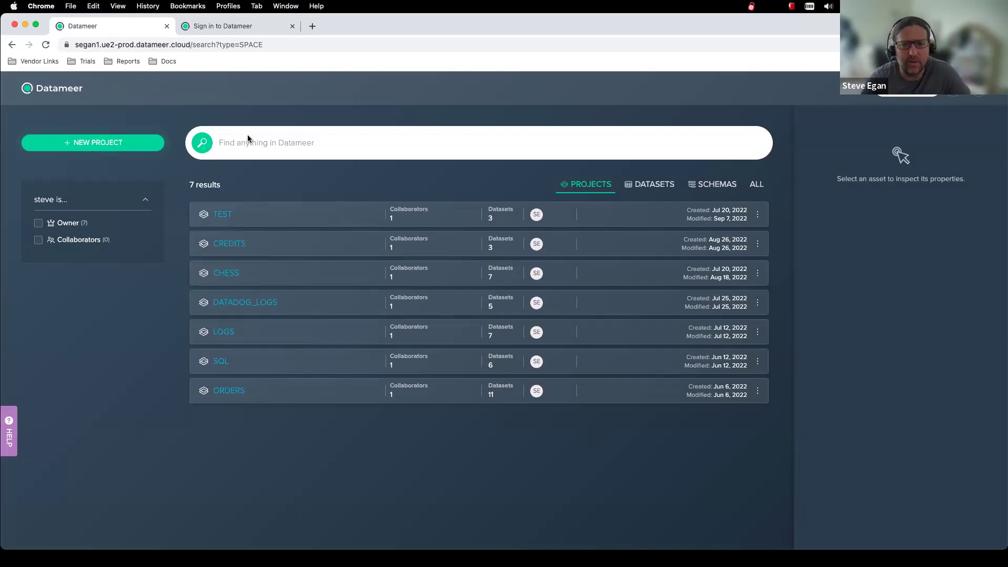
Browse the list of available datasets, filter it to the Finance department, and clear that filter again
left_click(652, 185)
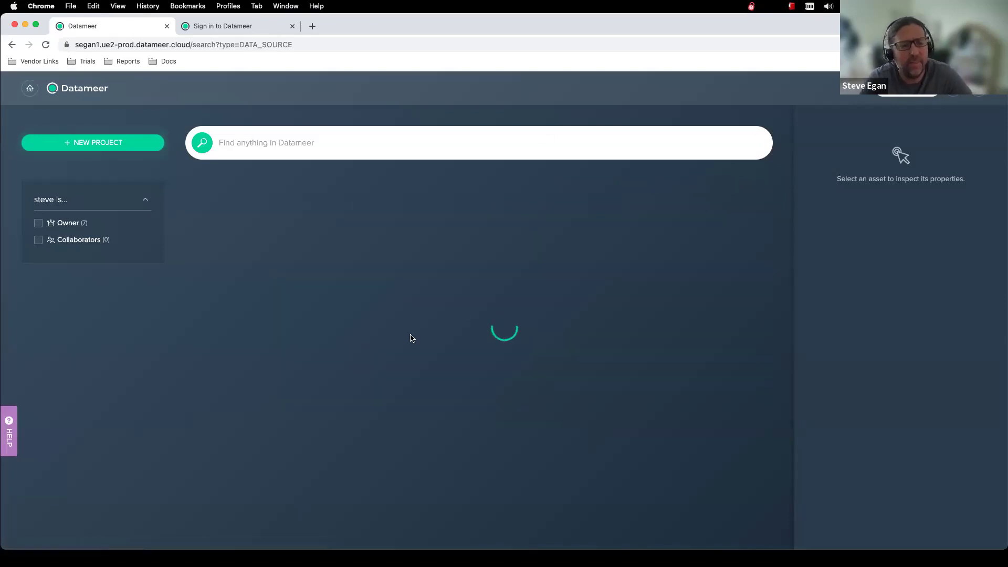
scroll(388, 343, "down", 10)
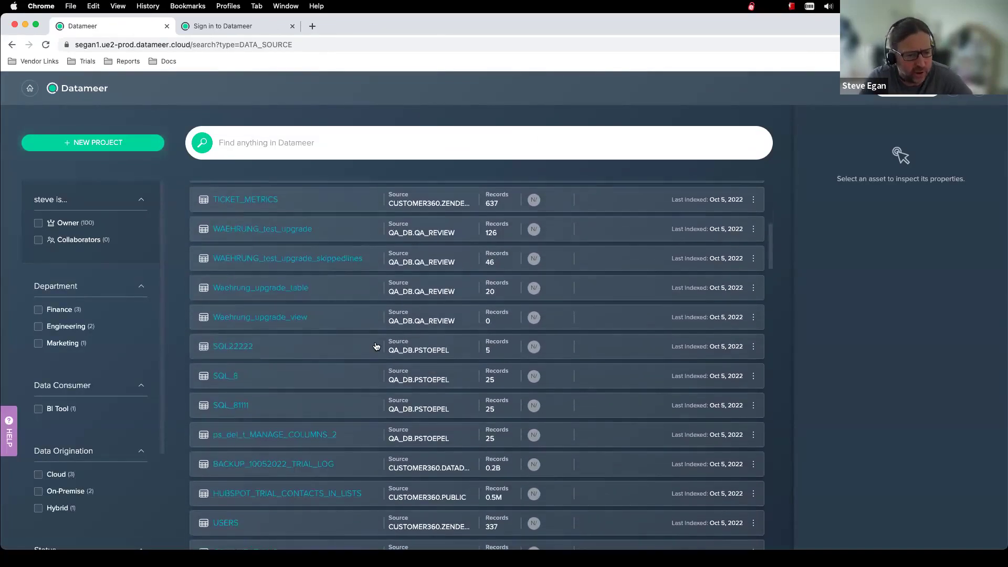
scroll(377, 346, "down", 6)
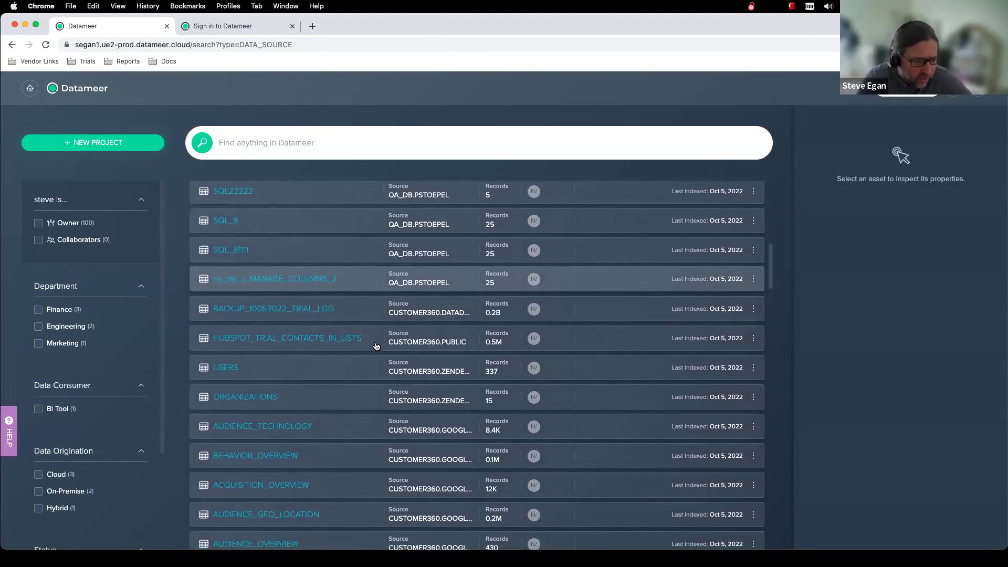
scroll(377, 346, "down", 2)
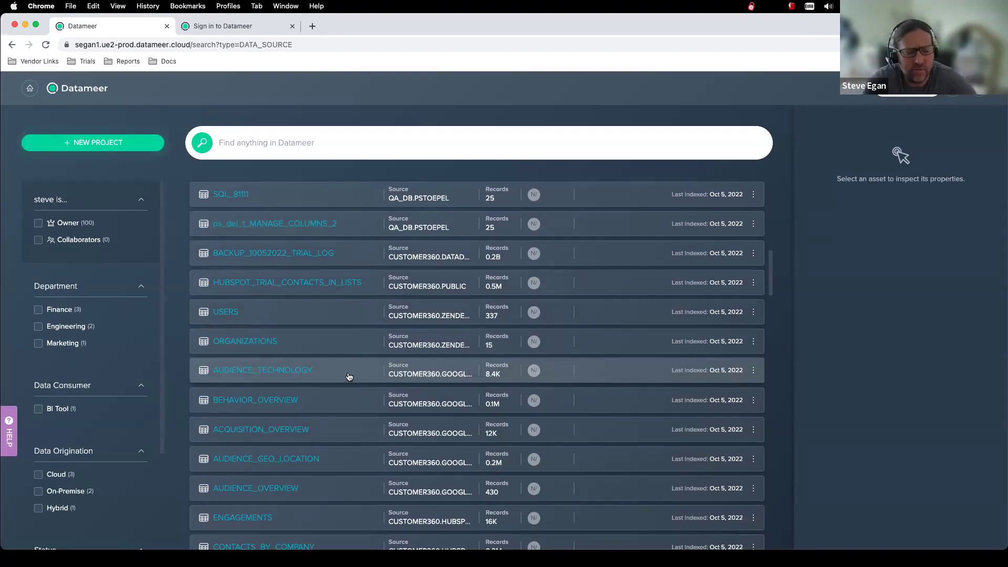
scroll(349, 373, "down", 6)
scroll(348, 376, "down", 4)
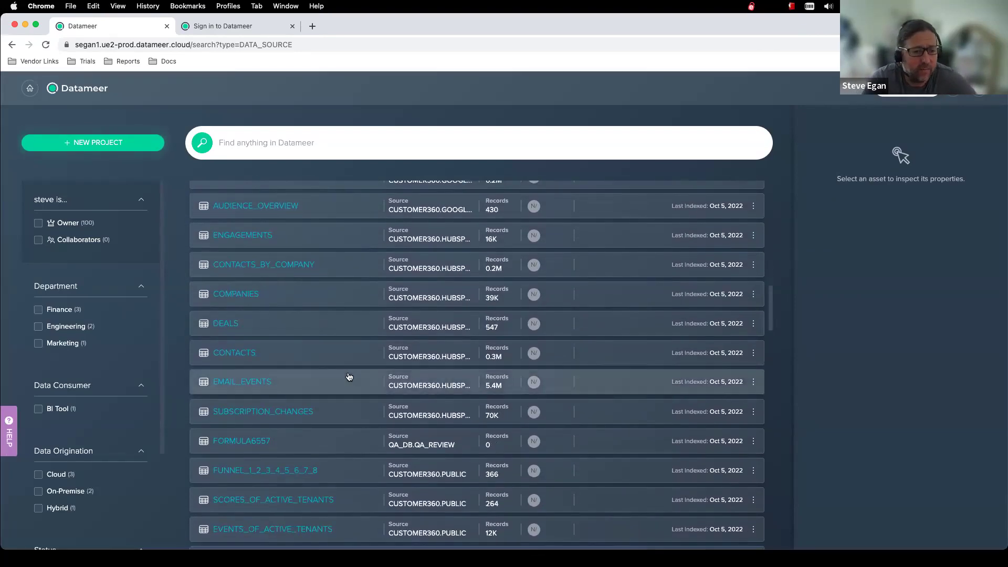
scroll(349, 376, "down", 15)
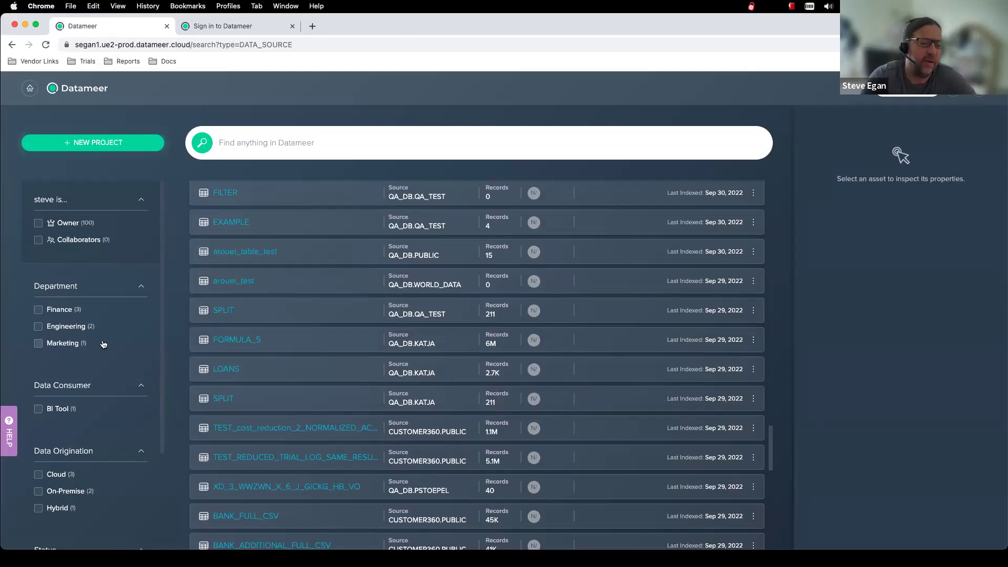
left_click(39, 310)
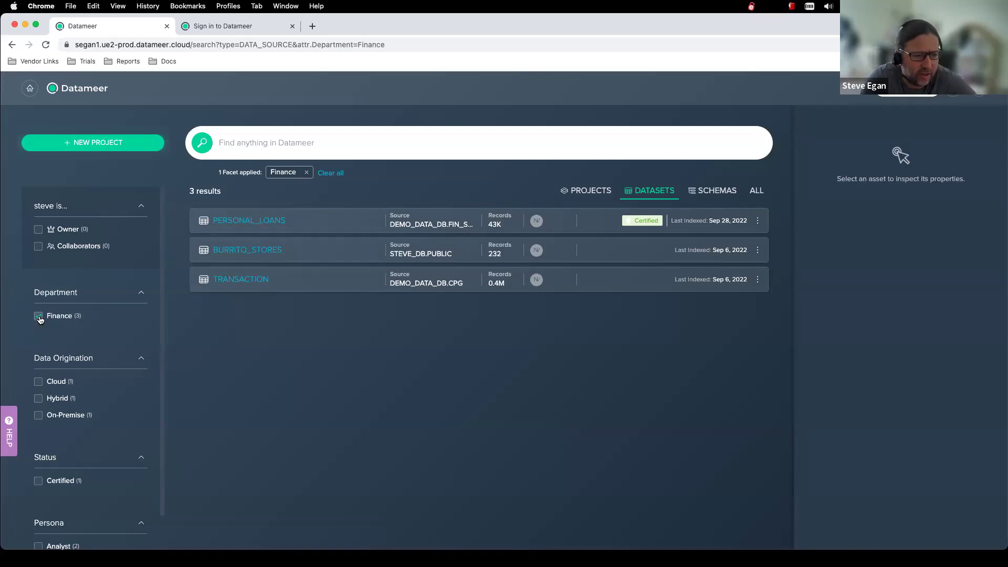
left_click(39, 316)
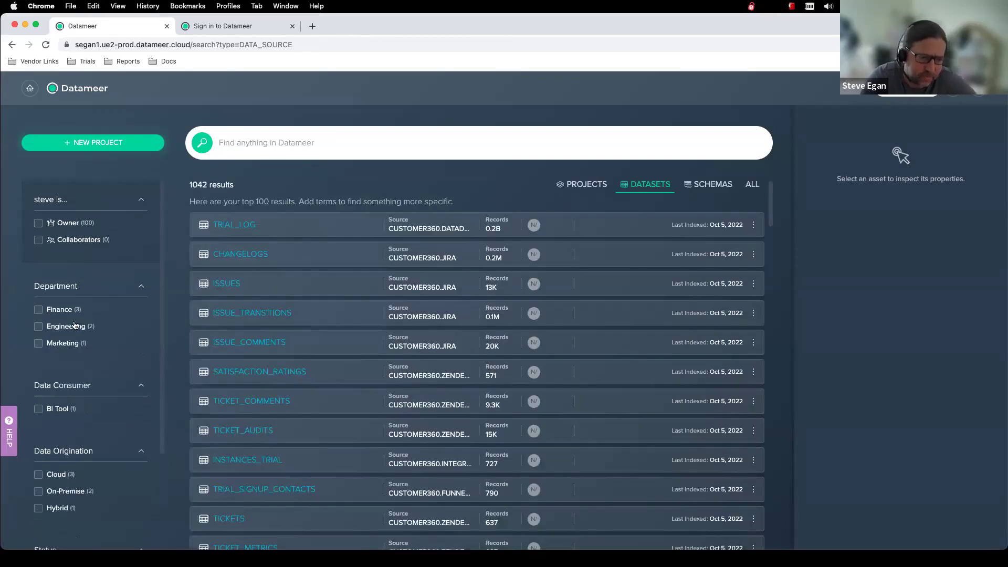
Search the datasets for "debt" and open the details of the PERSONAL_LOANS table
left_click(270, 143)
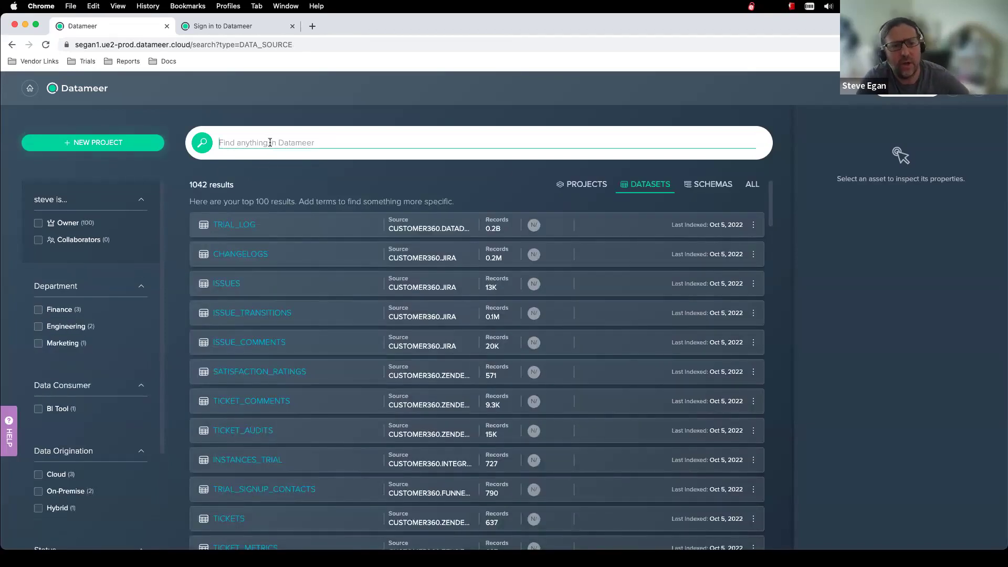
type("debt")
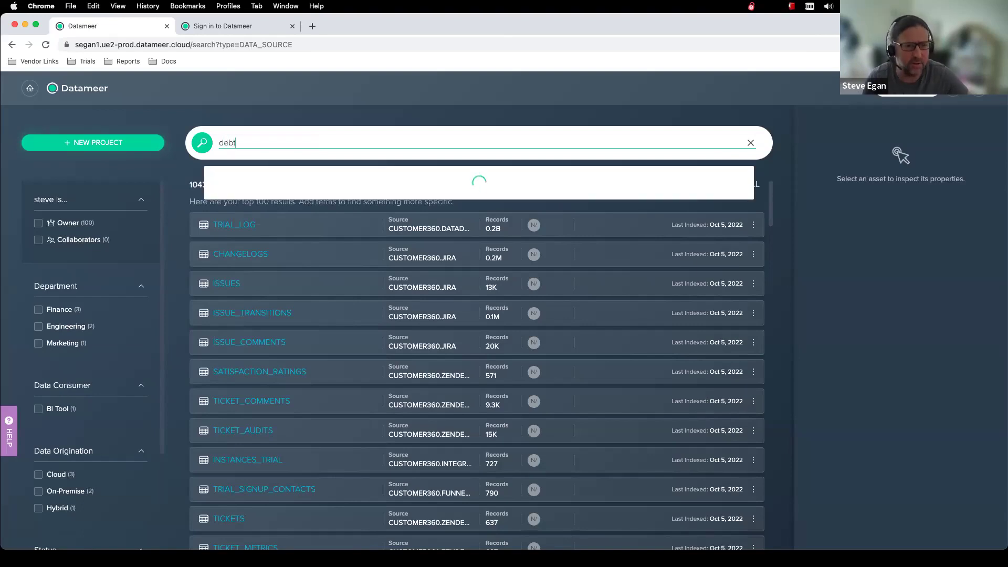
key("Return")
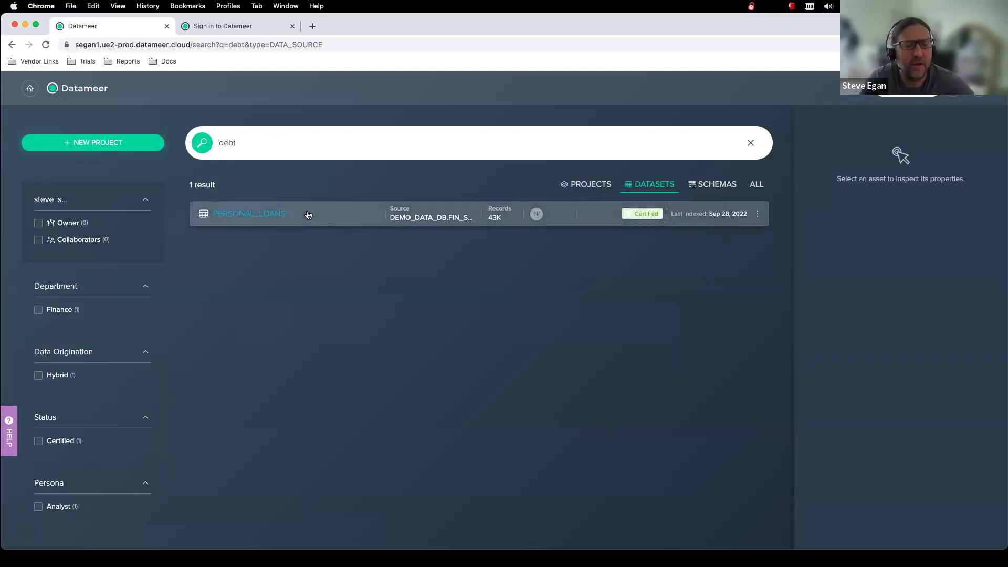
left_click(272, 215)
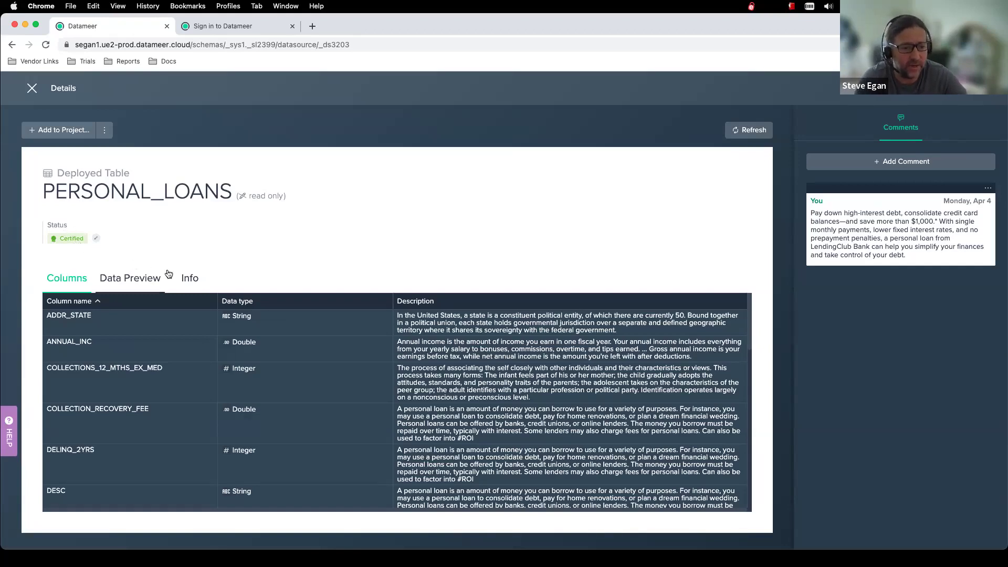
Review the PERSONAL_LOANS table's descriptive information, including the glossary definition of #ROI, its tags and its properties
left_click(187, 279)
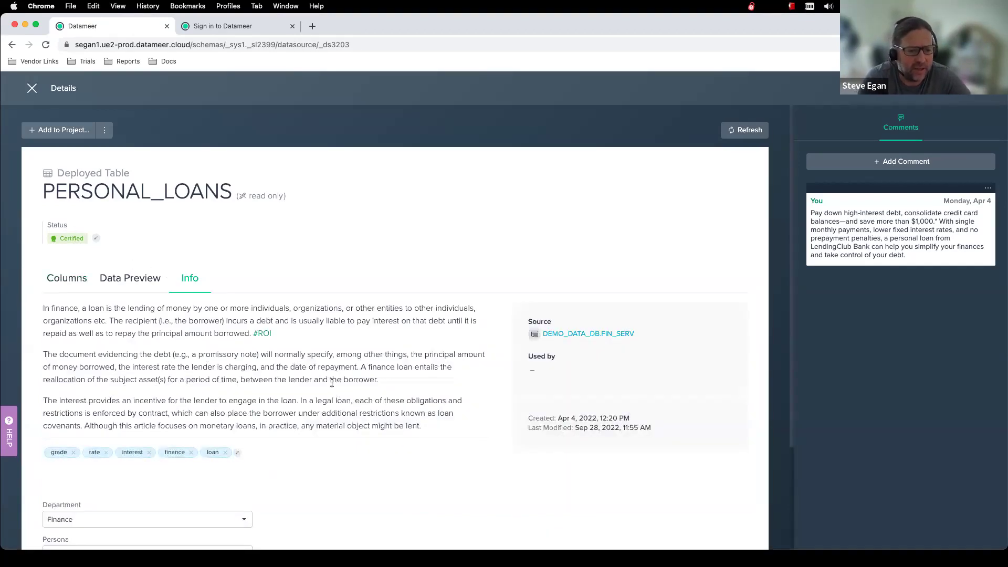
scroll(331, 384, "down", 3)
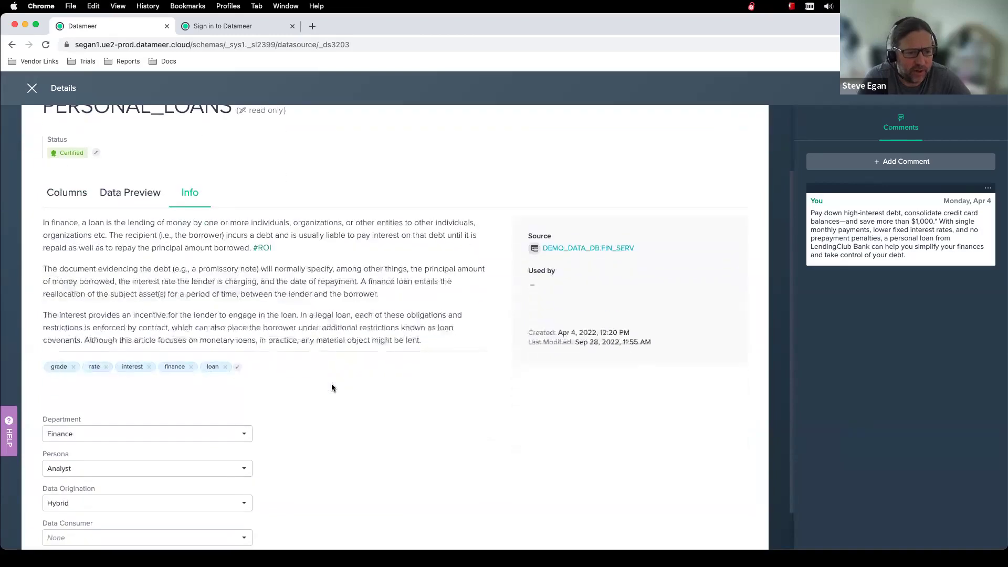
left_click(262, 249)
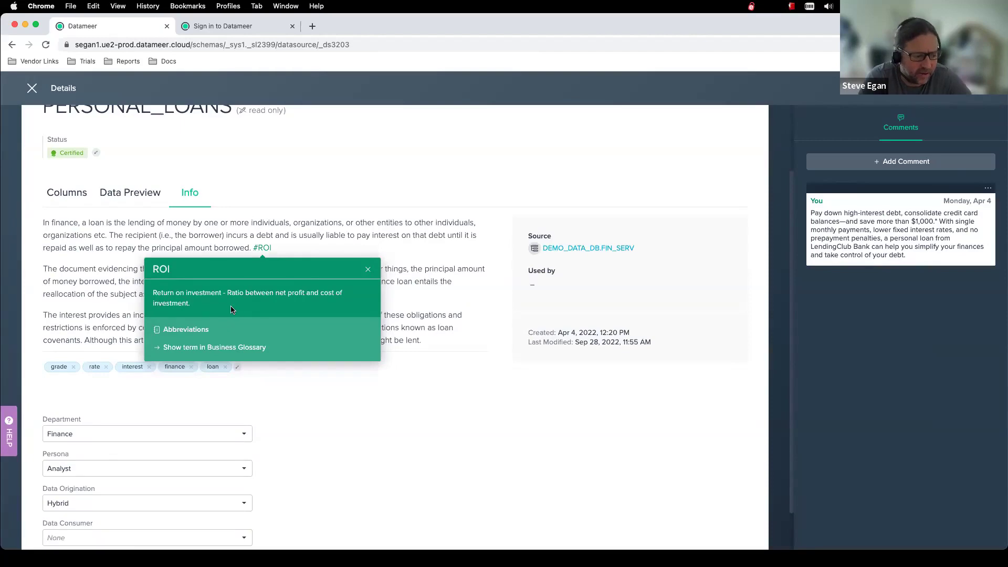
left_click(368, 270)
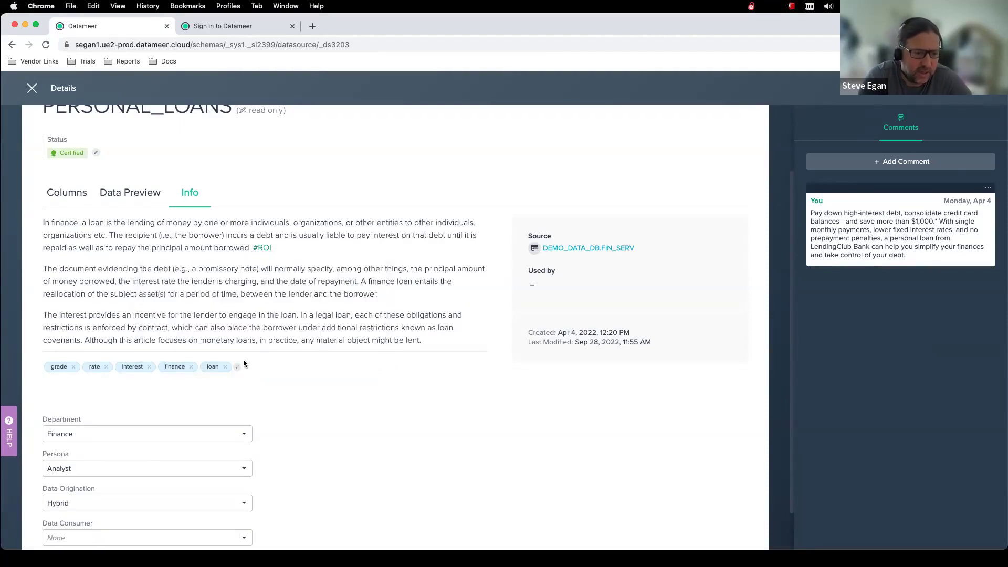
scroll(98, 397, "down", 2)
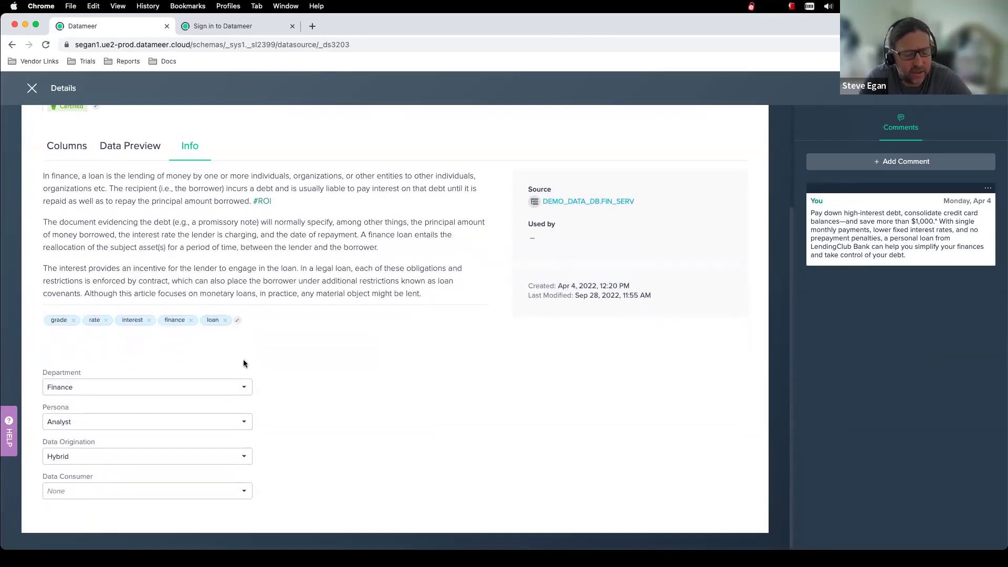
scroll(260, 364, "up", 5)
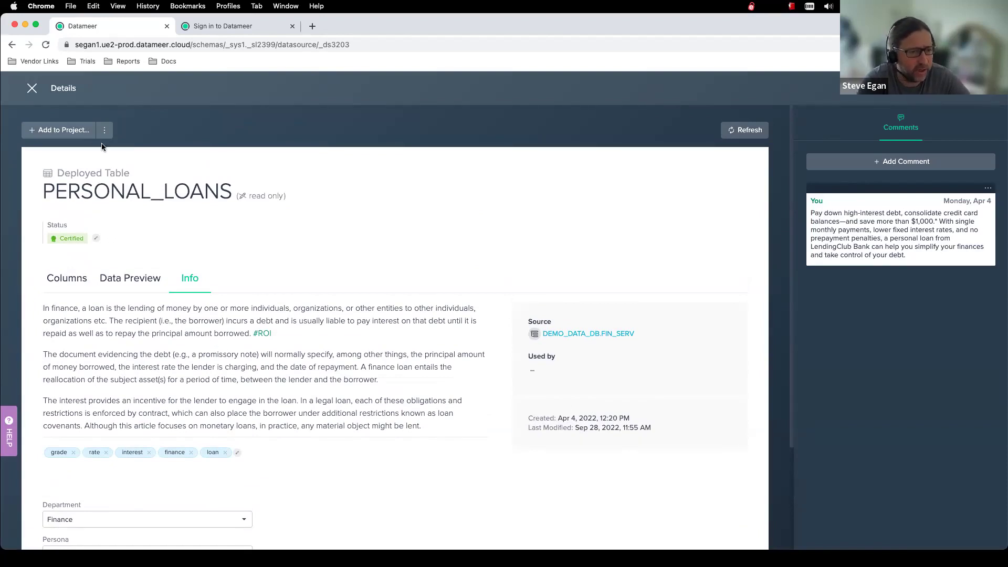
Add the PERSONAL_LOANS table to a new project named LOANS
left_click(65, 136)
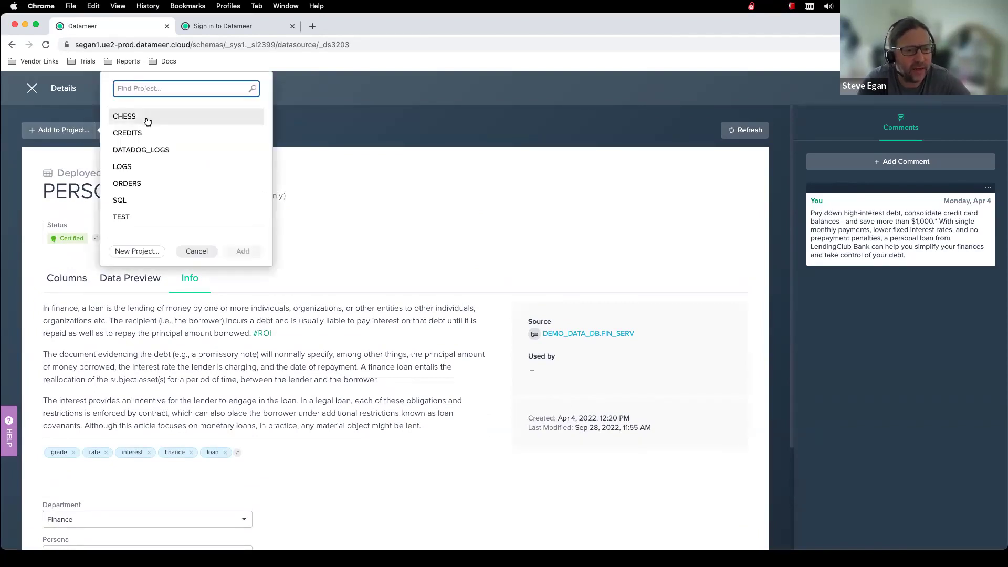
left_click(137, 251)
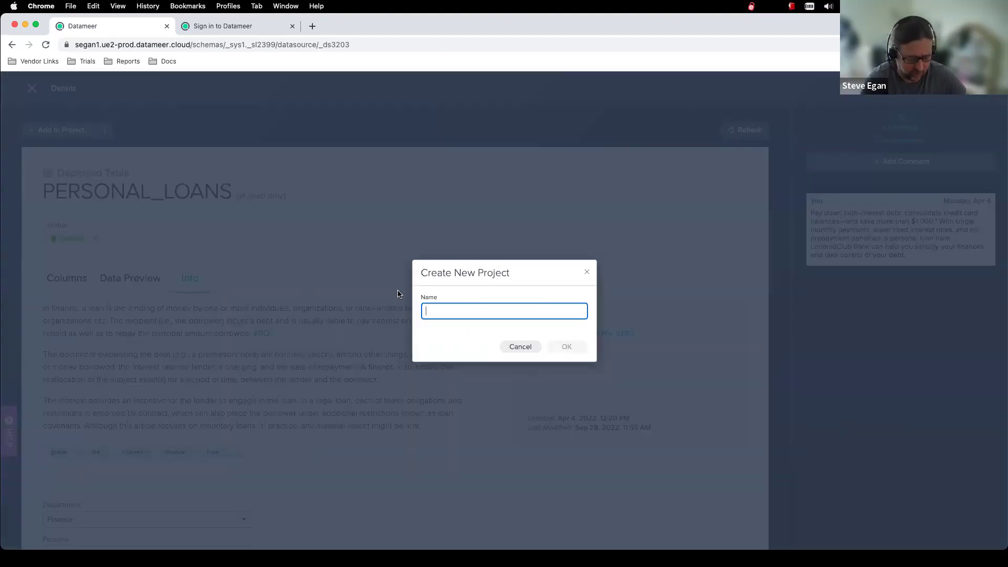
type("LOANS")
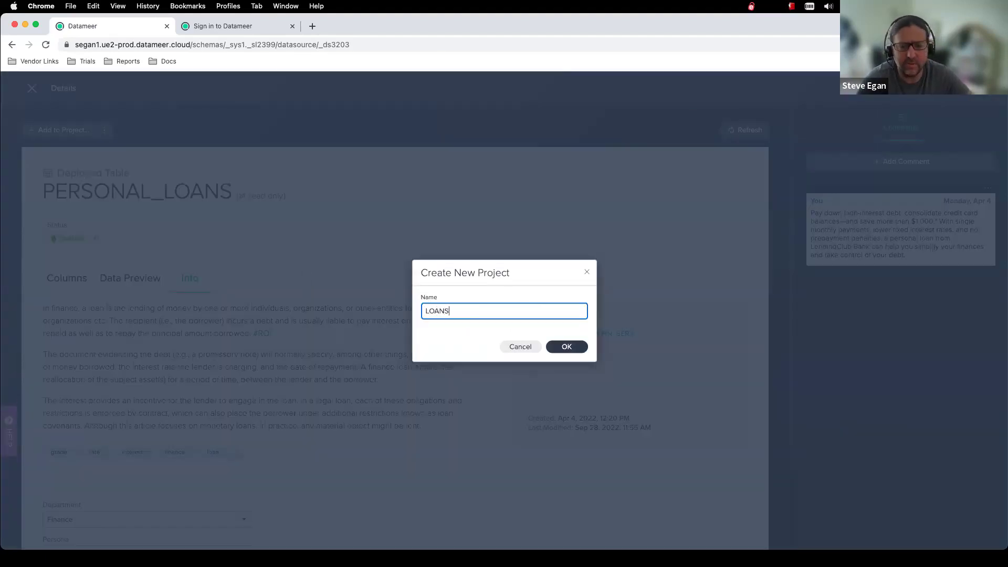
left_click(570, 347)
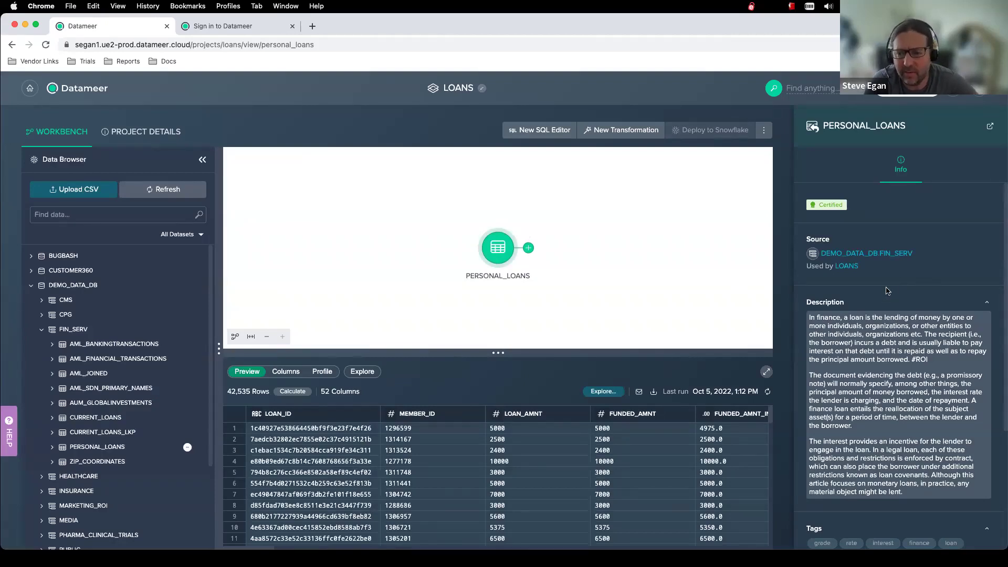
Review the description, tags and properties of PERSONAL_LOANS inside the LOANS project
scroll(886, 291, "down", 3)
scroll(881, 304, "up", 3)
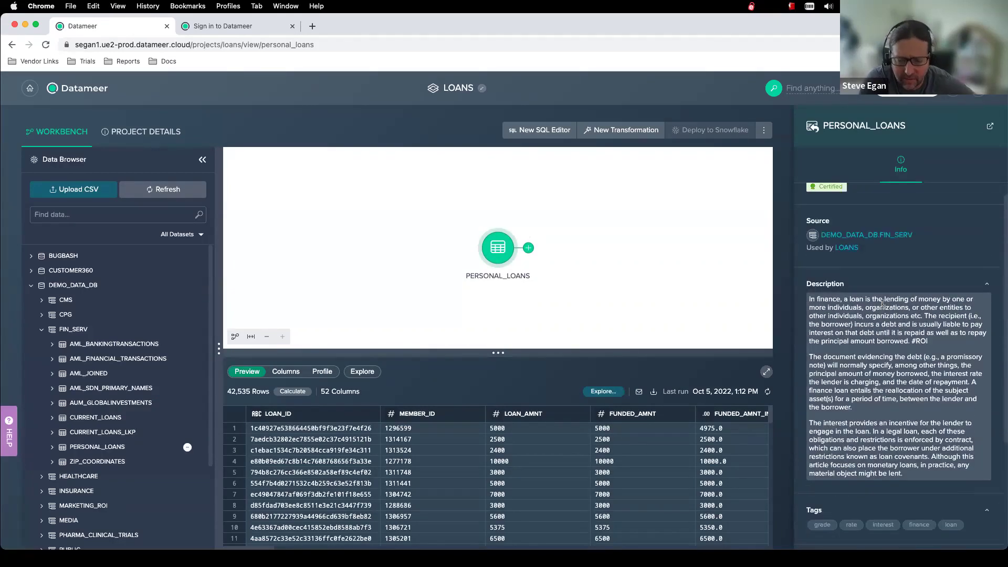
scroll(875, 329, "down", 3)
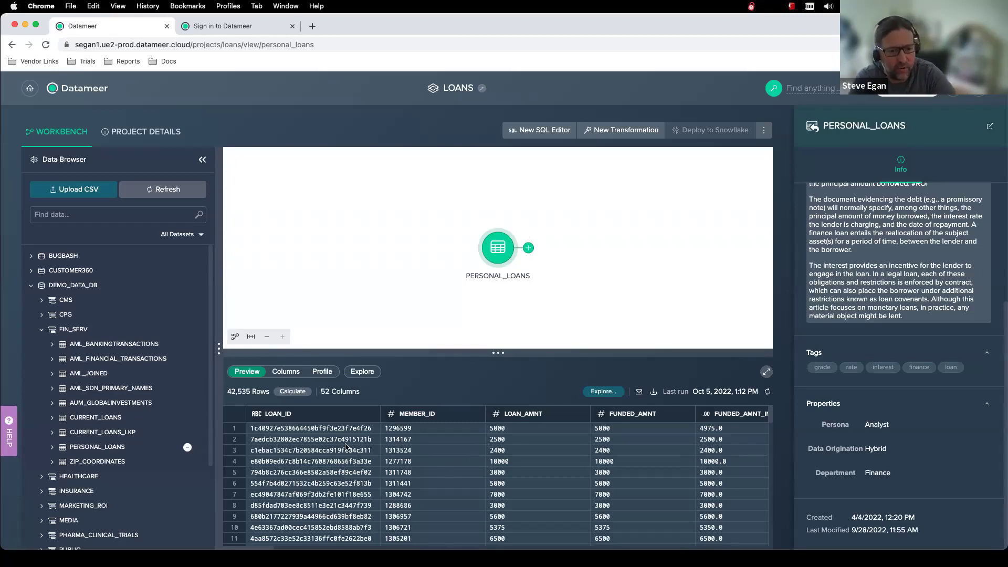
Calculate the data profile of the ANNUAL_INC column in PERSONAL_LOANS and inspect its value distribution
left_click(323, 373)
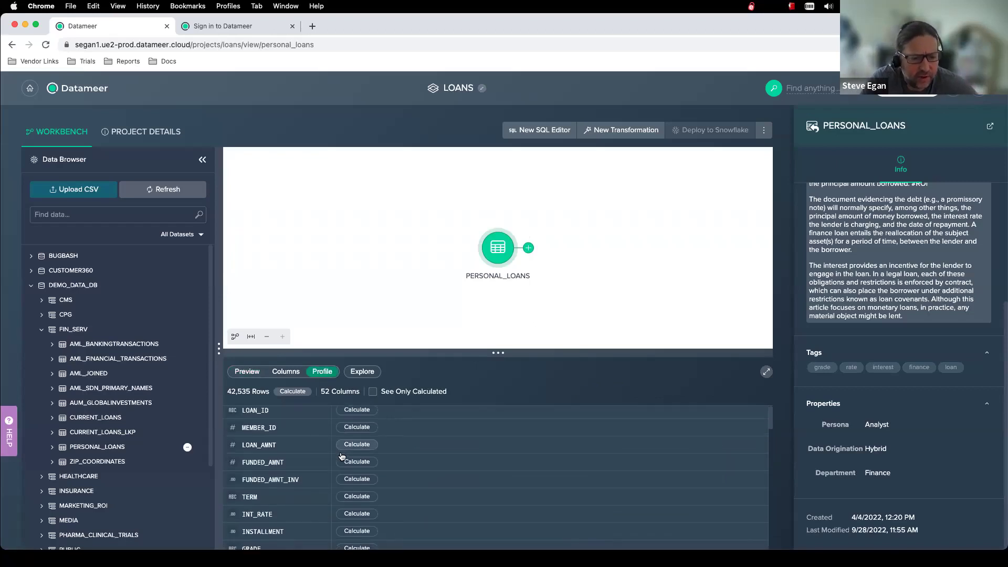
scroll(341, 456, "down", 5)
scroll(346, 451, "down", 3)
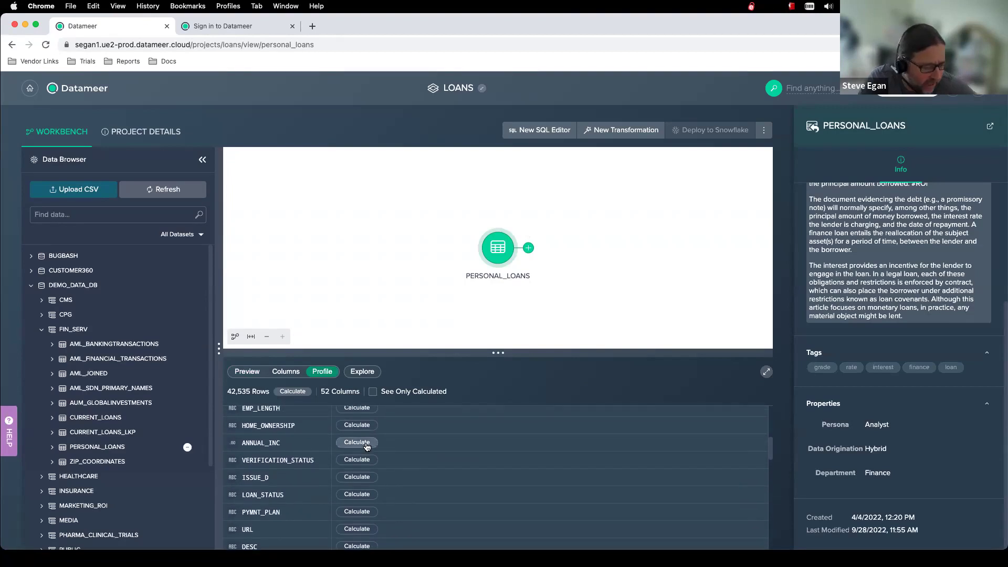
left_click(365, 443)
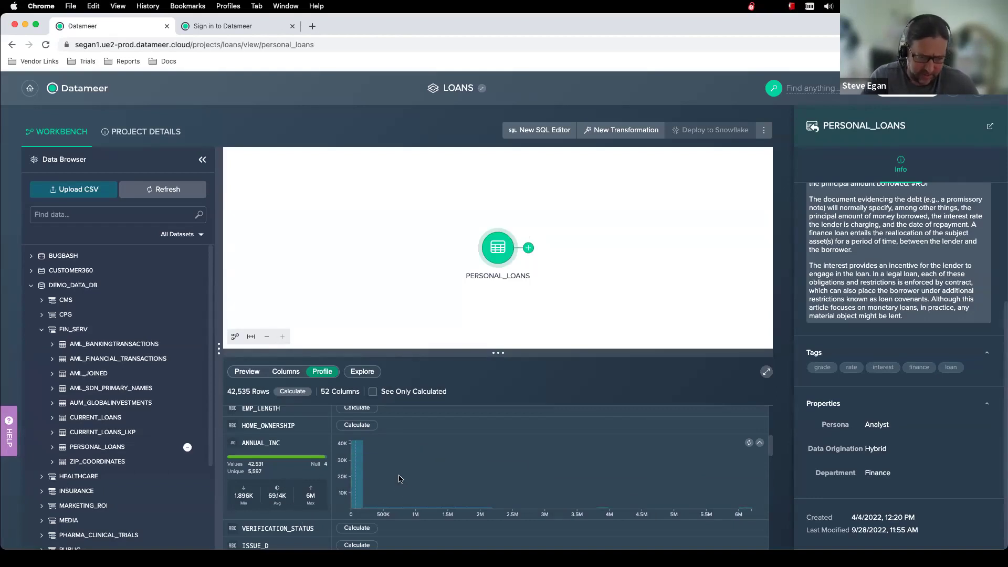
mouse_move(362, 487)
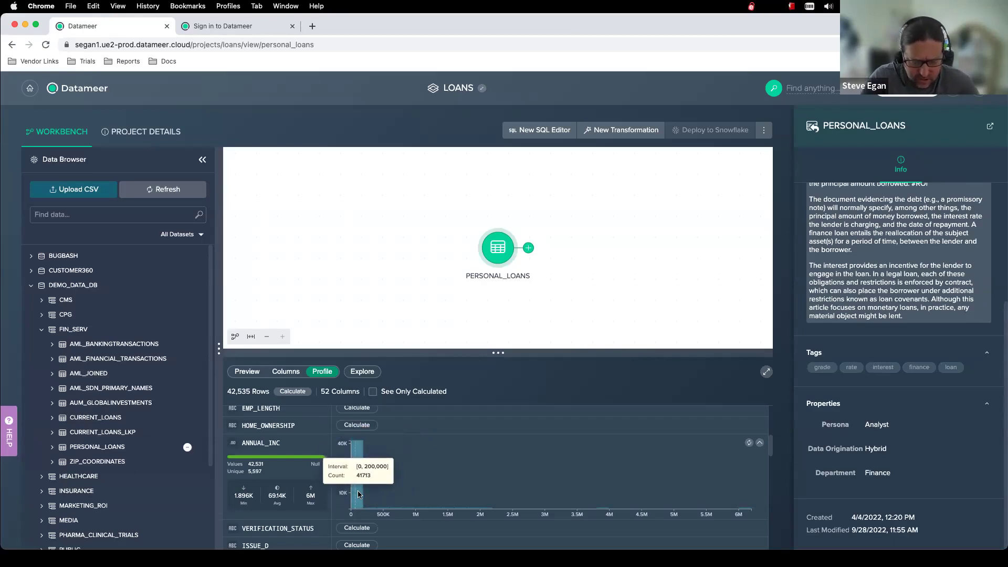
mouse_move(387, 507)
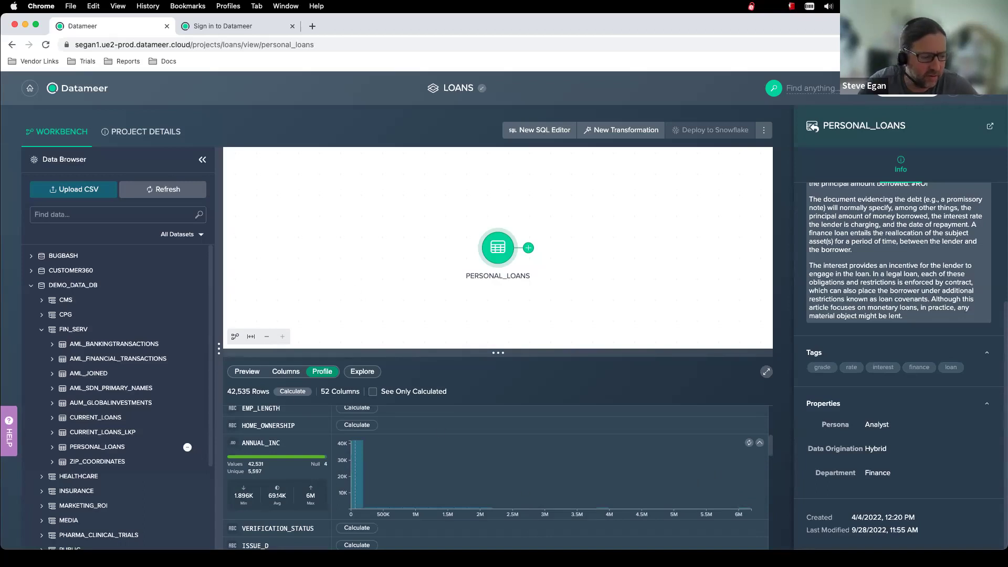
Add a filter to PERSONAL_LOANS that keeps rows where ANNUAL_INC is less than 2000000
left_click(528, 248)
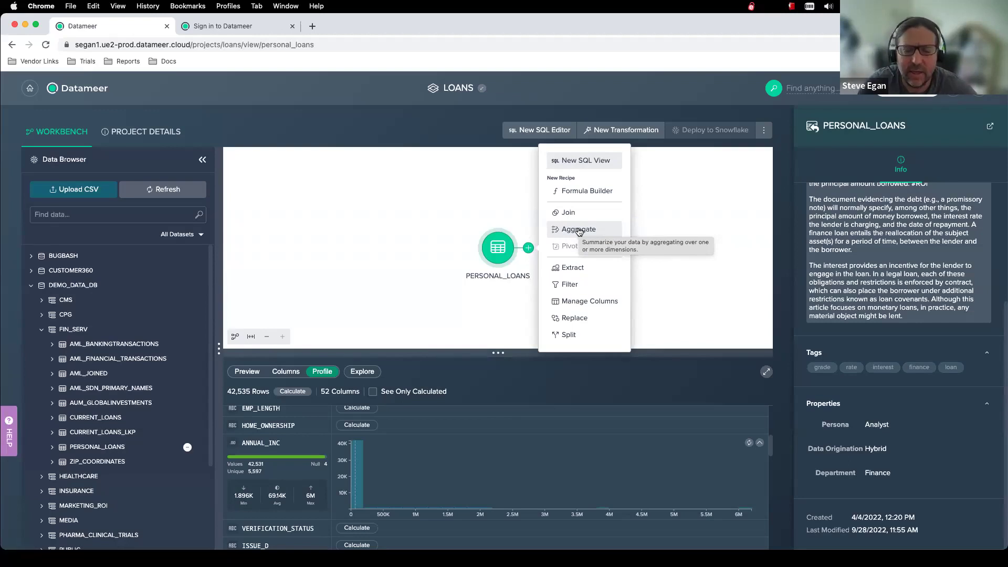
left_click(570, 285)
left_click(596, 249)
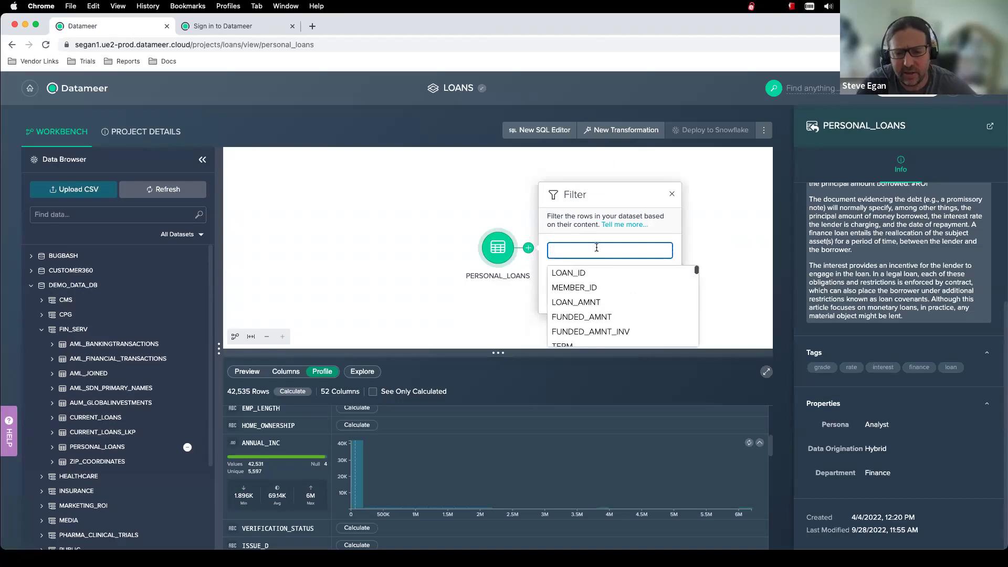
type("ann")
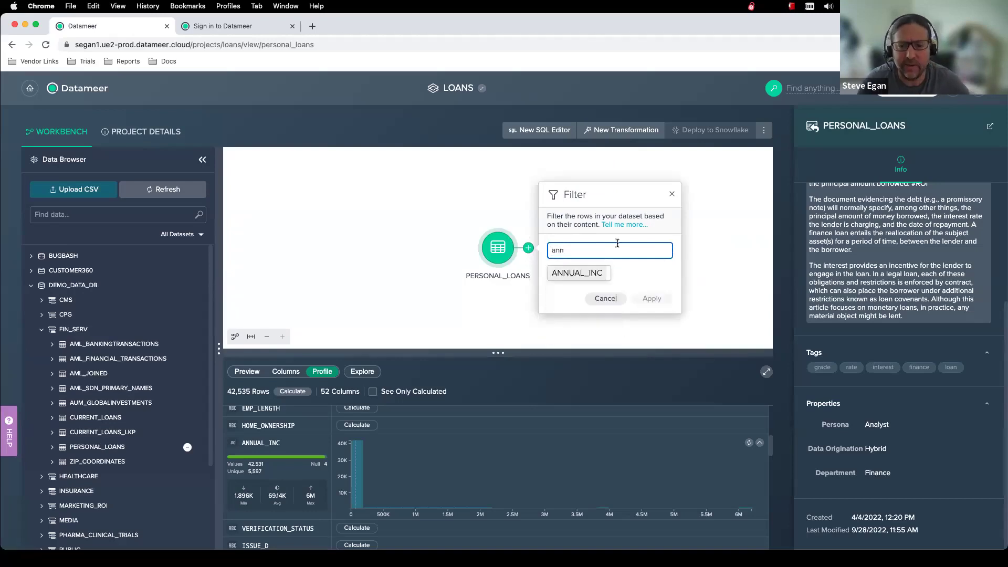
left_click(600, 272)
left_click(597, 233)
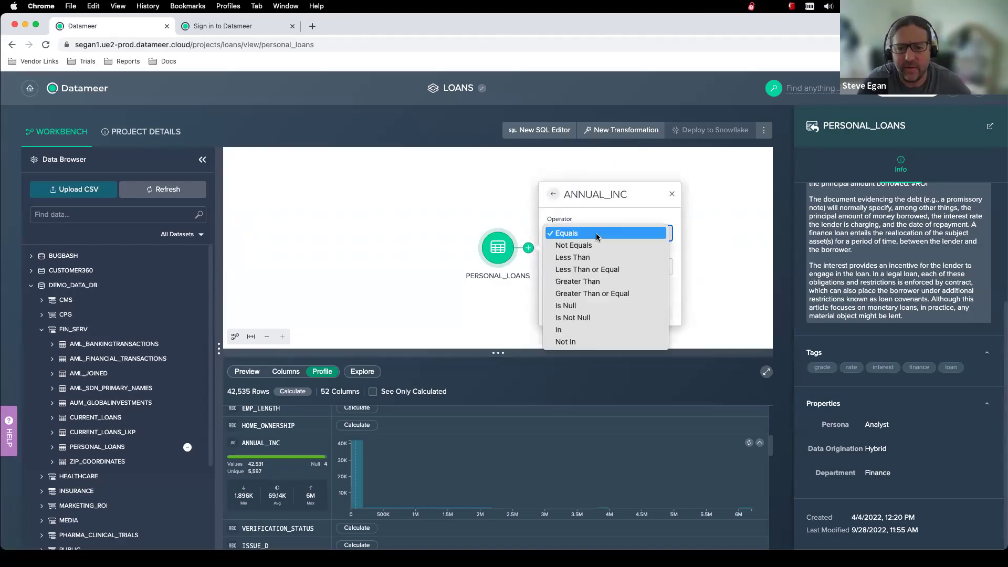
left_click(594, 257)
left_click(588, 268)
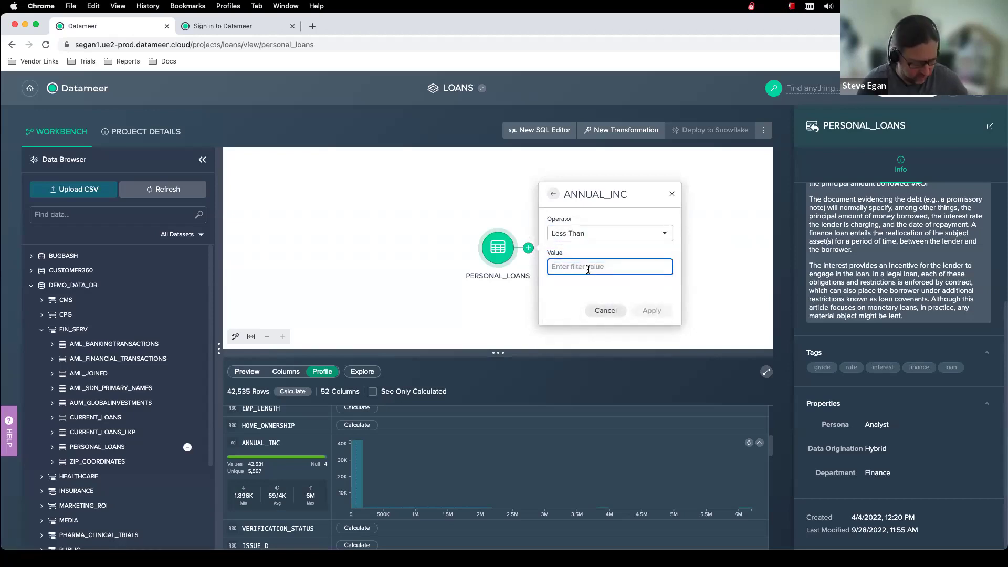
type("2000000")
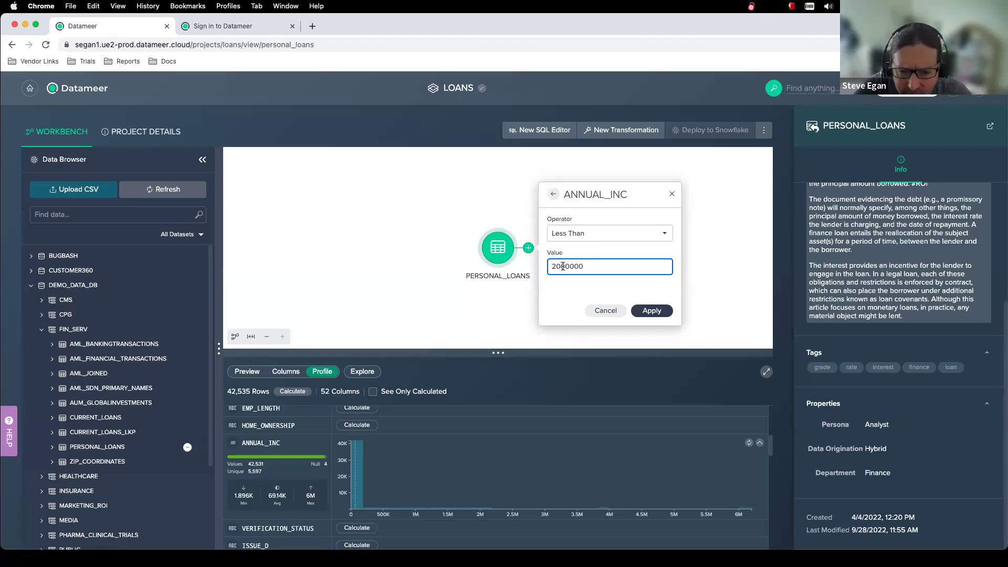
left_click(650, 310)
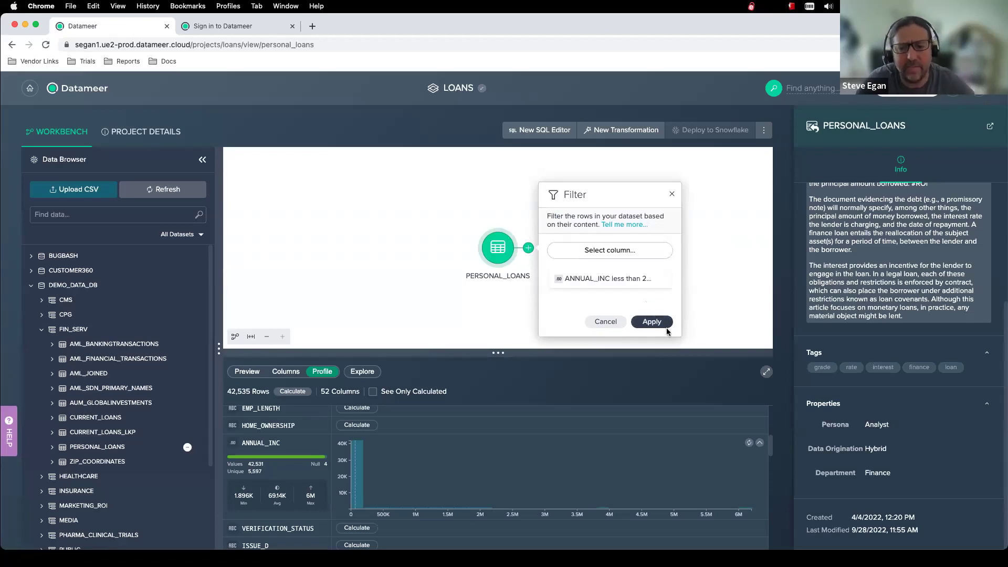
left_click(665, 325)
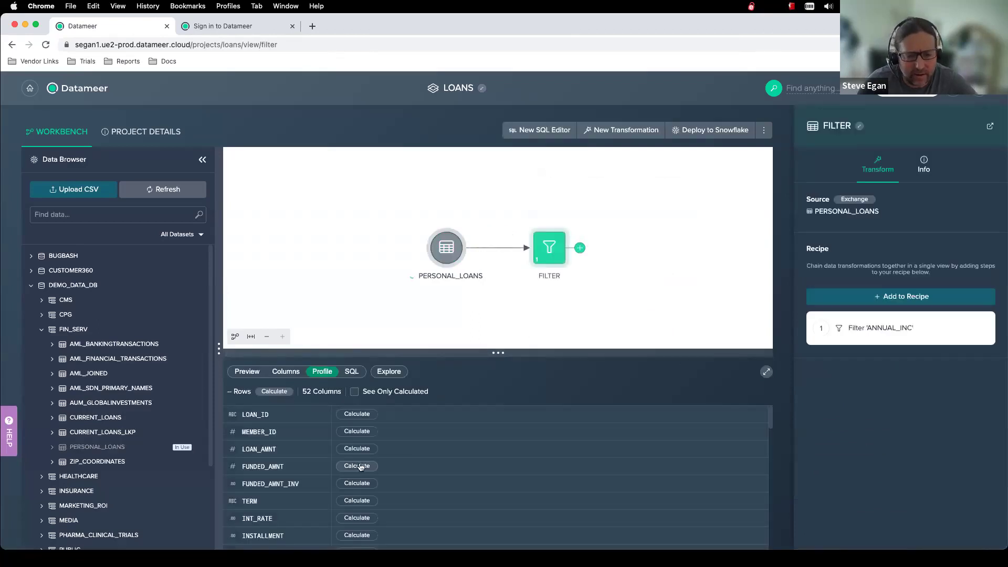
Calculate the profile of ANNUAL_INC in the FILTER view and examine its value distribution
scroll(360, 467, "down", 5)
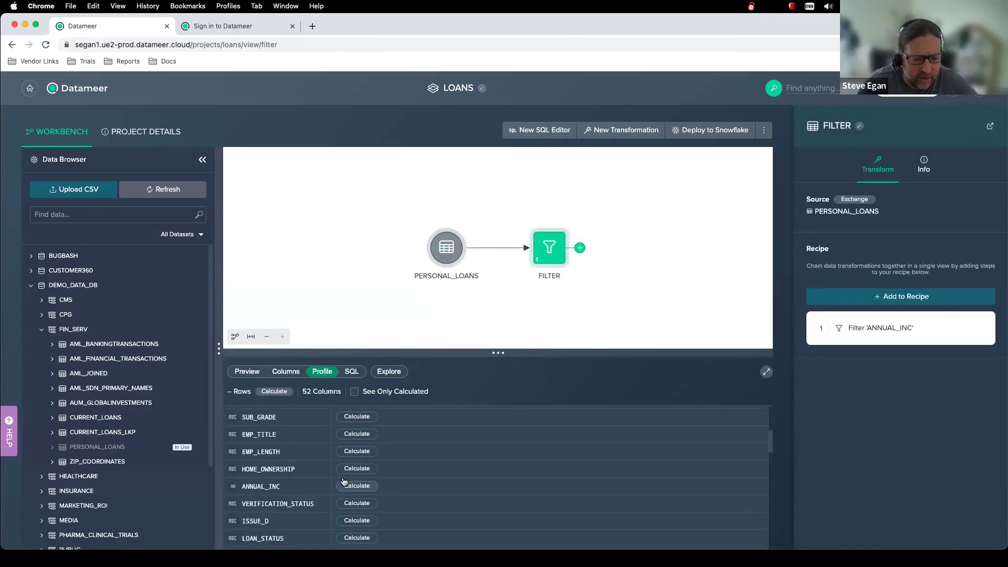
left_click(344, 482)
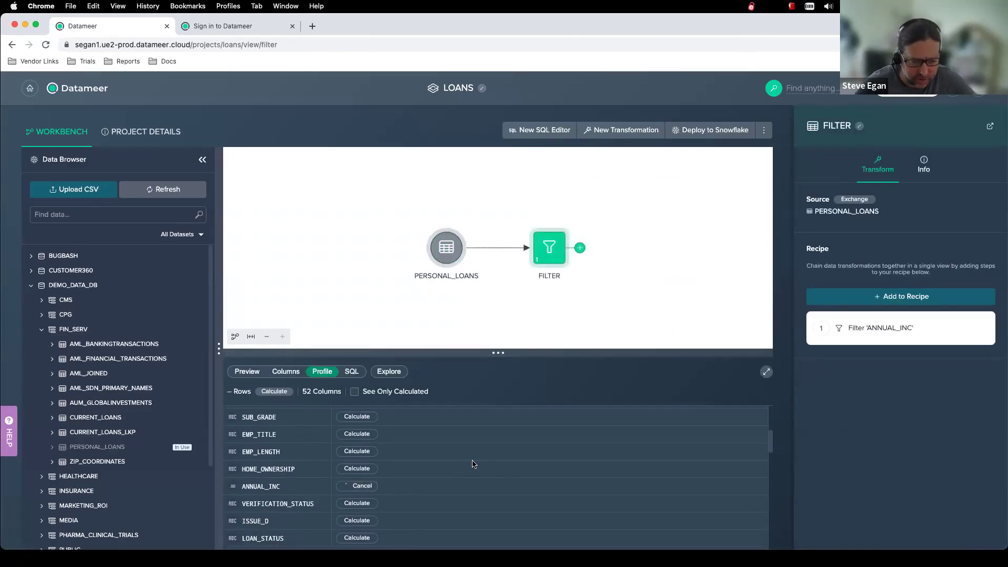
scroll(496, 462, "down", 1)
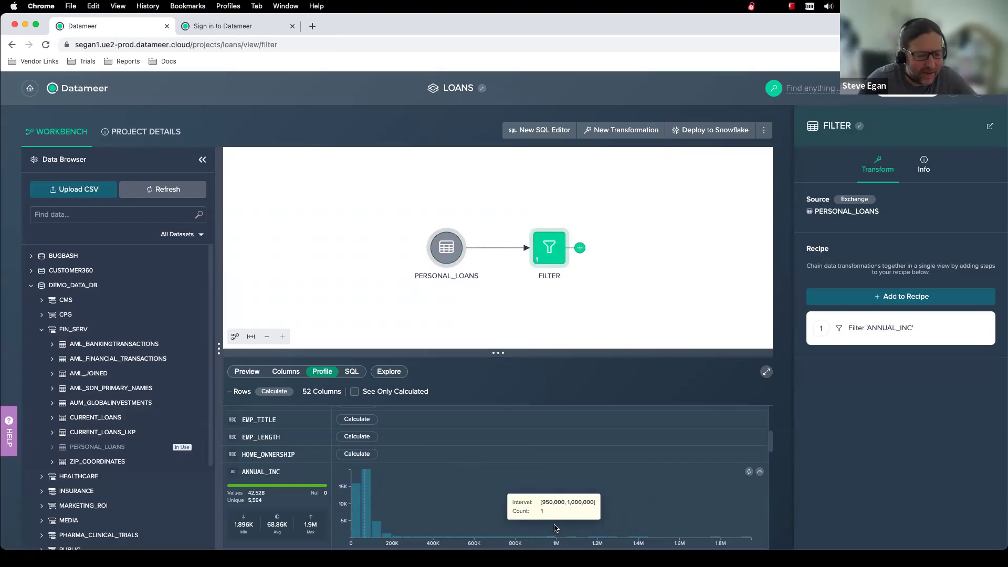
Preview the filtered rows and look across the columns as far as ZIP_CODE and ADDR_STATE
left_click(247, 373)
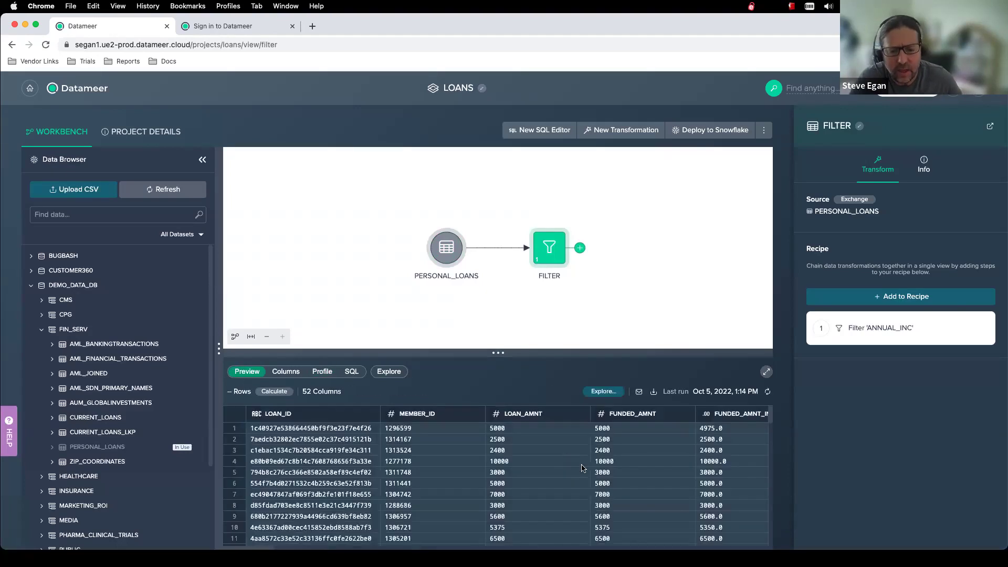
scroll(581, 468, "right", 20)
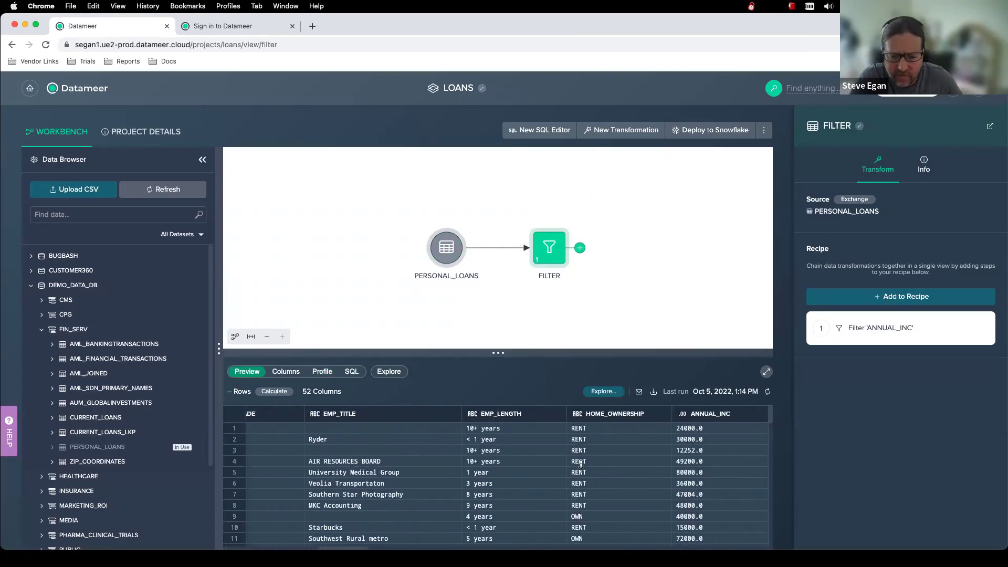
scroll(581, 465, "right", 20)
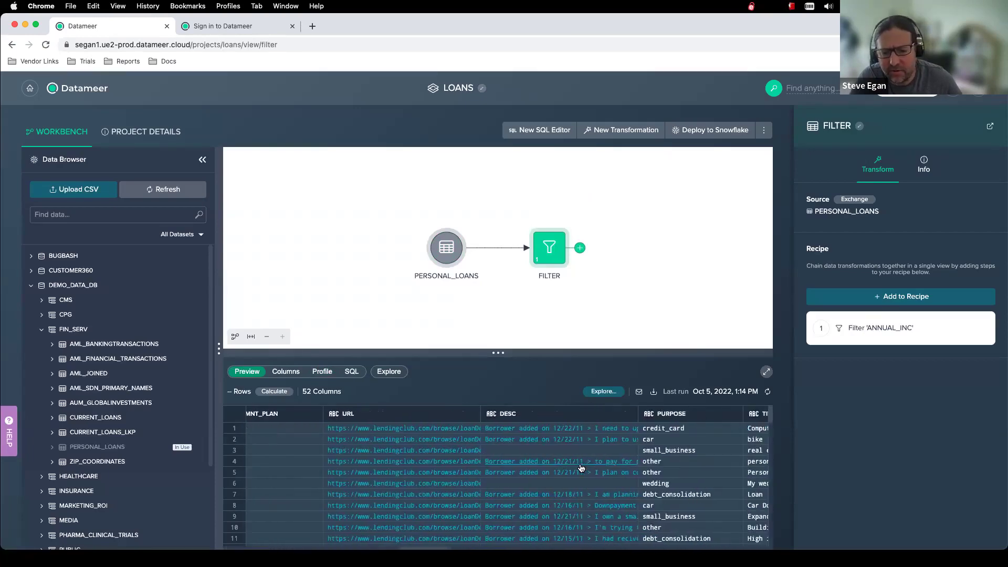
scroll(580, 467, "right", 20)
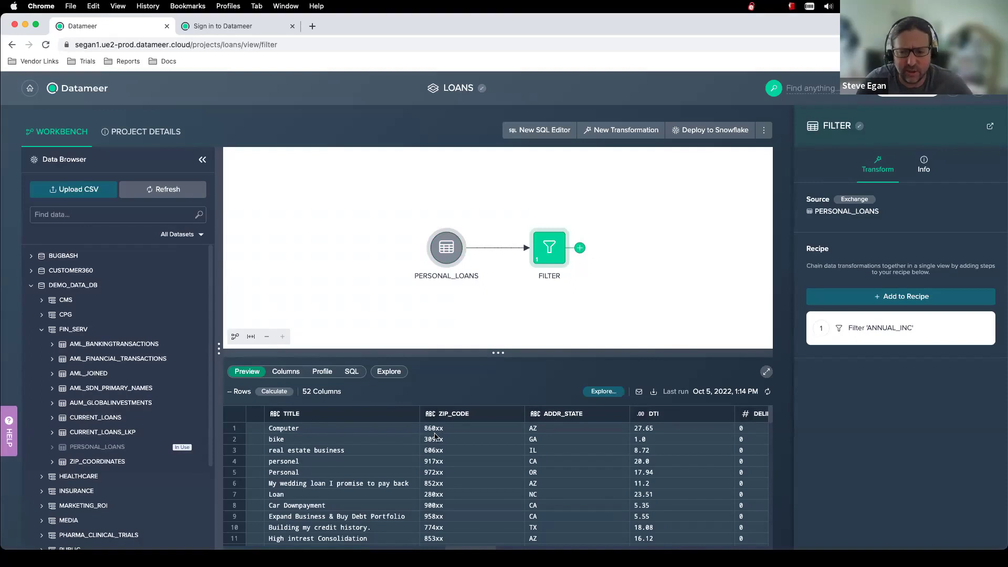
Add an Extract operation to the FILTER recipe with ZIP_CODE as source column and ZIP as the new column name
left_click(874, 297)
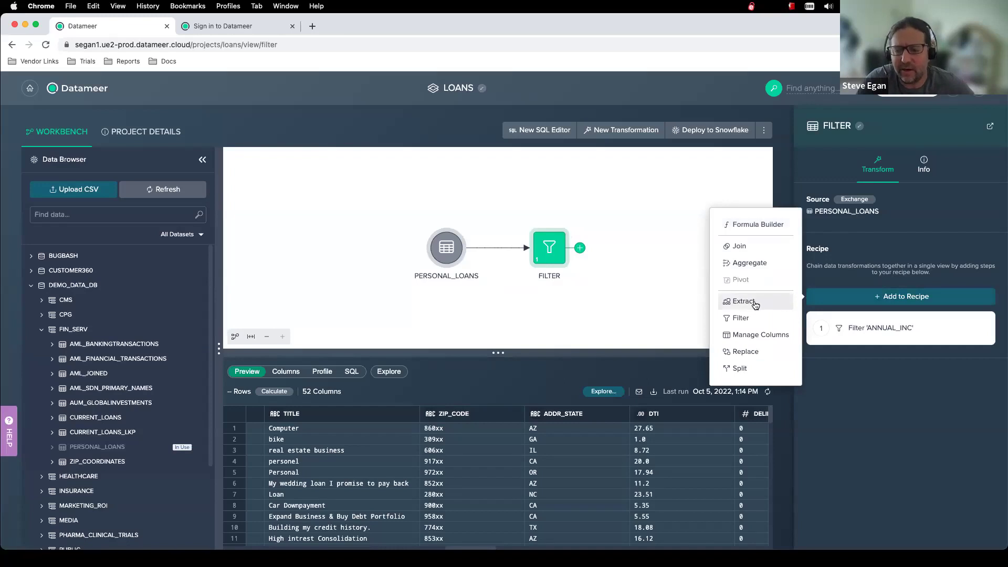
left_click(754, 303)
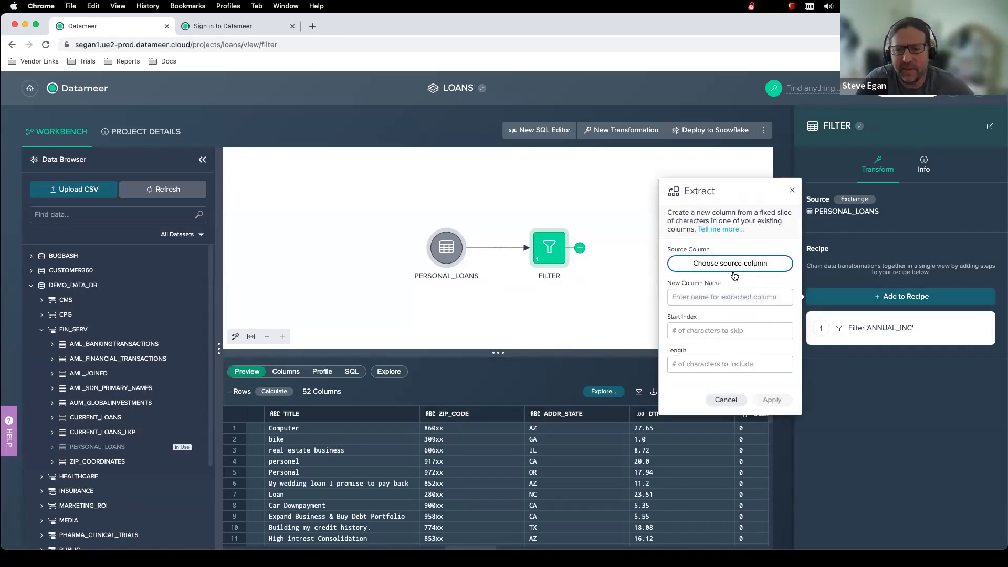
left_click(732, 264)
type("zip")
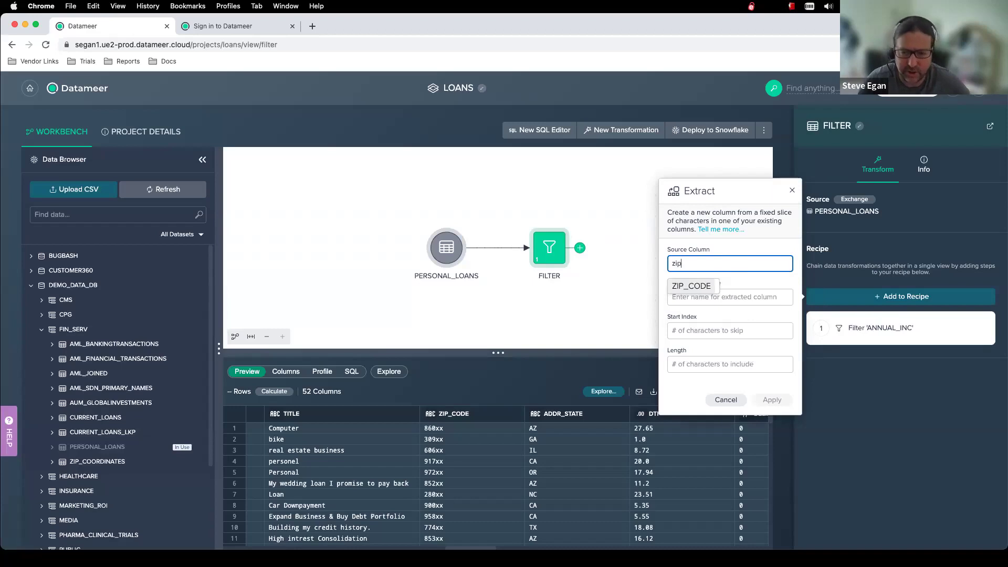
left_click(711, 285)
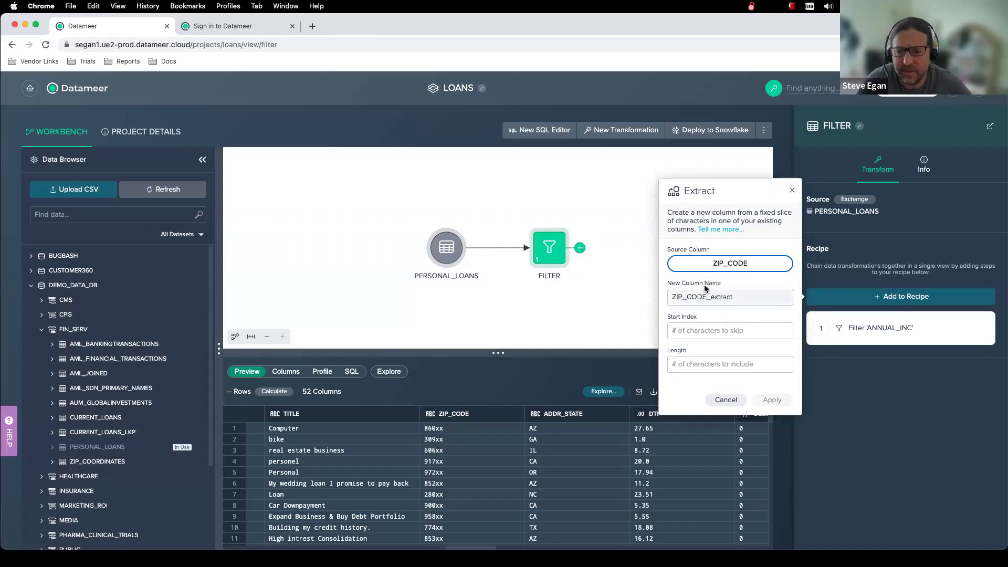
left_click(682, 298)
left_click_drag(681, 298, 750, 297)
key("BackSpace")
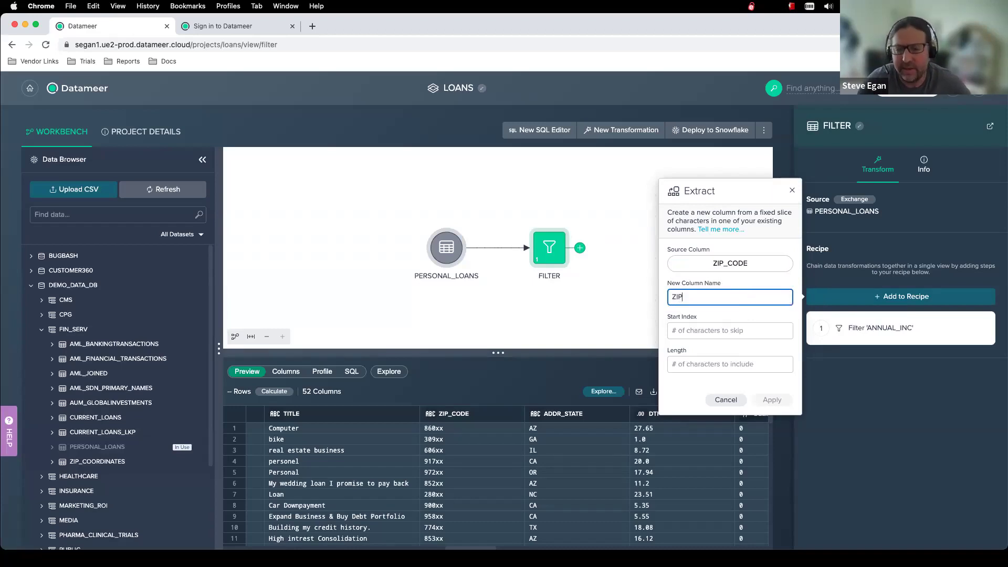
Set the extraction's start index to 0 and length to 3, and apply it to the recipe
left_click(727, 326)
type("0")
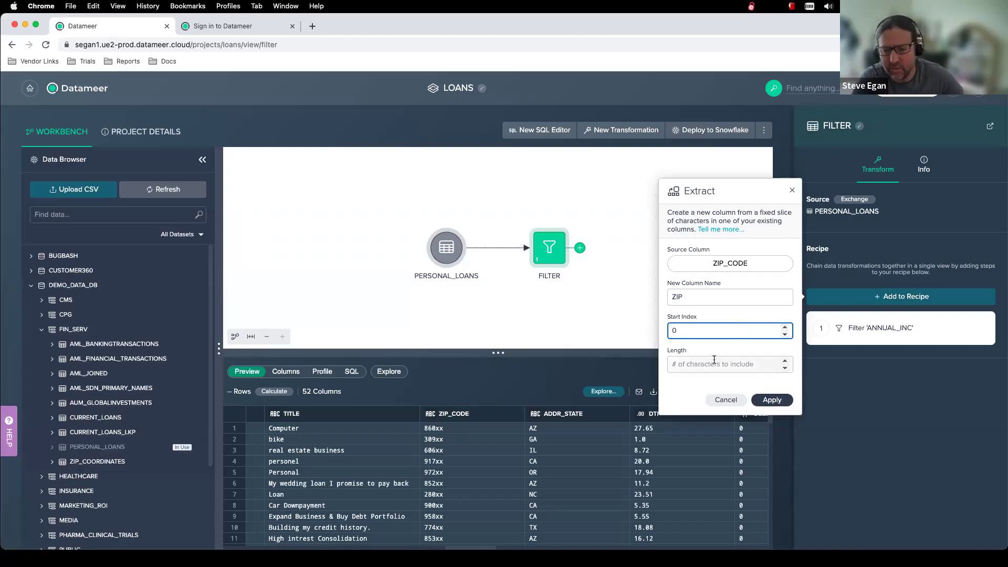
left_click(712, 364)
type("3")
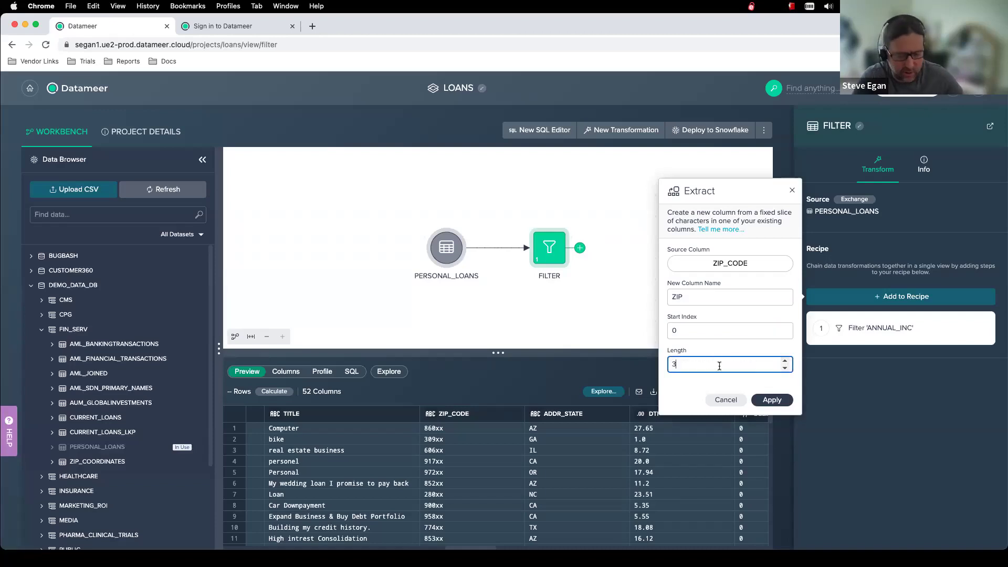
left_click(772, 400)
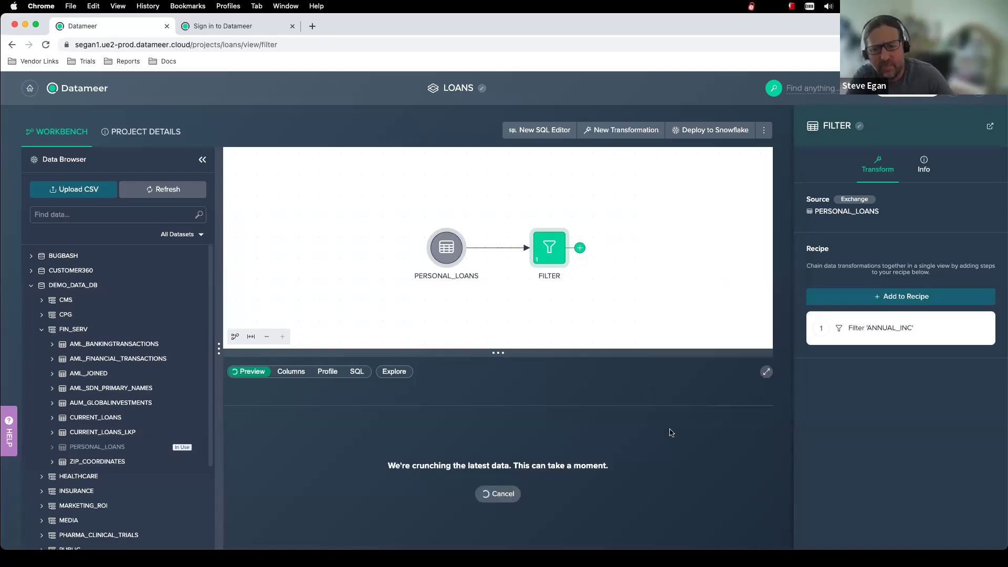
Check the extracted ZIP column beside ZIP_CODE in the preview of the FILTER view
scroll(651, 434, "right", 15)
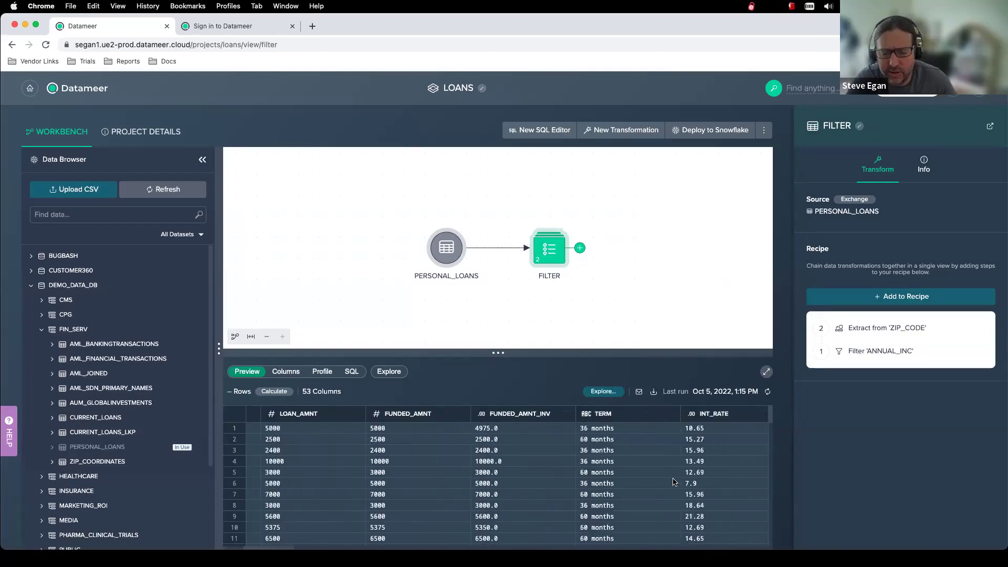
scroll(673, 486, "right", 10)
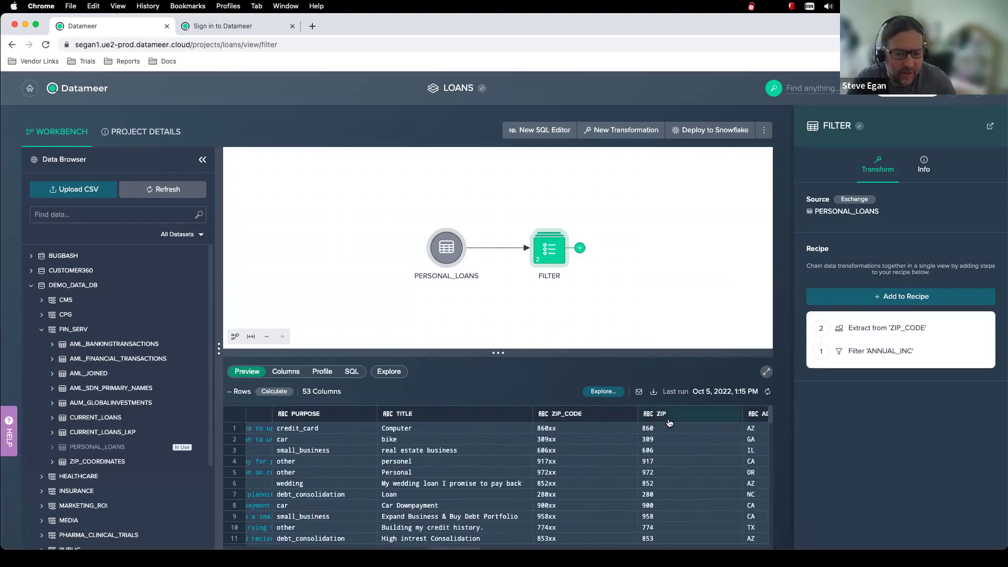
scroll(656, 426, "right", 3)
scroll(656, 425, "down", 1)
scroll(653, 424, "up", 1)
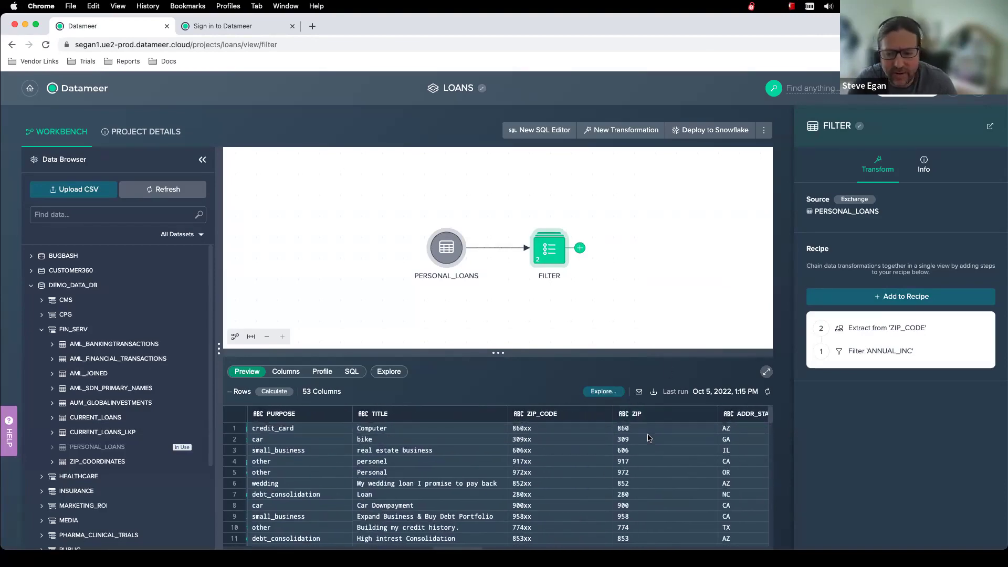
Open the Formula Builder for the FILTER recipe and browse its function categories, including the ADD_MONTHS and Date & Time EXTRACT descriptions
left_click(885, 300)
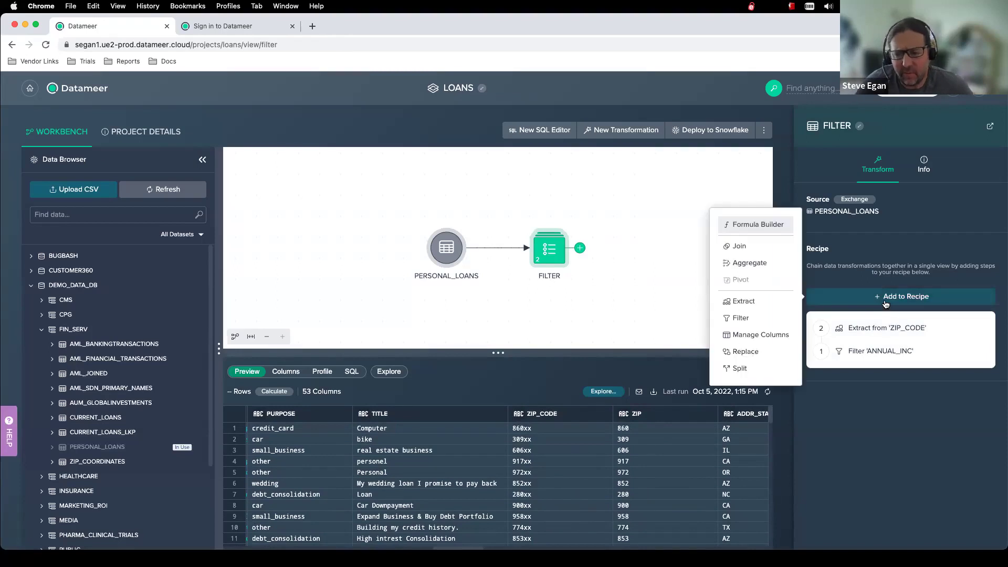
left_click(772, 228)
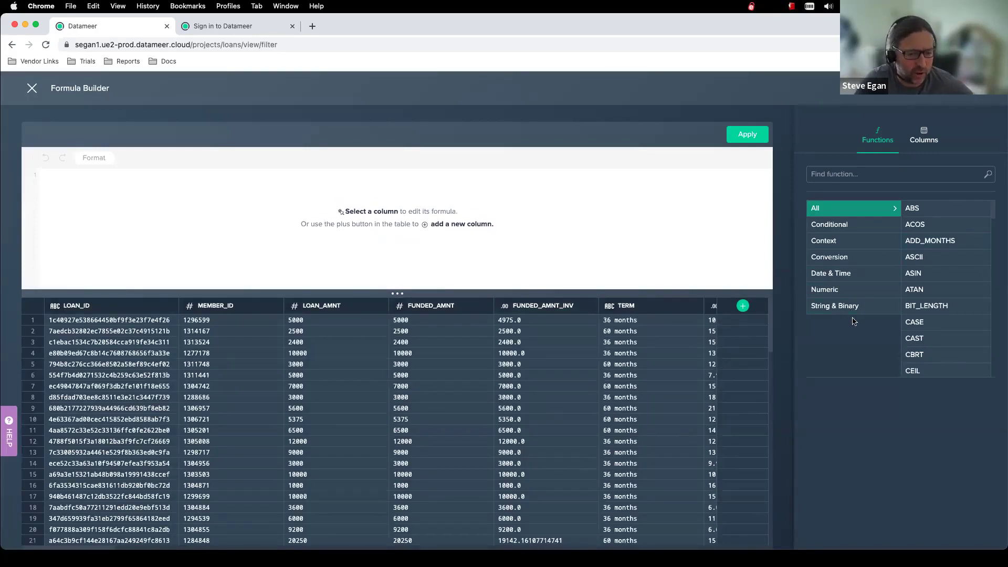
left_click(925, 241)
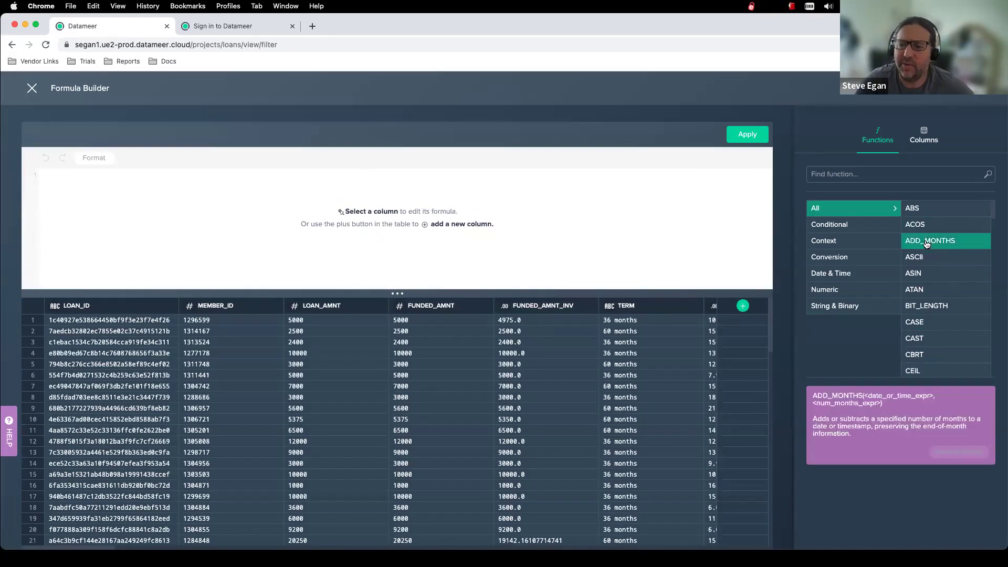
left_click(858, 244)
left_click(855, 260)
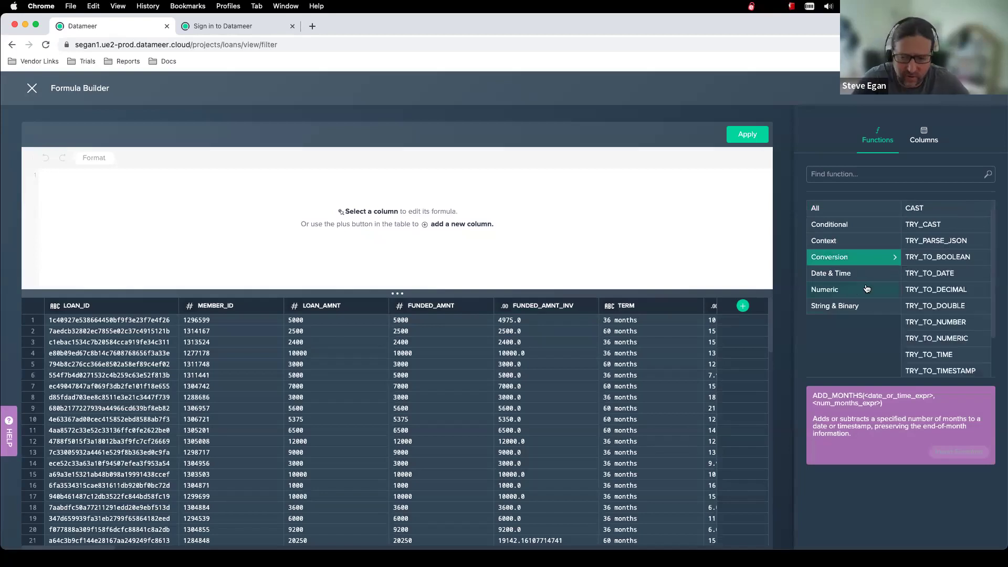
left_click(836, 274)
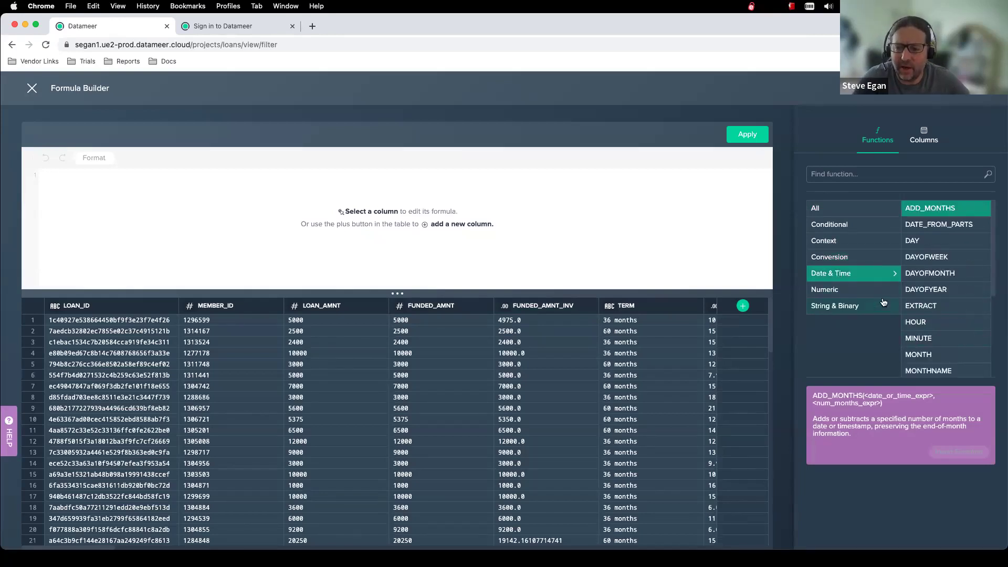
left_click(929, 304)
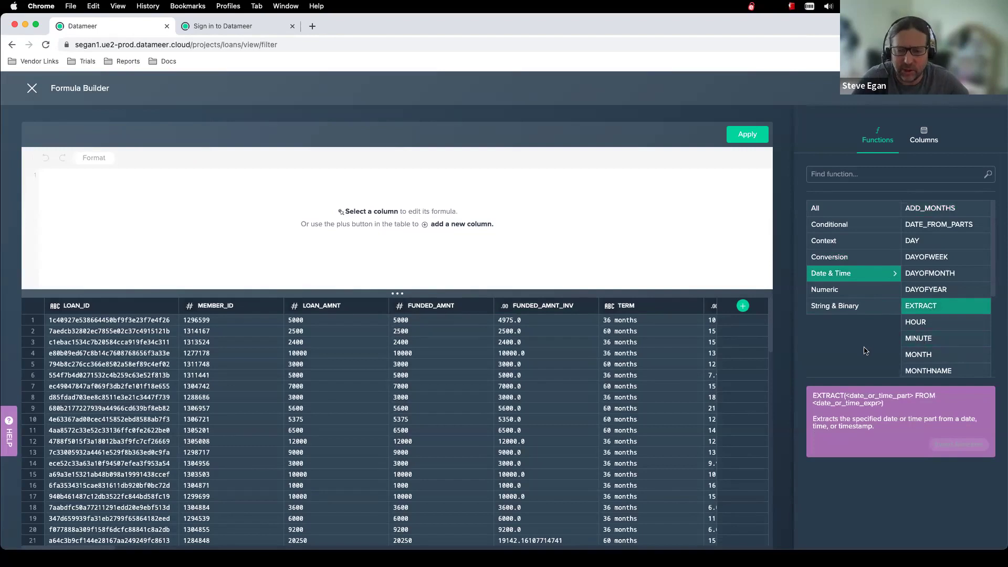
Set the LOAN_ID column's formula to LEFT( Source.LOAN_ID, 4) and run it on the table preview
left_click(97, 305)
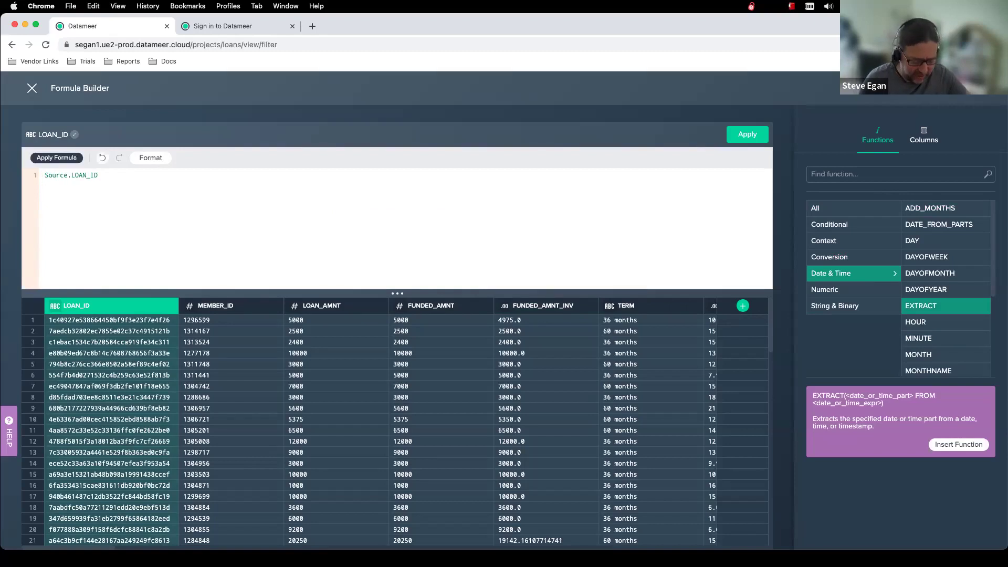
type("LEFT ")
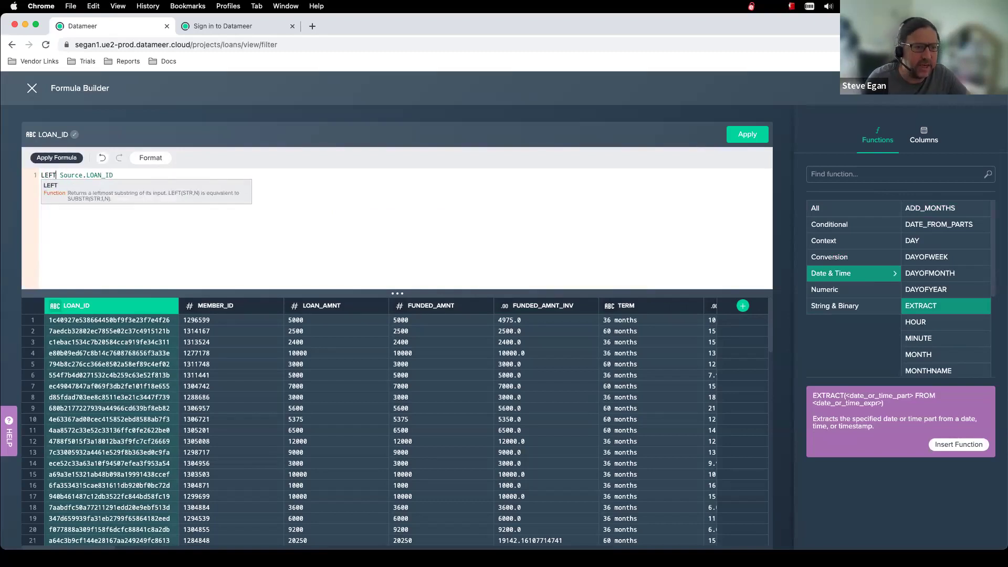
type("(")
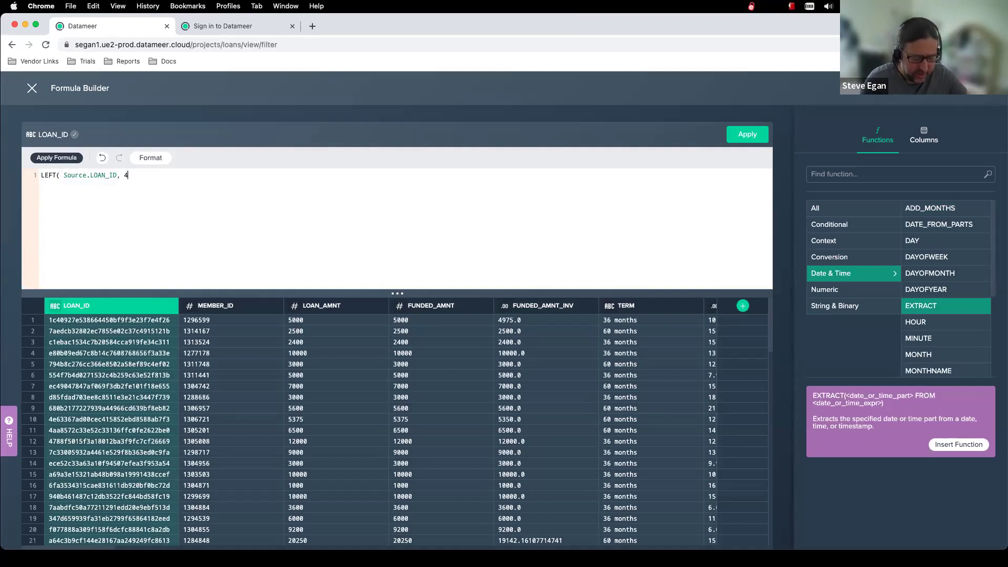
left_click(57, 158)
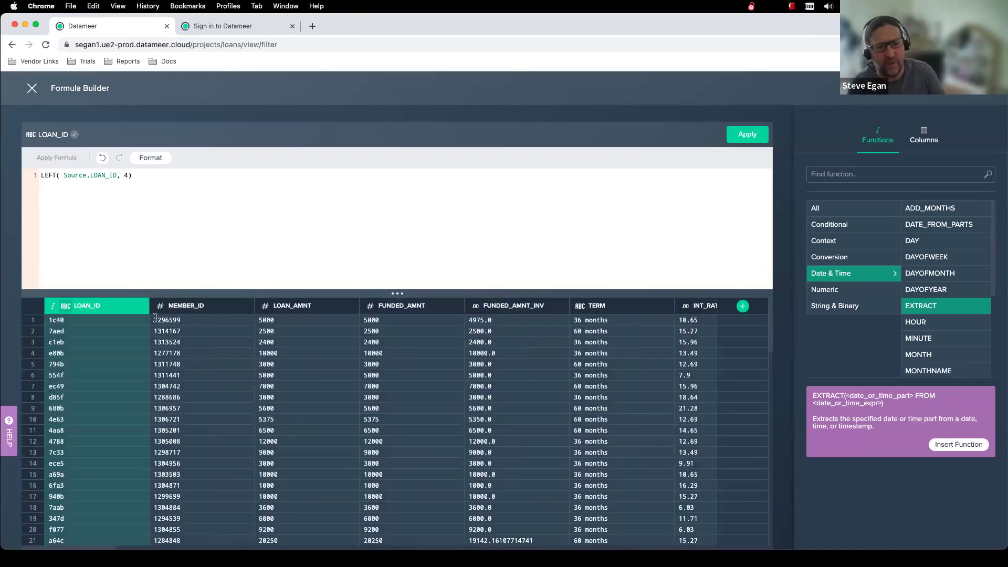
Extend the LOAN_ID formula to CONCAT( LEFT( Source.LOAN_ID, 4) , '-', MEMBER_ID) and apply it to the FILTER recipe
left_click(96, 206)
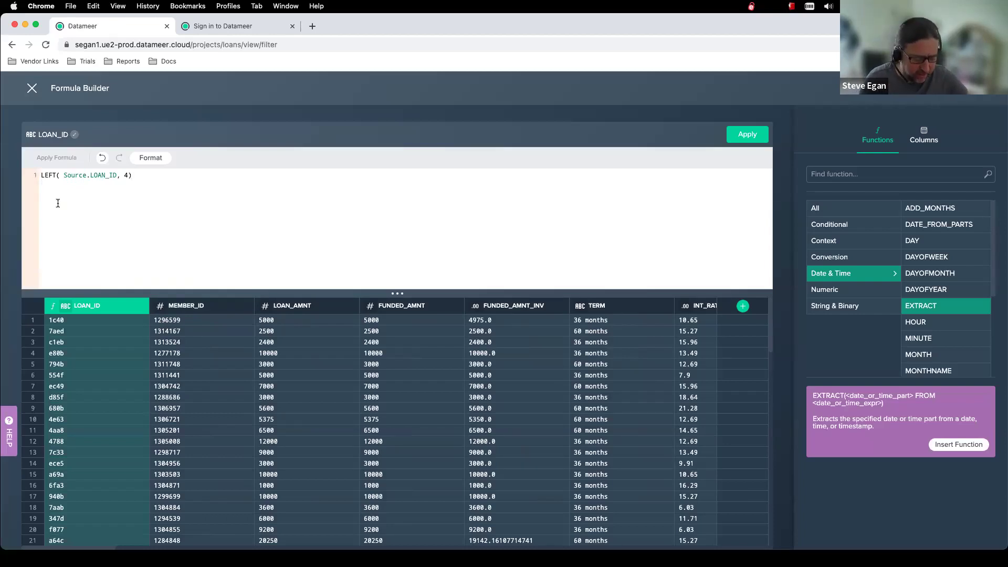
type("CONCAT(")
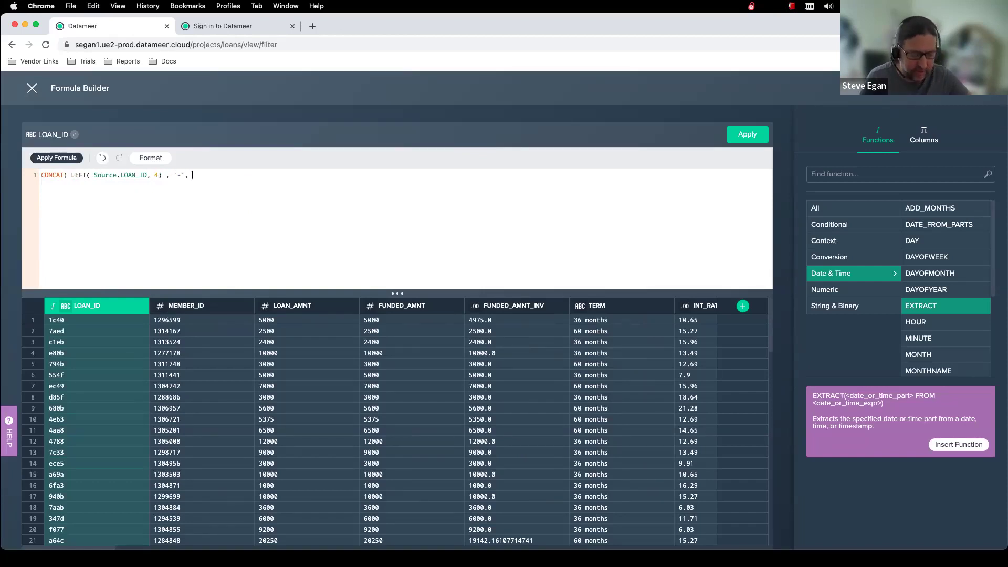
type("M")
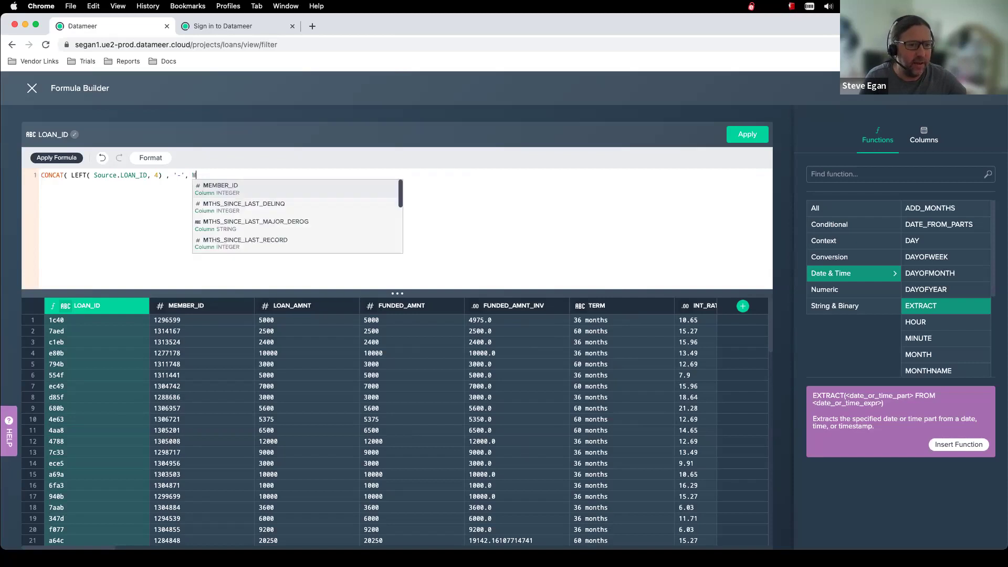
type("EM")
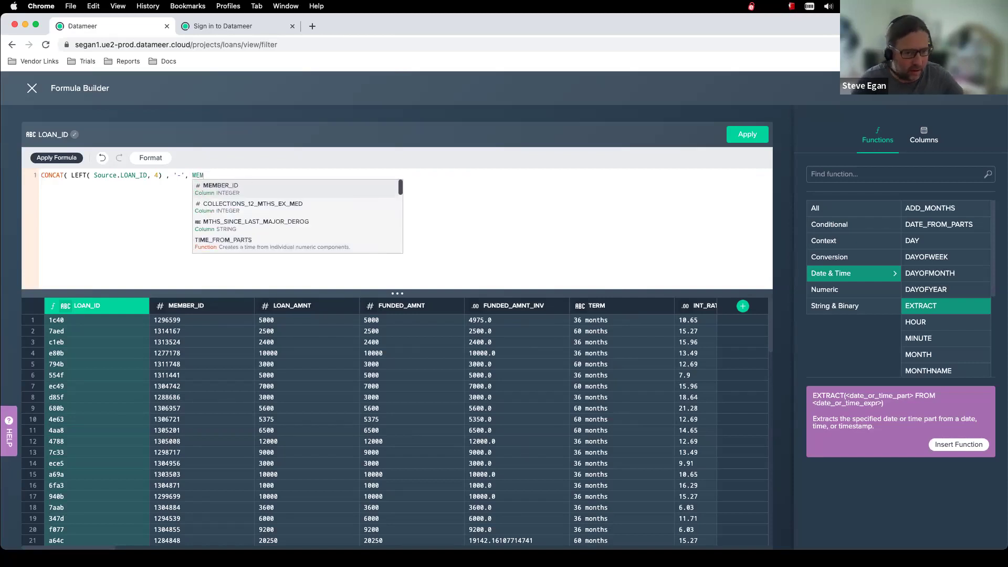
left_click(240, 190)
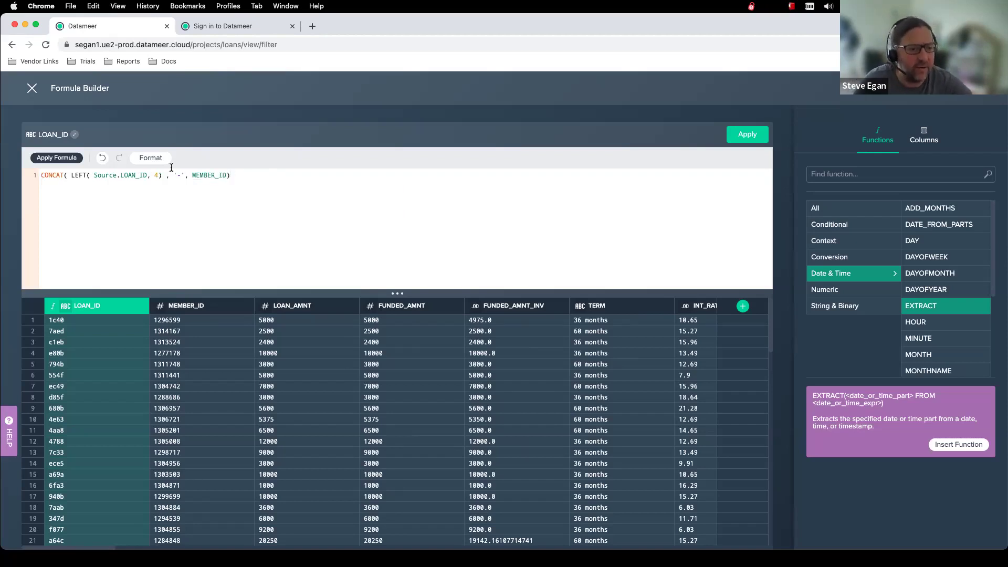
left_click(58, 157)
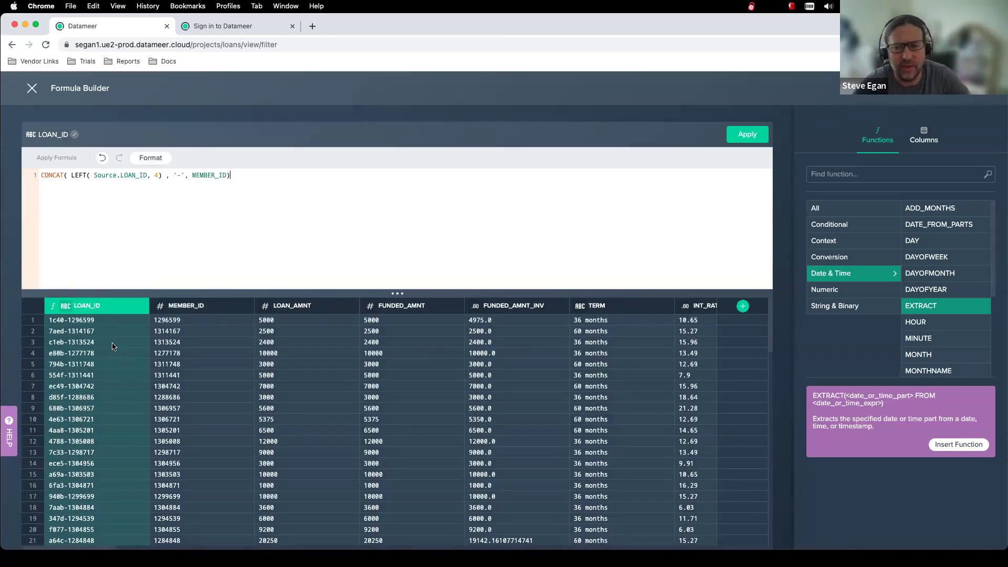
left_click(746, 135)
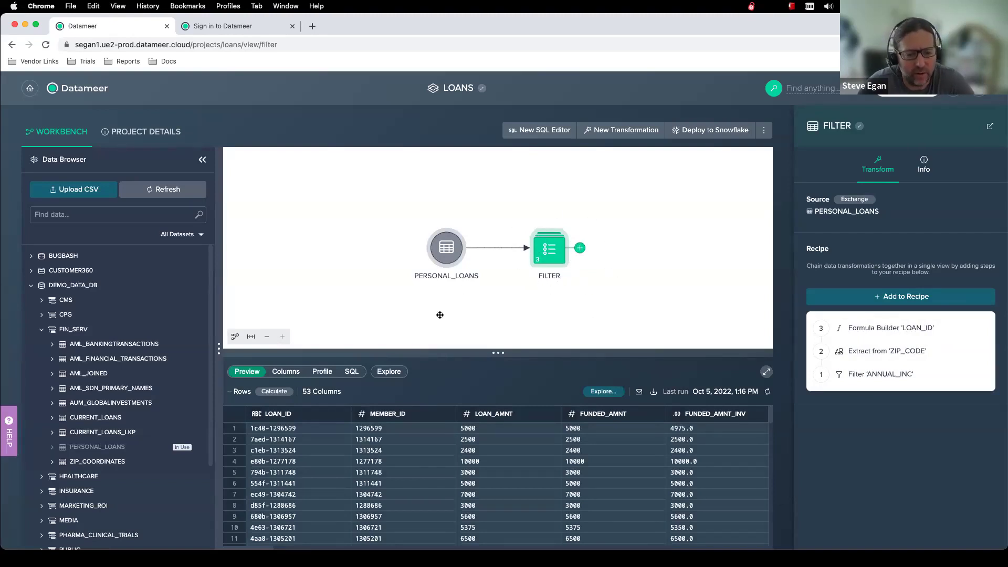
Examine the SQL generated for the FILTER view, including the ZIP substring and LOAN_ID concatenation, and return to the data preview
left_click(351, 372)
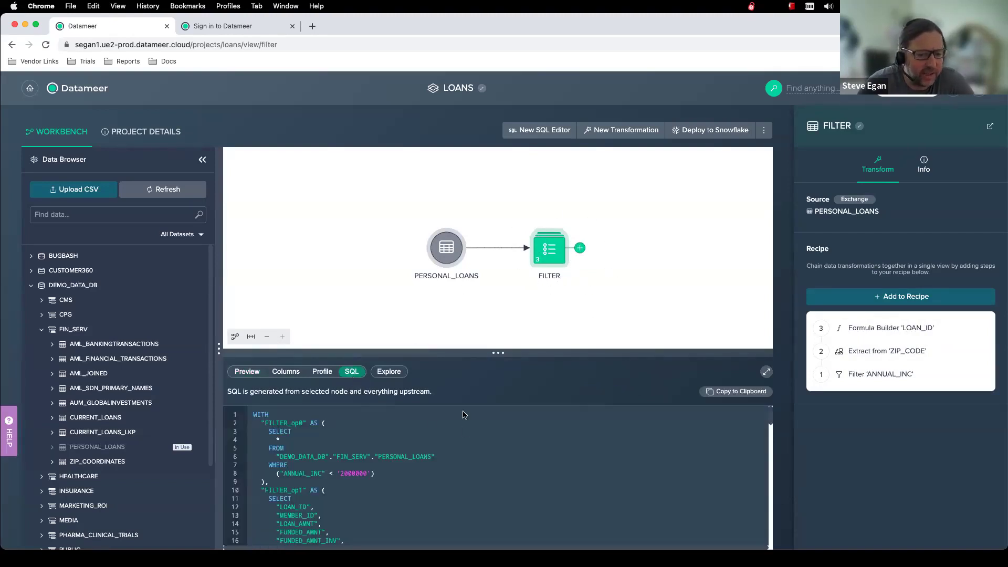
scroll(424, 437, "down", 10)
scroll(423, 437, "down", 15)
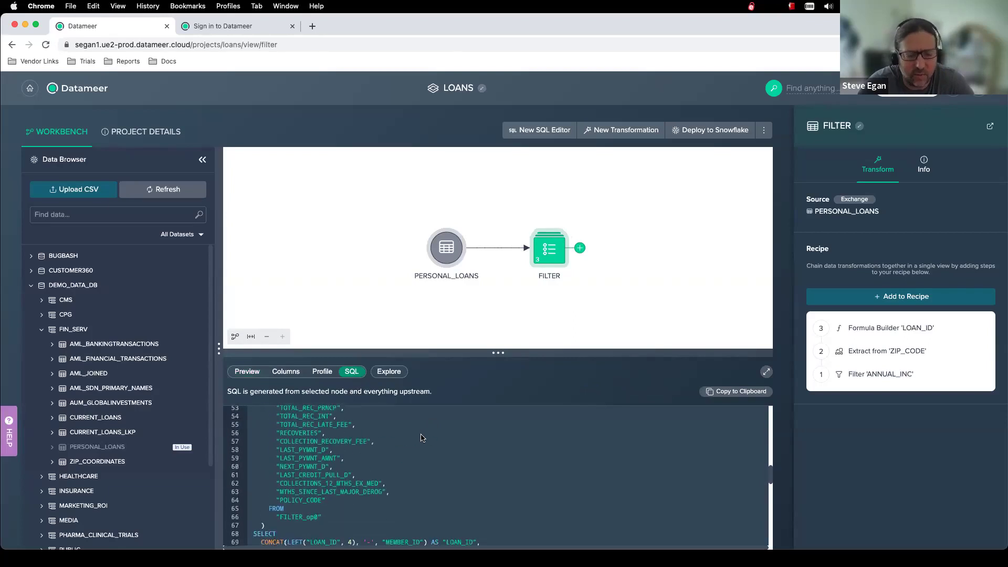
scroll(362, 445, "up", 20)
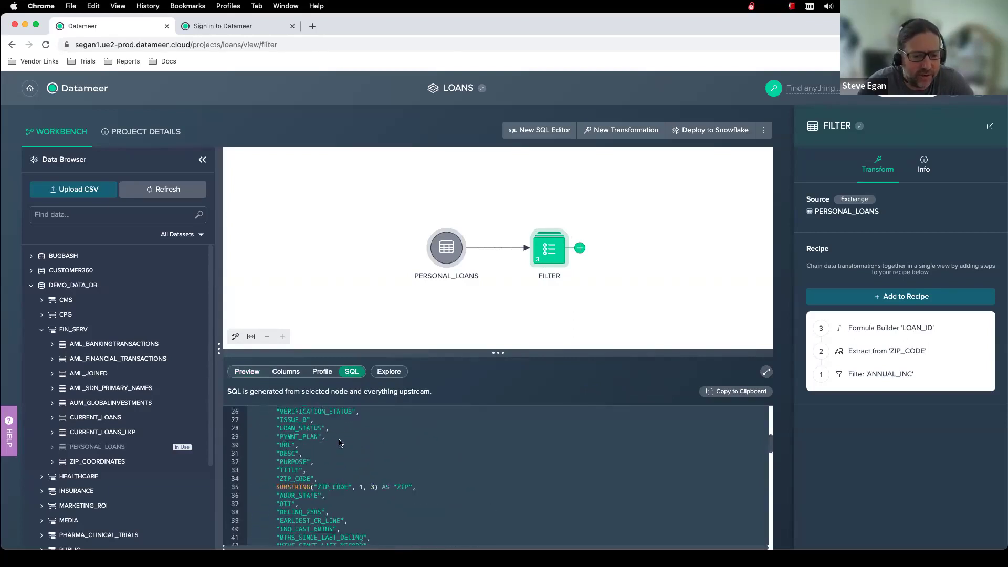
left_click(250, 372)
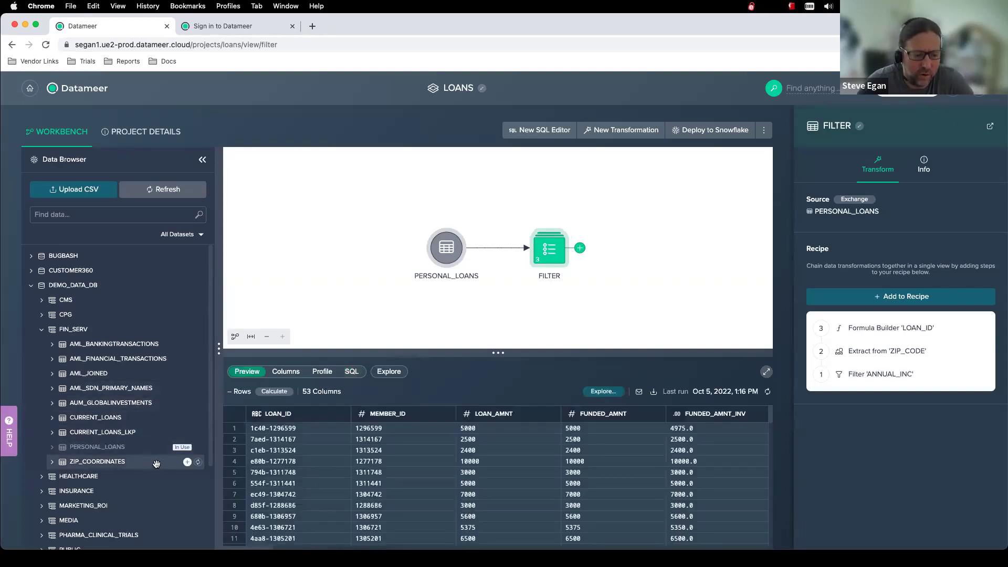
Add the ZIP_COORDINATES table to the project and start a Join on FILTER with ZIP_COORDINATES as the second source
left_click(187, 462)
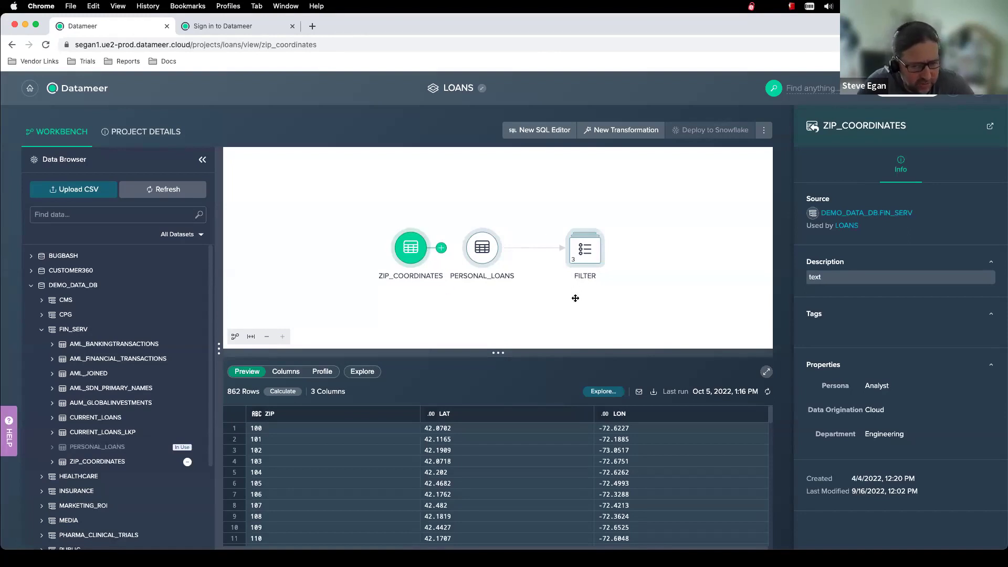
left_click(589, 254)
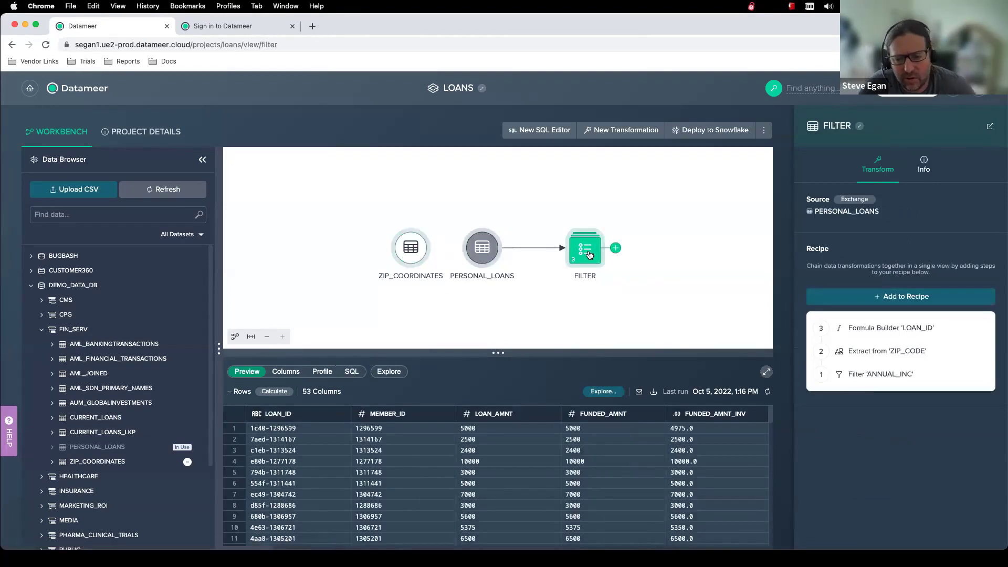
left_click(616, 249)
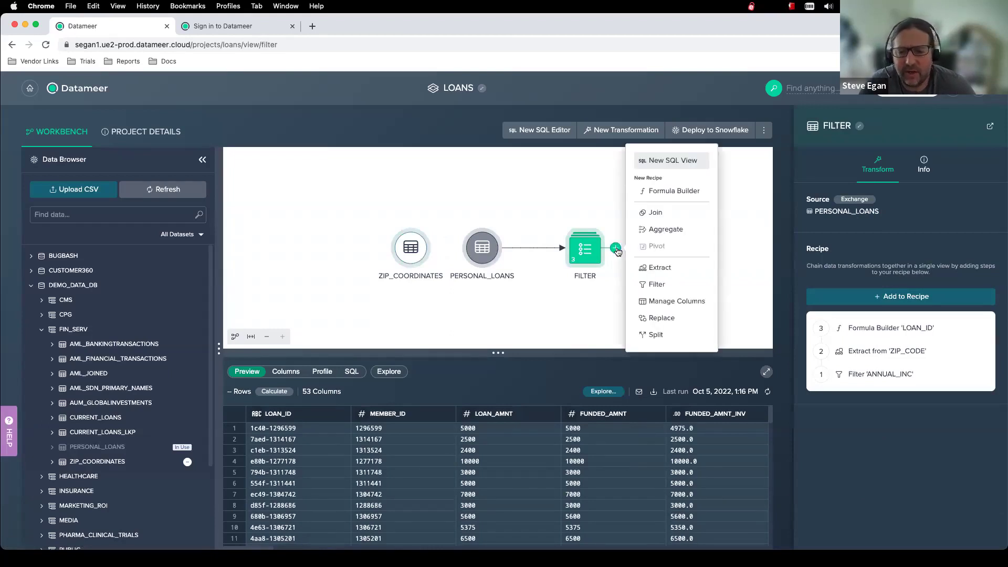
left_click(663, 212)
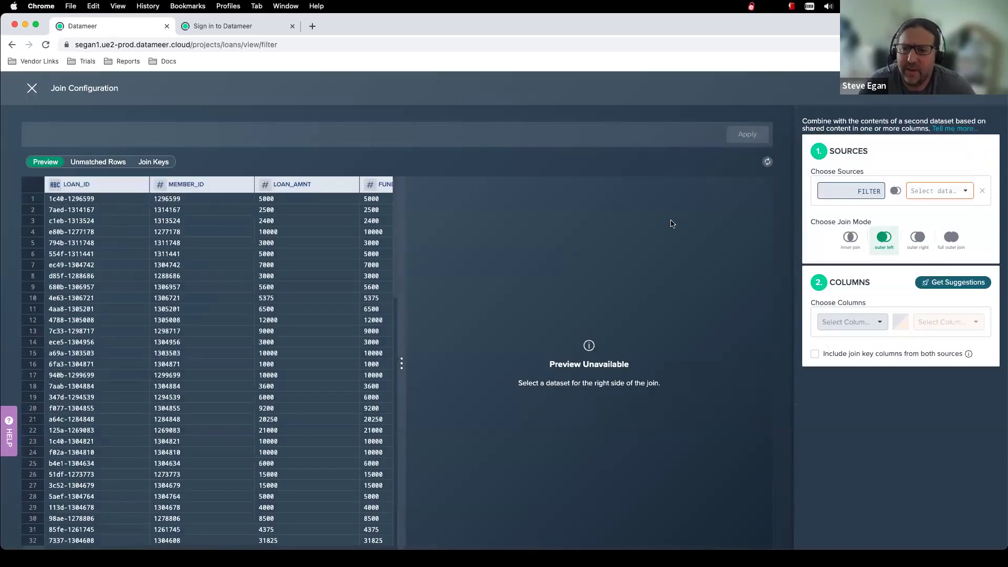
left_click(924, 191)
left_click(924, 224)
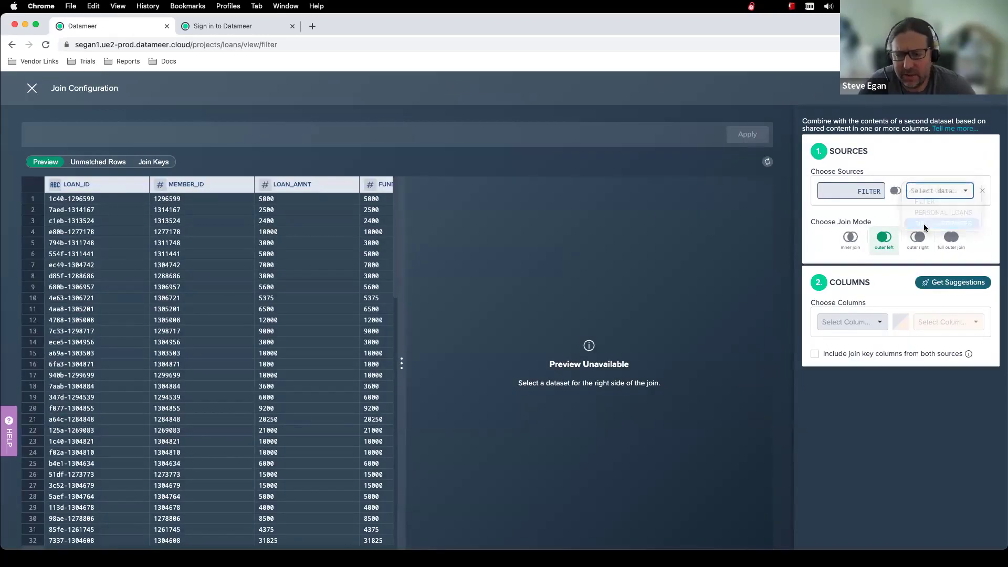
Get join column suggestions and use the ZIP to ZIP pair as the join key
left_click(950, 284)
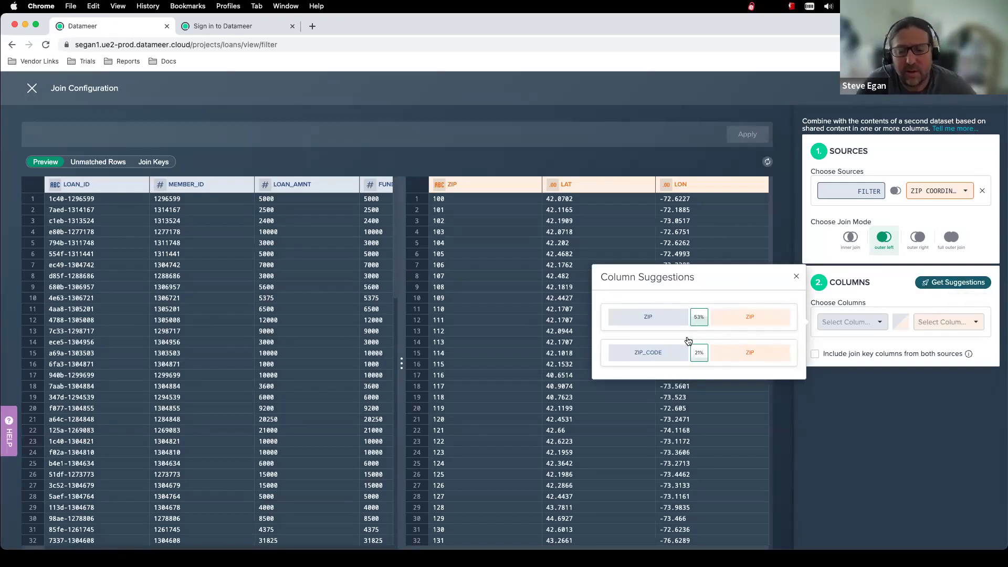
left_click(656, 320)
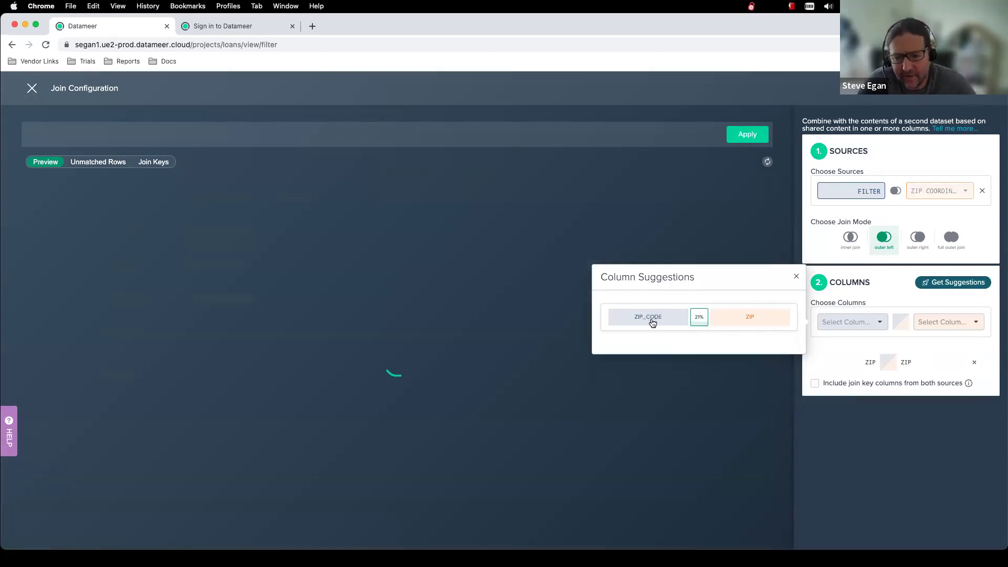
left_click(797, 279)
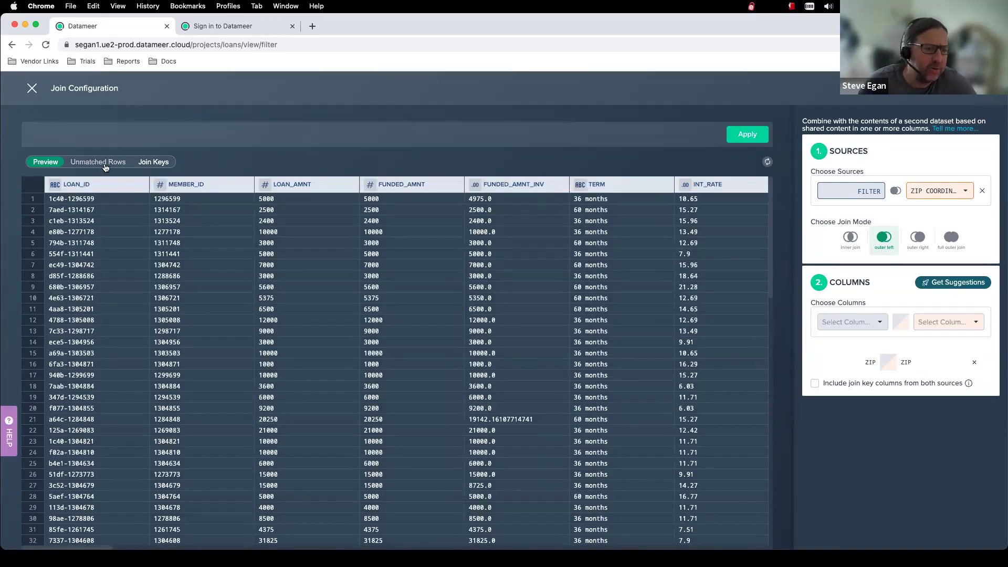
Review the unmatched rows and join key counts of the outer left join, and apply the join
left_click(106, 166)
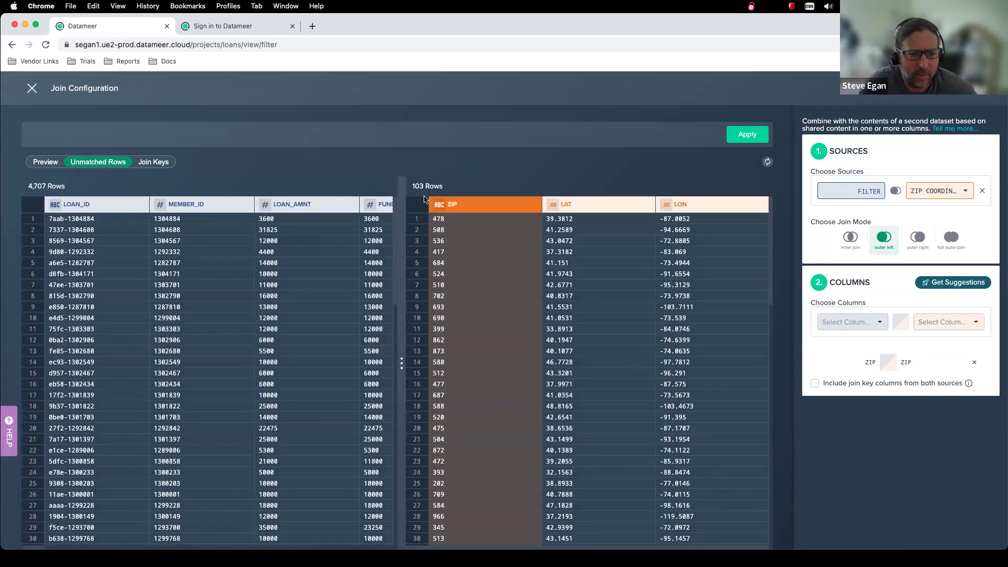
left_click(159, 165)
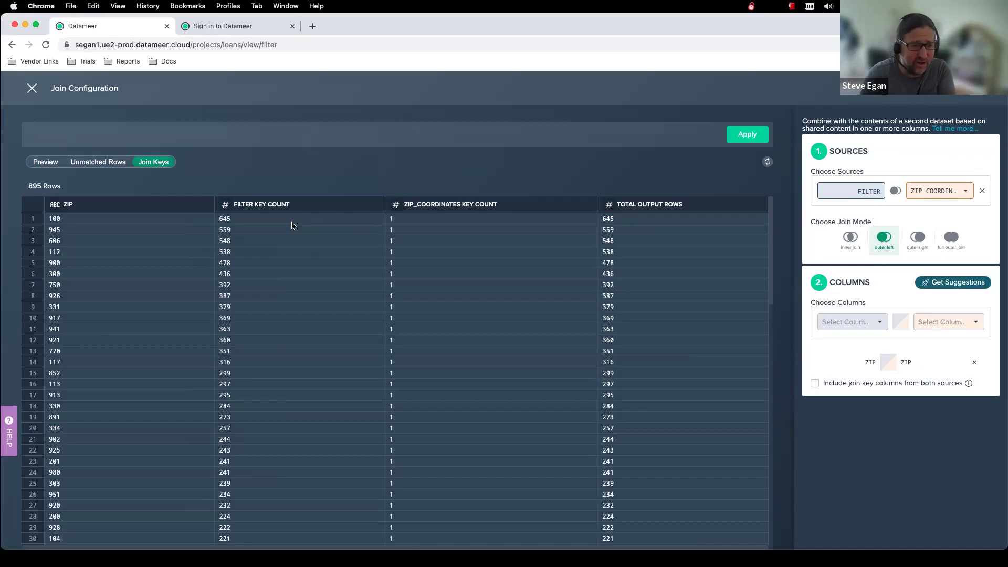
left_click(744, 142)
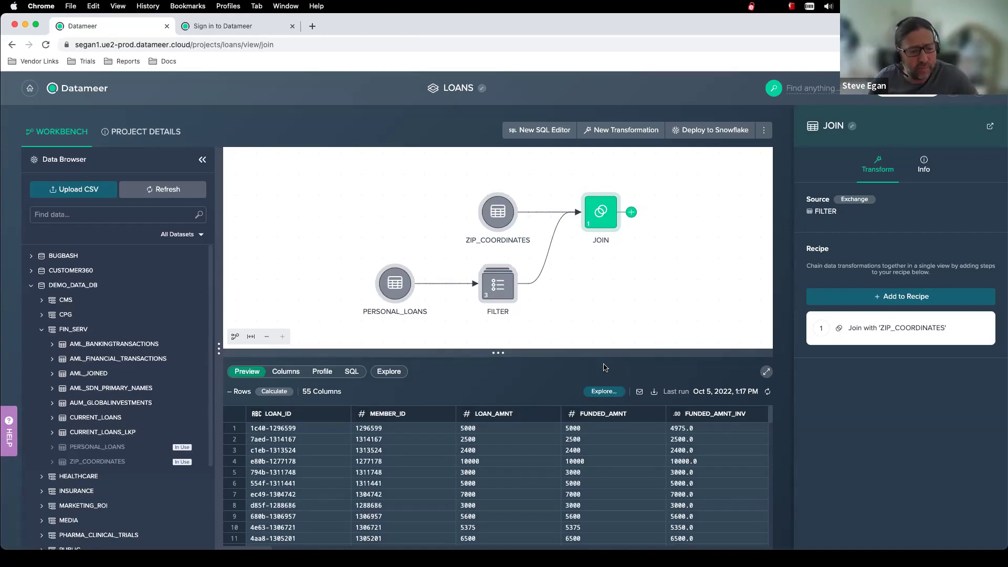
Explore the JOIN results with an aggregation by ANNUAL_INC in bins of 20000 and by LOAN_STATUS
left_click(604, 393)
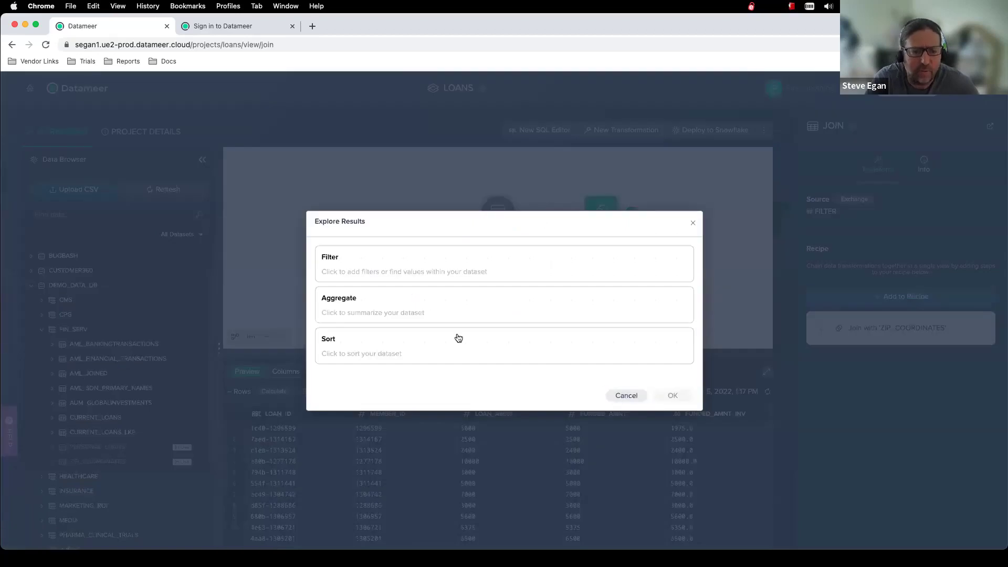
left_click(420, 311)
left_click(378, 297)
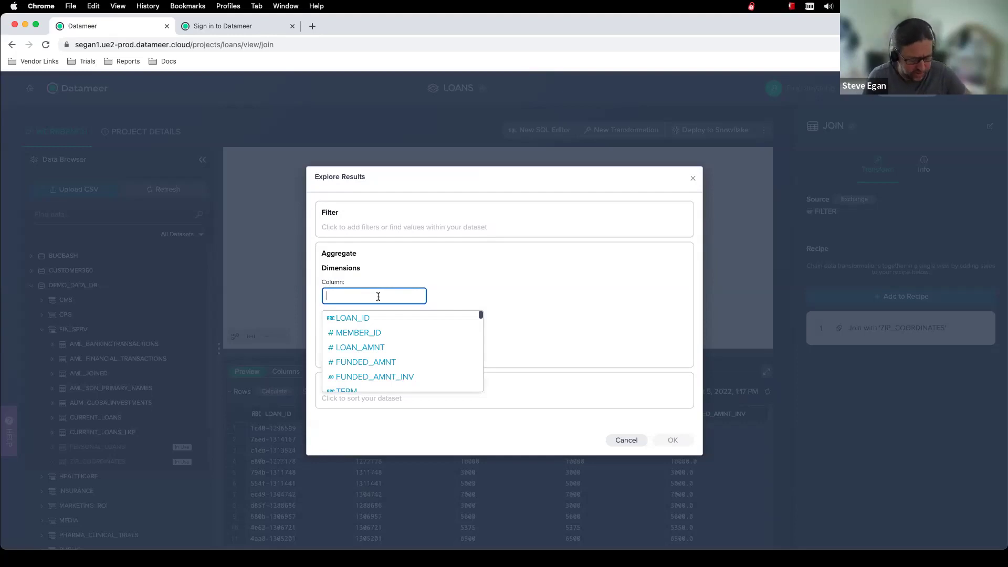
type("ann")
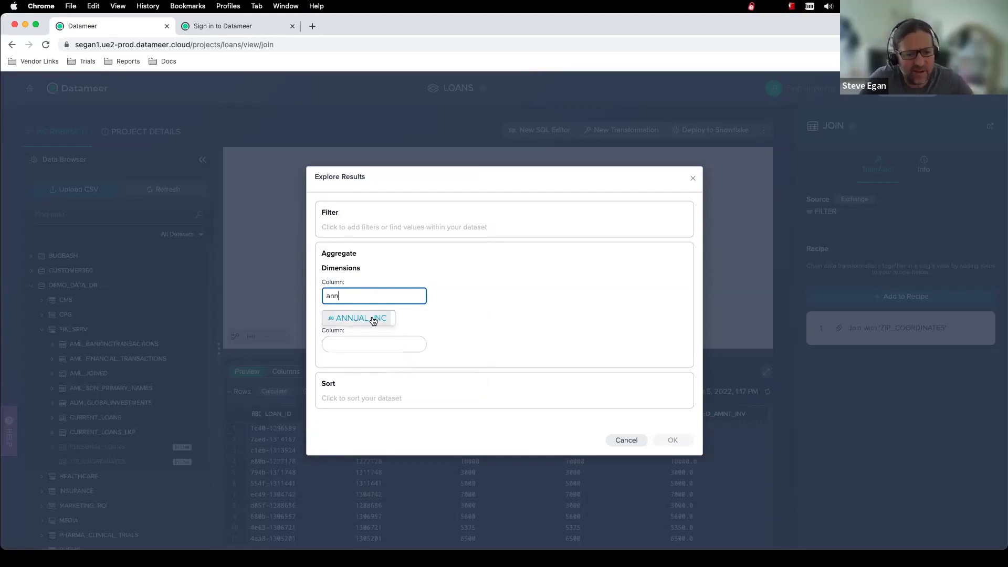
left_click(372, 320)
left_click(456, 262)
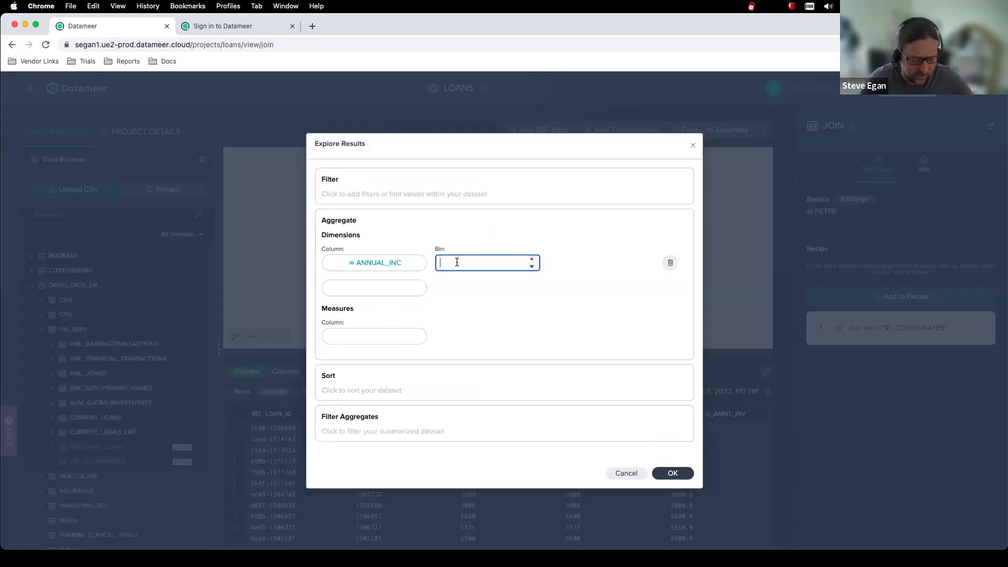
type("20000")
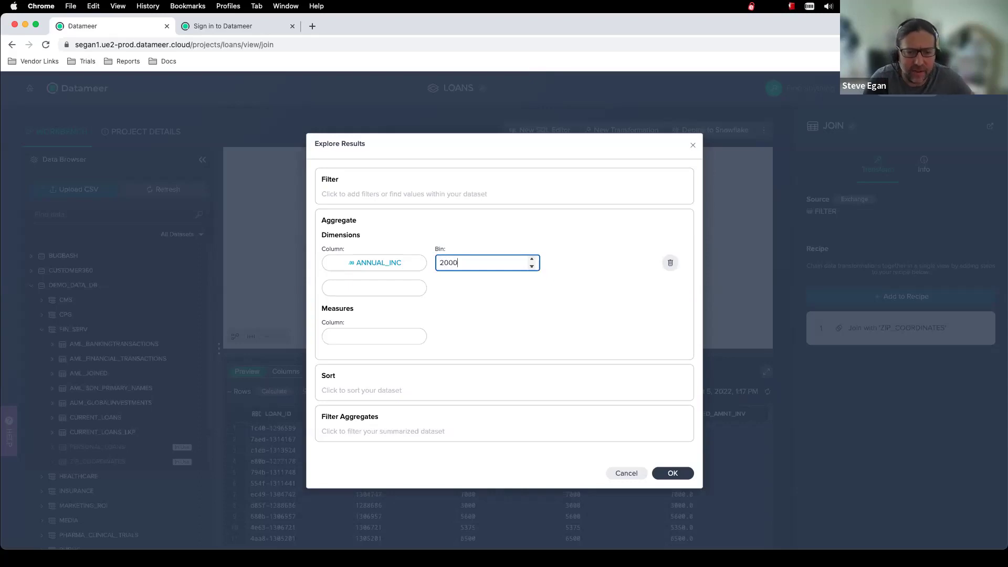
left_click(389, 294)
type("loan")
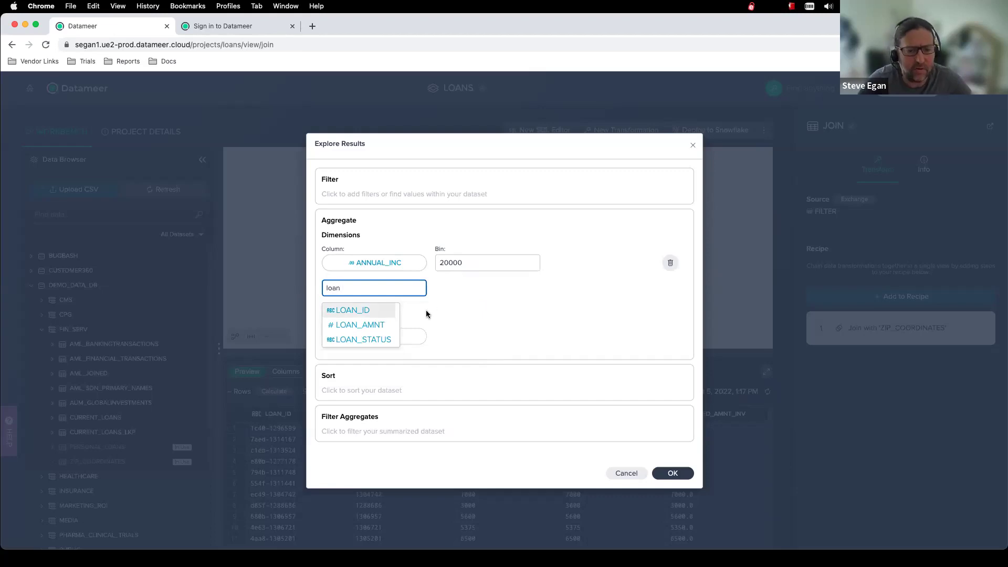
left_click(383, 340)
Add INT_RATE with the average function as the exploration's measure and run the aggregation
left_click(371, 349)
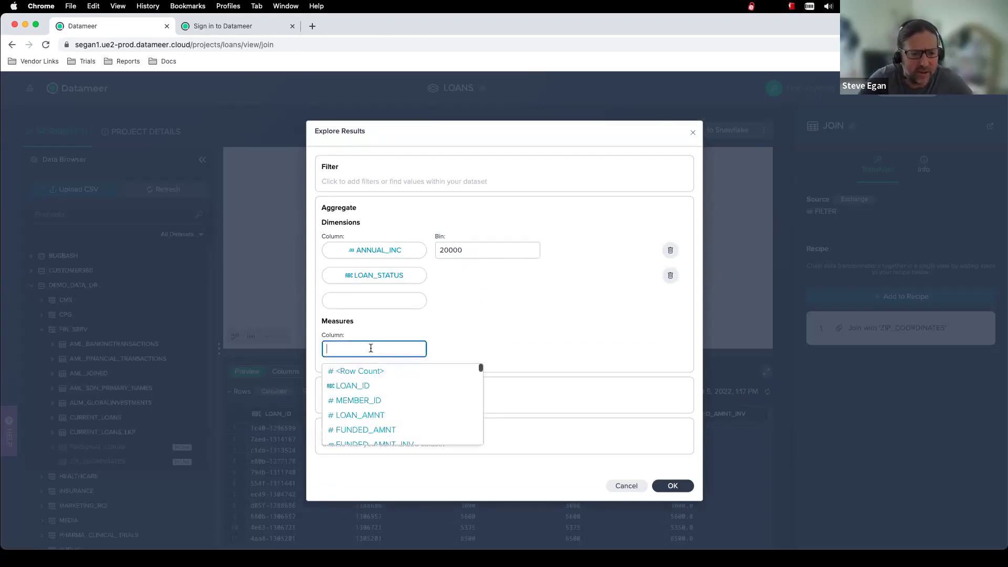
type("int")
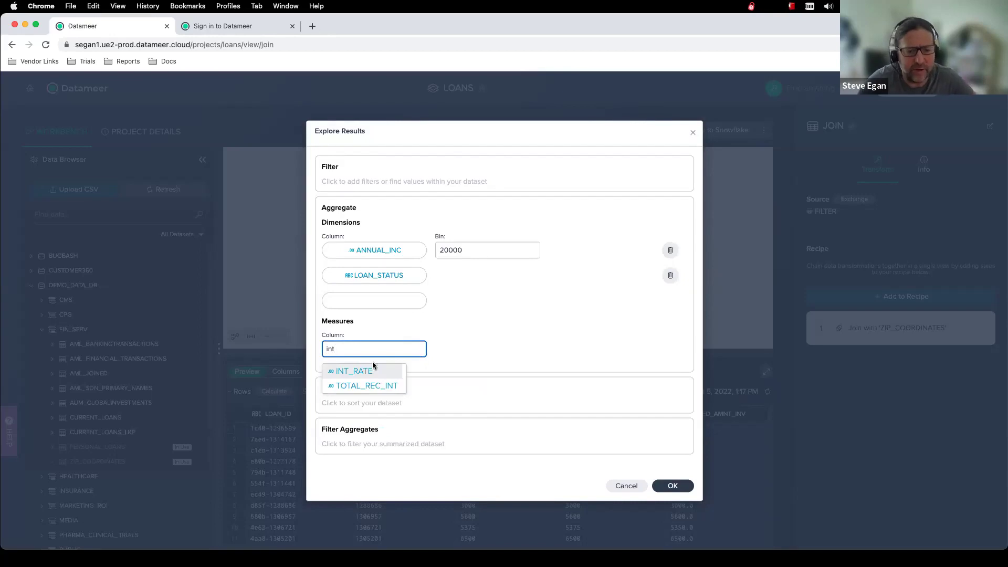
left_click(374, 368)
left_click(460, 349)
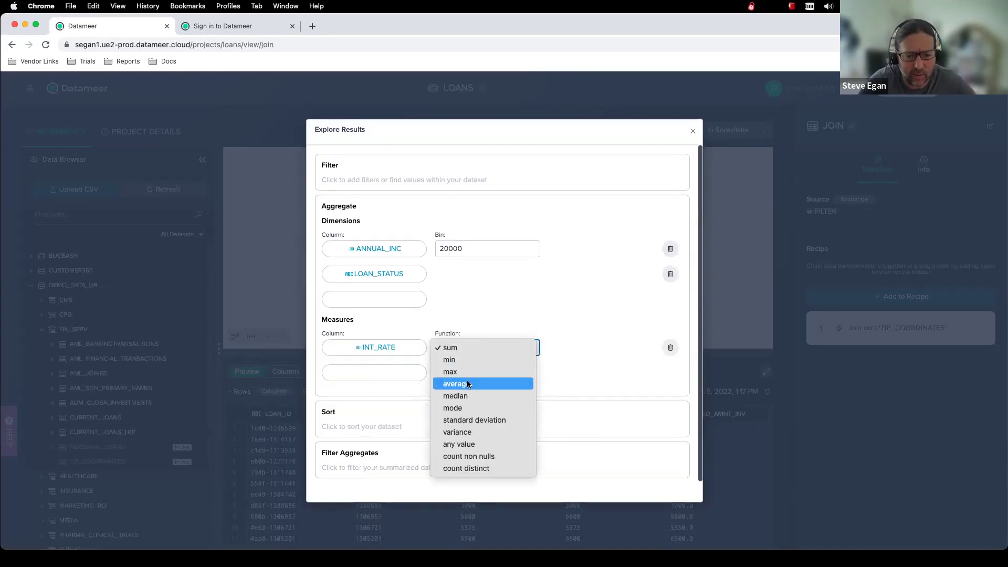
left_click(467, 384)
scroll(587, 354, "down", 2)
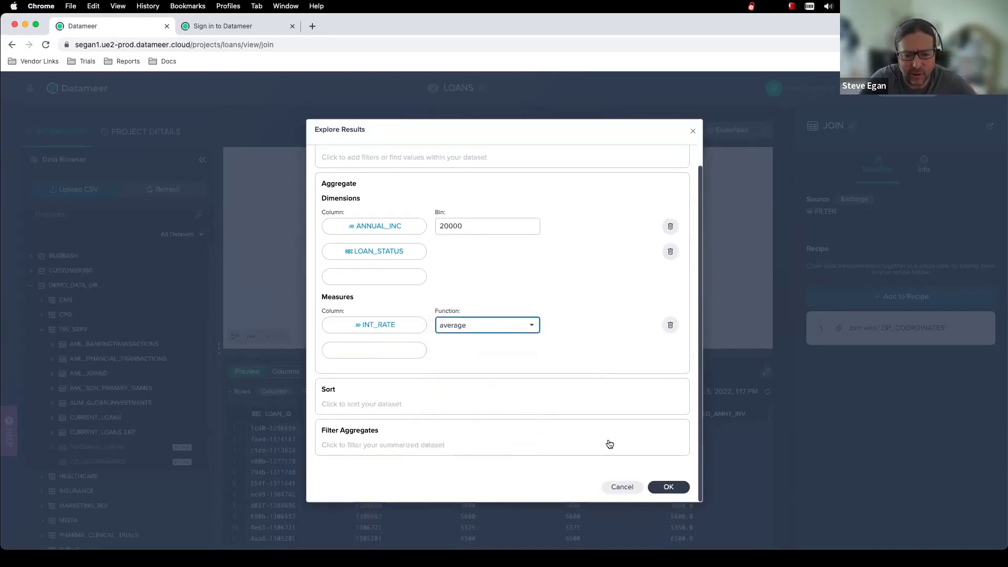
left_click(670, 488)
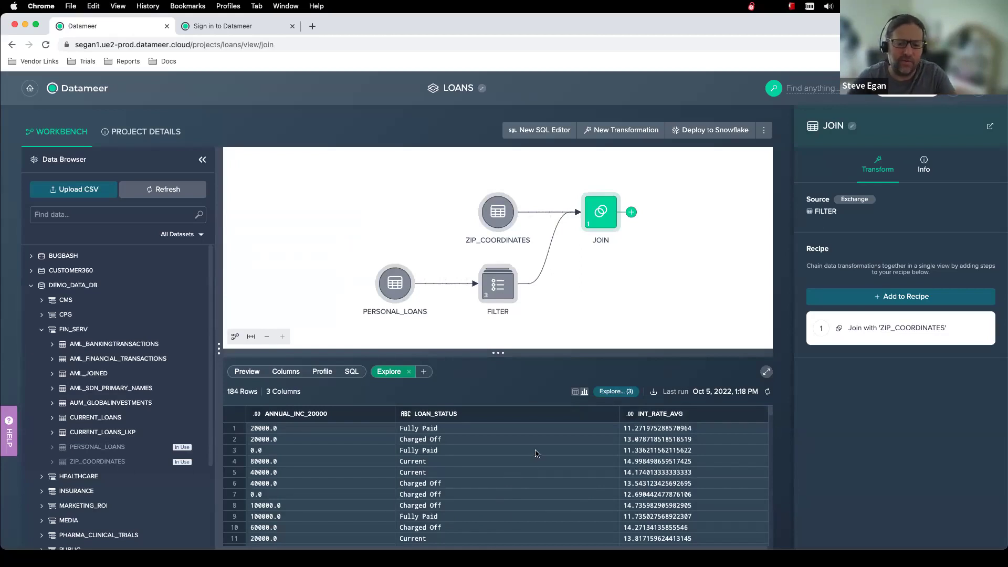
Show the exploration results as a chart in an enlarged view and examine the average interest rates by income bin and loan status
left_click(585, 392)
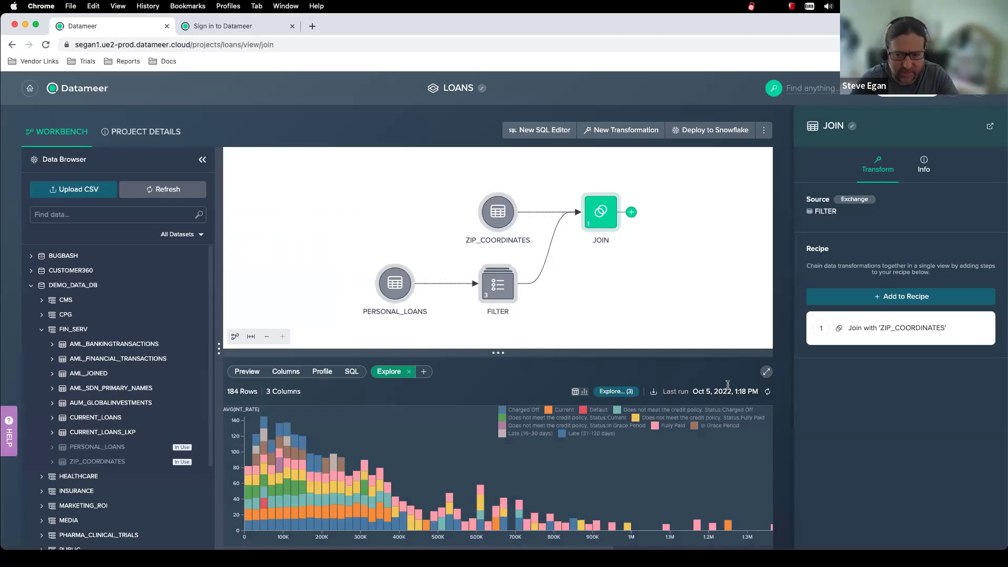
left_click(766, 372)
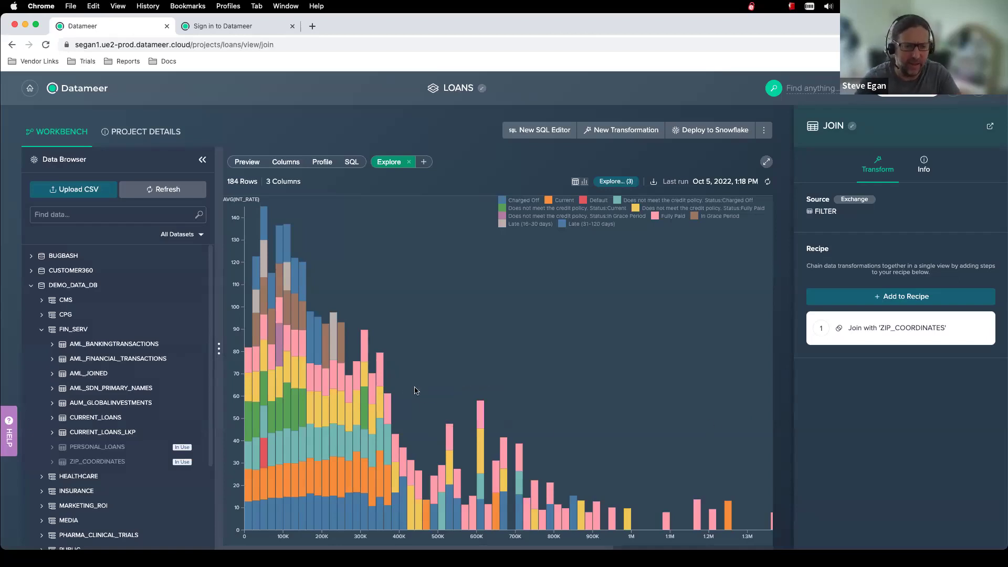
mouse_move(338, 377)
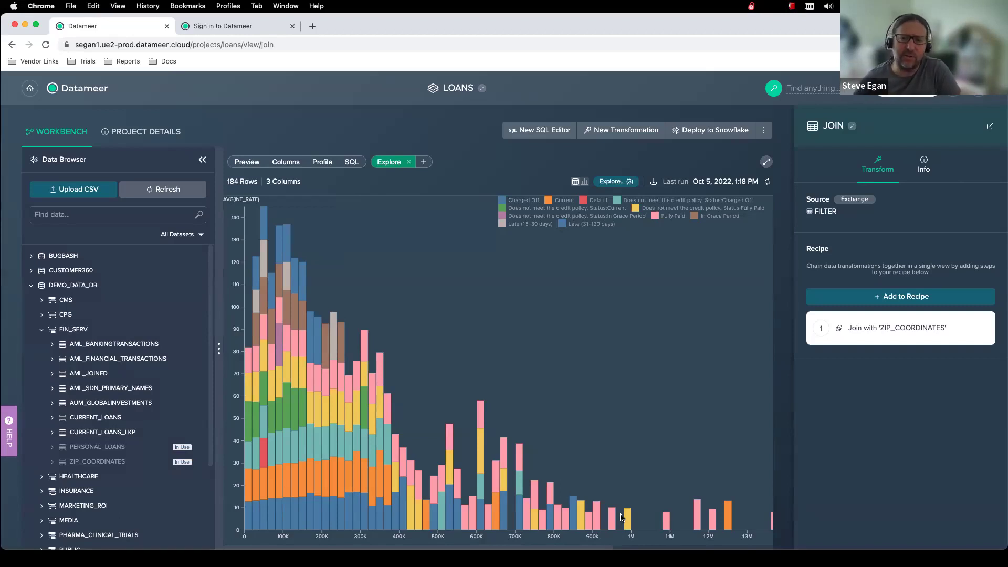
mouse_move(625, 515)
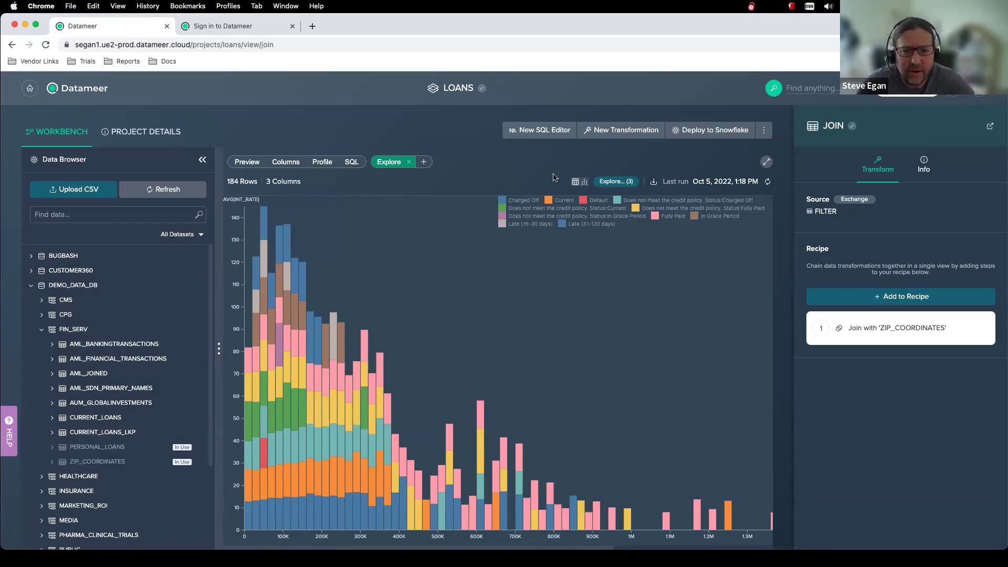
Return to the JOIN data preview at normal size and check the options for emailing the results without sending anything
left_click(251, 163)
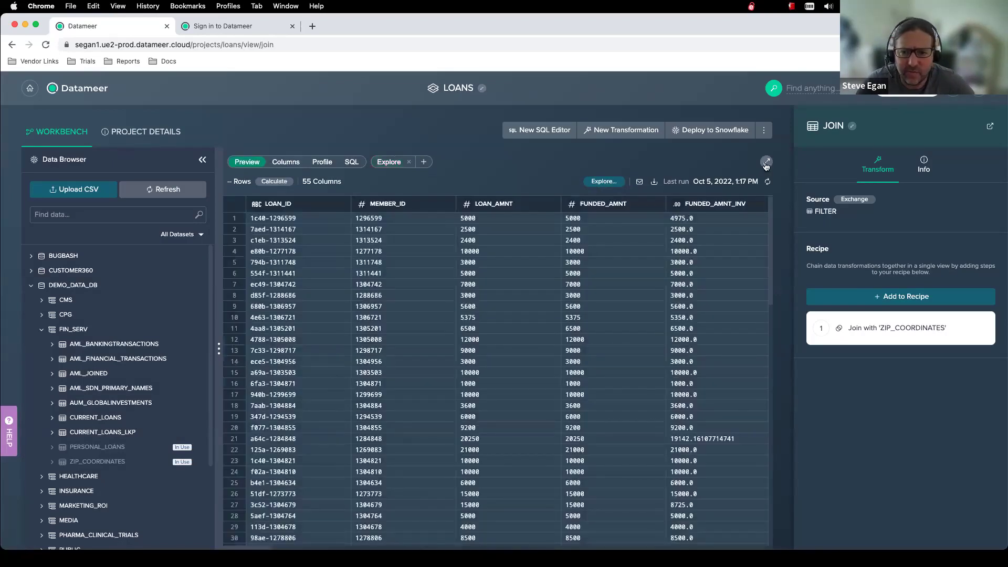
left_click(766, 161)
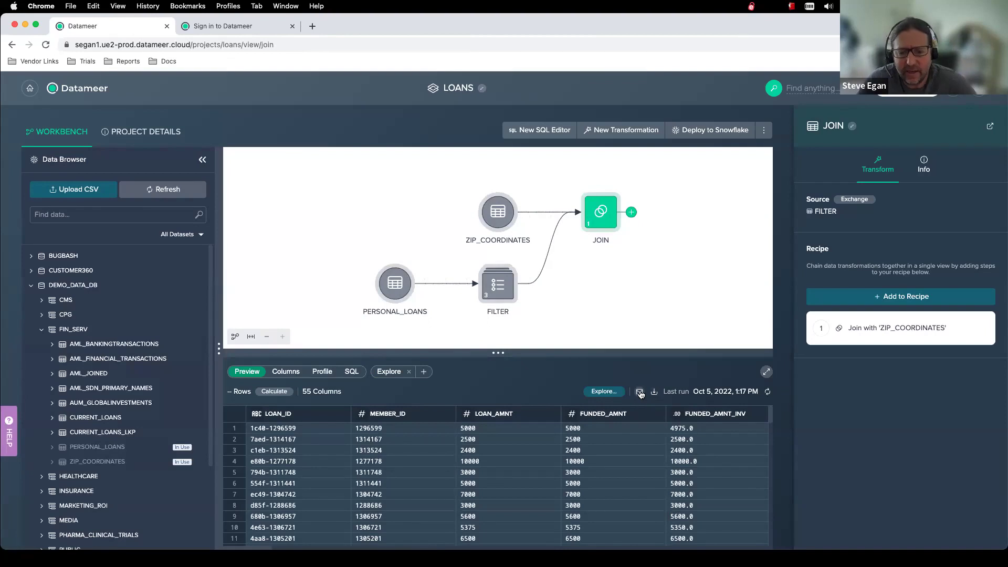
left_click(638, 391)
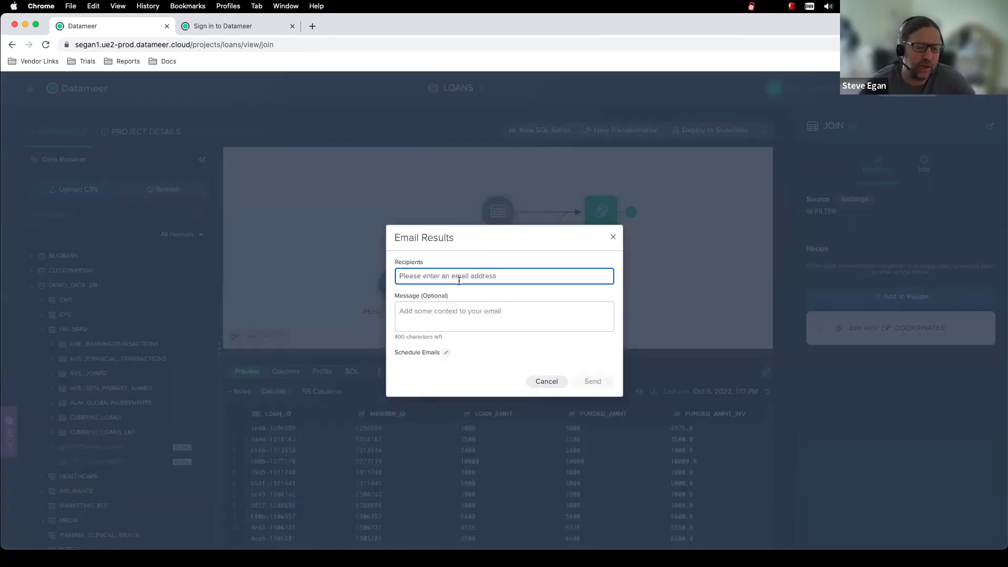
left_click(542, 386)
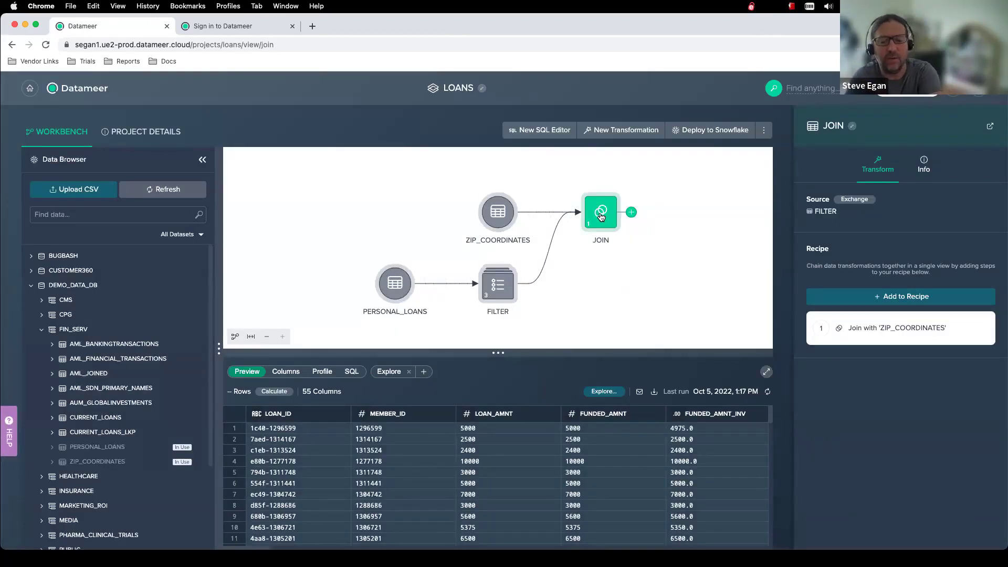
Deploy JOIN to Snowflake as a table named JOIN_SF2 in the schema under TEST_DB
left_click(704, 136)
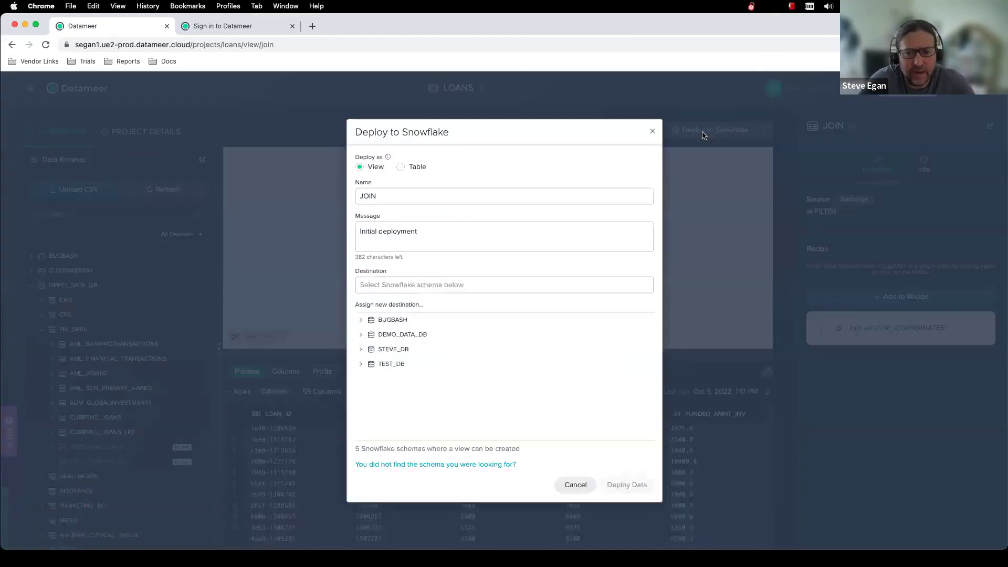
left_click(410, 169)
left_click(400, 195)
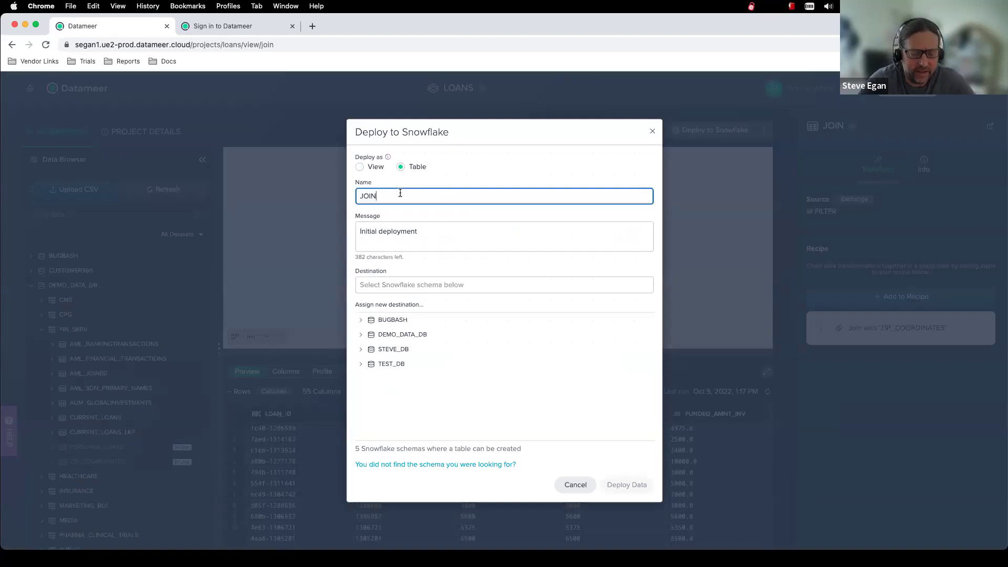
type("_SF")
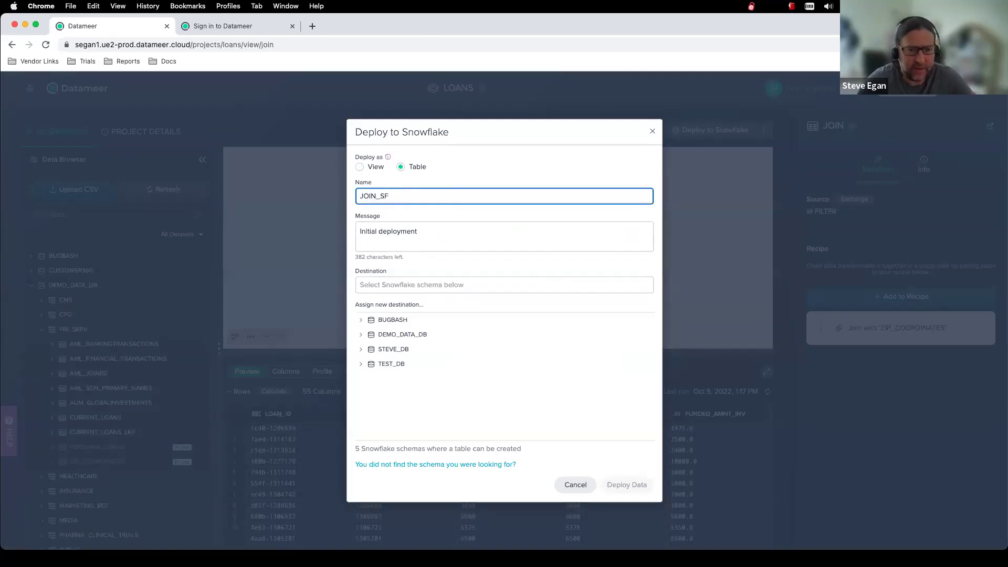
type("2")
left_click(399, 363)
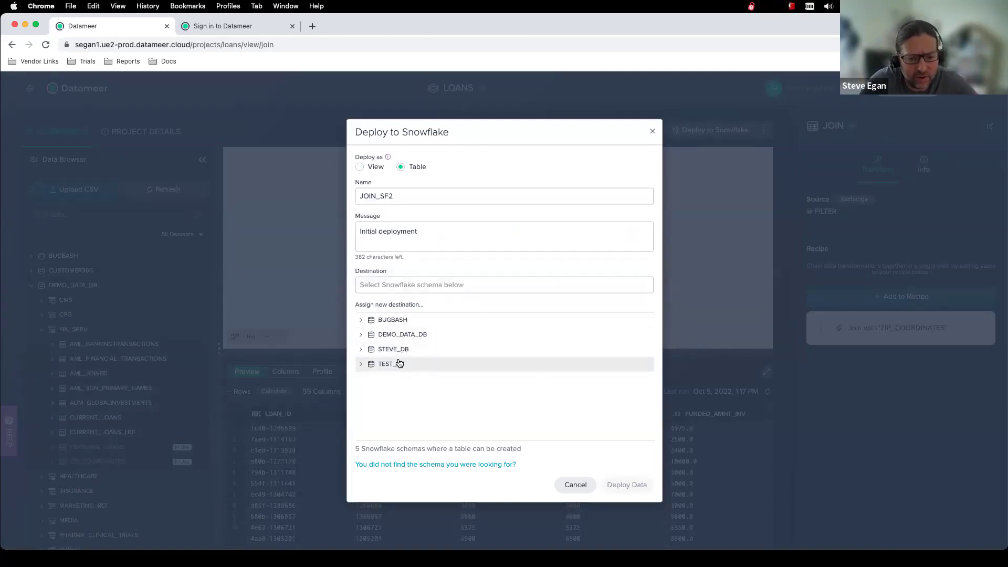
left_click(401, 378)
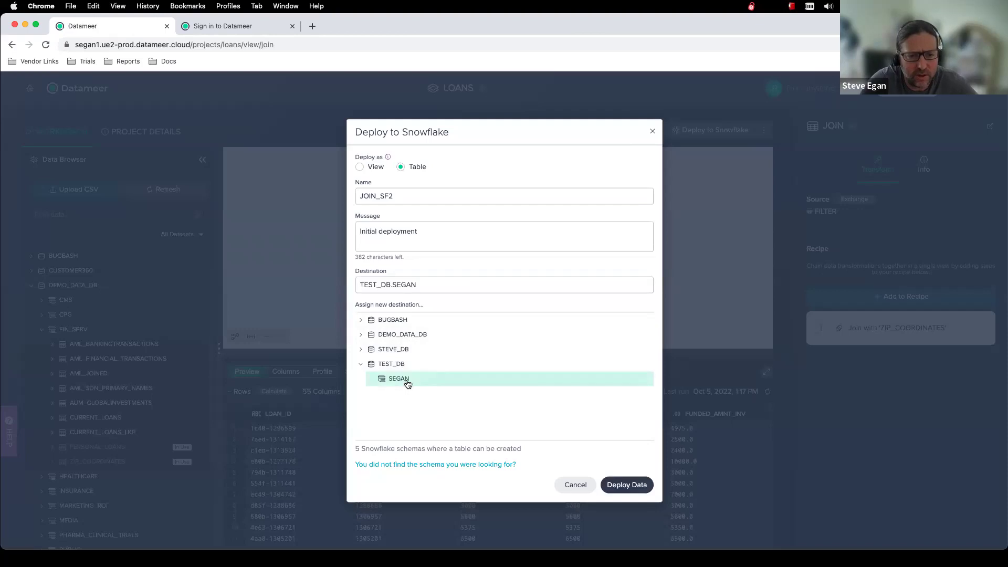
left_click(633, 485)
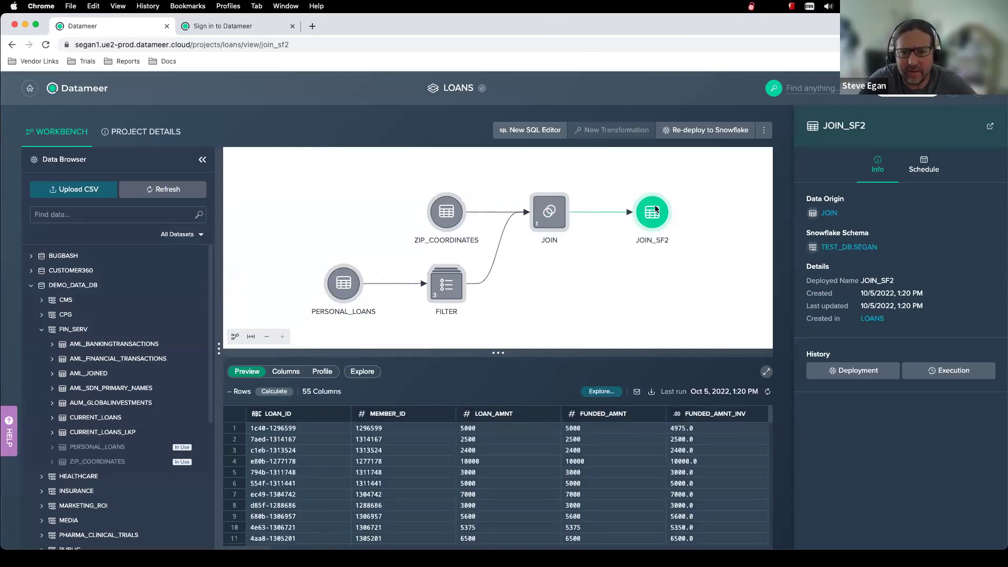
Enable the scheduler for JOIN_SF2 and add Wednesday and Friday to the weekly Monday repeat
left_click(922, 166)
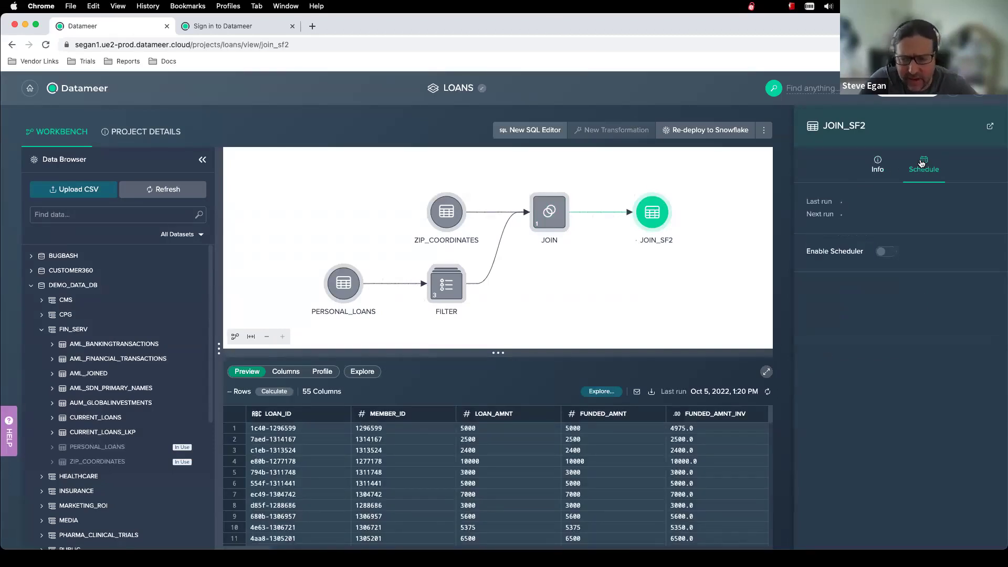
left_click(881, 255)
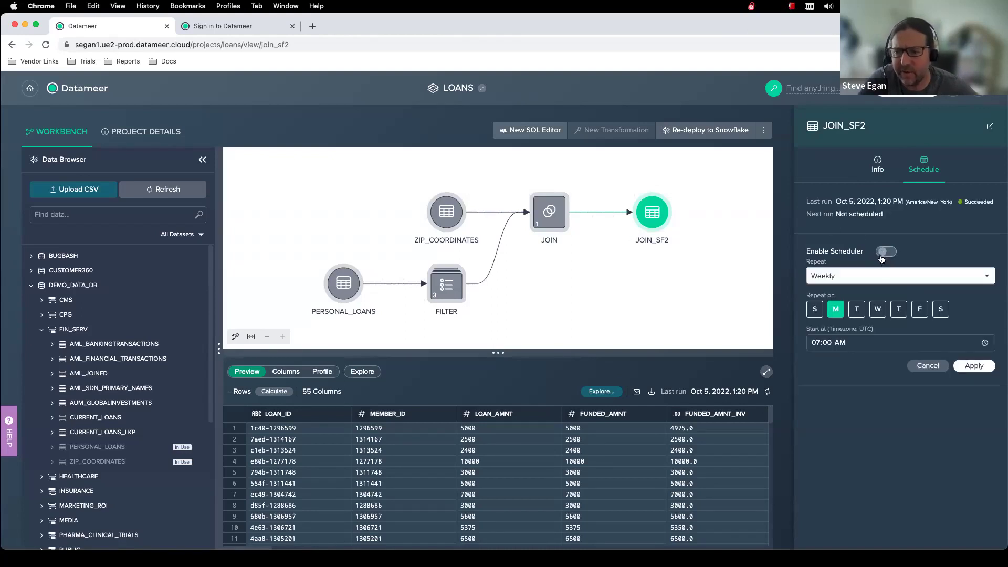
left_click(877, 312)
left_click(920, 311)
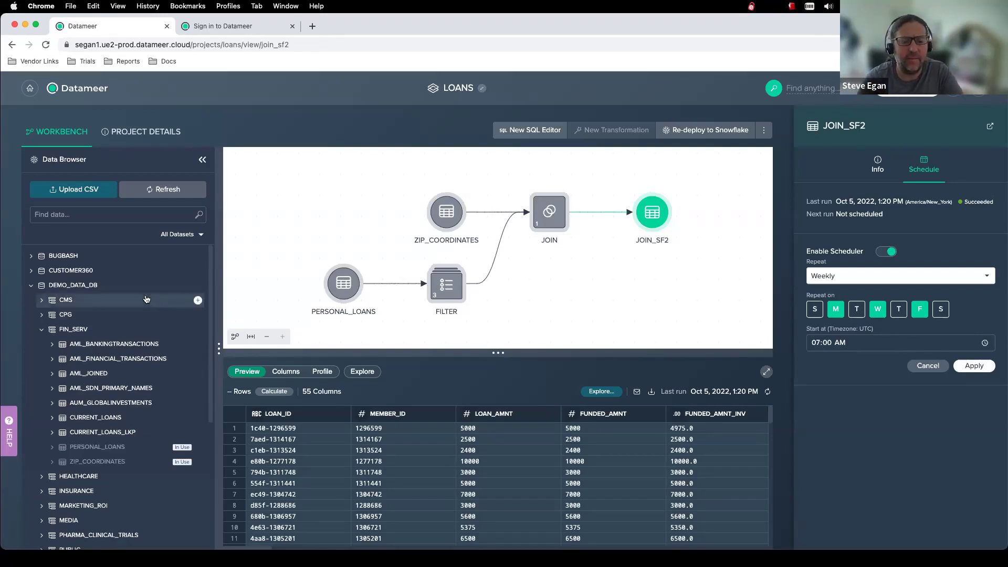
Review the SQL generated for the JOIN node down to its final outer join, and return to the data preview
left_click(325, 373)
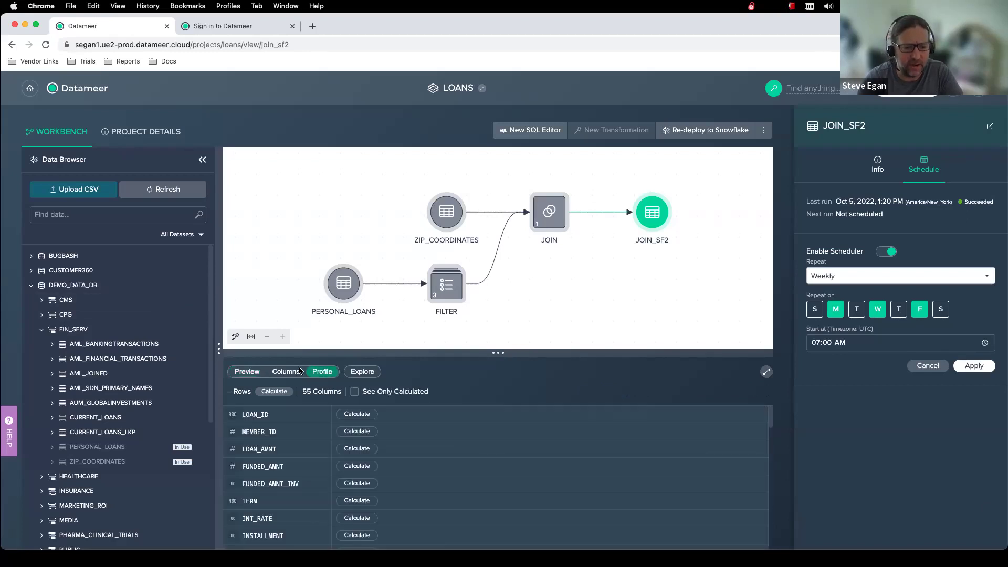
left_click(559, 225)
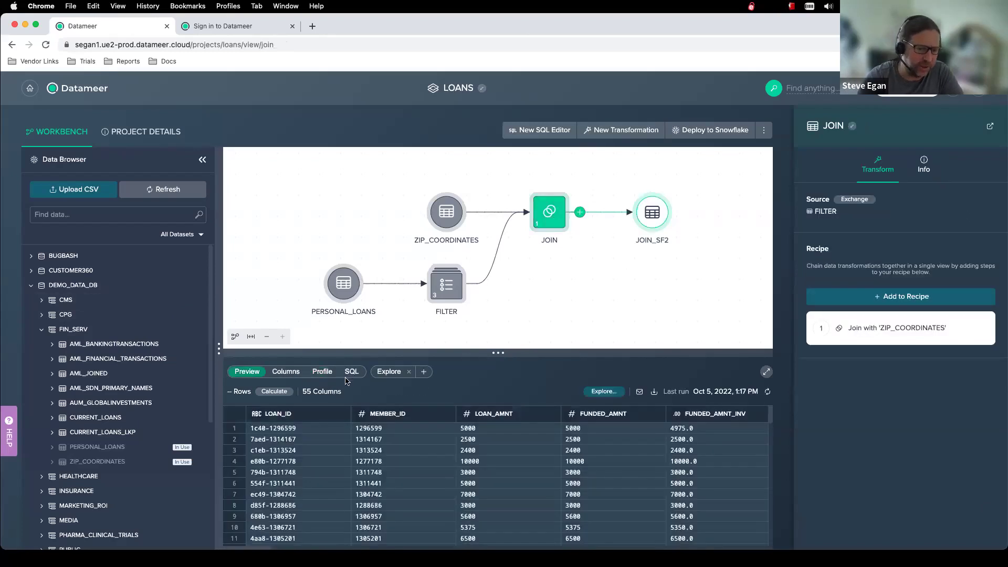
left_click(351, 371)
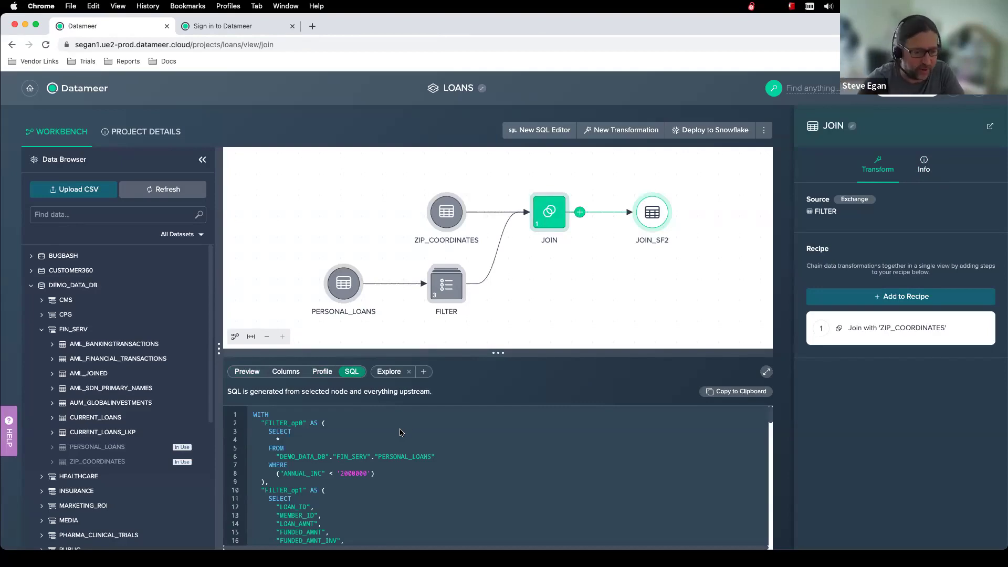
scroll(394, 446, "down", 20)
scroll(400, 457, "down", 7)
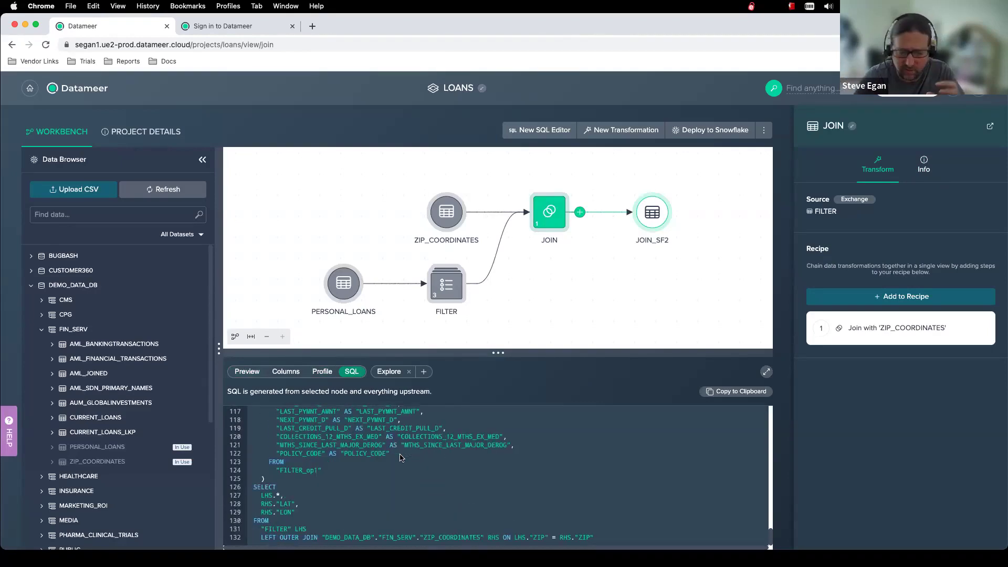
scroll(388, 441, "up", 20)
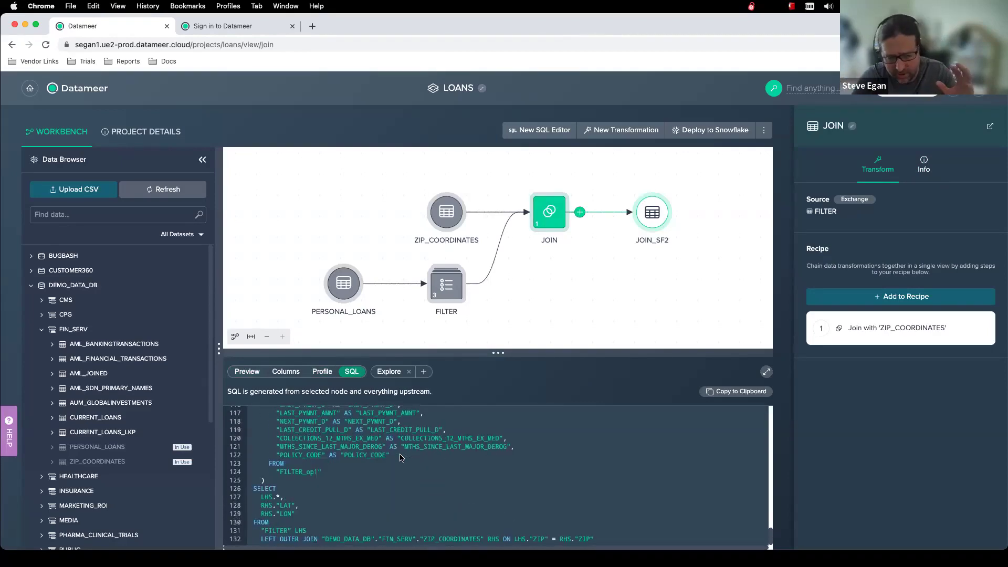
left_click(247, 371)
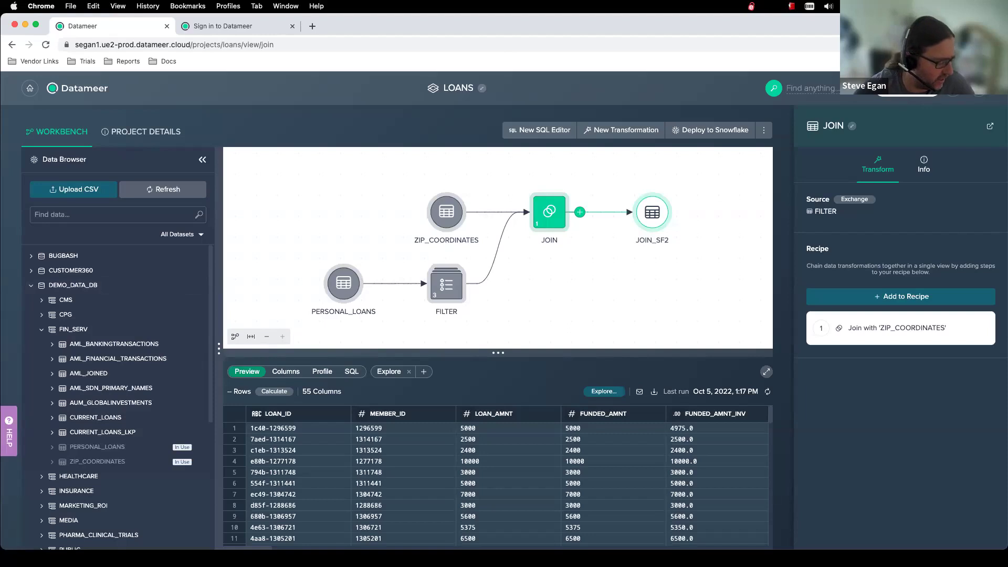
Switch to the datameer_slides presentation in Keynote, move its window higher on the screen and bring up the Datameer Trial slide
key("super+Tab")
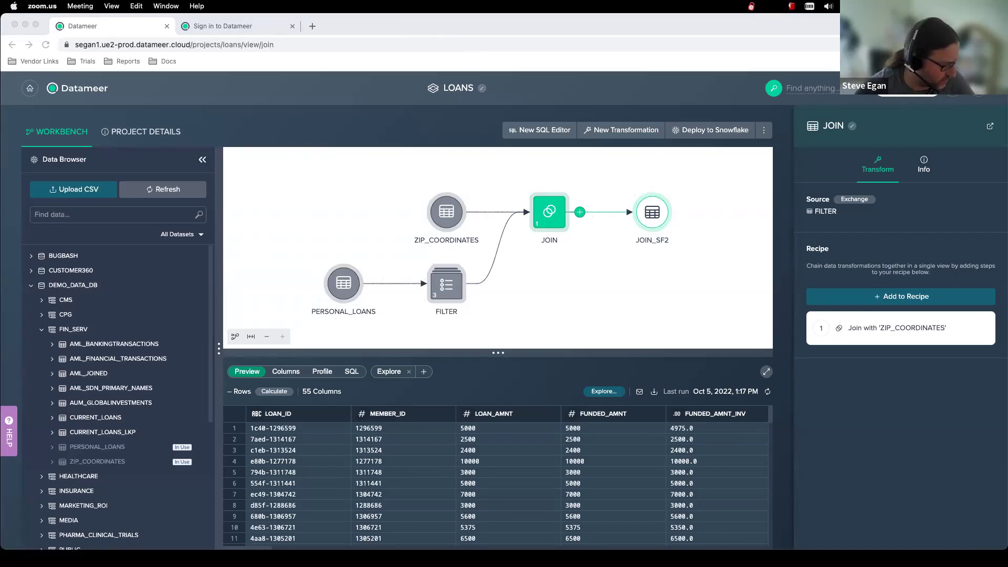
key("super+Tab")
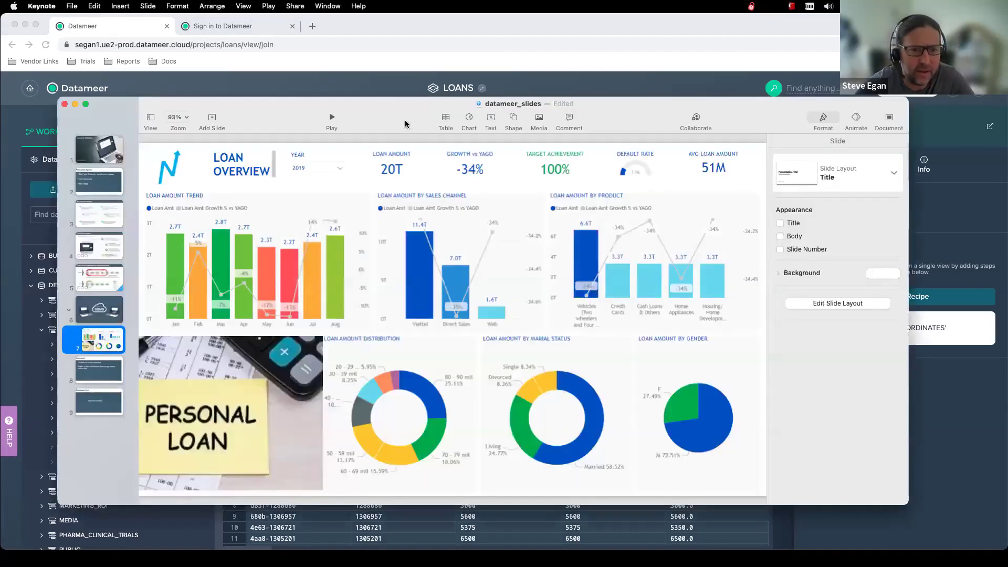
left_click_drag(407, 125, 1, 210)
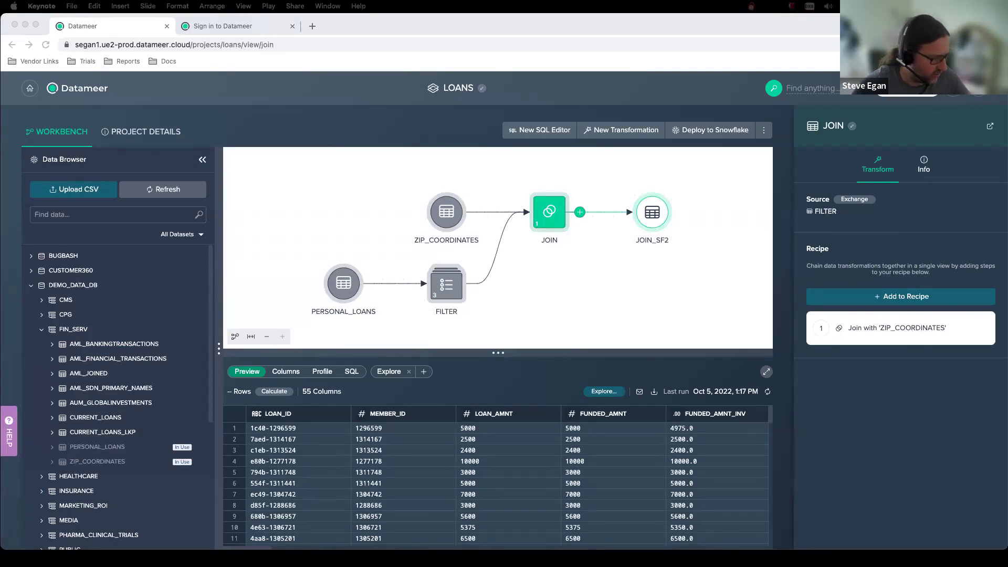
left_click_drag(0, 210, 472, 58)
left_click(526, 297)
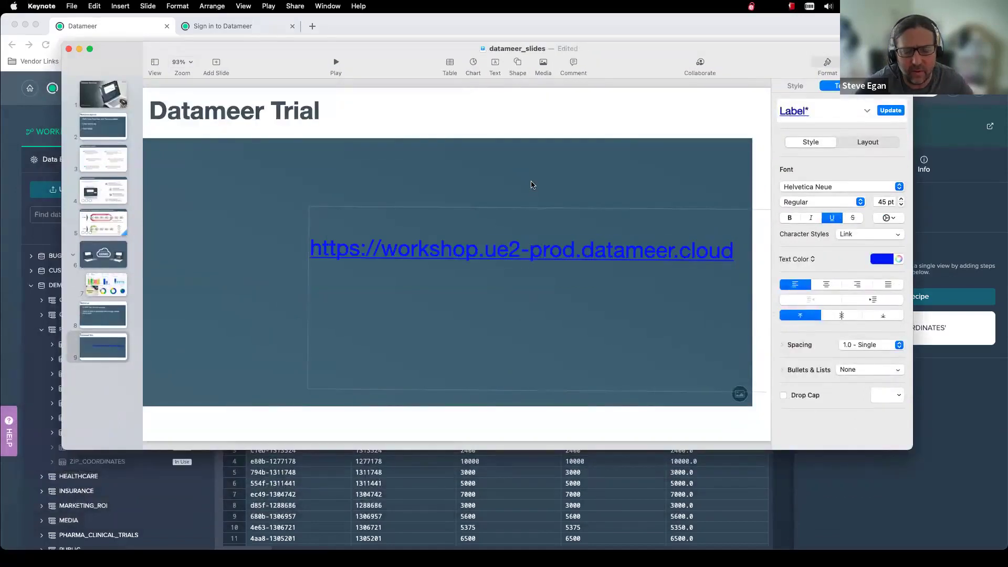
Nudge the workshop link's text box slightly on the Datameer Trial slide and play the slideshow from that slide
left_click(525, 279)
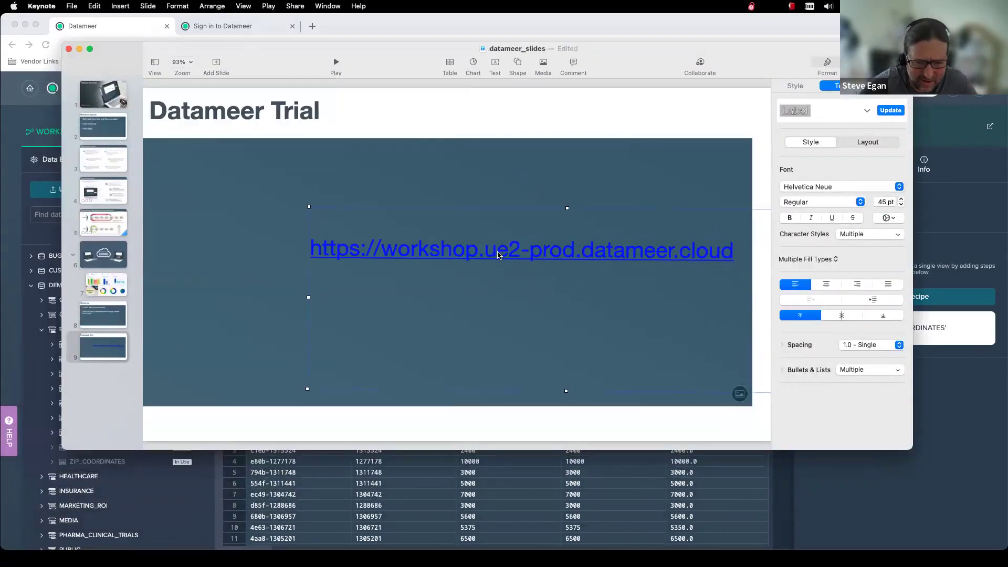
left_click_drag(741, 255, 739, 256)
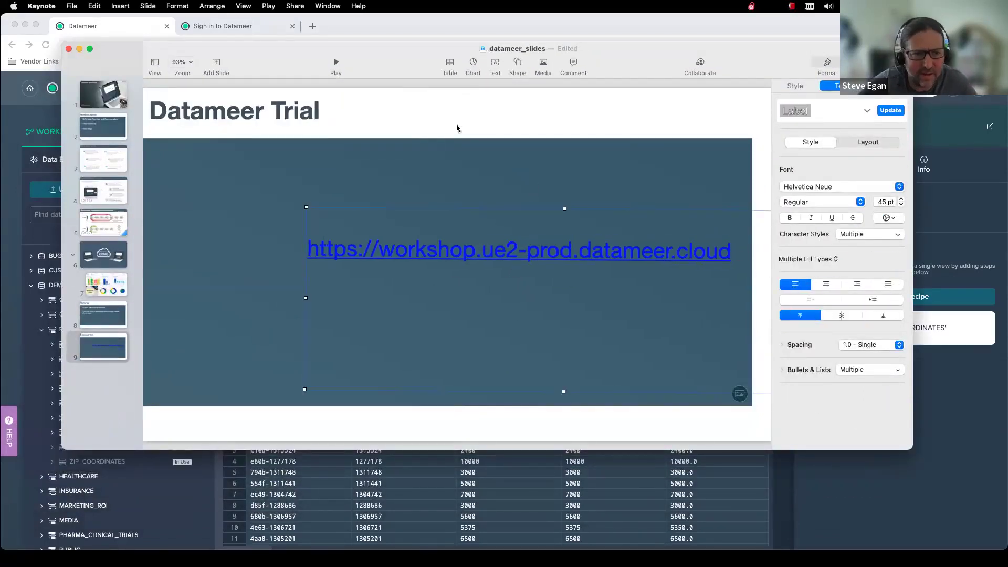
left_click(329, 64)
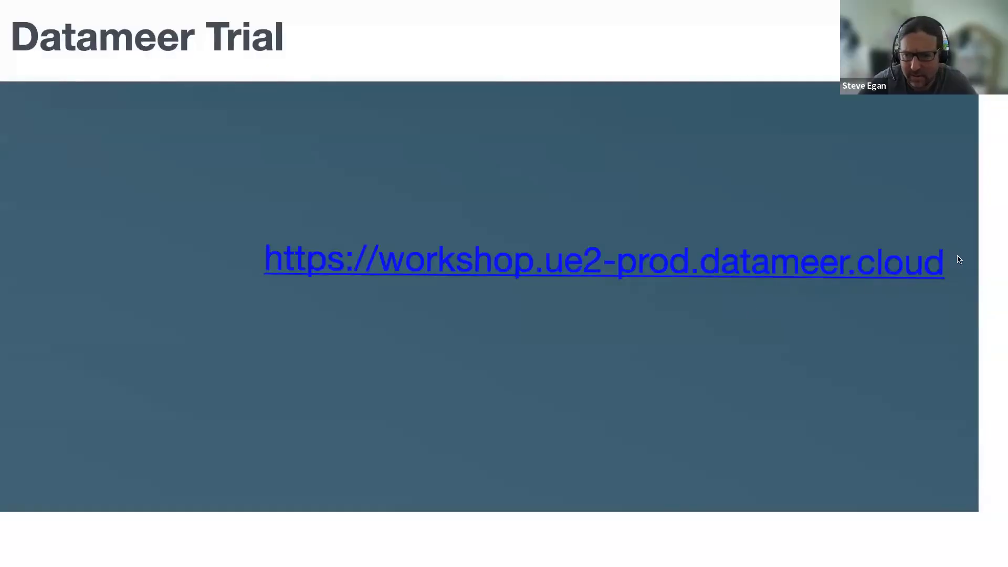
End the slideshow, move the workshop link's text box up and left on the Datameer Trial slide, and show the Workshop slide
key("Escape")
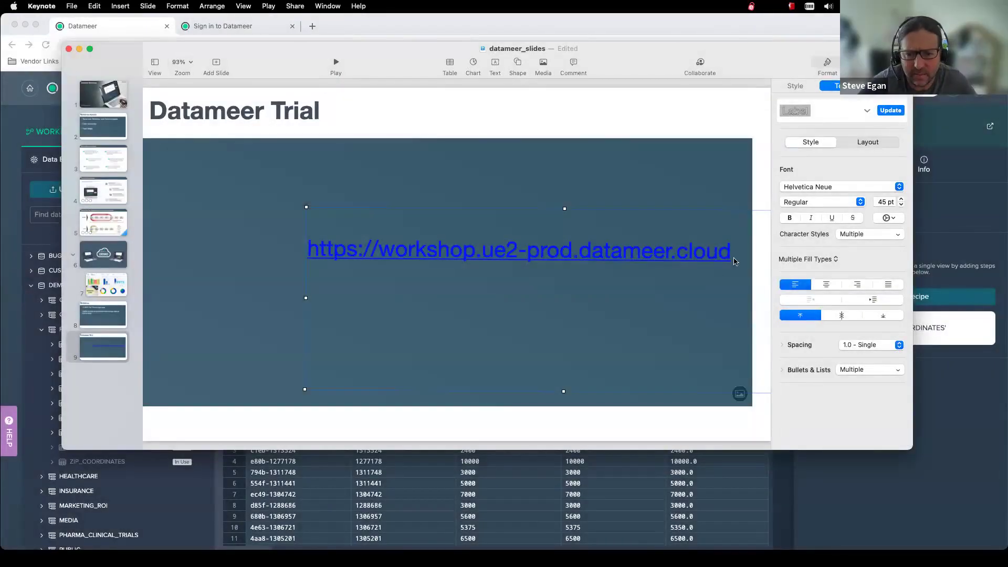
left_click_drag(738, 258, 637, 234)
double_click(640, 226)
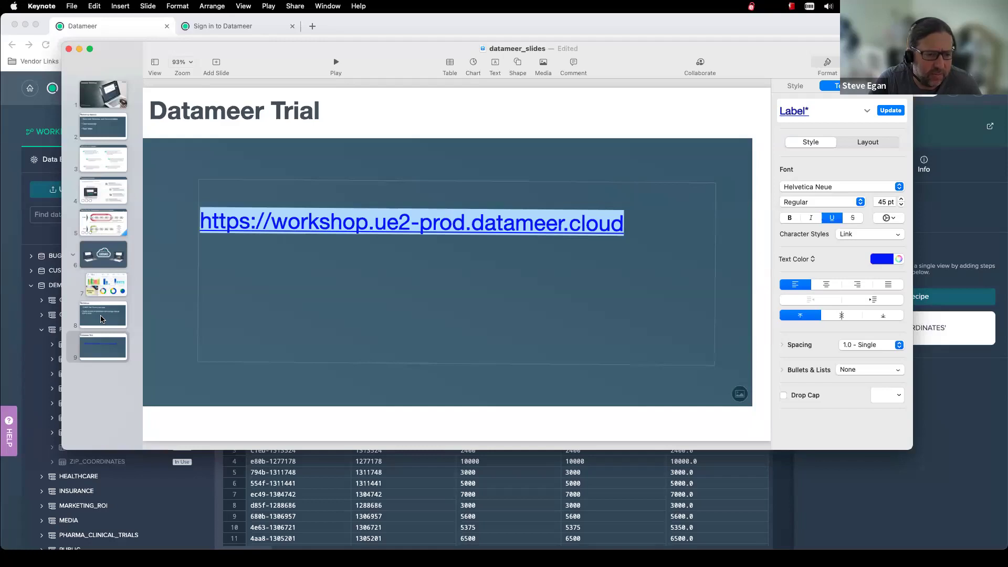
left_click(102, 320)
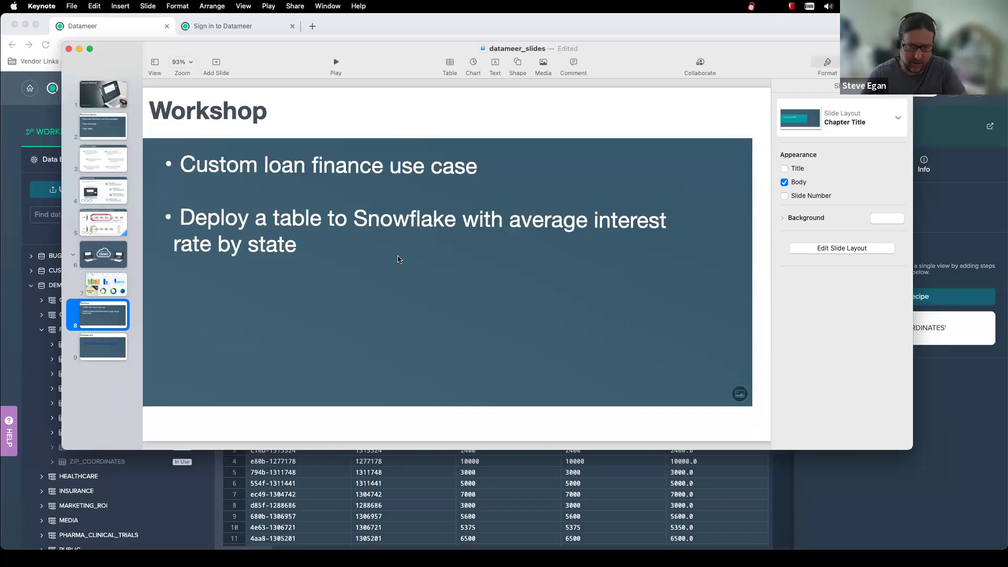
Shift the workshop link's text box further left on the Datameer Trial slide and copy the link text
left_click(111, 352)
left_click_drag(641, 231, 590, 224)
triple_click(590, 224)
key("super+c")
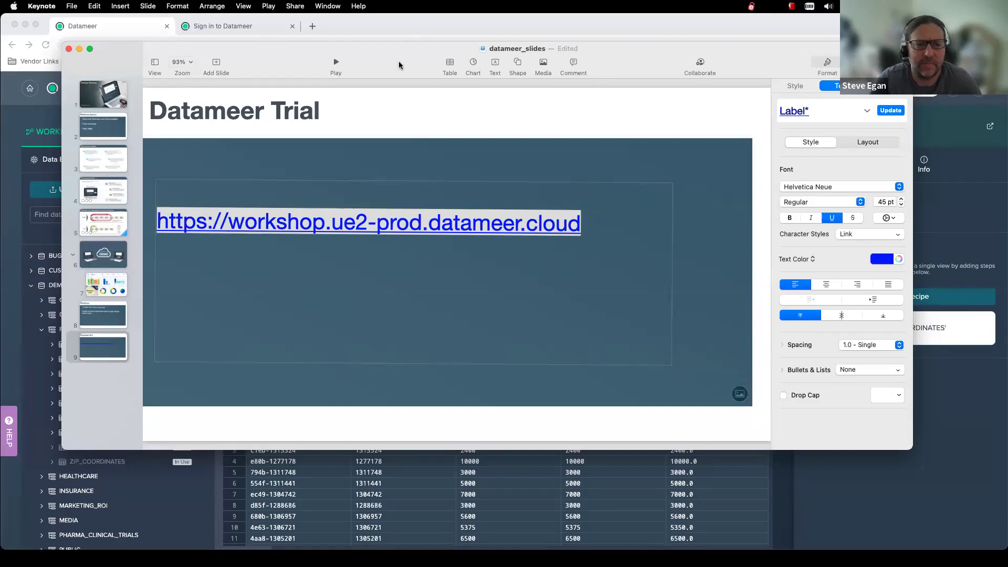
key("super+m")
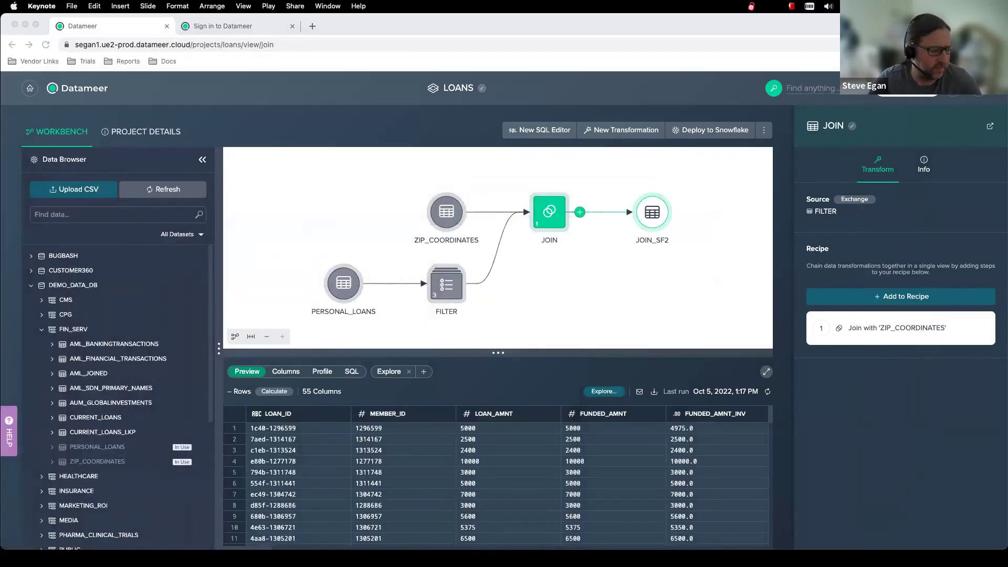
left_click(249, 27)
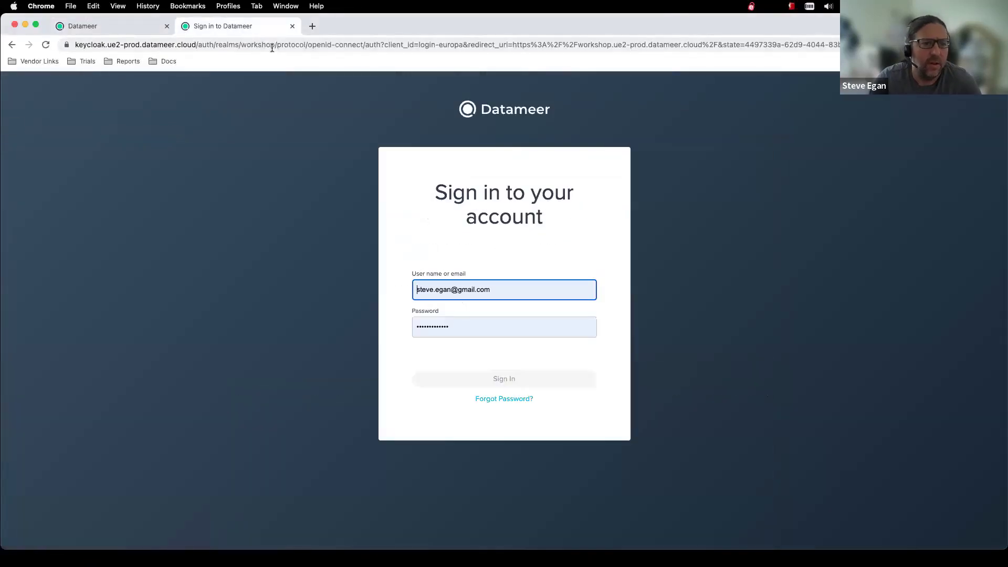
left_click(272, 46)
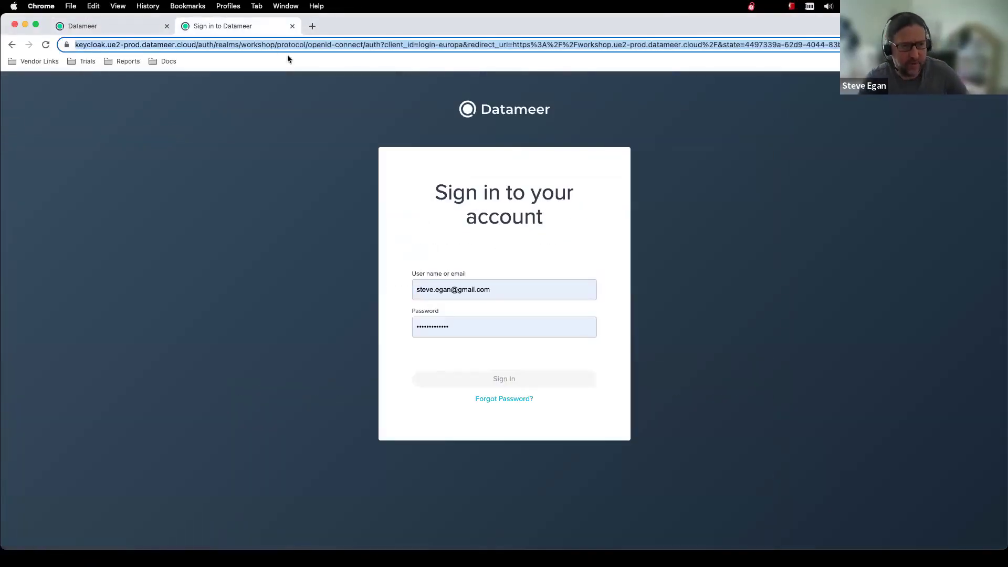
key("super+v")
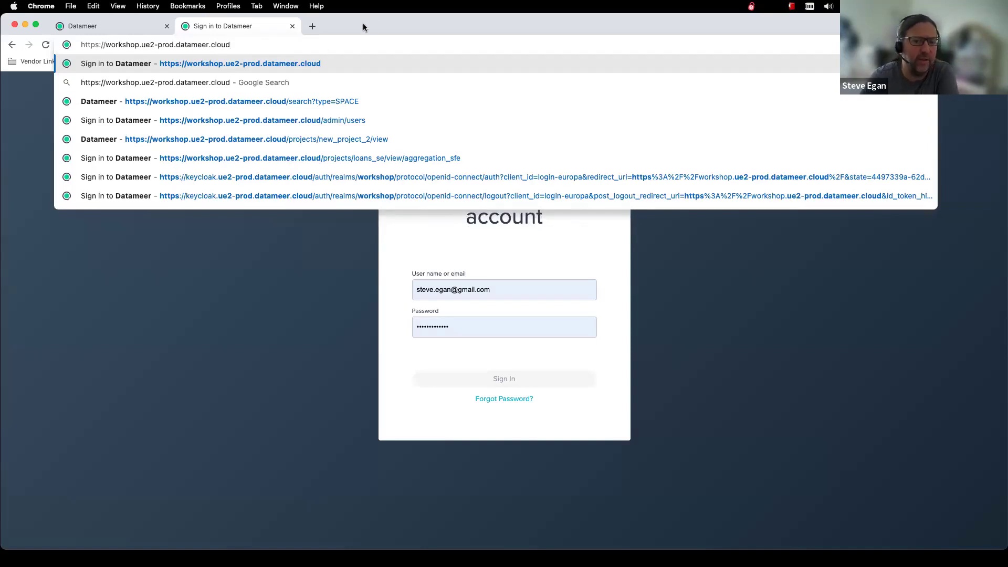
left_click(336, 304)
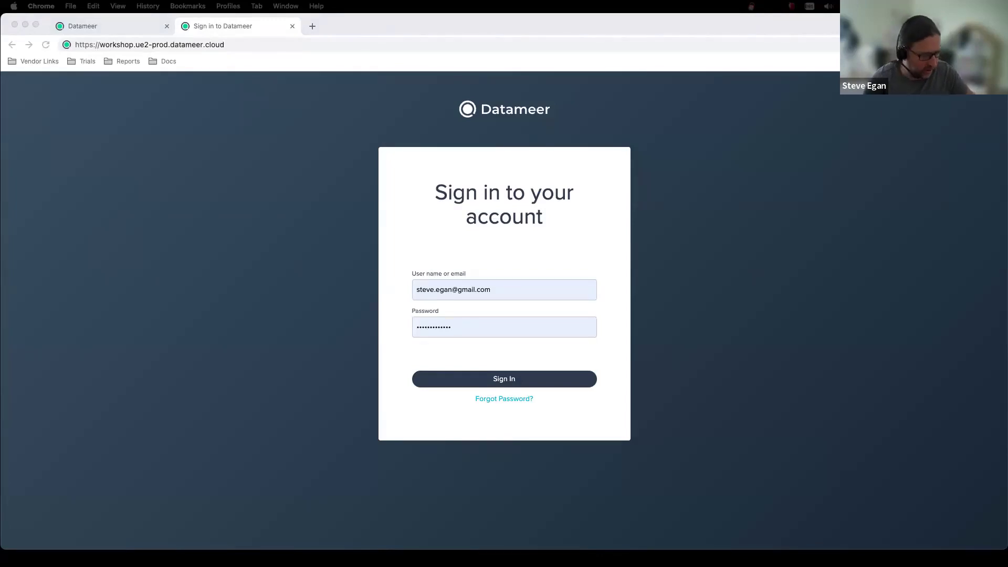
Bring the datameer_slides window in Keynote onto the screen to show the Datameer Trial slide, and minimize it again
left_click_drag(0, 205, 450, 119)
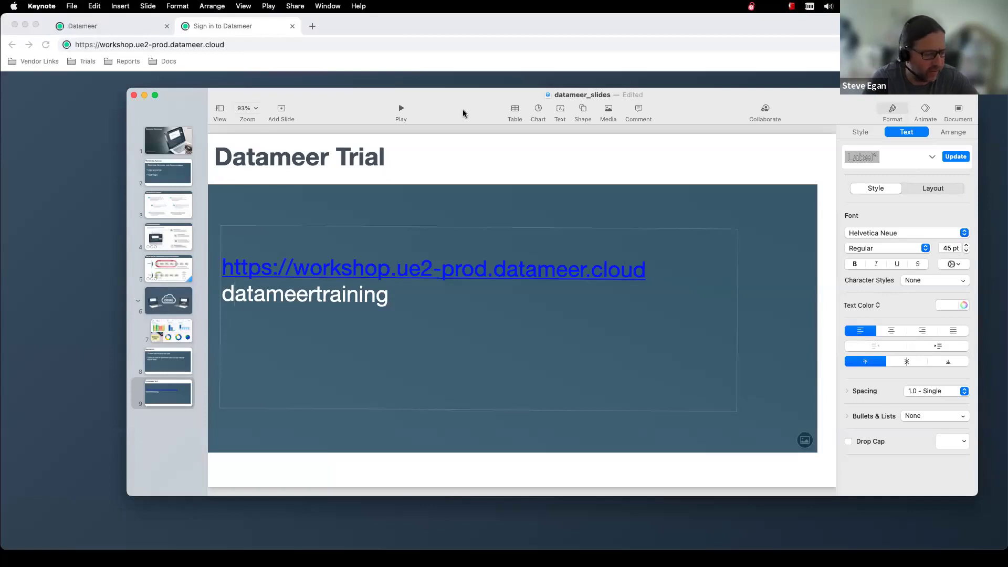
key("super+m")
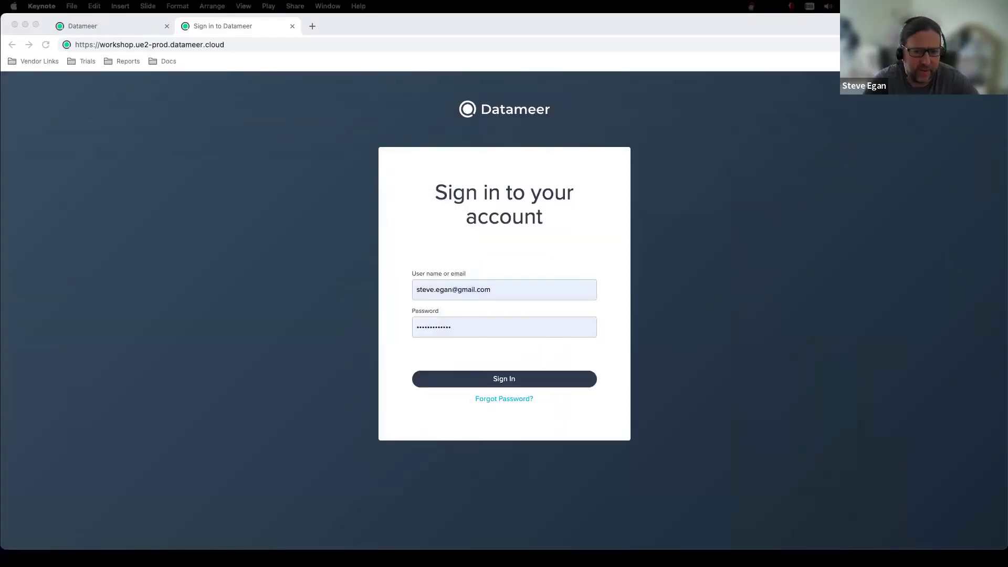
Sign in to the Datameer workshop account with the saved e-mail and account password
left_click(506, 289)
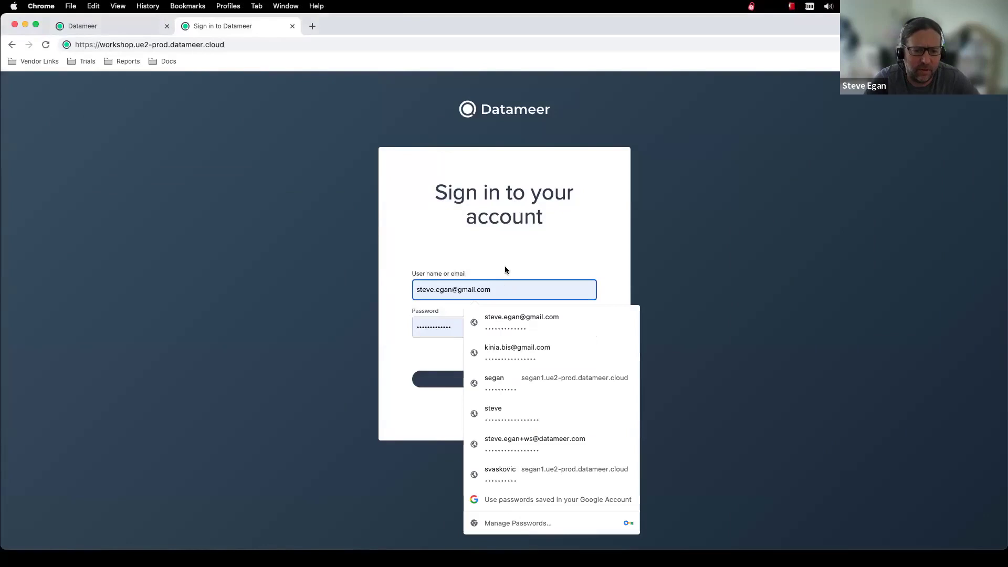
left_click(502, 250)
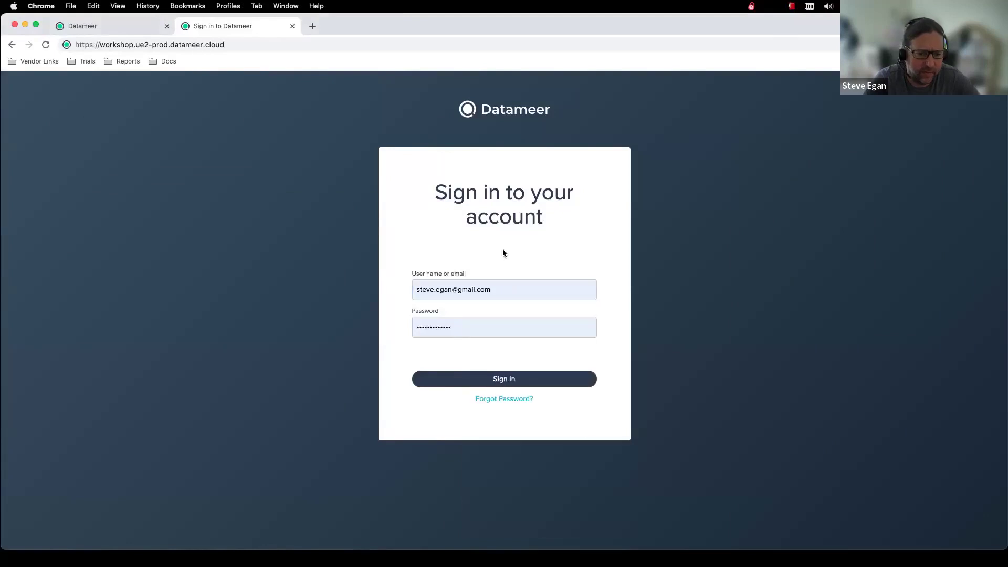
left_click(455, 328)
left_click(475, 359)
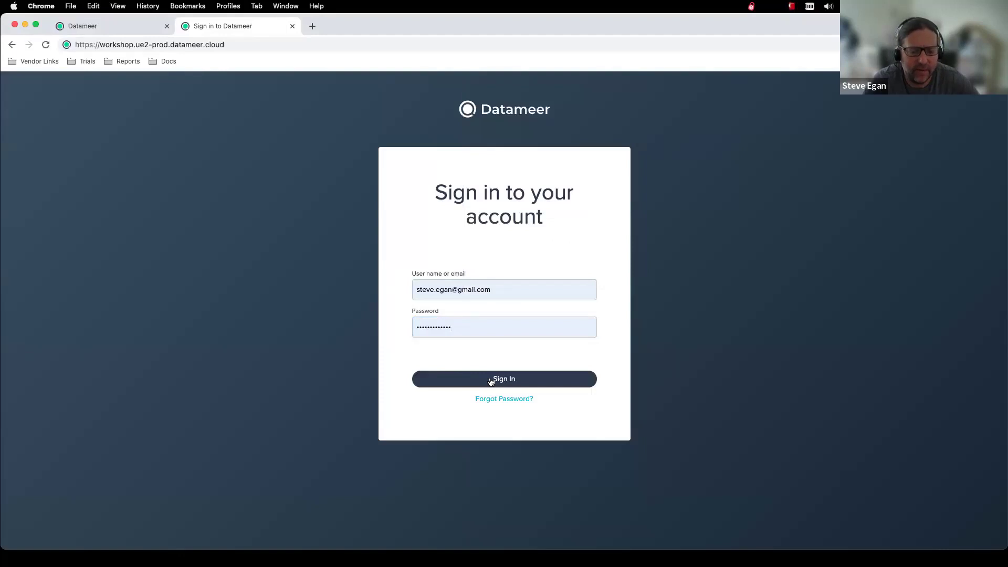
left_click(491, 380)
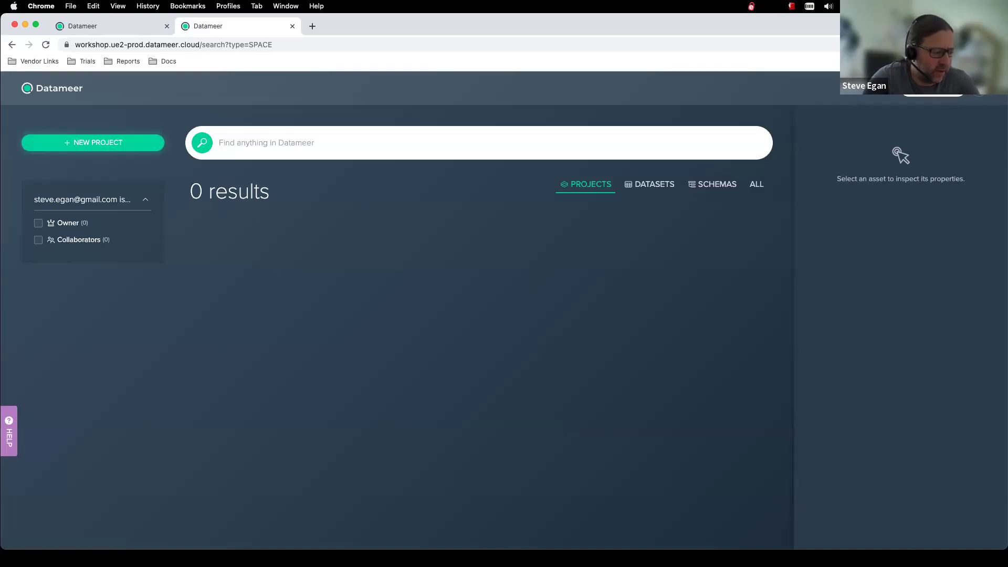
Create a new project named LOANS_SFE
left_click(107, 147)
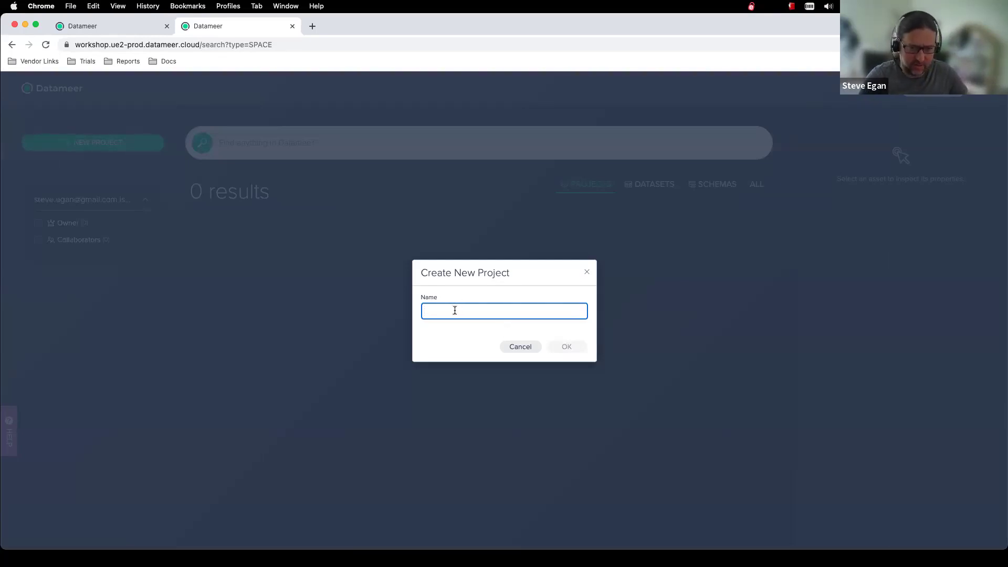
type("LOANS")
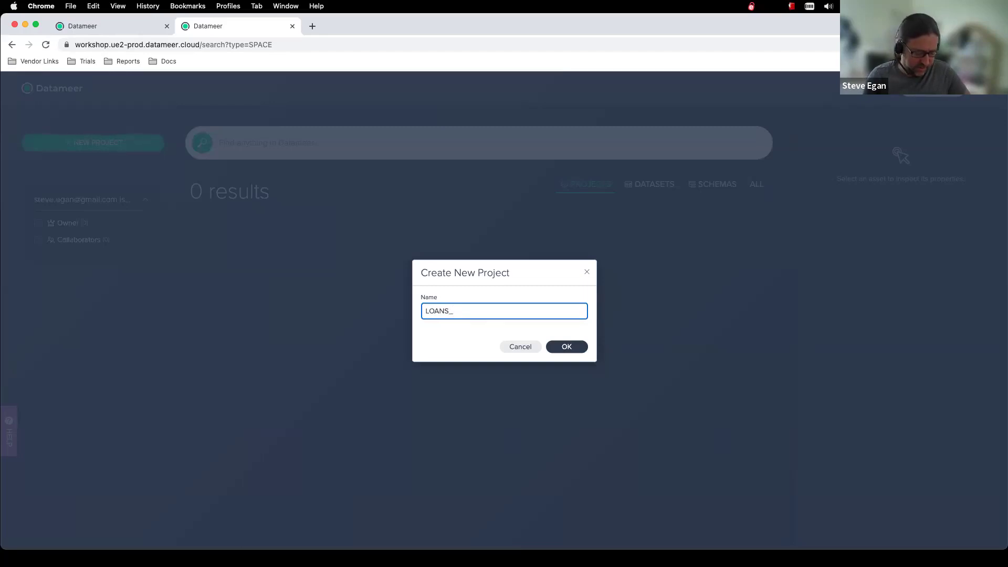
type("_SFE")
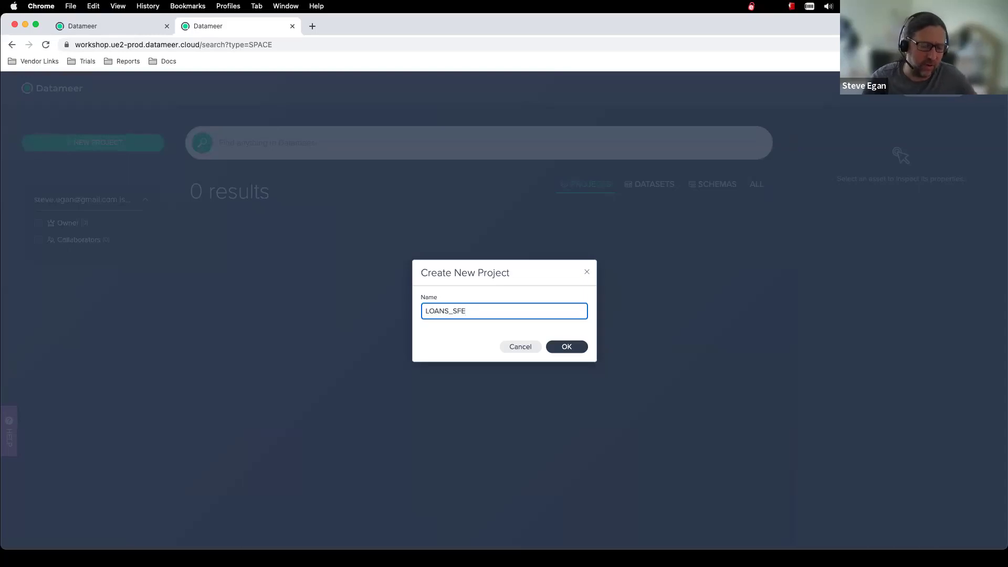
left_click(572, 348)
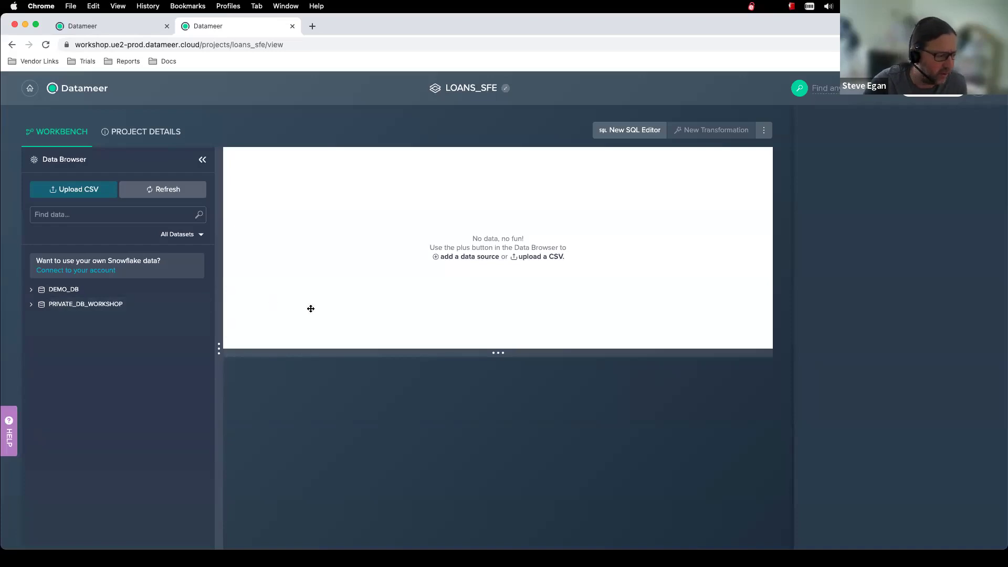
Expand DEMO_DB and its PUBLIC schema in the Data Browser and add the LOANS dataset to the project
left_click(31, 290)
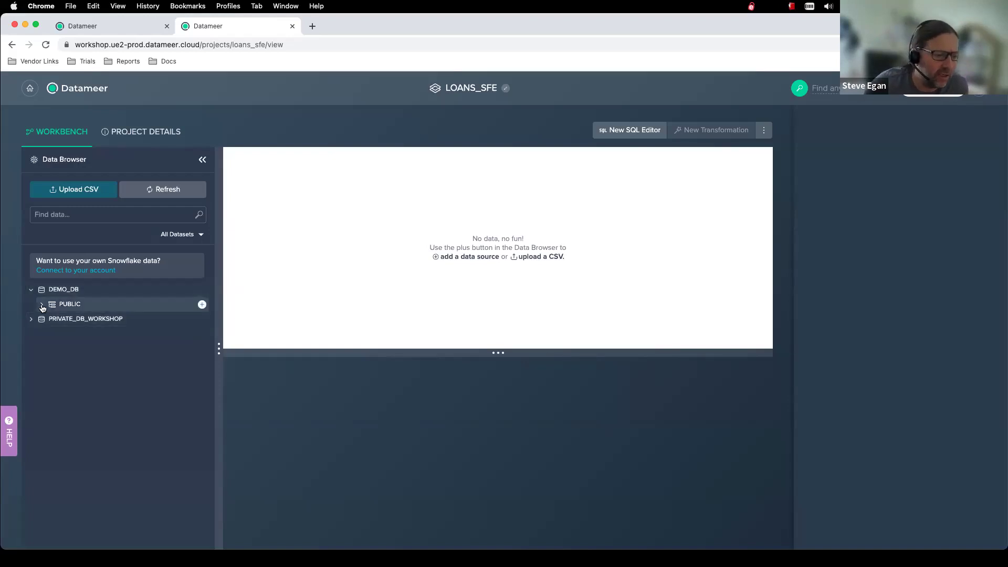
left_click(42, 305)
left_click(31, 290)
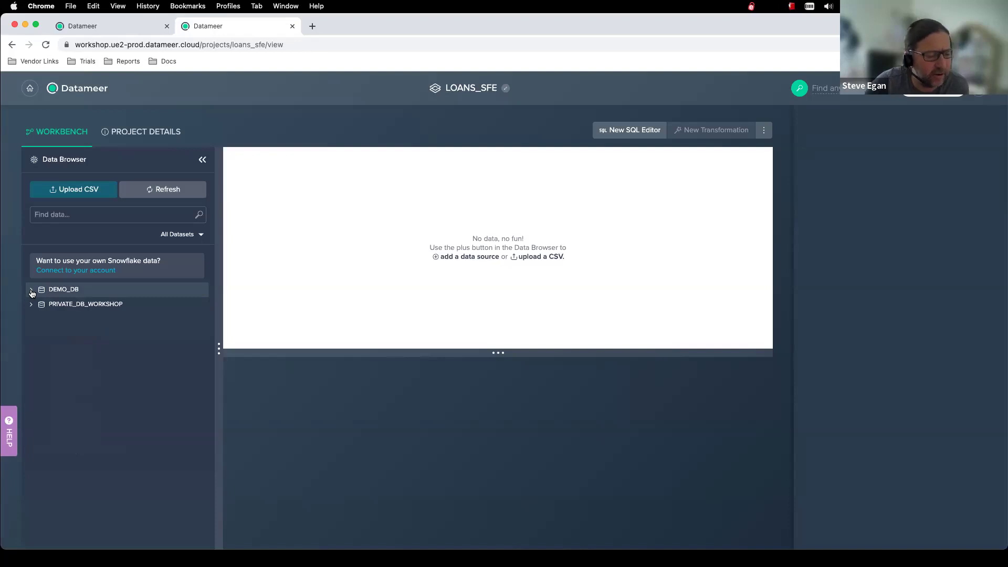
left_click(31, 290)
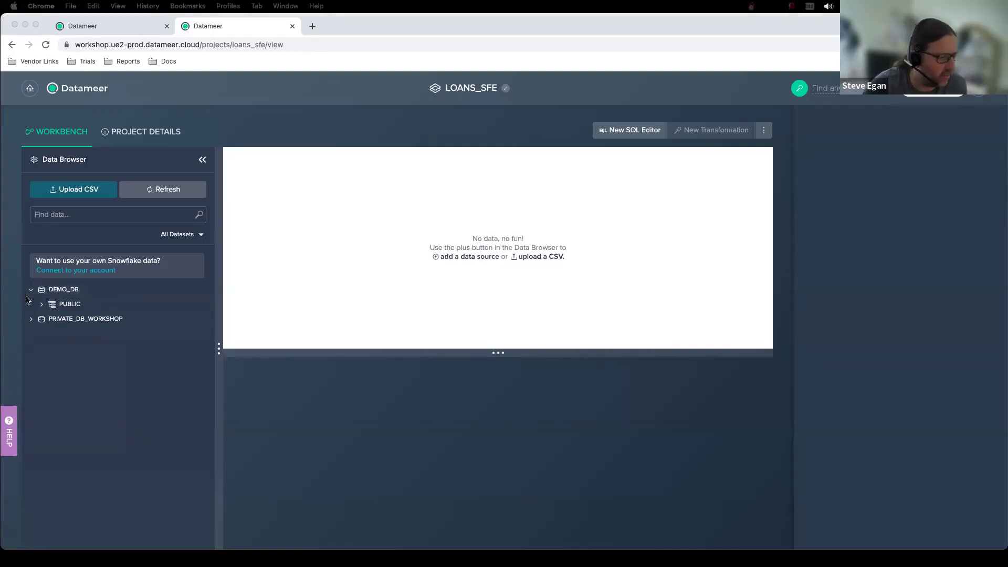
left_click(43, 309)
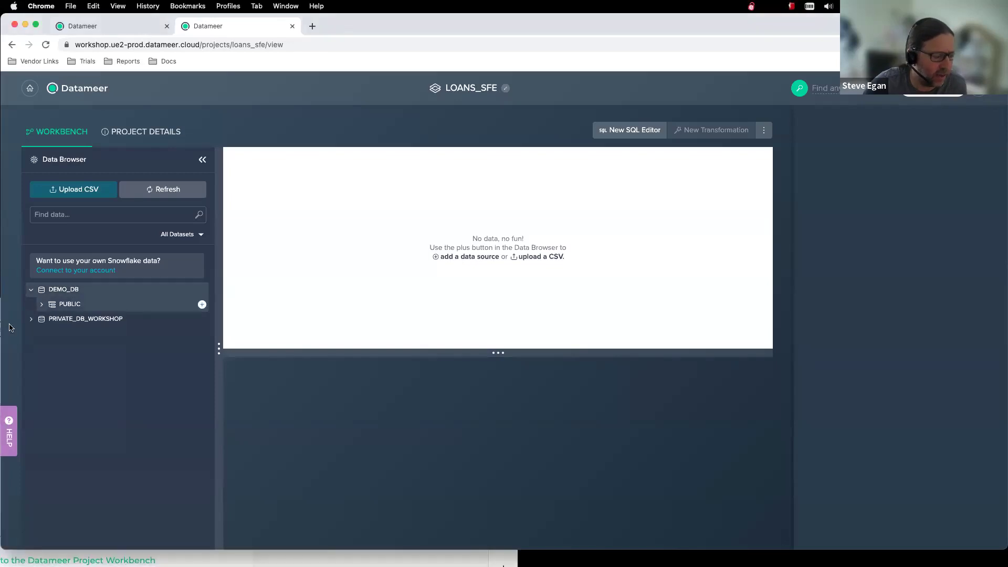
left_click(41, 305)
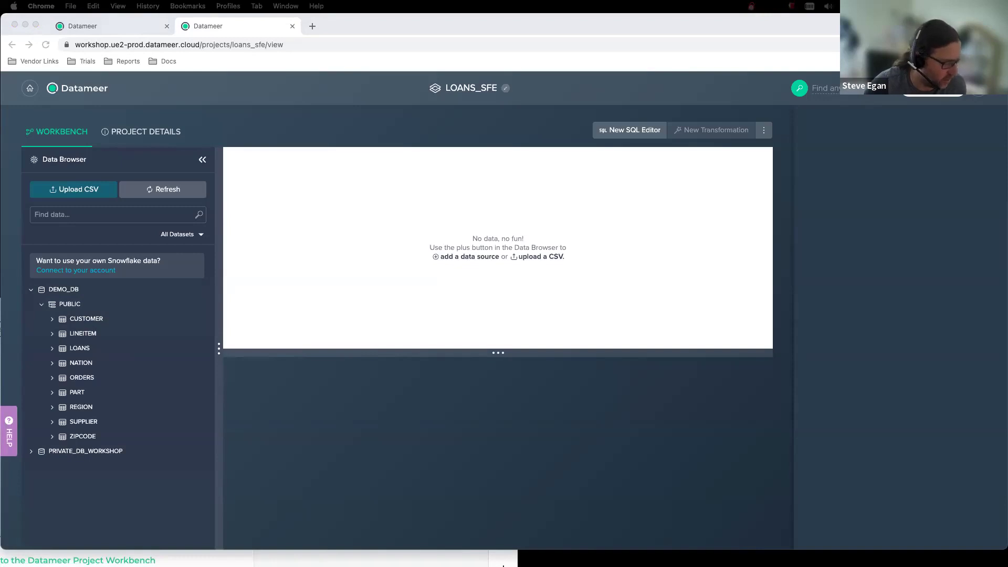
left_click(74, 305)
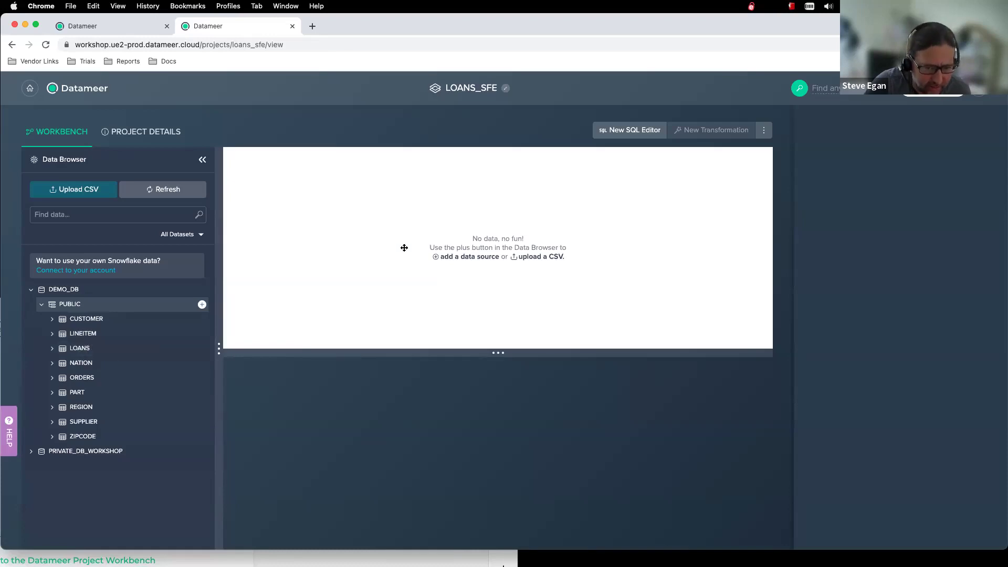
mouse_move(192, 350)
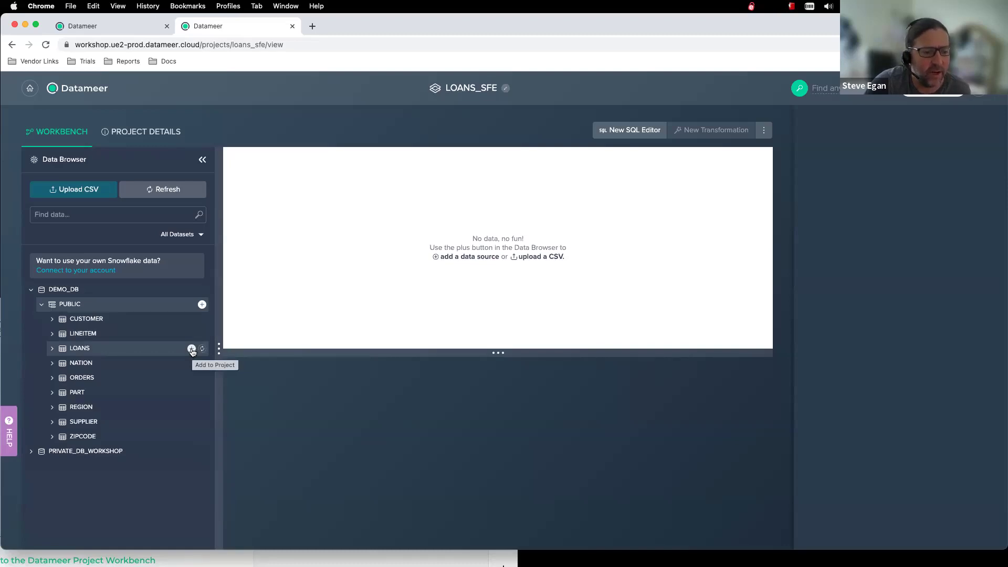
left_click(192, 349)
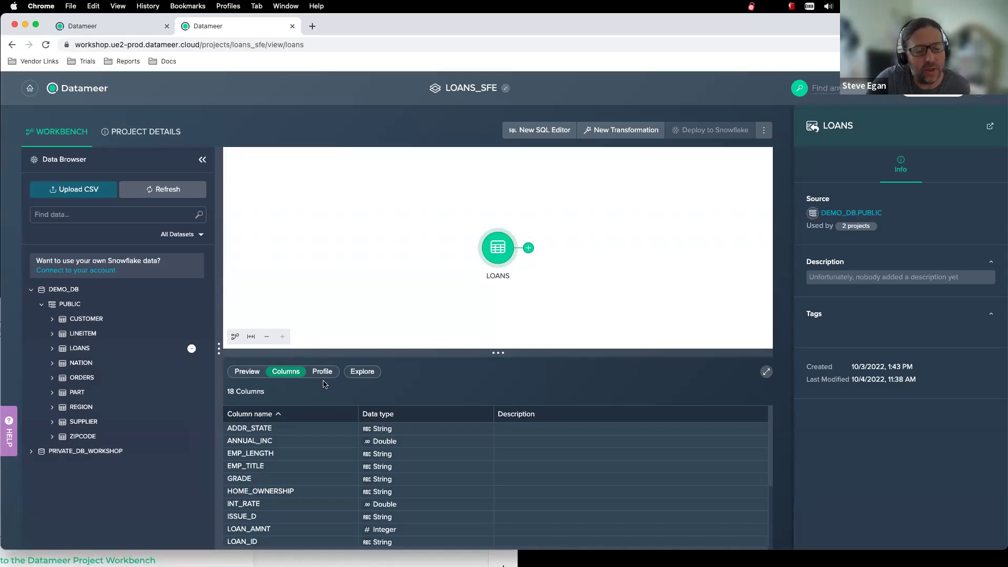
Examine the LOANS dataset's row preview and its list of columns with their data types
left_click(248, 372)
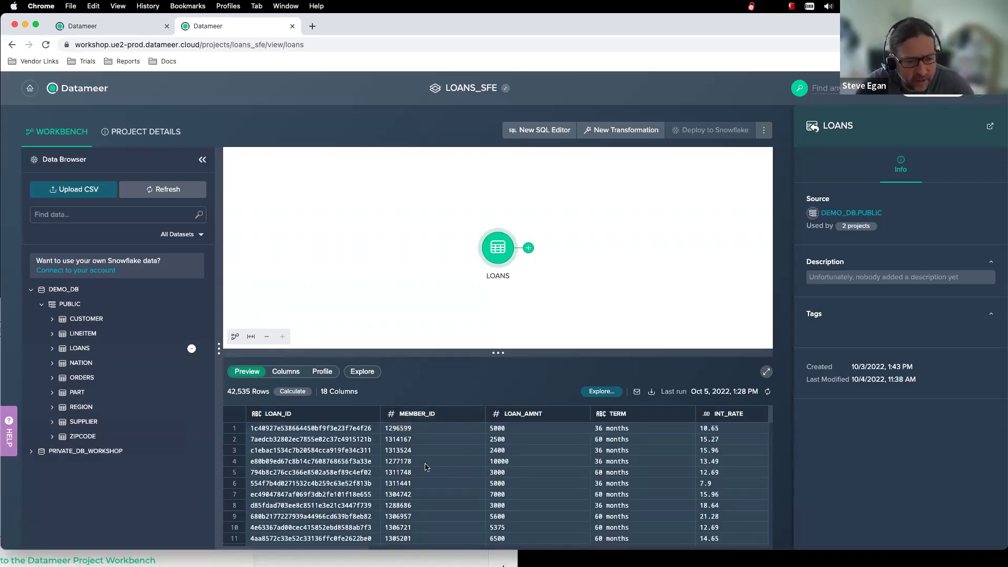
left_click(289, 372)
scroll(308, 461, "down", 2)
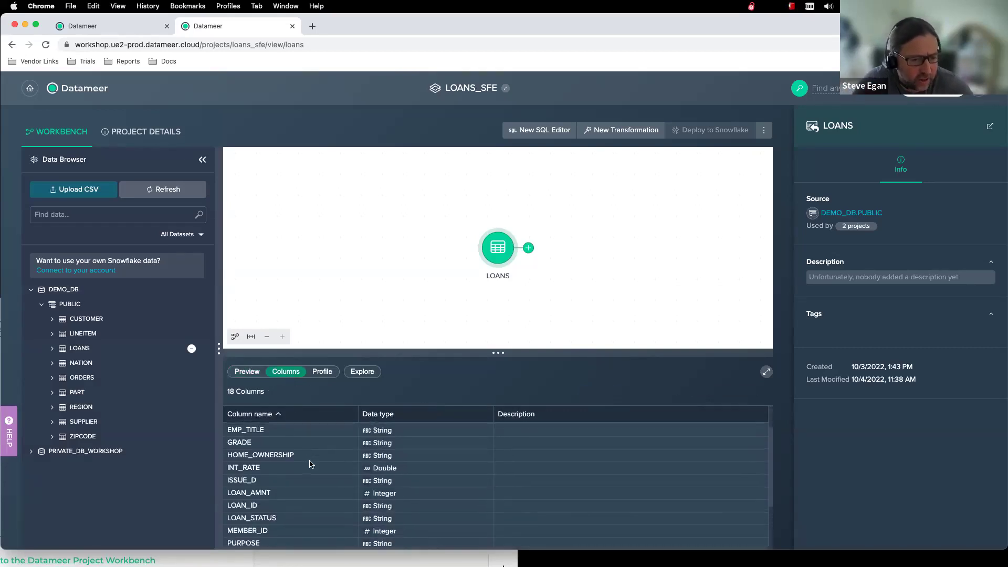
scroll(519, 435, "up", 2)
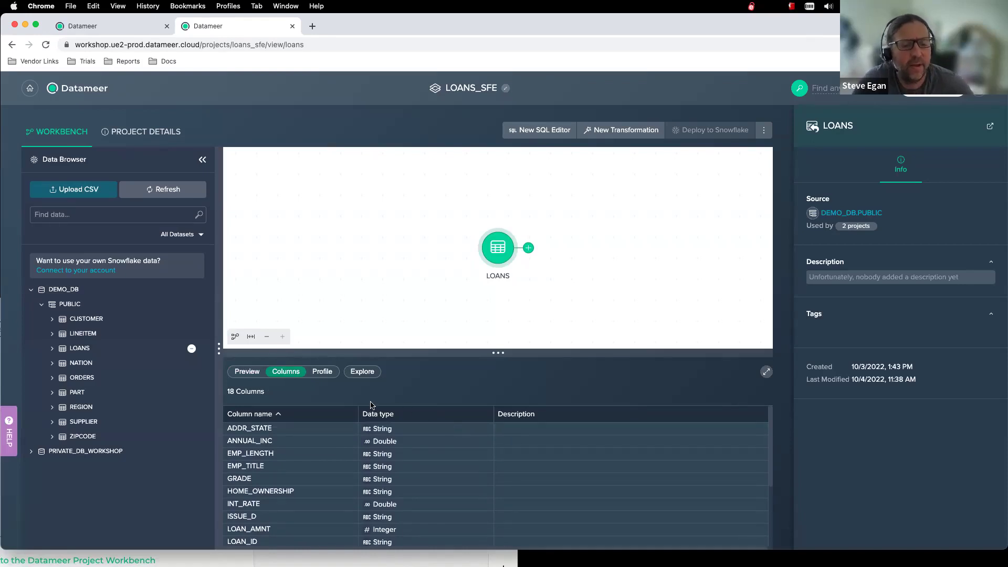
Open the column profile of LOANS and calculate the profile of SUB_GRADE
left_click(321, 373)
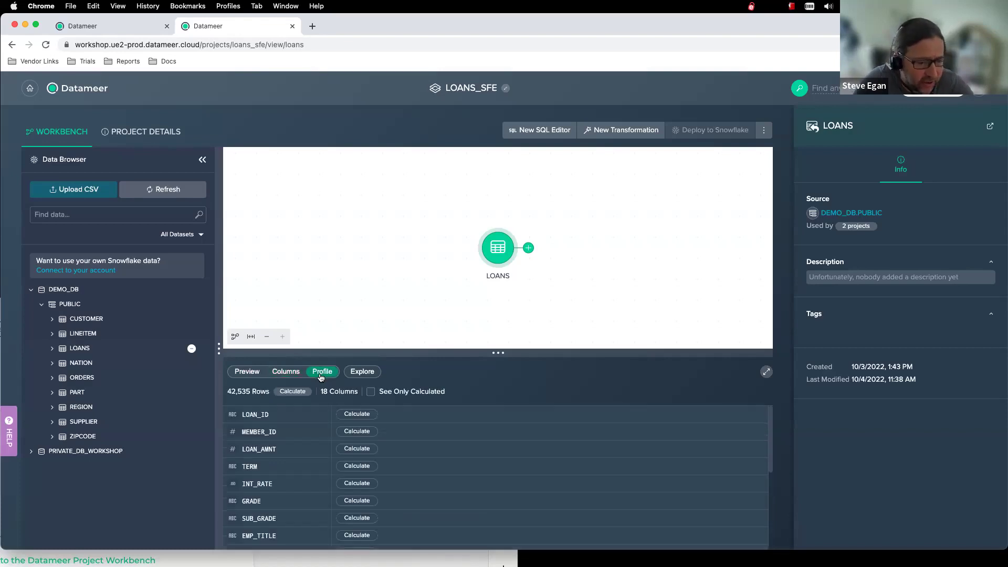
scroll(331, 451, "down", 2)
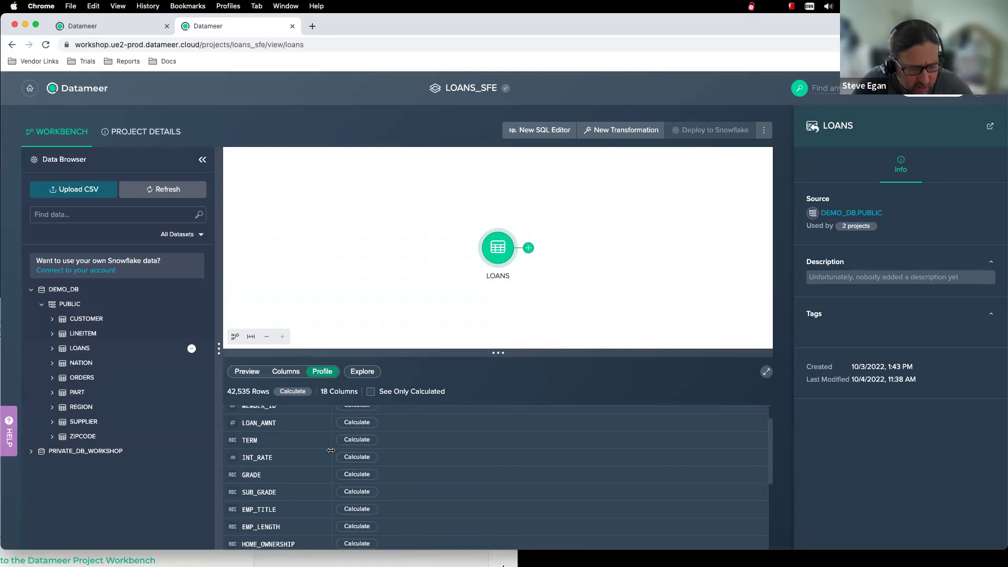
scroll(330, 452, "down", 1)
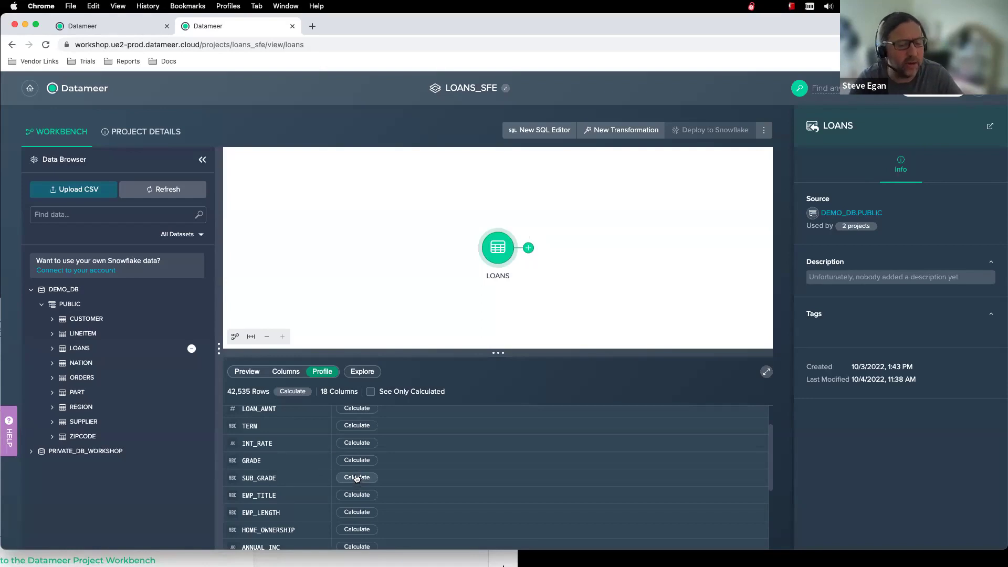
scroll(359, 480, "down", 1)
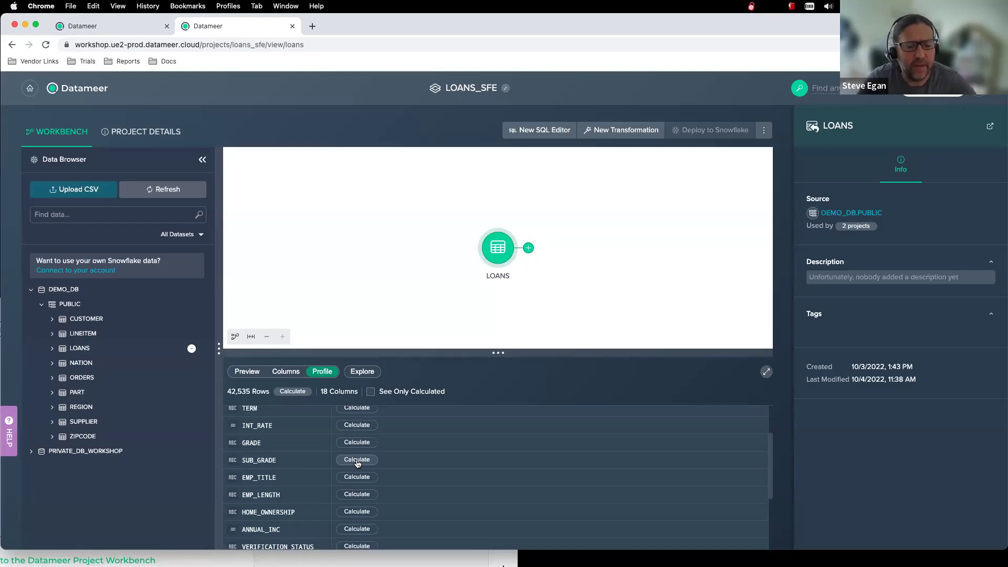
left_click(357, 460)
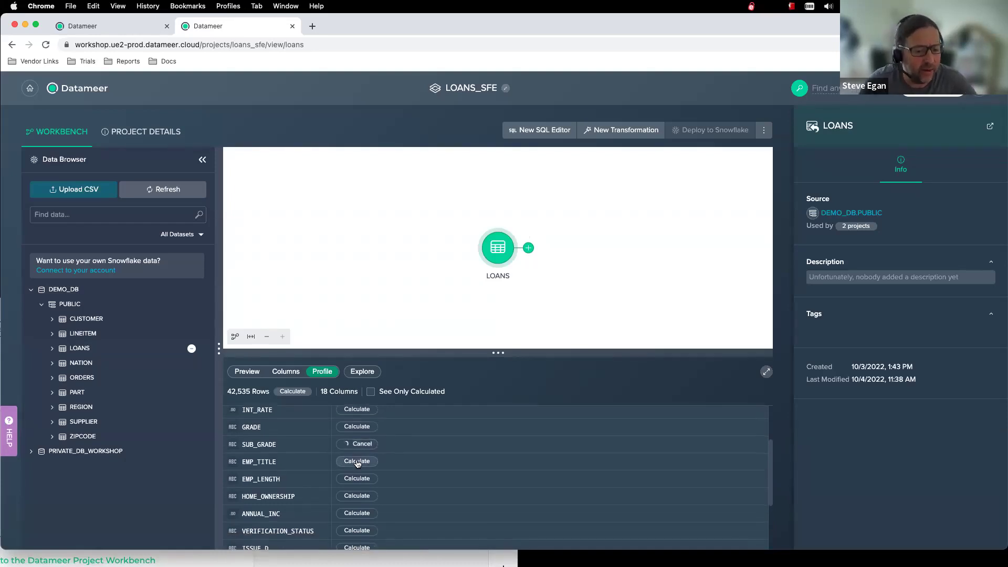
Collapse the SUB_GRADE profile, calculate the profile of LOAN_STATUS and examine its value distribution
mouse_move(375, 484)
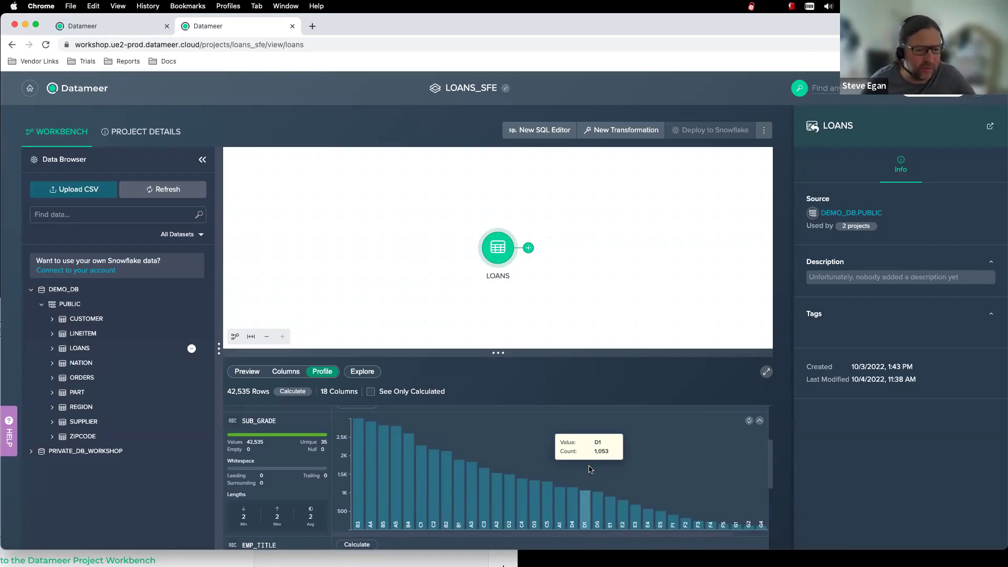
left_click(760, 421)
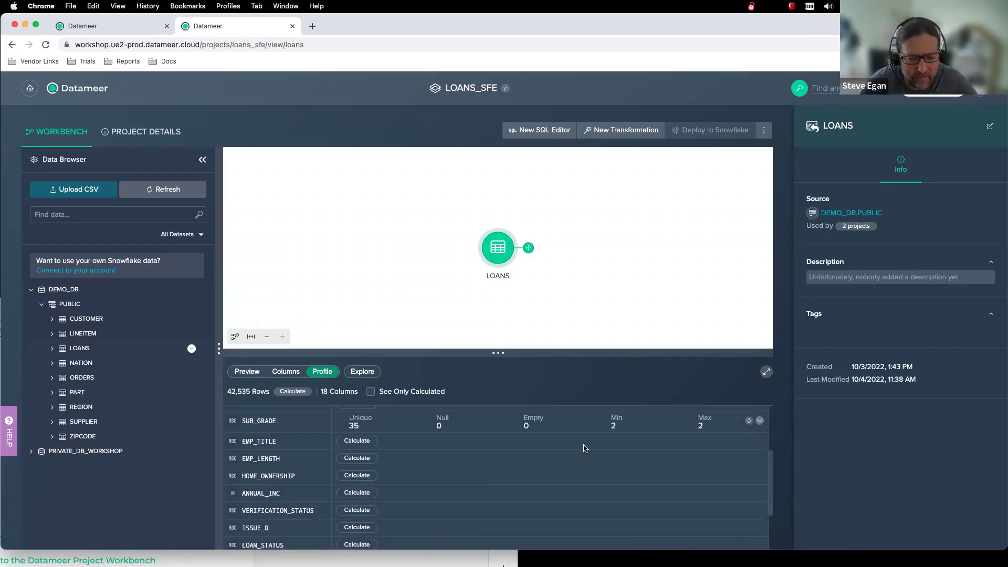
scroll(310, 488, "down", 2)
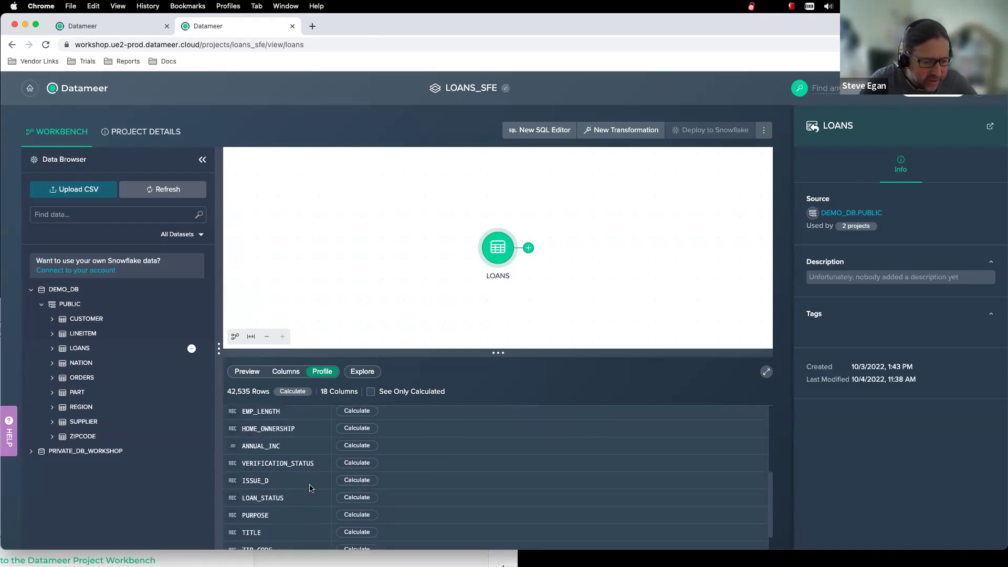
scroll(311, 488, "down", 1)
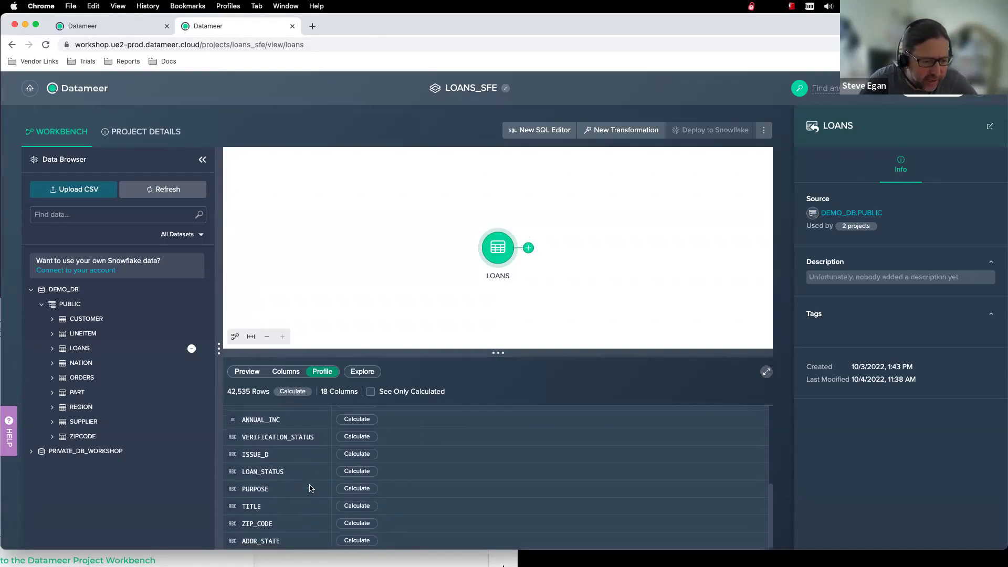
left_click(359, 473)
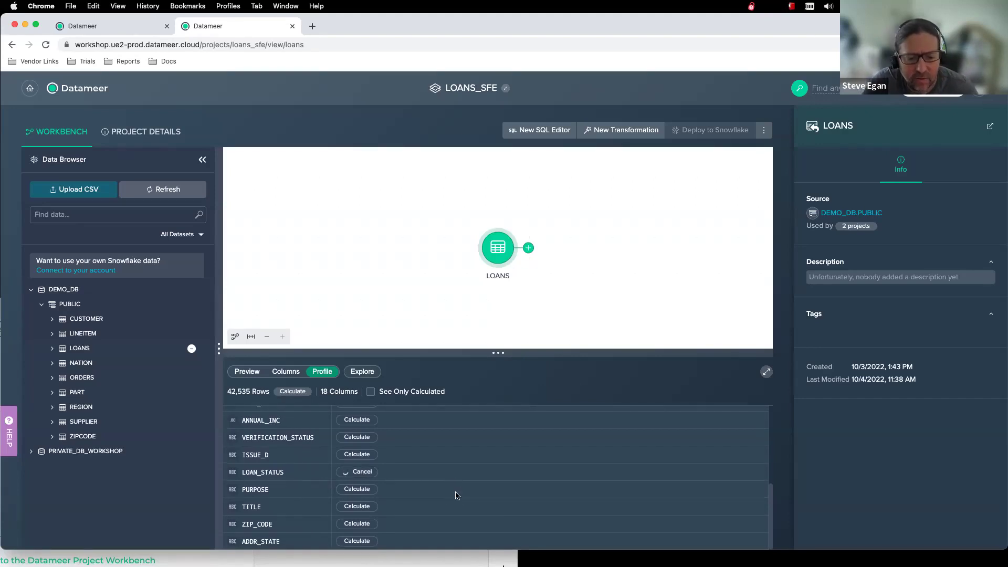
scroll(458, 497, "down", 2)
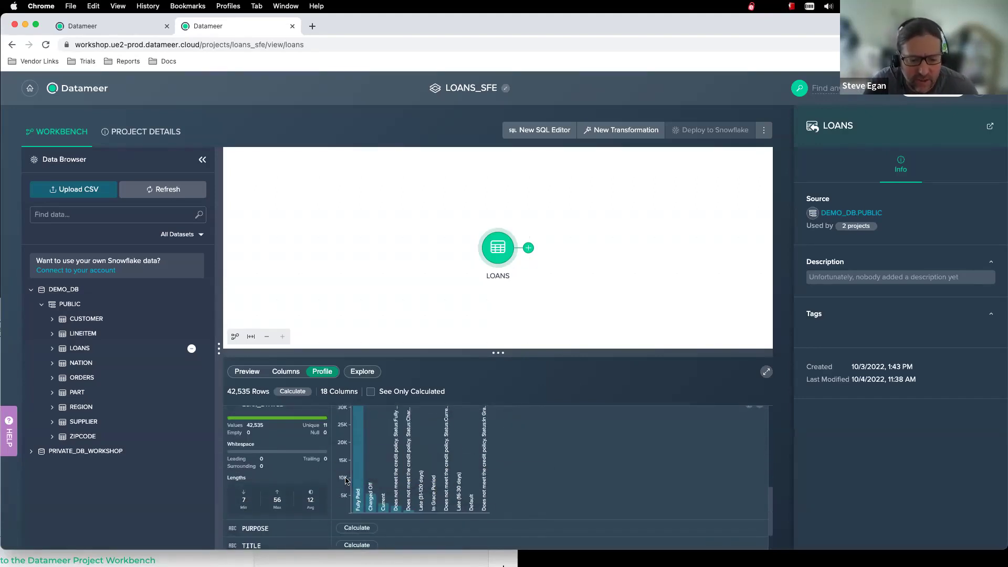
mouse_move(368, 493)
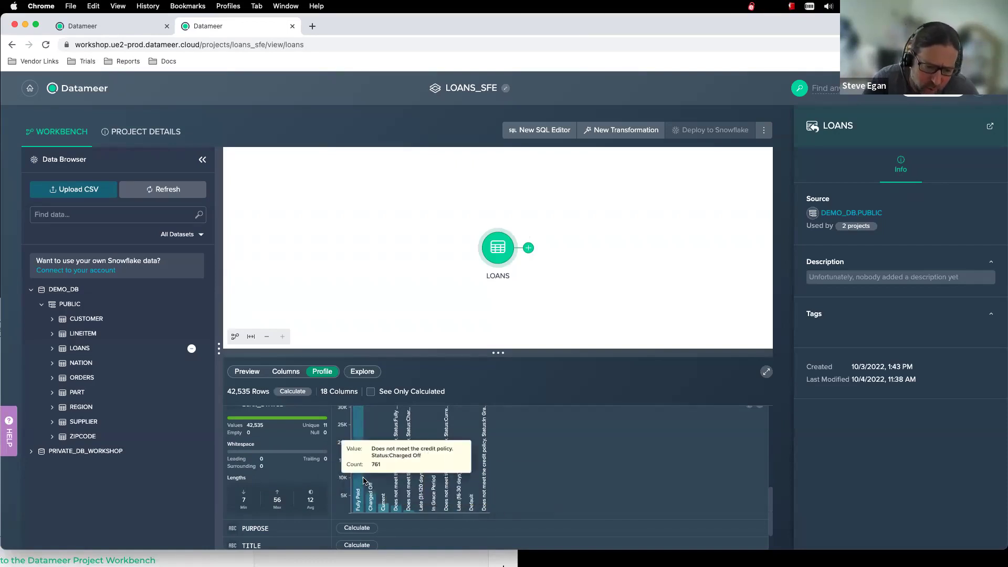
scroll(384, 505, "up", 1)
scroll(384, 505, "up", 1)
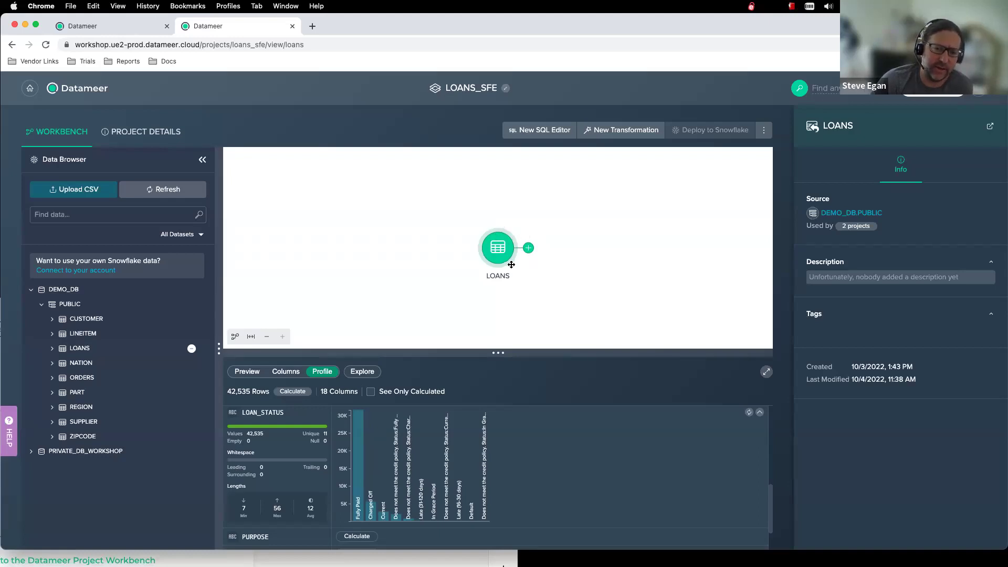
Add a Filter transformation to the LOANS dataset and choose LOAN_STATUS as the column to filter on
left_click(528, 250)
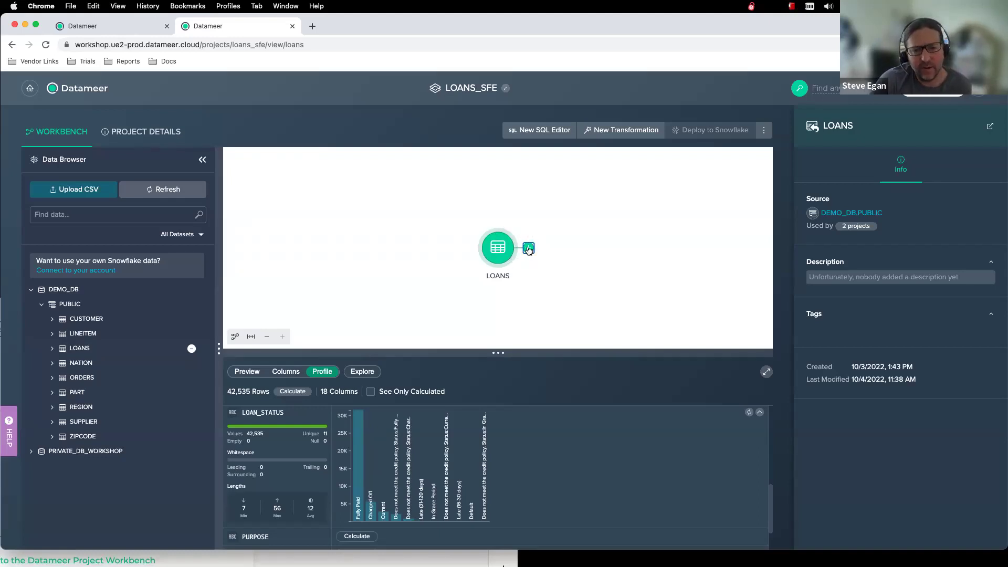
left_click(528, 250)
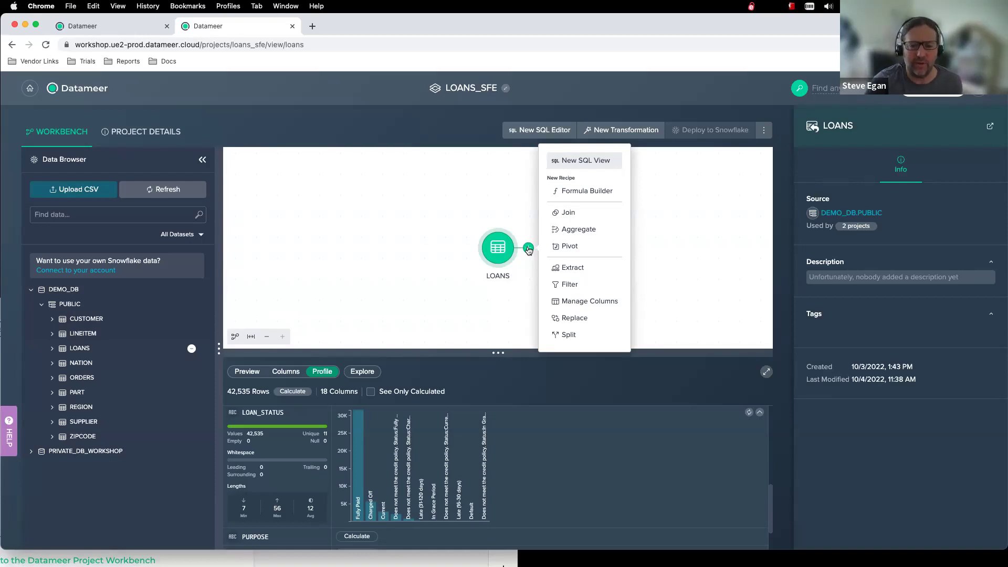
left_click(567, 286)
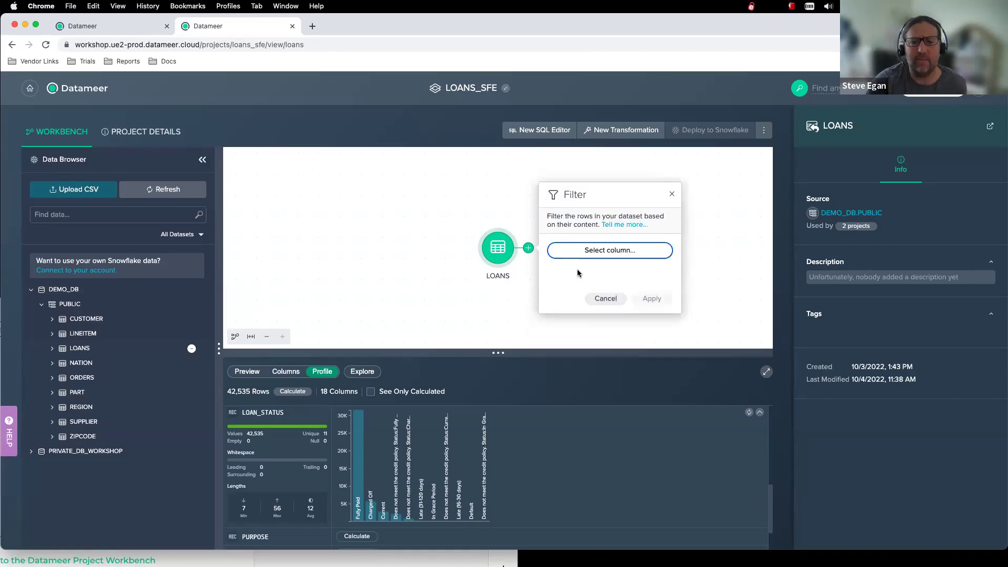
left_click(584, 253)
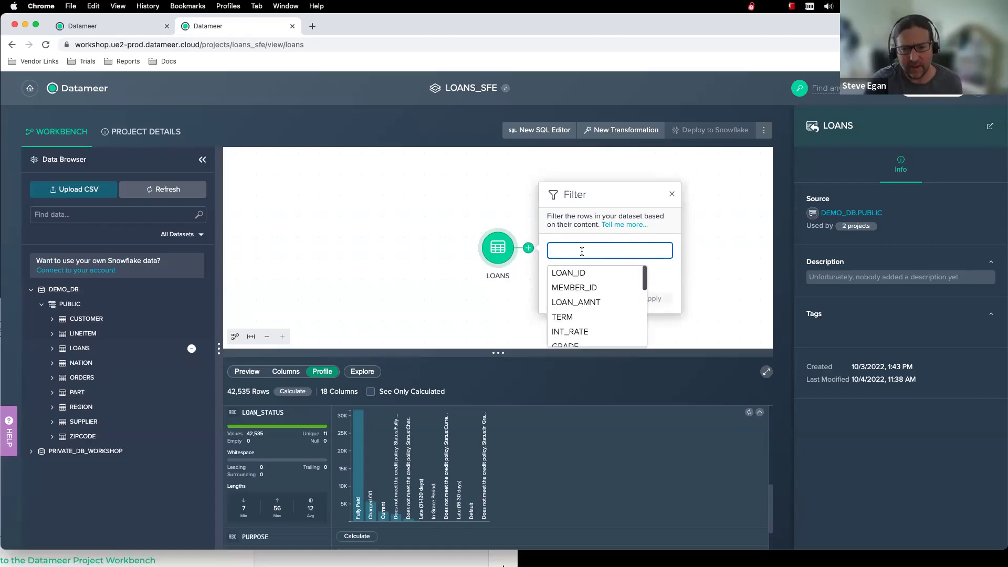
scroll(586, 289, "up", 1)
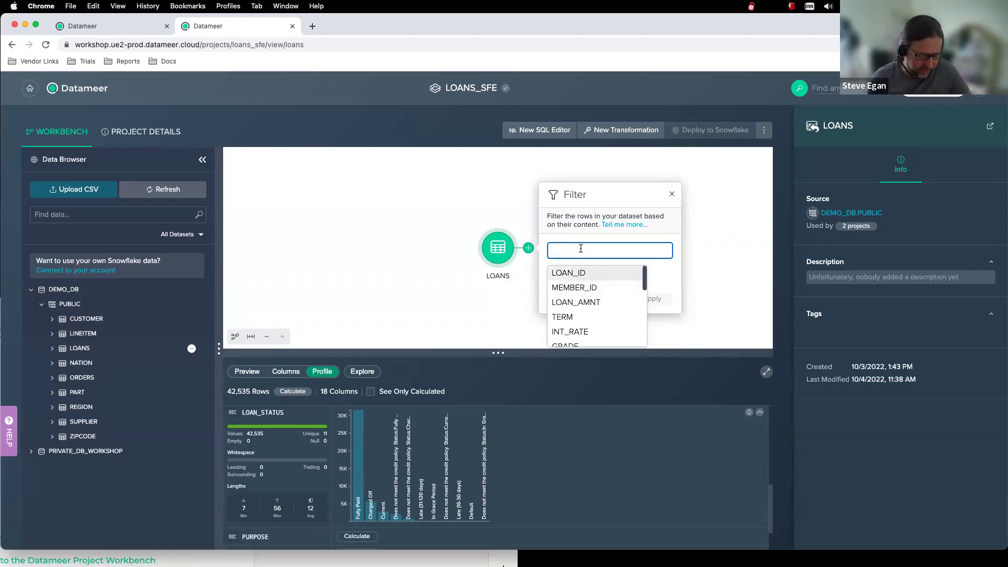
type("sta")
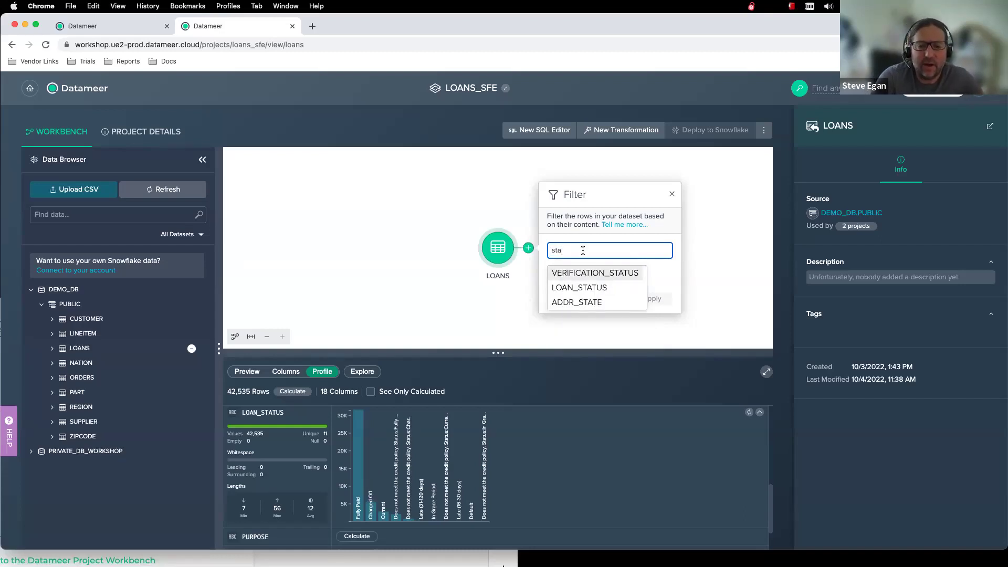
left_click(585, 288)
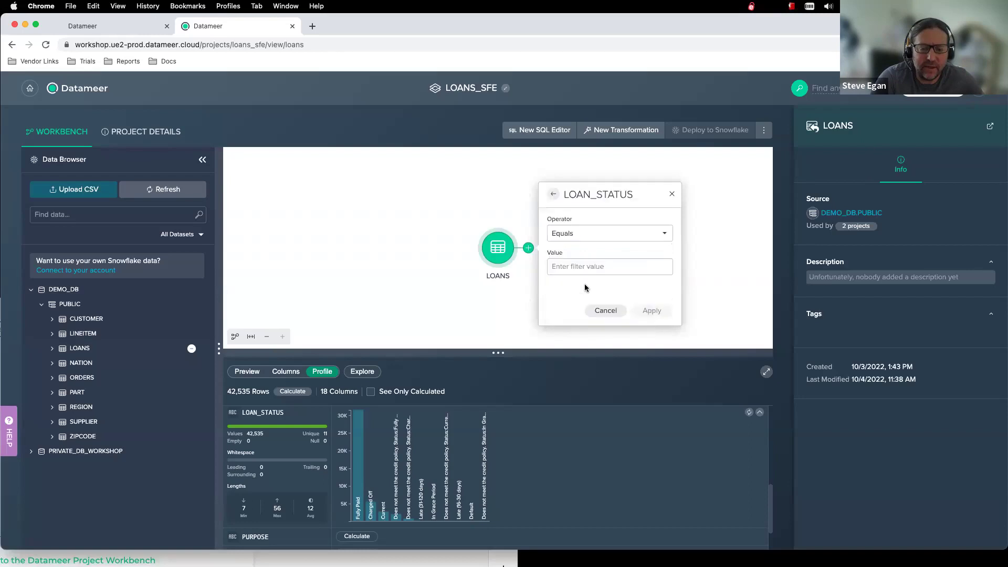
Set the LOAN_STATUS condition to Equals Current and apply the filter
left_click(589, 235)
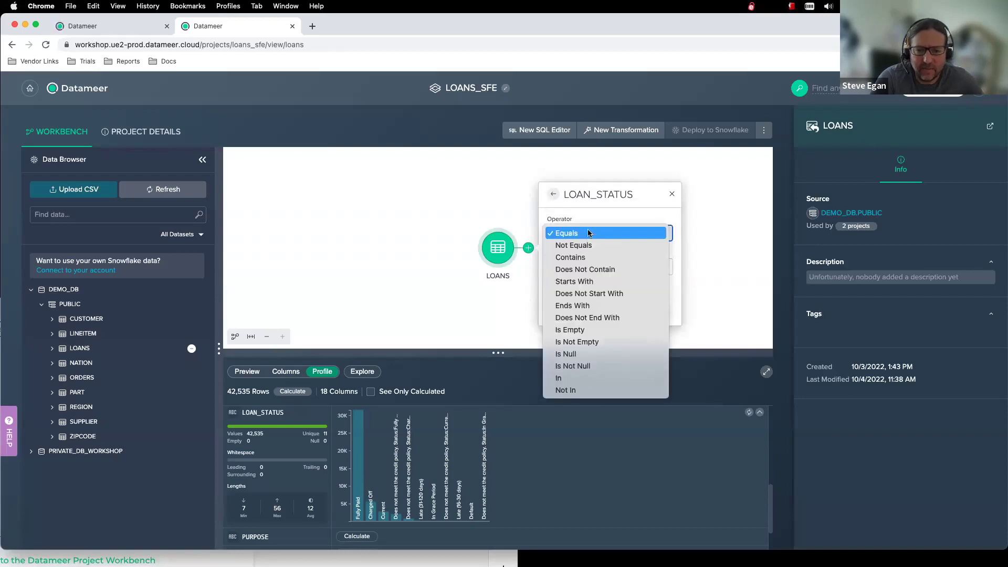
left_click(596, 197)
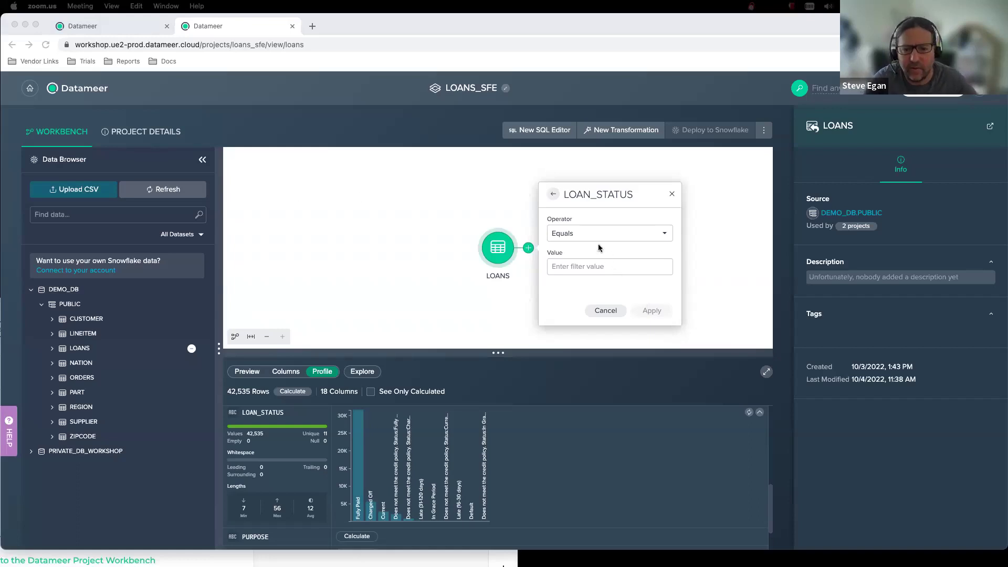
left_click(593, 265)
left_click(592, 264)
type("Current")
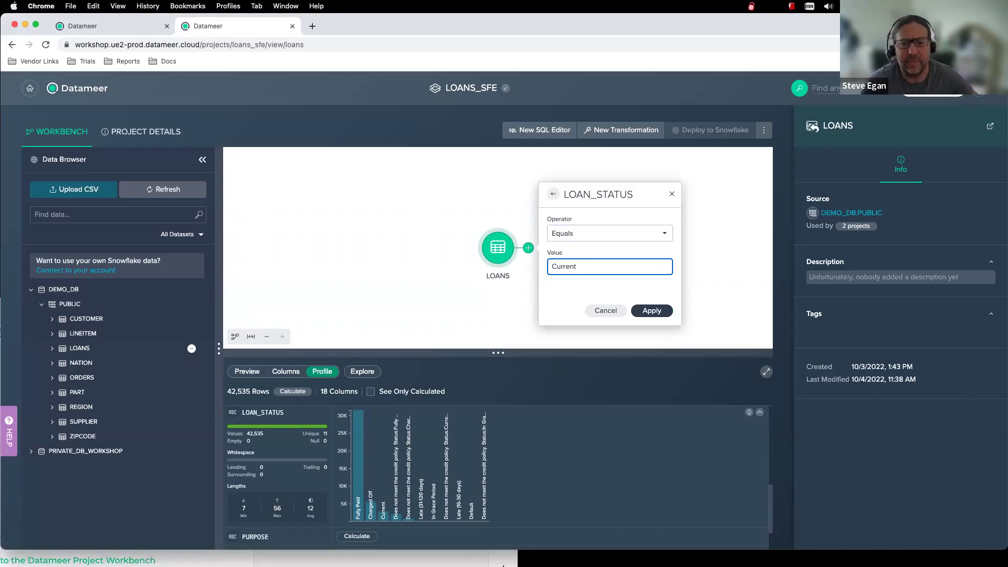
left_click(651, 311)
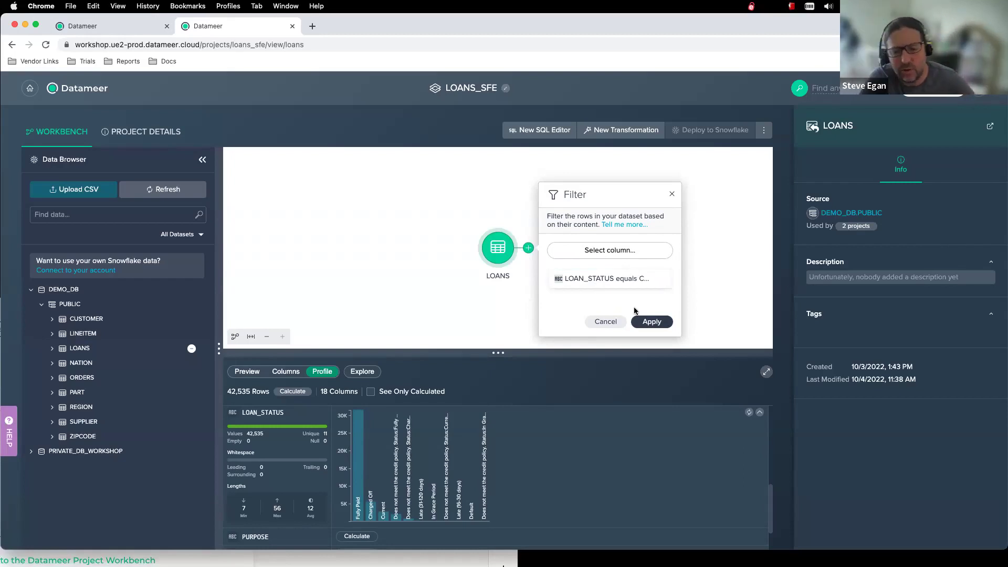
left_click(652, 322)
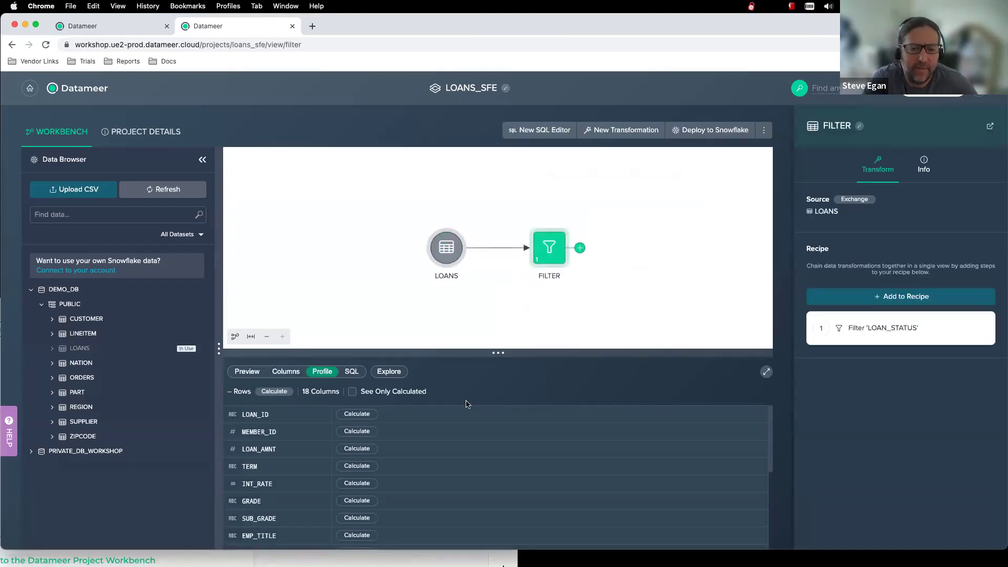
Preview the filtered rows and check the LOAN_STATUS, ZIP_CODE and ADDR_STATE columns
left_click(244, 375)
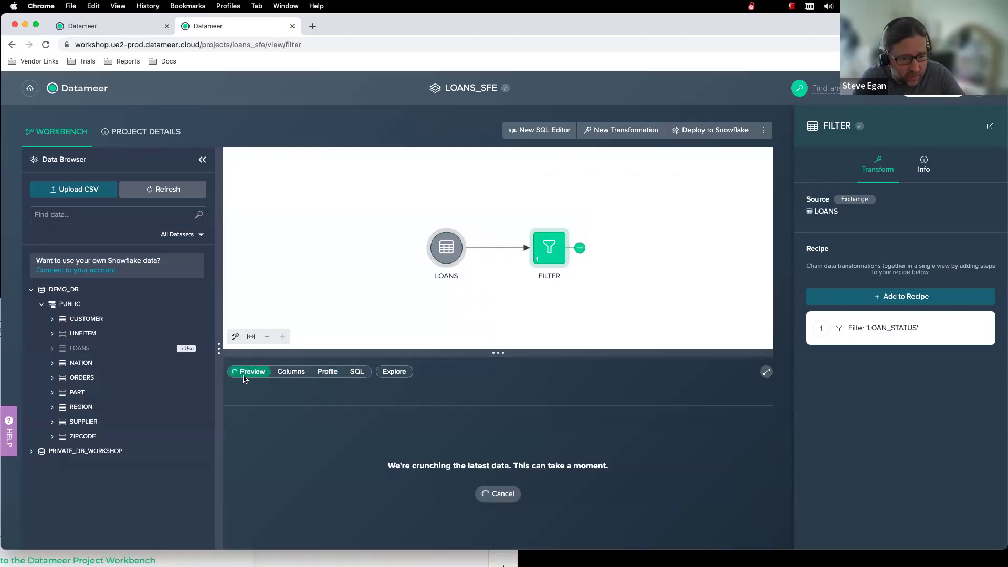
scroll(452, 445, "right", 10)
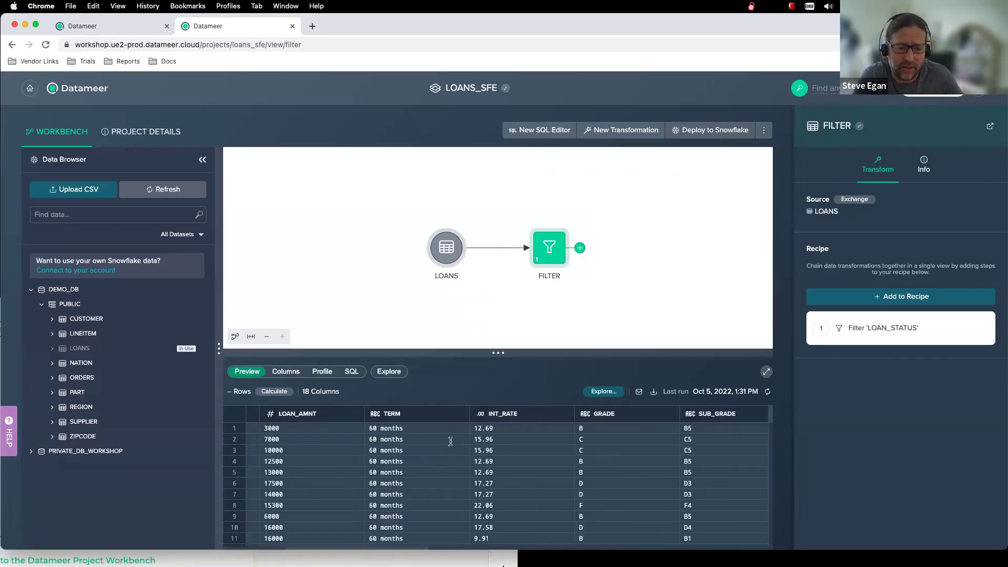
scroll(544, 462, "right", 10)
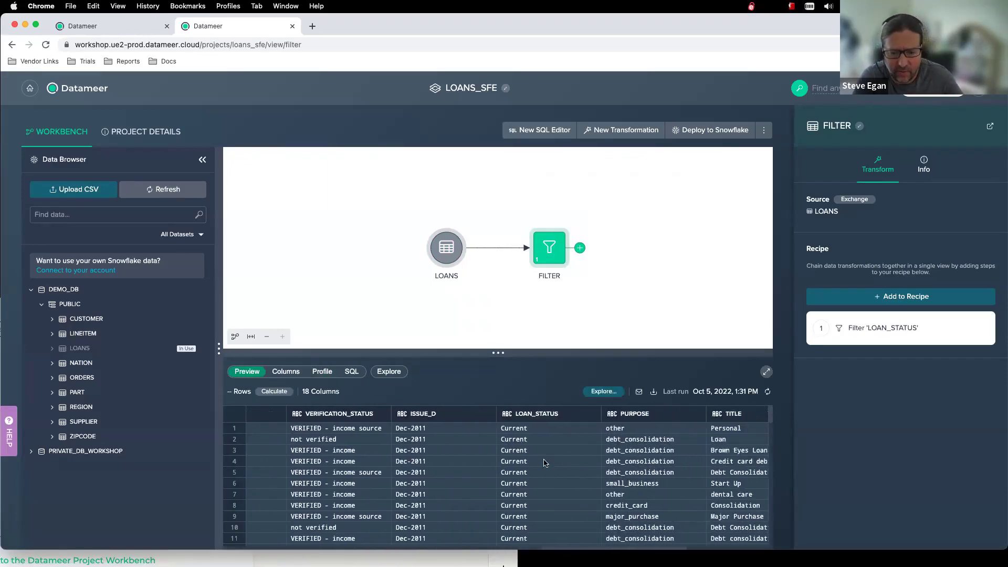
scroll(544, 463, "left", 10)
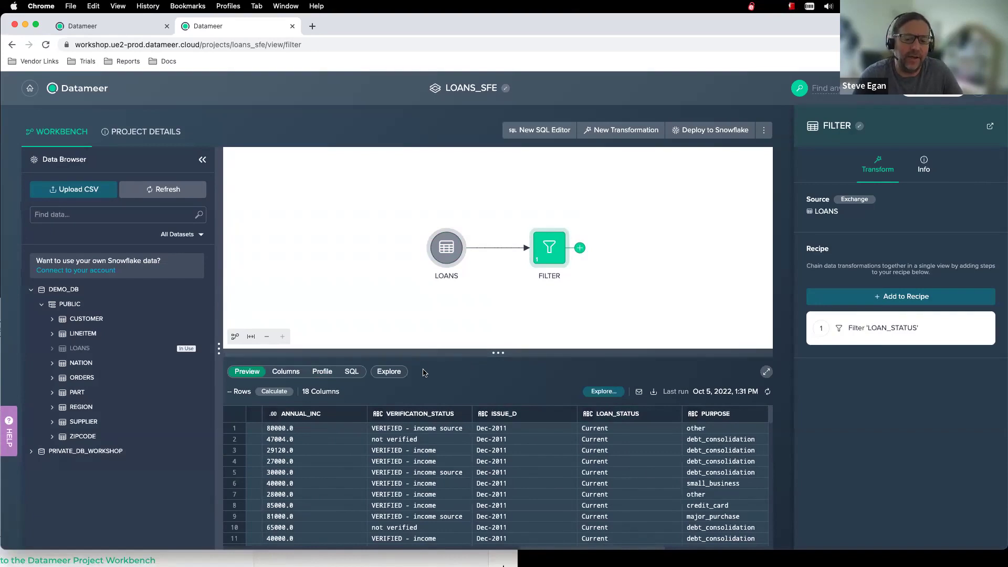
scroll(536, 512, "right", 2)
scroll(536, 512, "right", 8)
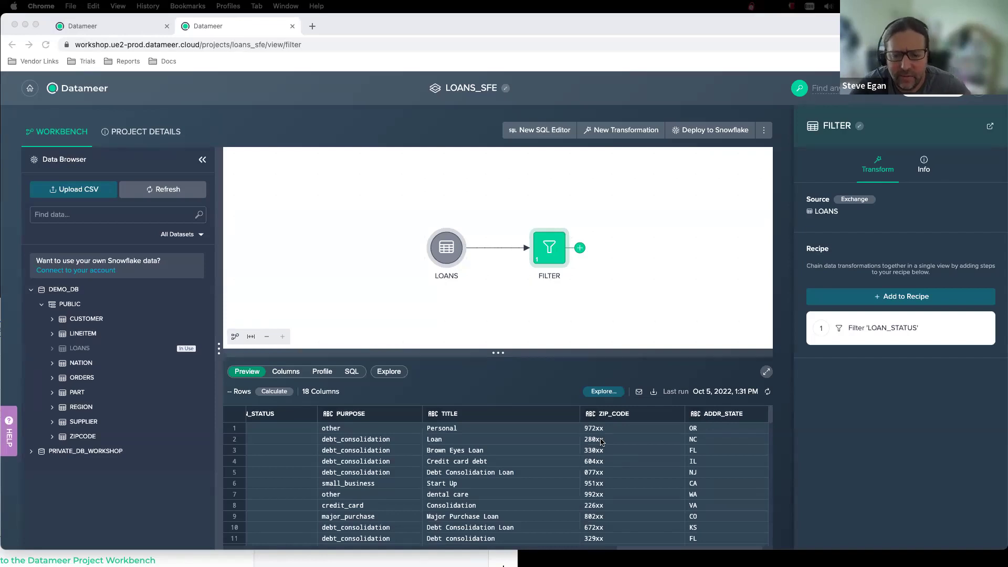
Start an Extract step in the FILTER recipe with ZIP_CODE as the source column
left_click(891, 286)
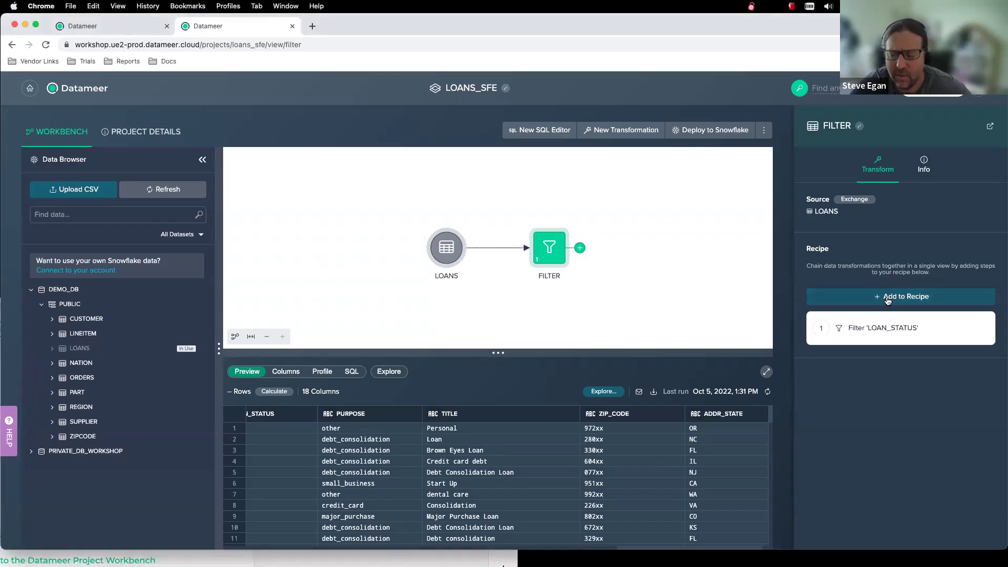
left_click(888, 298)
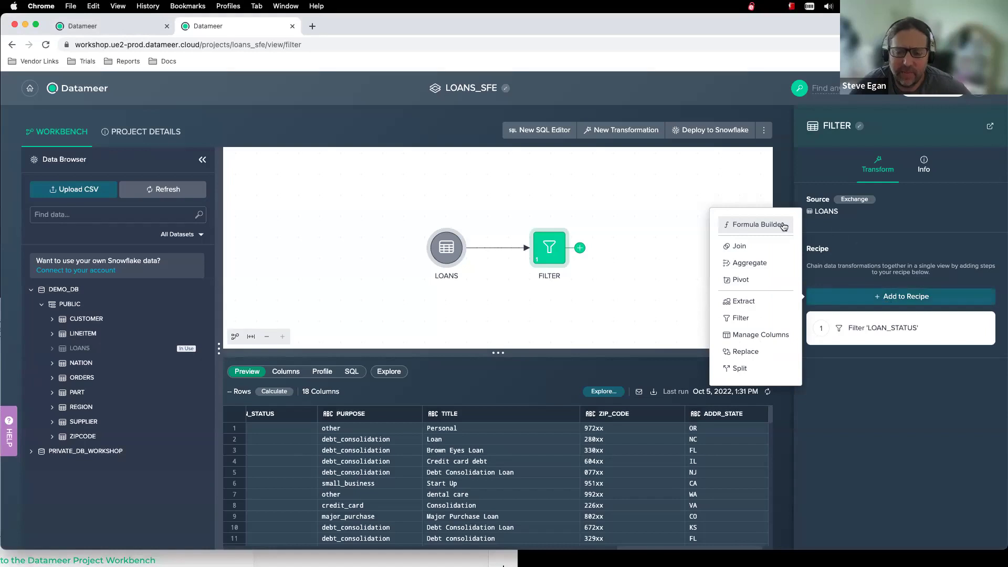
left_click(749, 302)
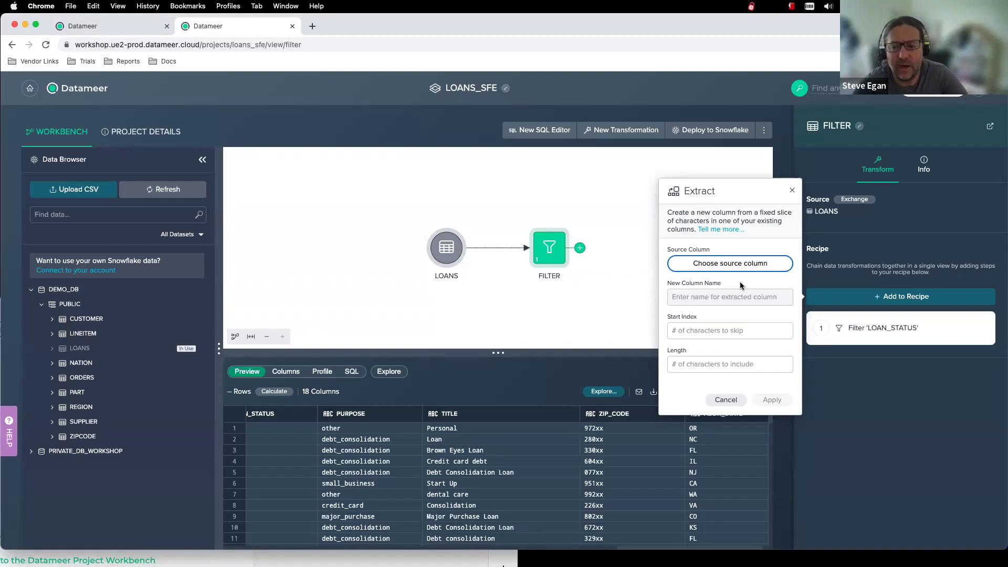
left_click(727, 265)
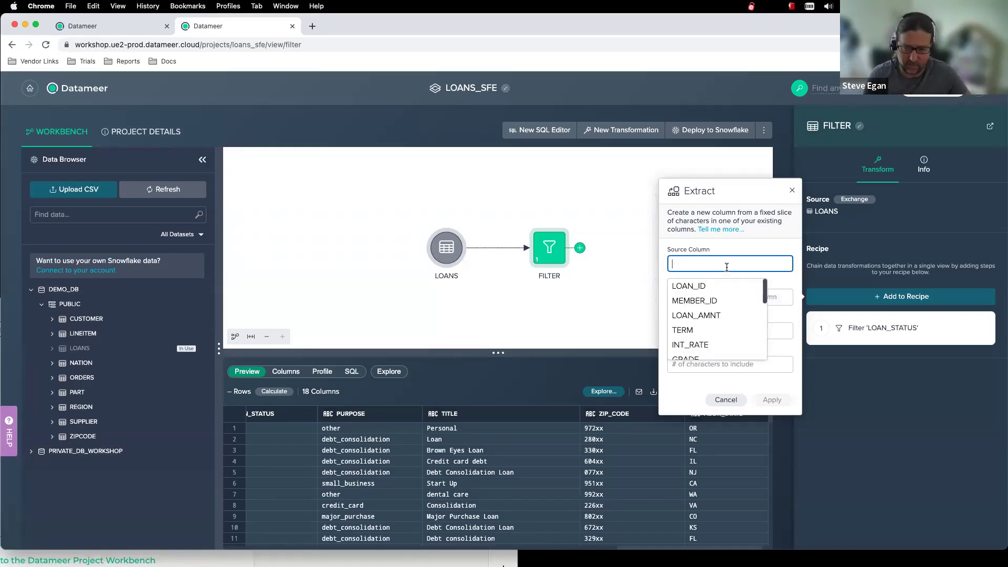
type("z")
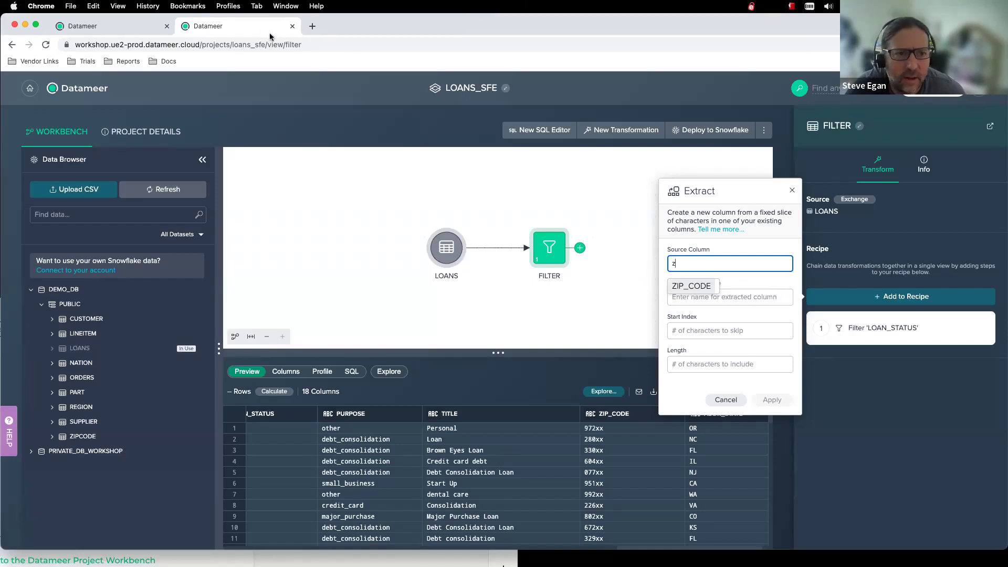
left_click(692, 287)
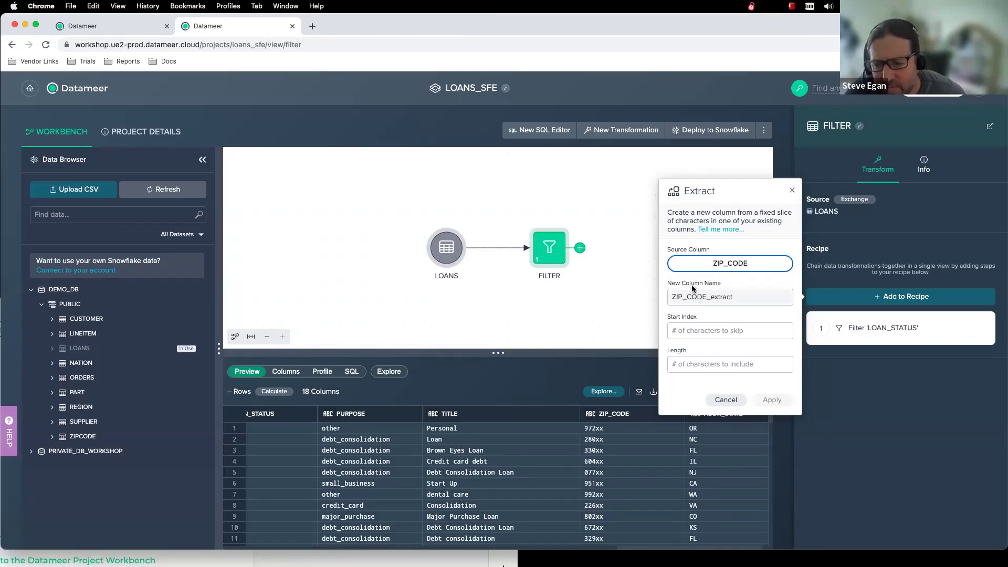
Name the new column of the Extract step ZIP
left_click(681, 298)
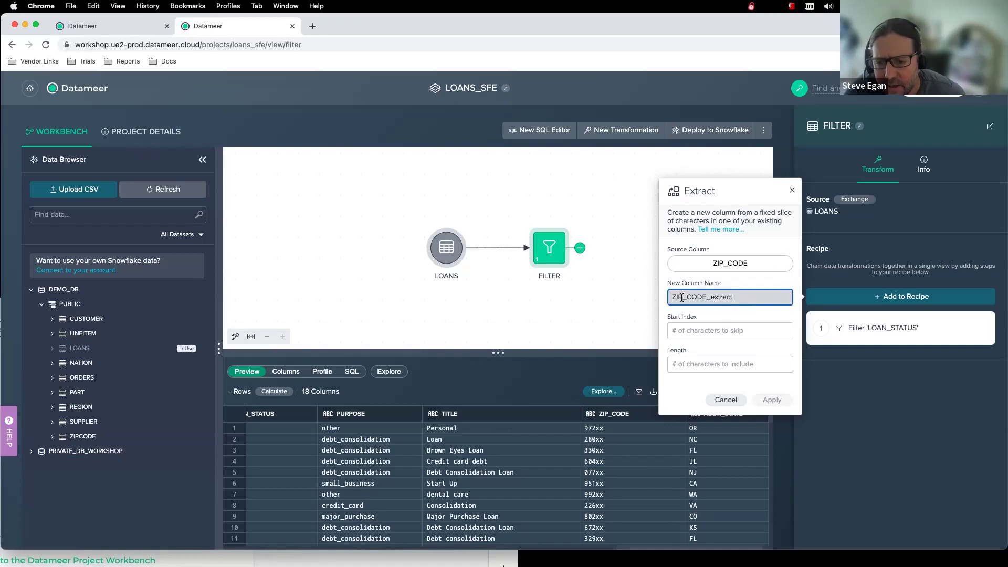
left_click_drag(682, 298, 750, 302)
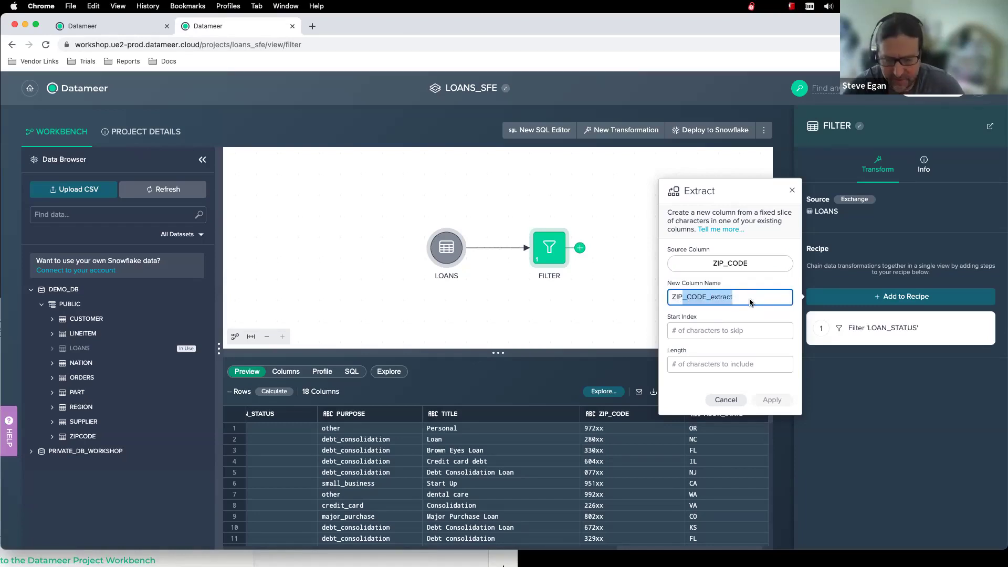
left_click(708, 297)
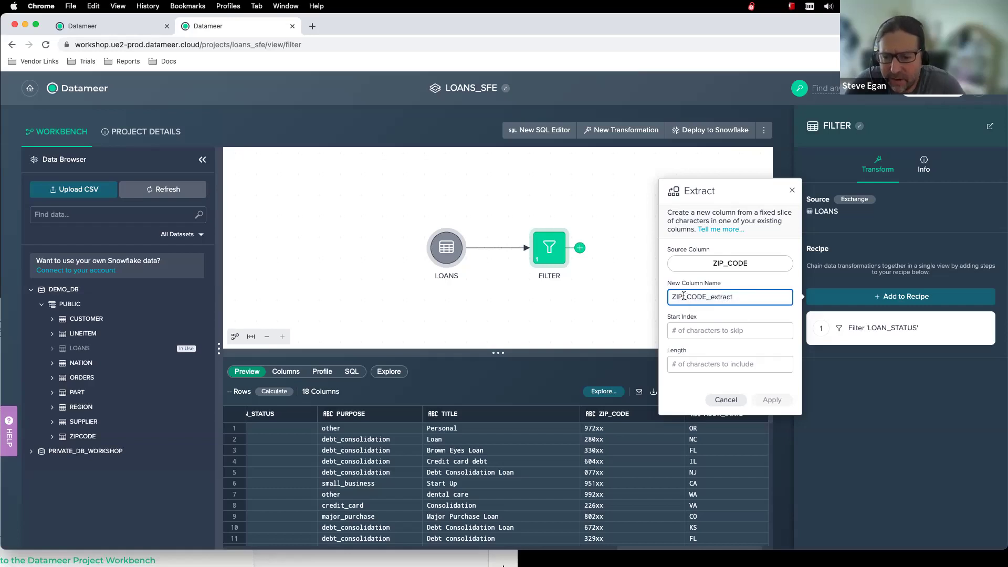
left_click_drag(683, 297, 738, 299)
key("BackSpace")
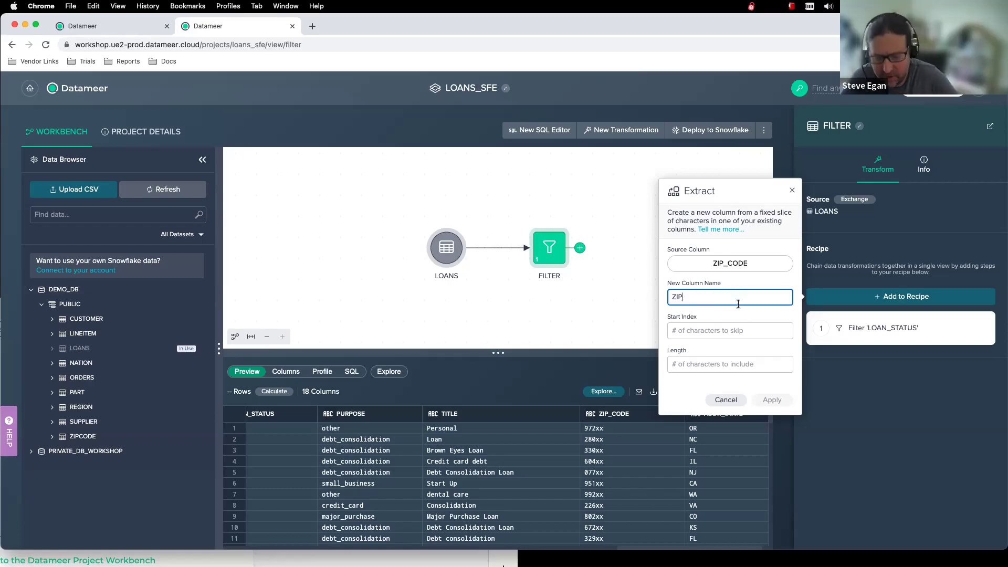
Set the extraction's start index to 0 and length to 3, apply it, and check the ZIP column against ZIP_CODE in the preview
left_click(702, 327)
type("0")
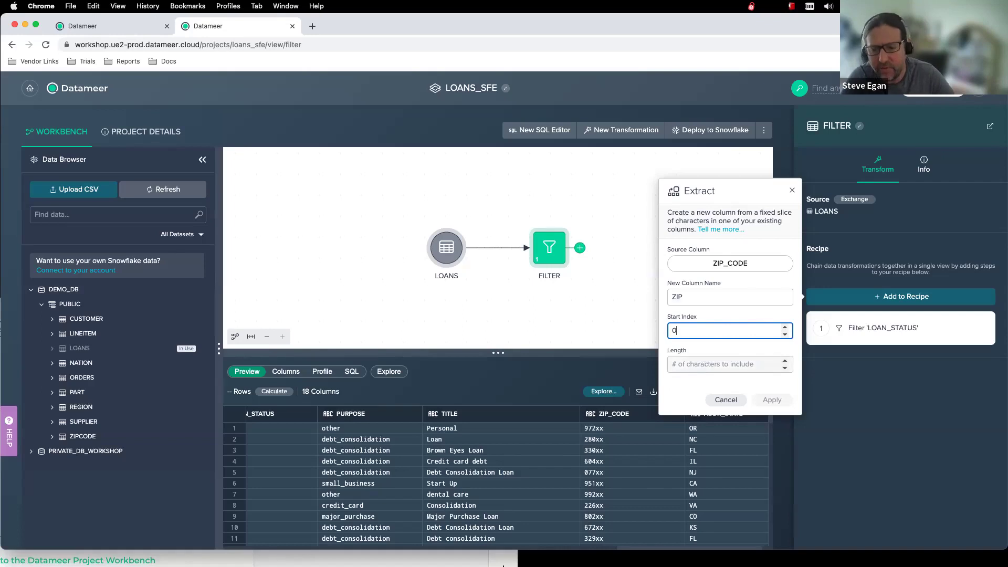
left_click(699, 365)
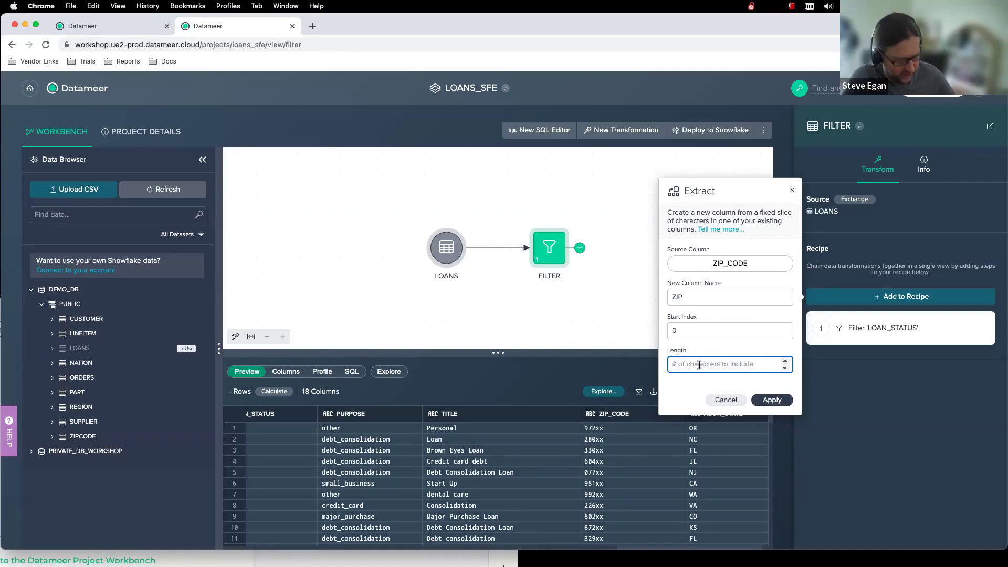
type("3")
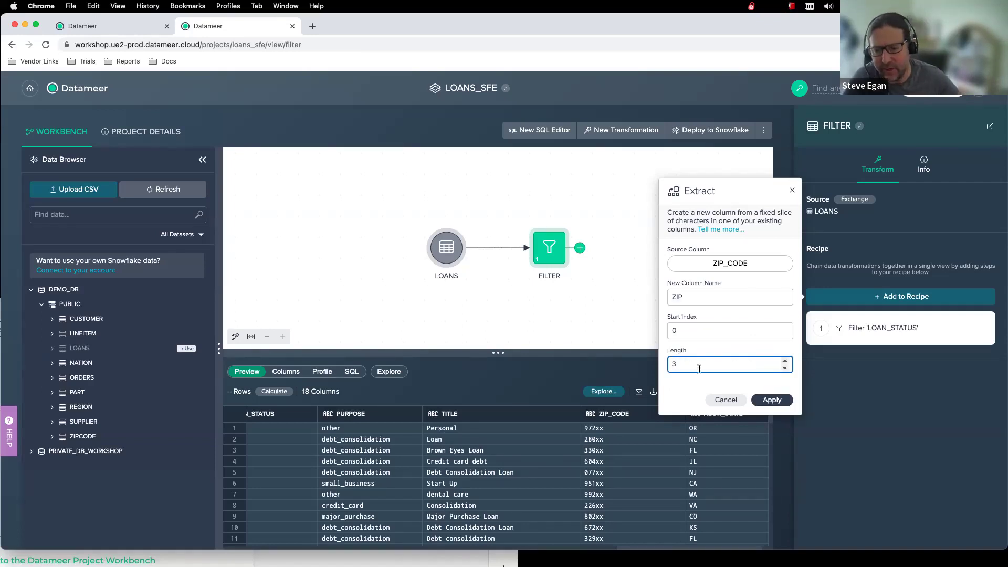
left_click(692, 385)
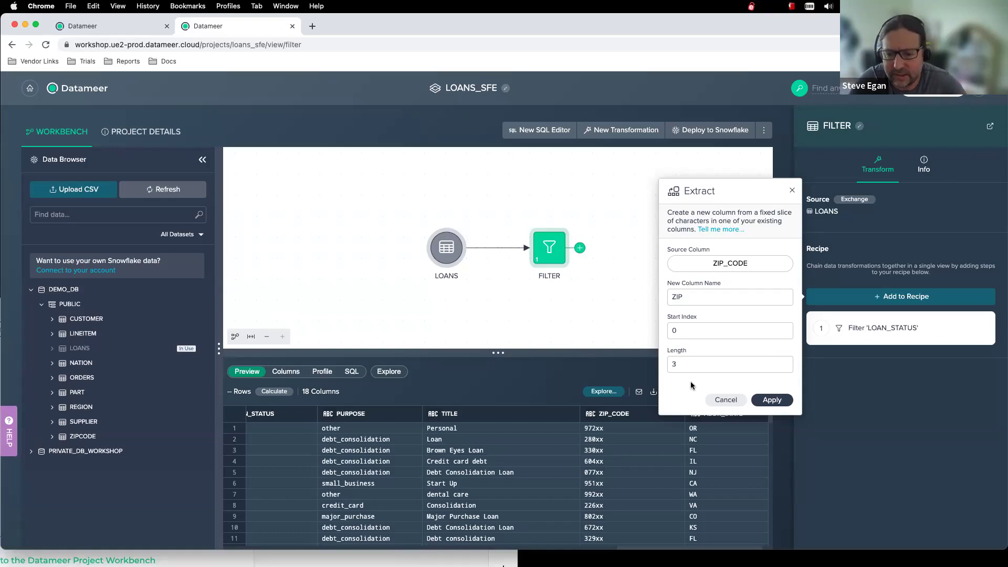
left_click(772, 401)
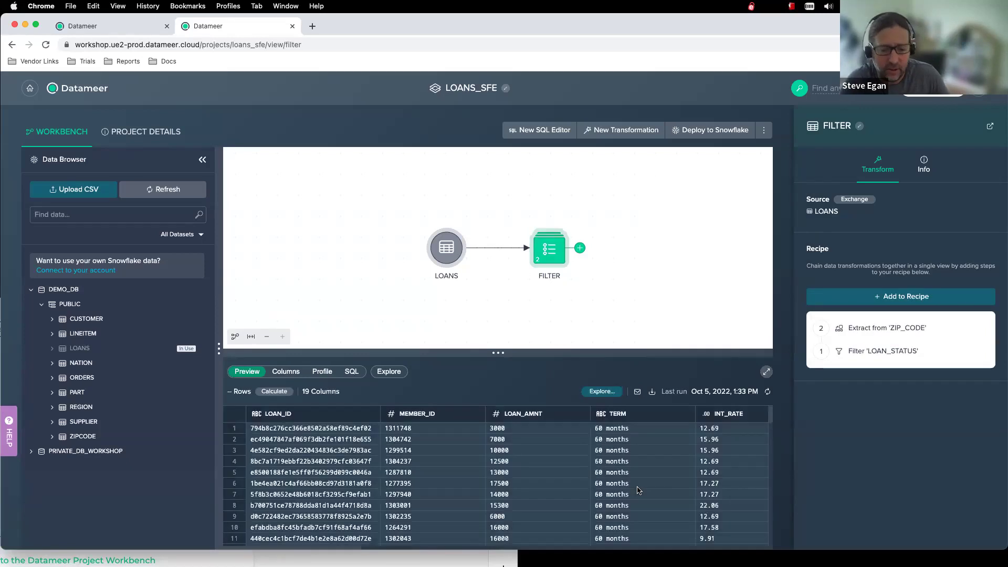
scroll(639, 489, "right", 10)
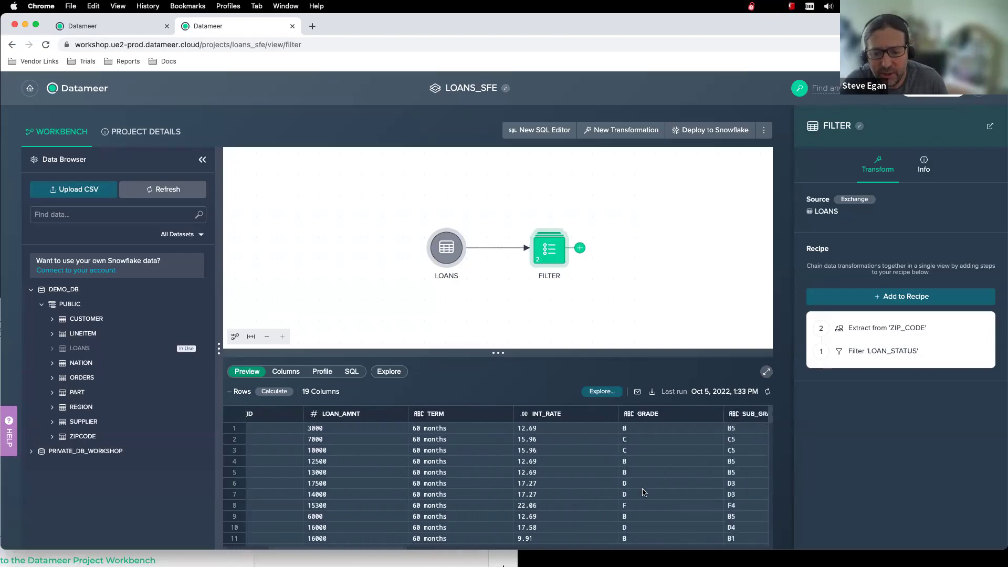
scroll(643, 492, "right", 10)
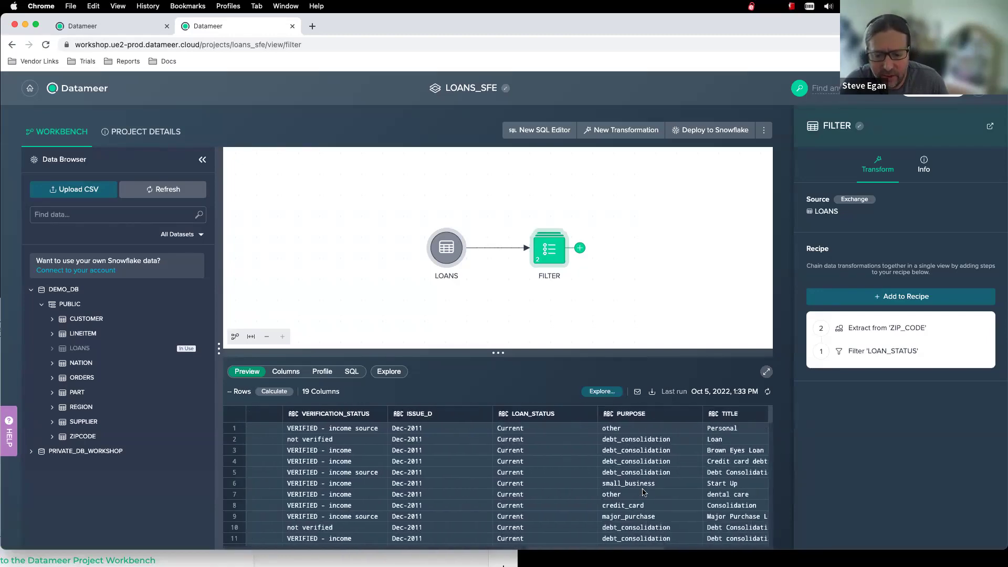
scroll(644, 492, "right", 5)
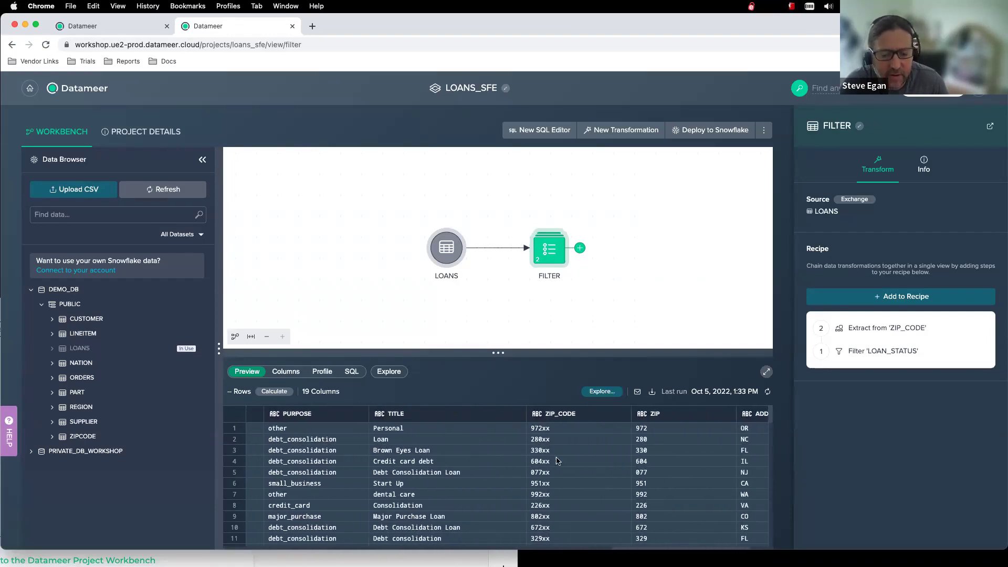
scroll(558, 493, "right", 1)
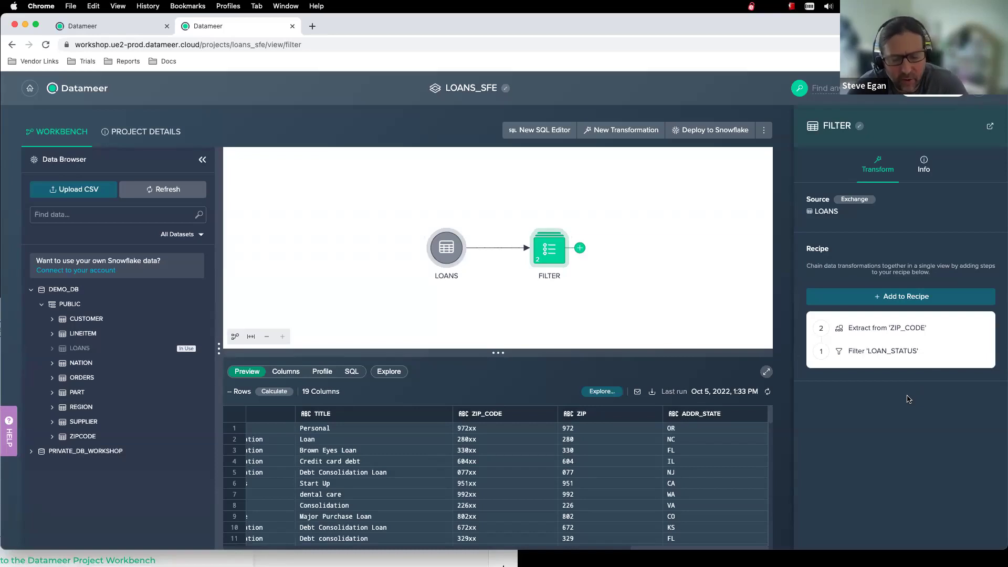
Start a Formula Builder step in the FILTER recipe and look through its Conversion, String & Binary and Conditional function categories
left_click(890, 299)
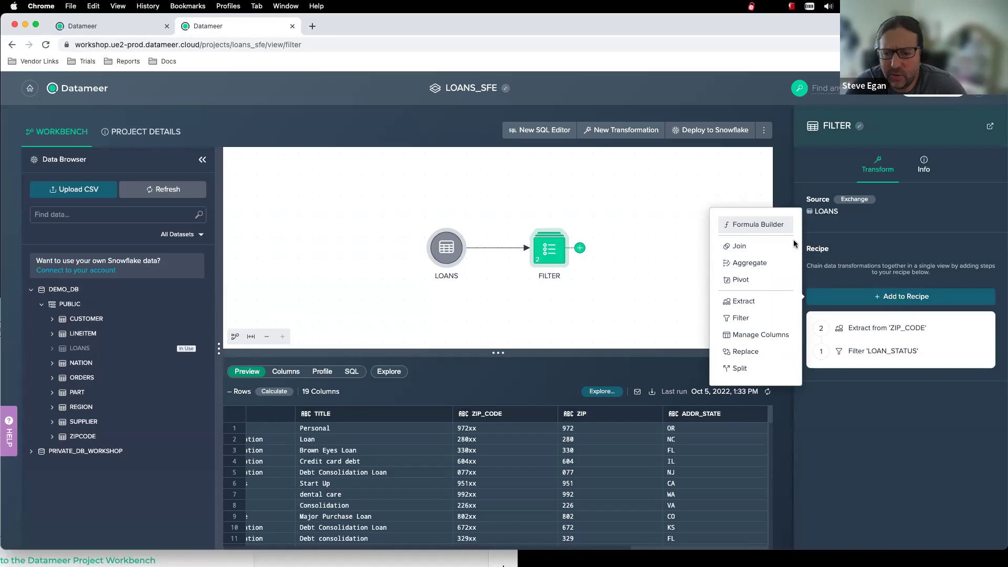
left_click(767, 230)
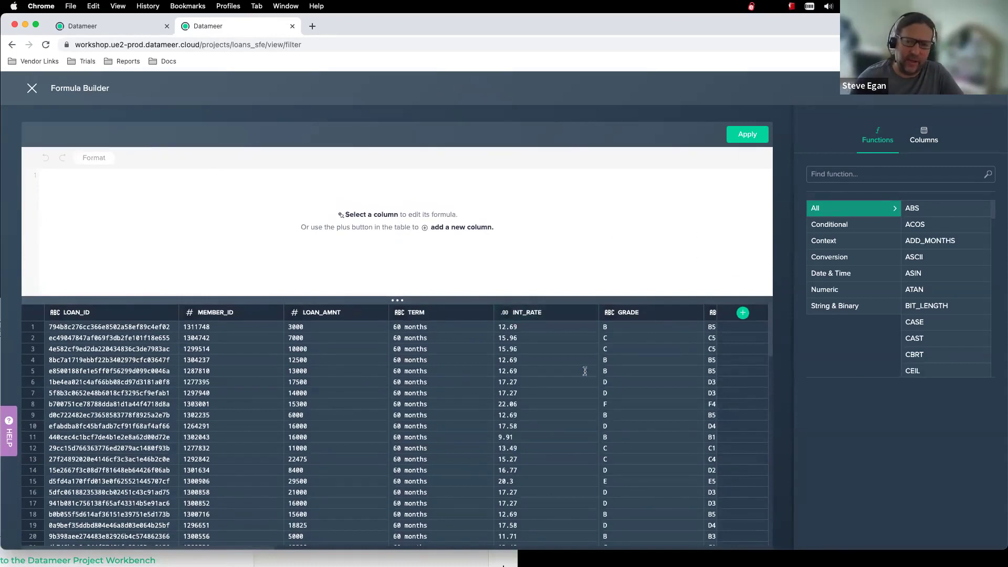
left_click(850, 258)
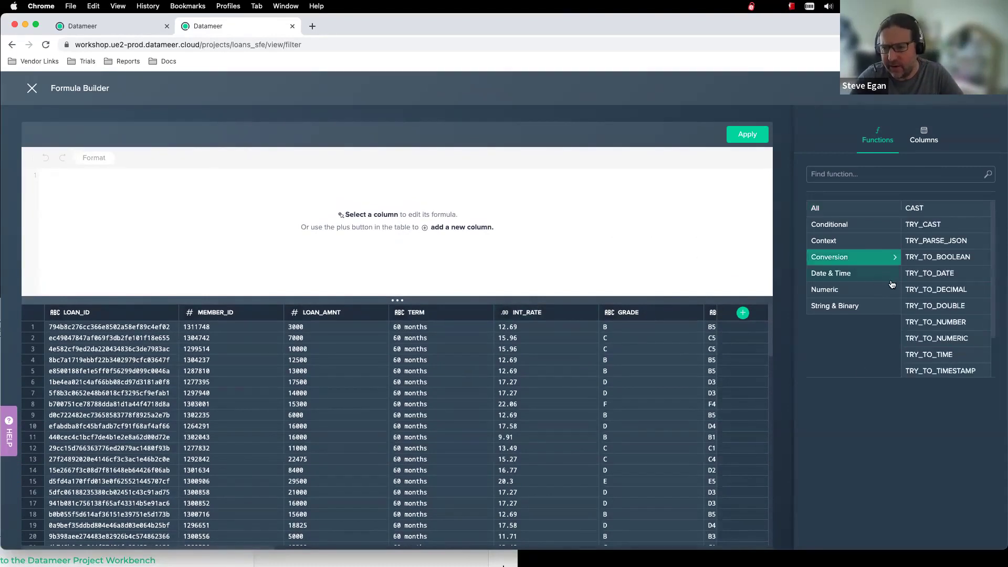
left_click(921, 288)
left_click(853, 297)
left_click(850, 307)
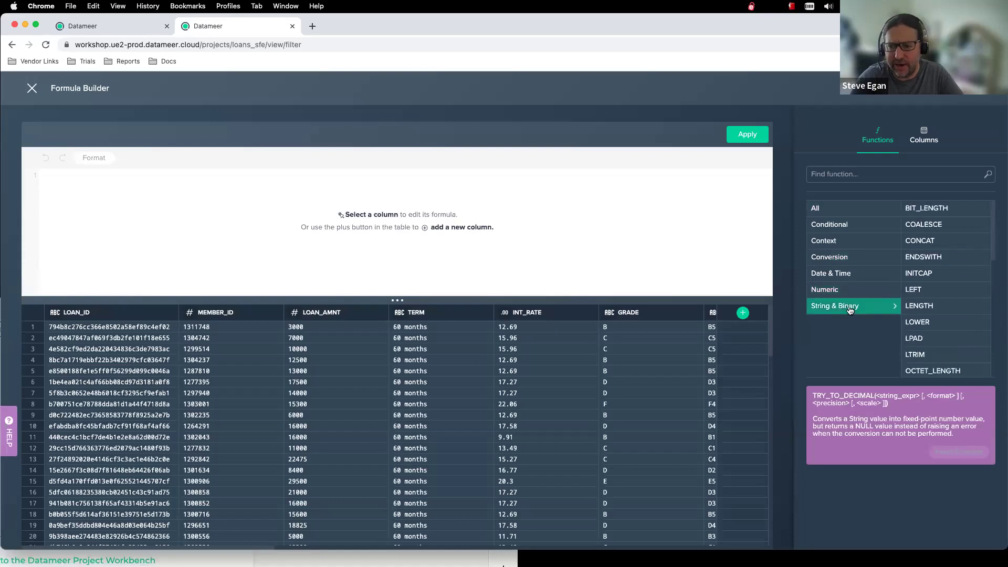
left_click(841, 257)
left_click(834, 225)
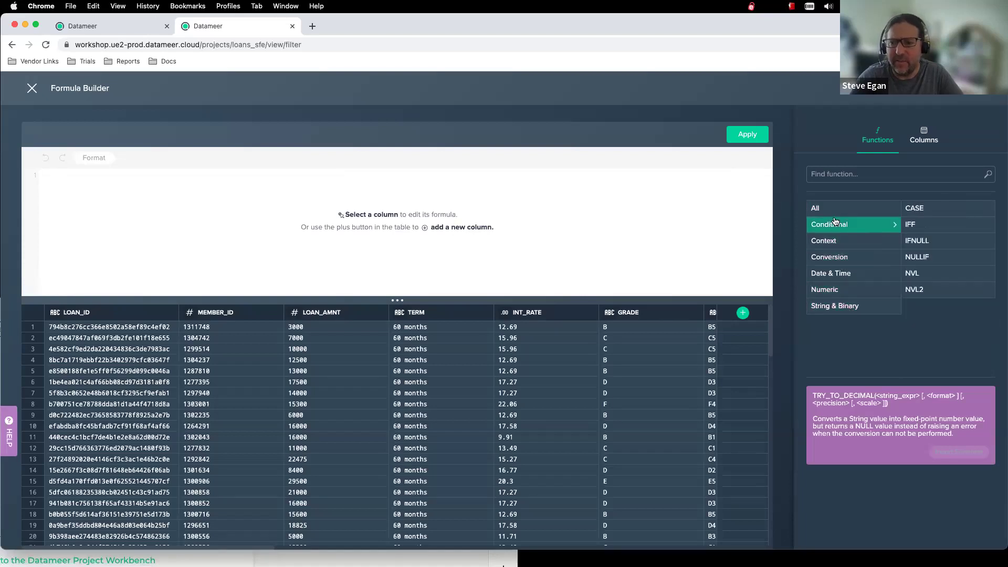
left_click(834, 210)
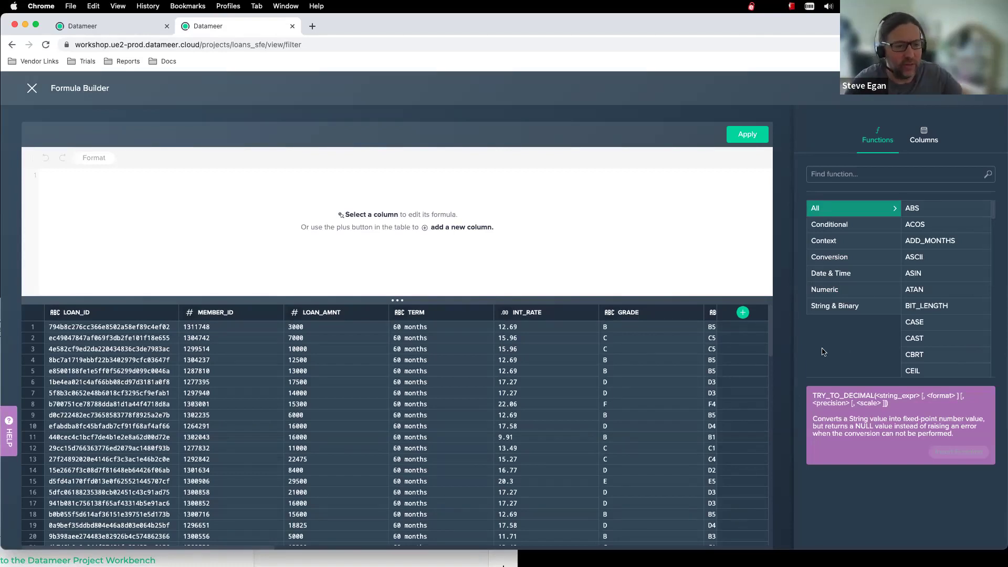
Open the LOAN_ID column's formula and insert the LEFT function before Source.LOAN_ID
left_click(115, 316)
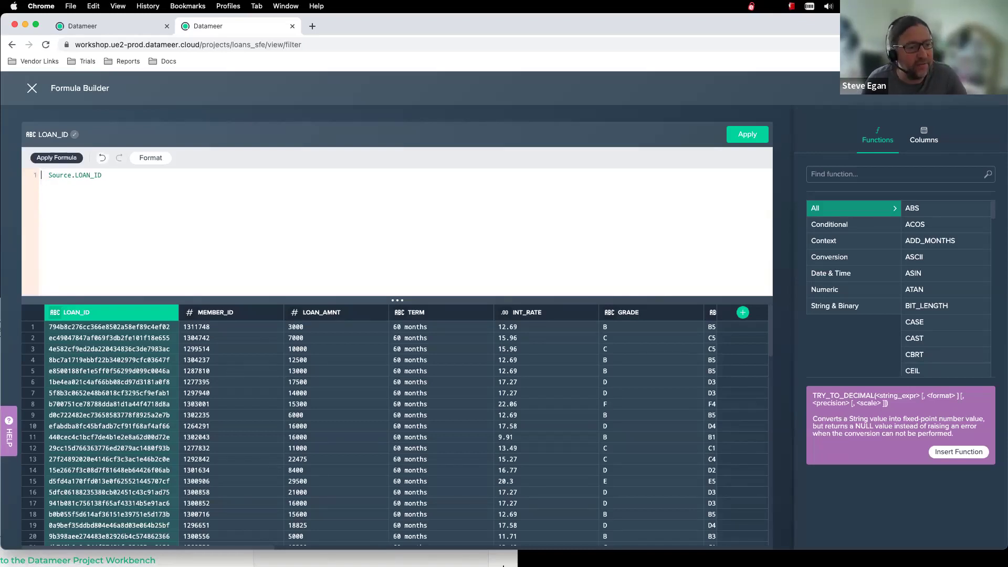
type("lef")
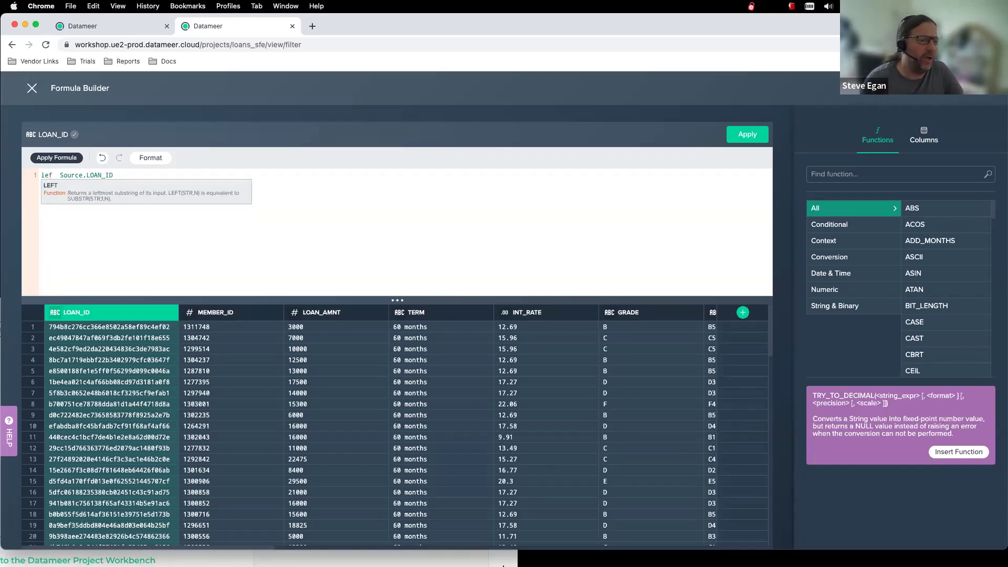
left_click(70, 194)
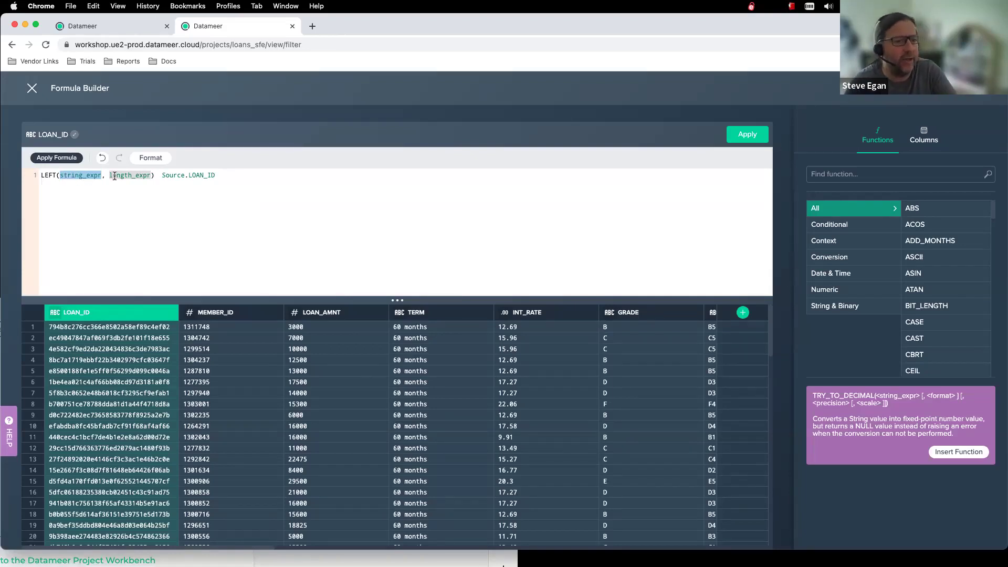
Remove the LEFT function's placeholder arguments, complete the formula as LEFT( Source.LOAN_ID, 4 ), and apply it to the column
left_click(76, 179)
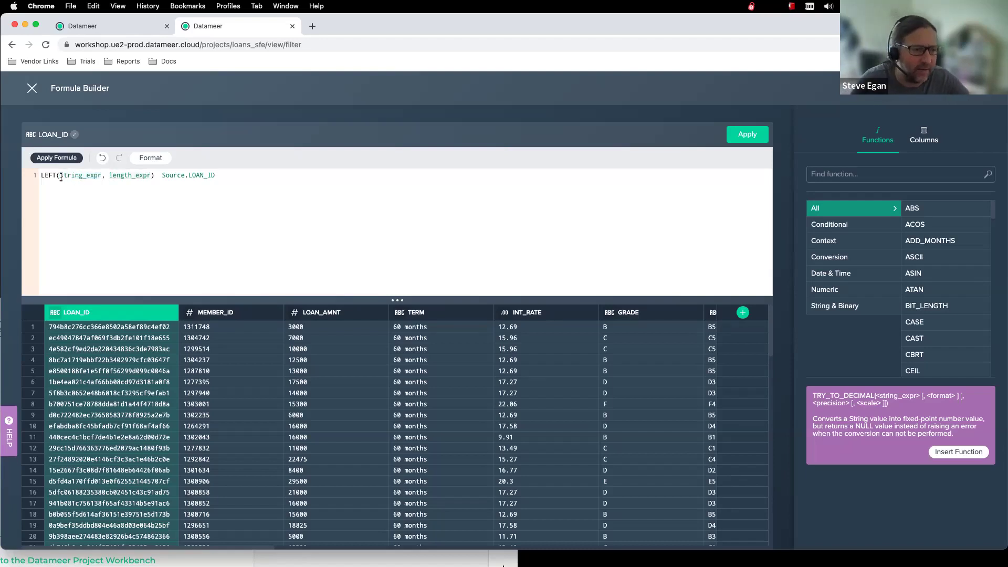
left_click_drag(60, 177, 157, 176)
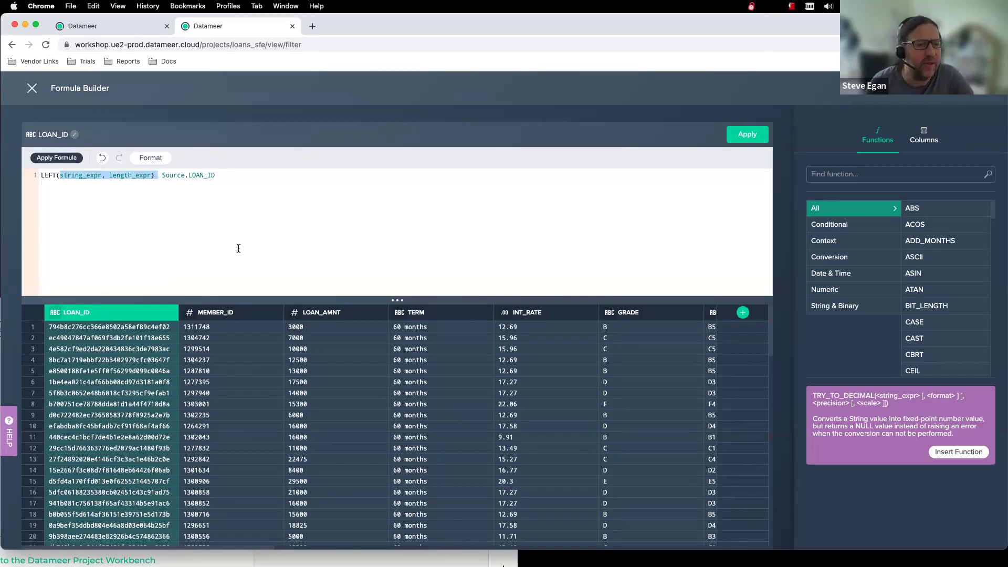
key("BackSpace")
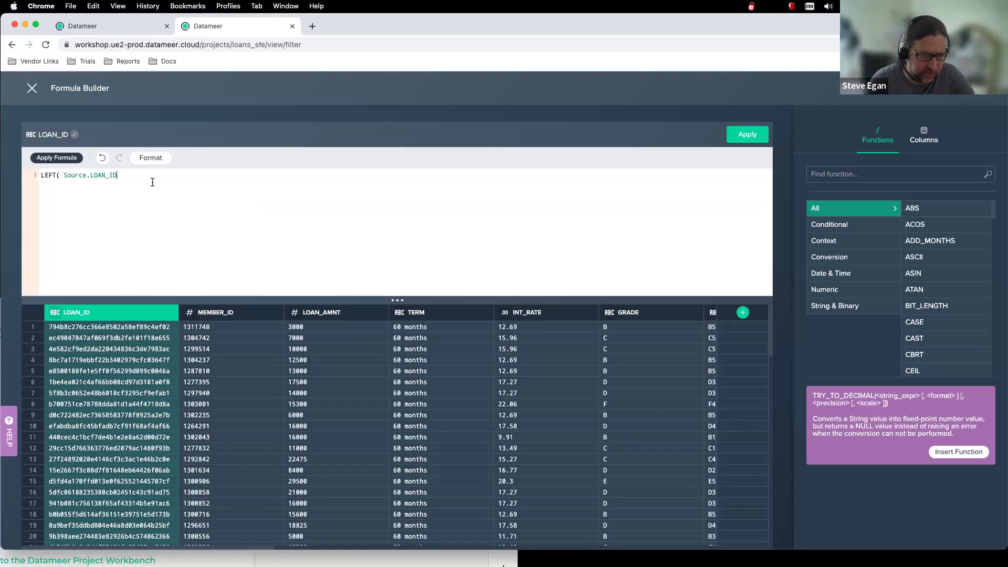
type(", ")
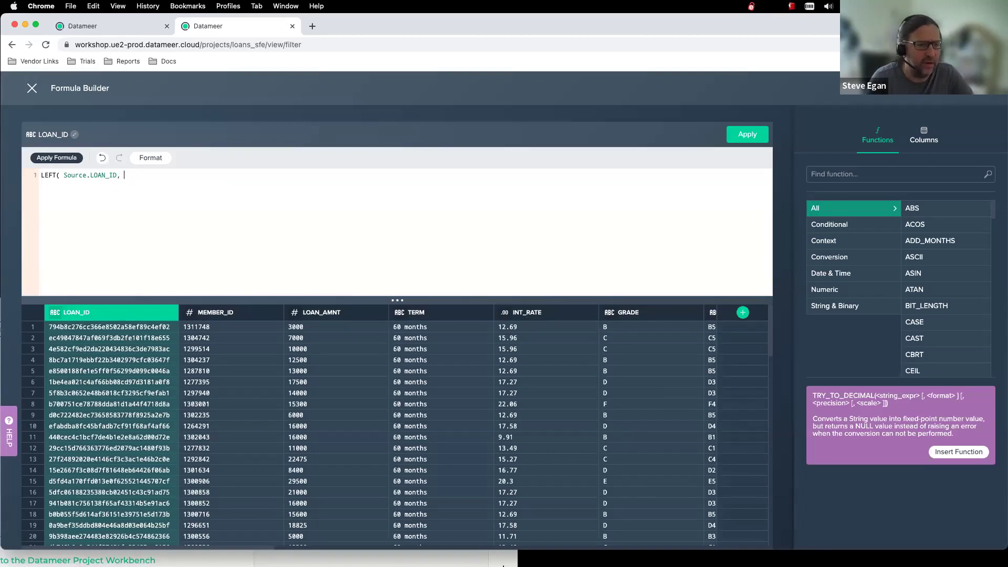
type("4")
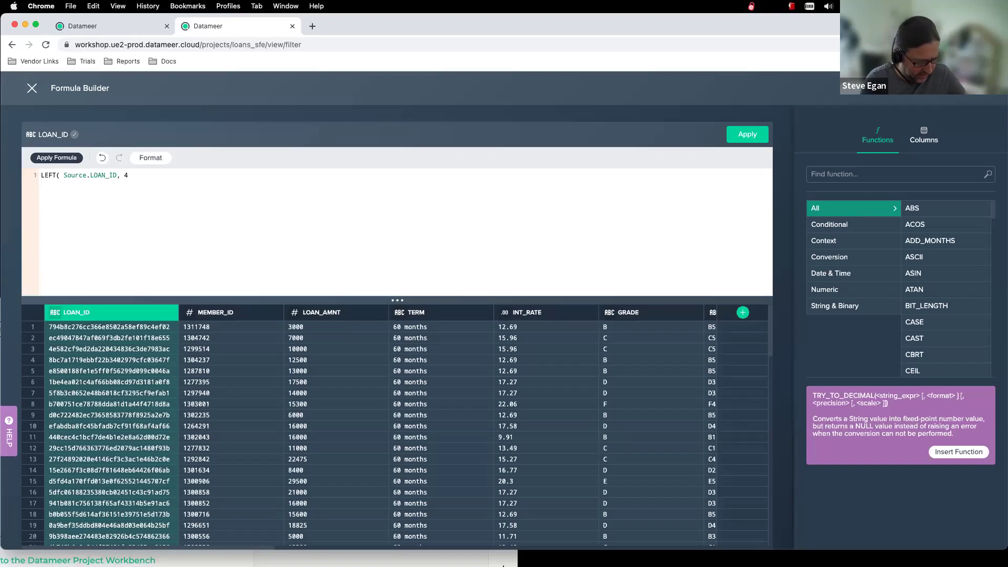
type(" )")
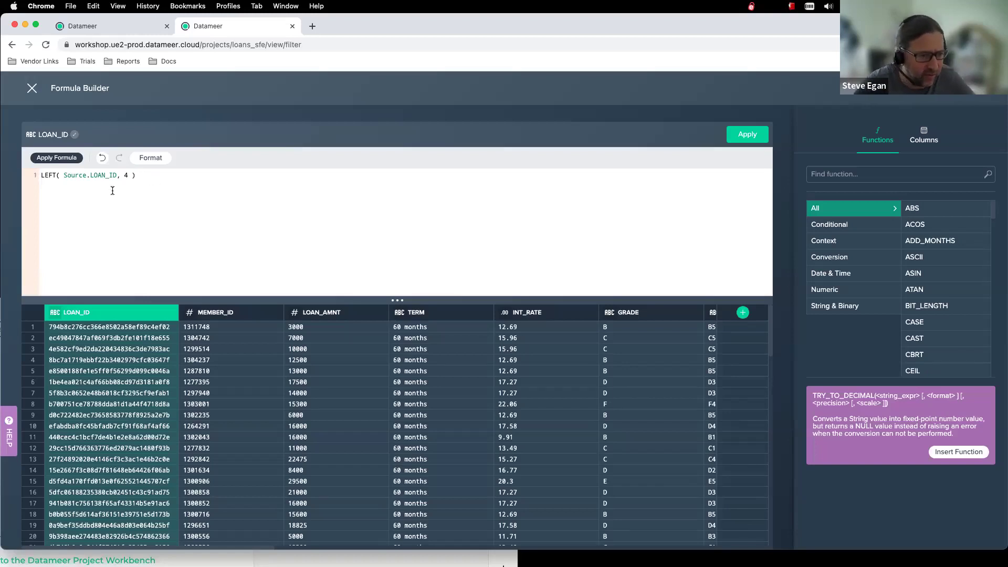
left_click(62, 160)
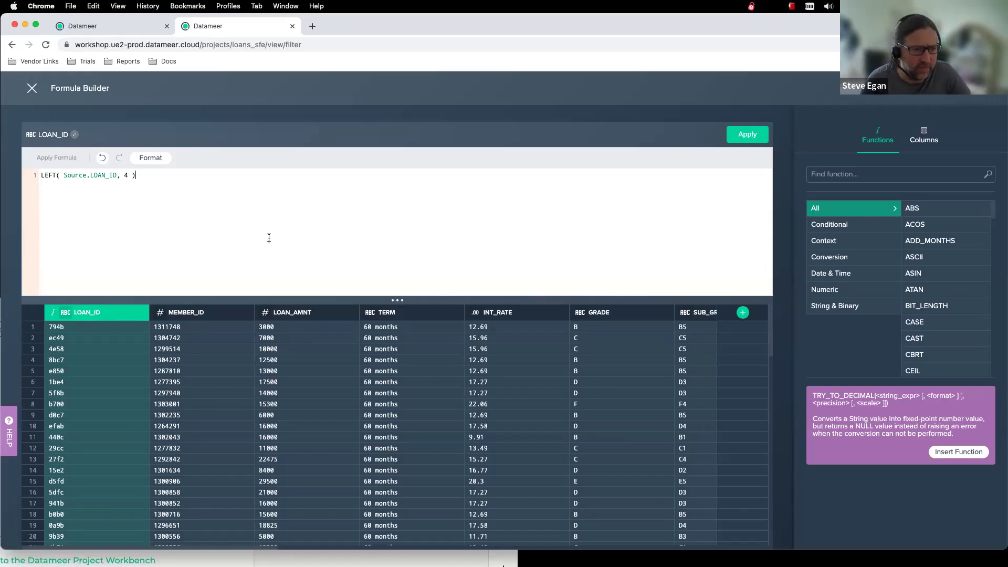
Format the LOAN_ID formula, reapply it to the column, and save the Formula Builder step to the FILTER recipe
left_click(147, 159)
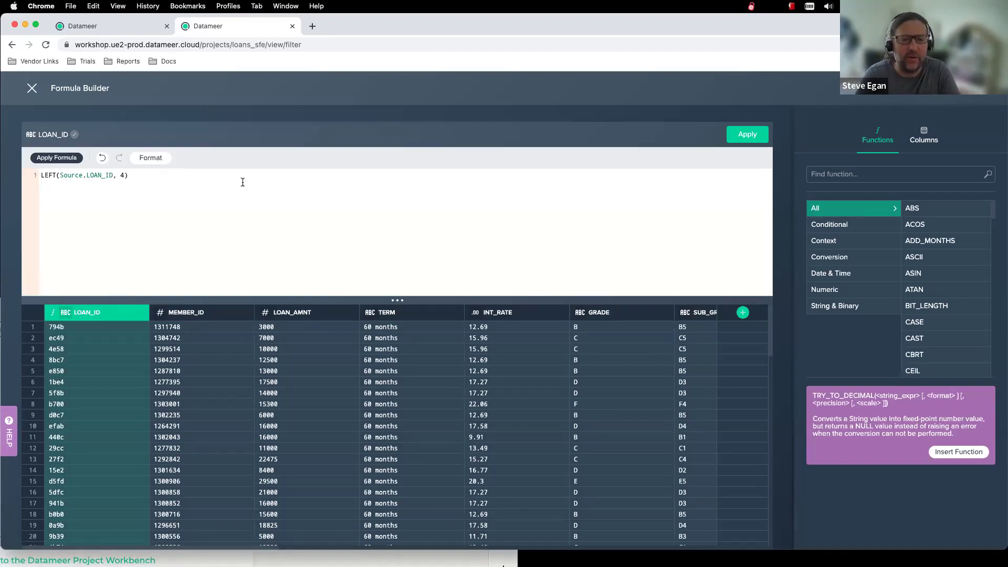
left_click(747, 135)
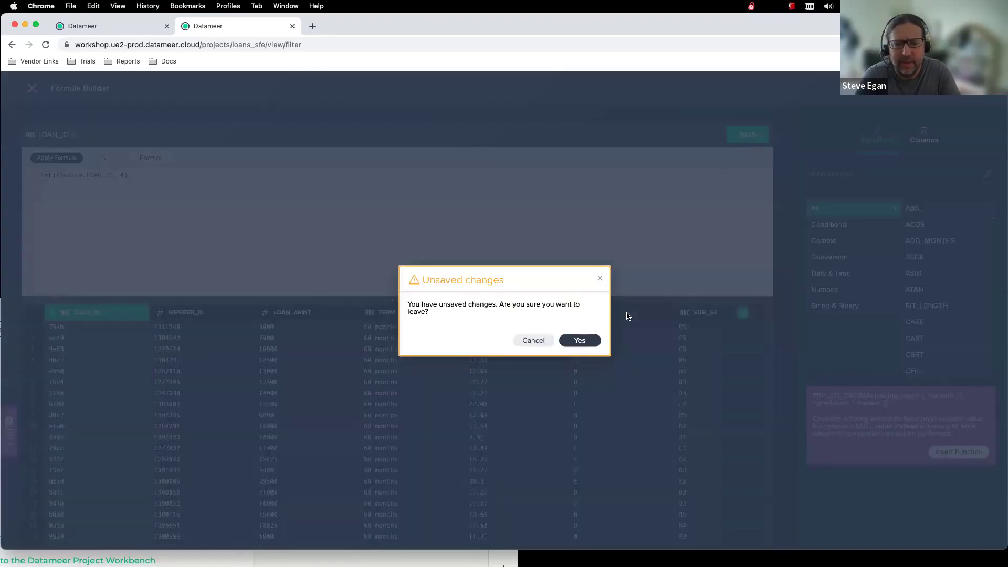
left_click(600, 278)
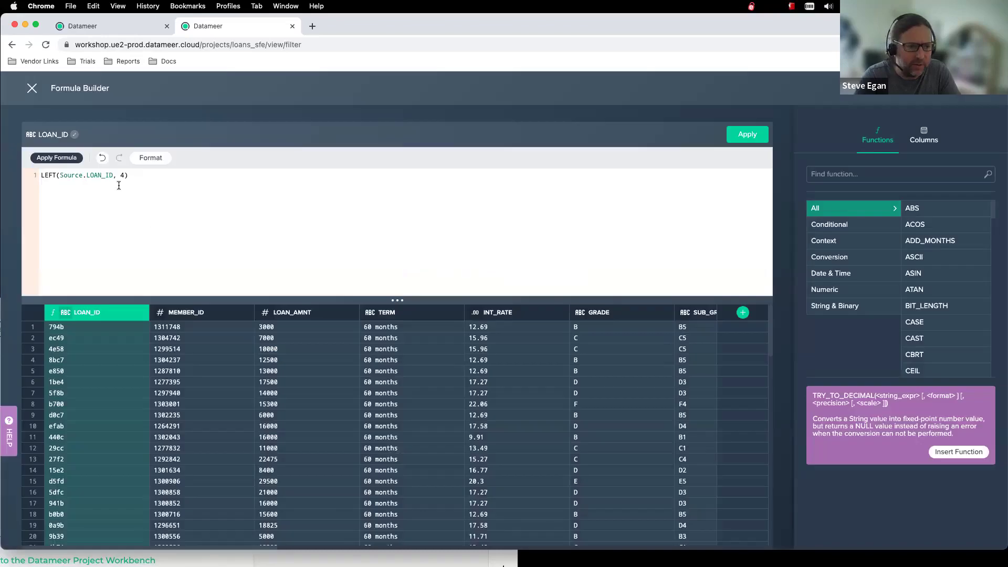
left_click(60, 164)
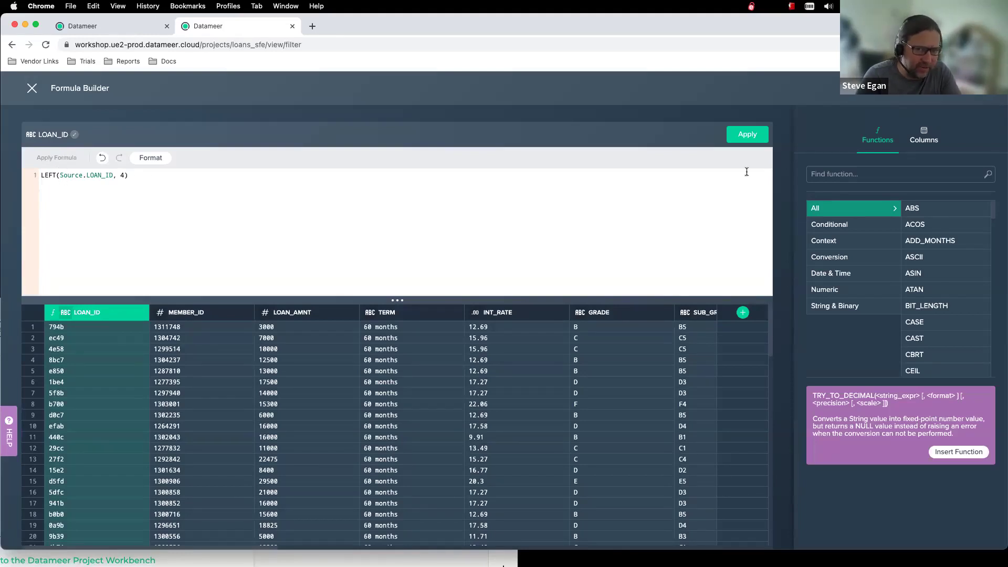
left_click(748, 135)
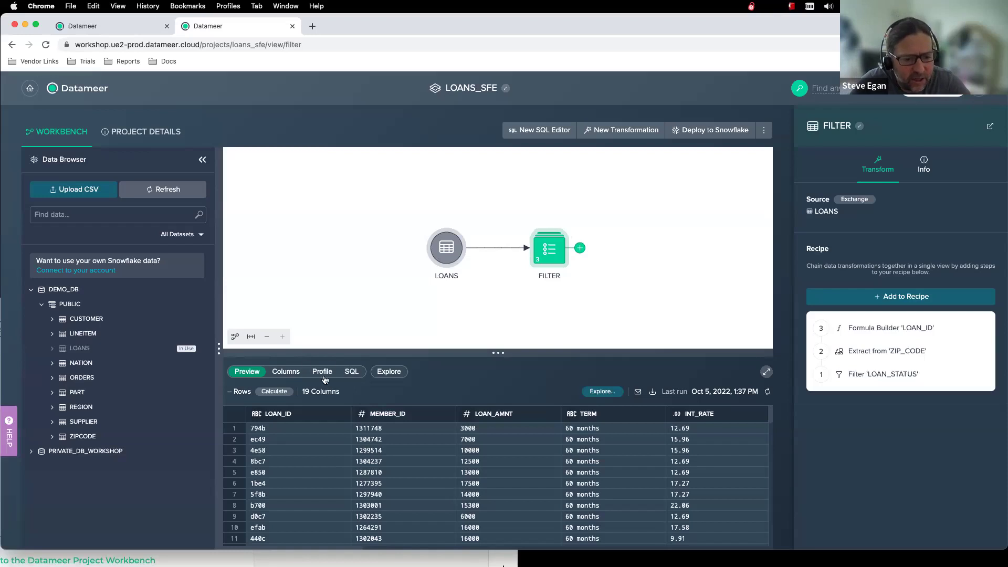
Review the SQL generated for the FILTER recipe, and return to its data preview
left_click(351, 374)
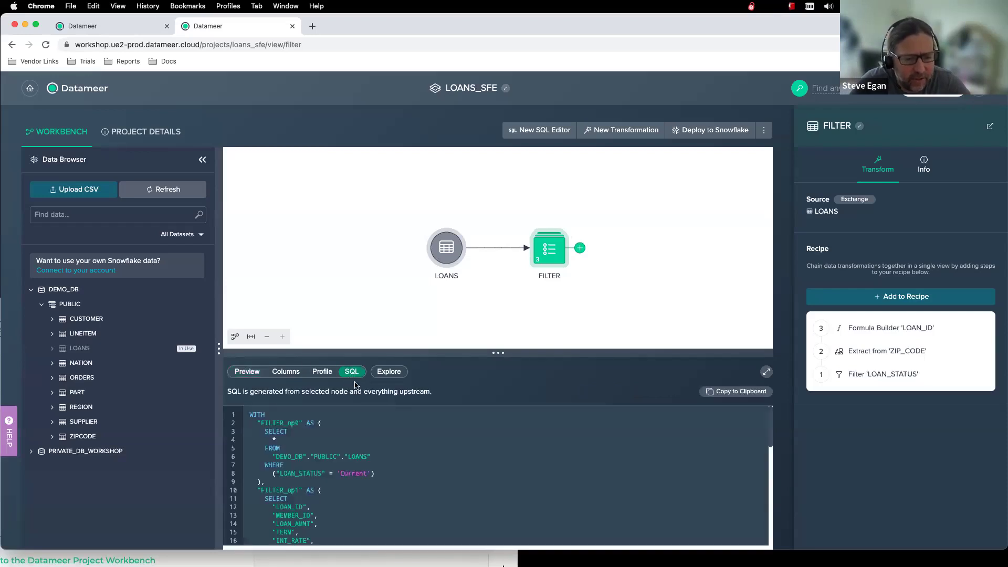
scroll(368, 452, "down", 5)
scroll(368, 451, "up", 5)
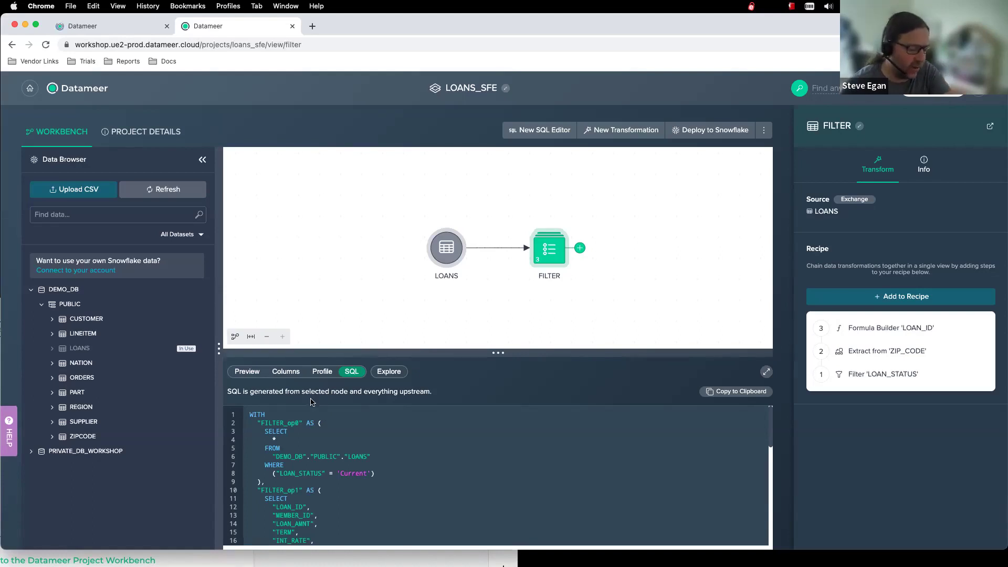
left_click(250, 375)
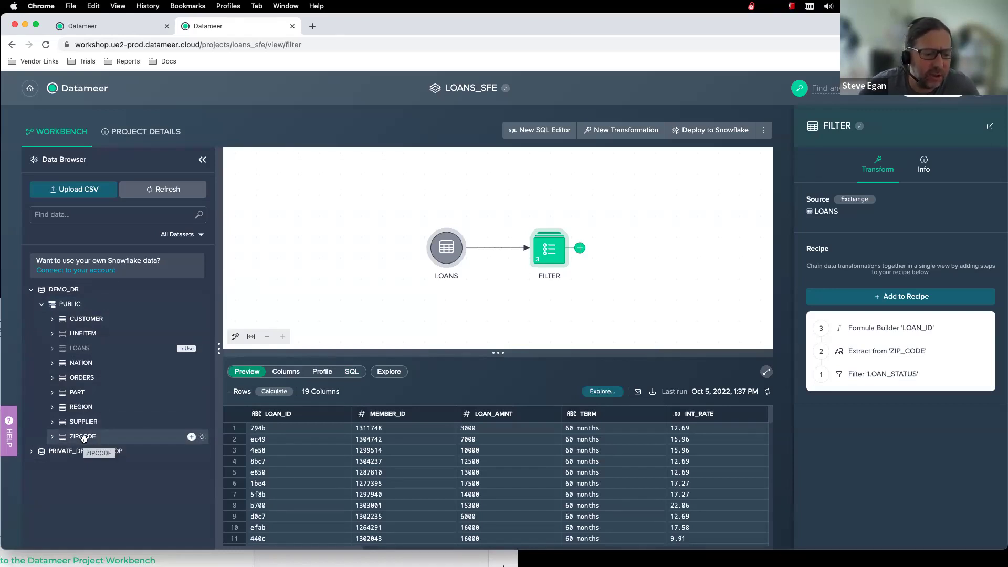
Add the ZIPCODE table to the project canvas and start a join of FILTER with ZIPCODE
left_click_drag(83, 438, 402, 275)
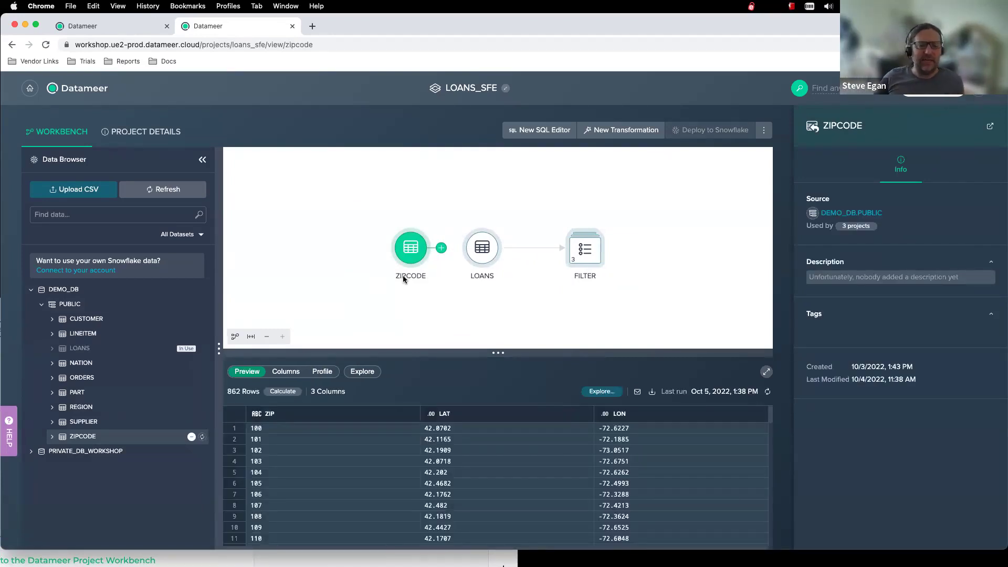
left_click(585, 256)
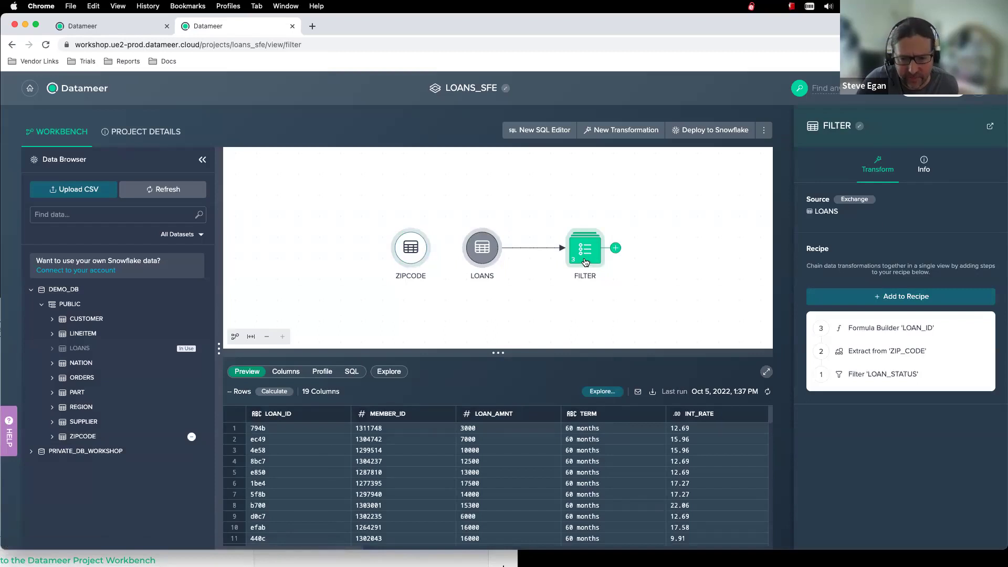
left_click(615, 249)
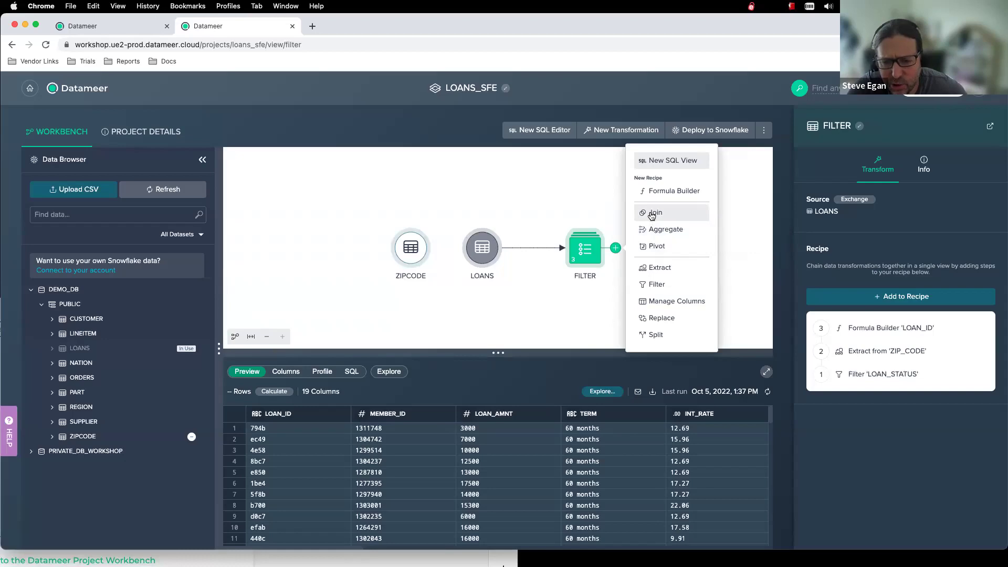
left_click(652, 215)
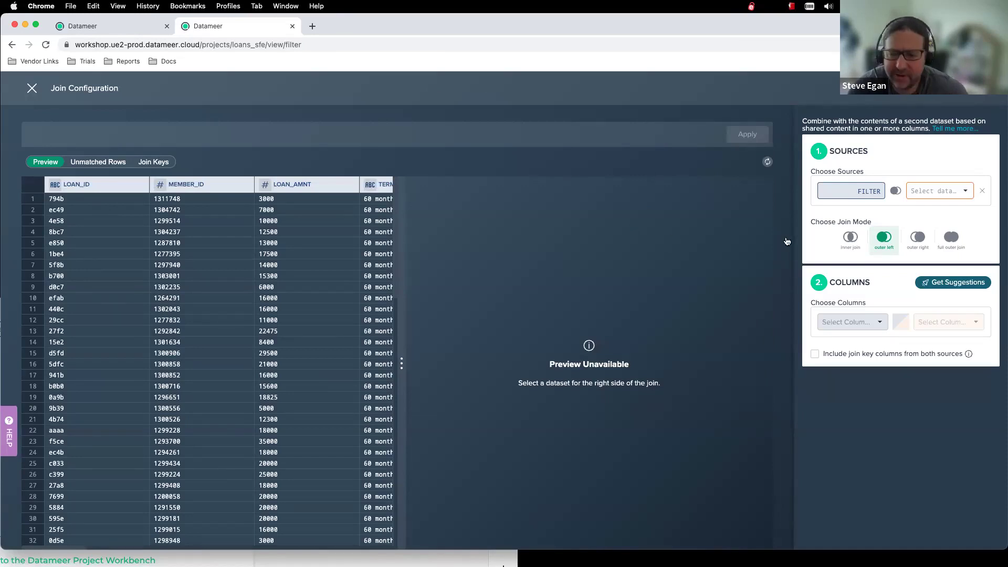
left_click(933, 194)
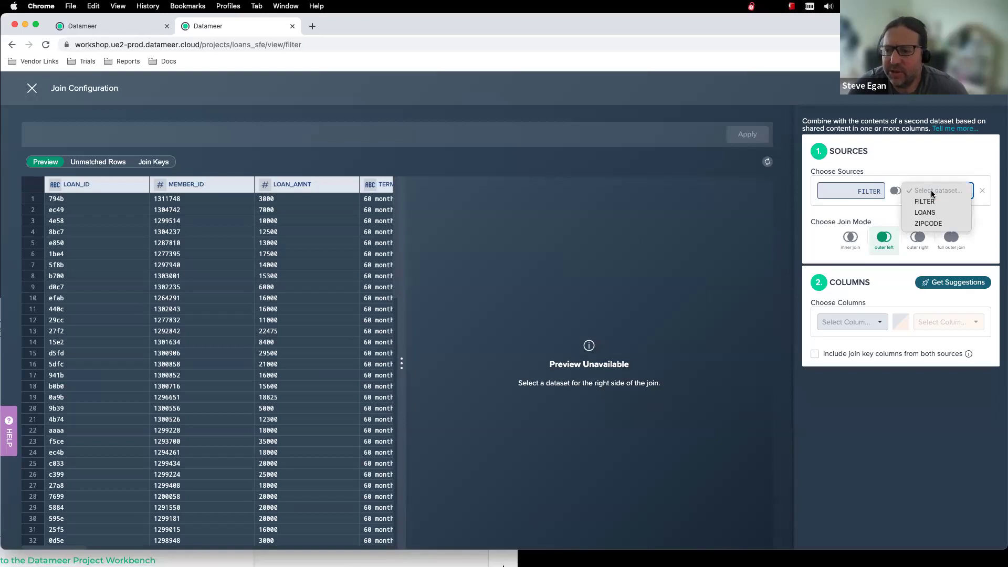
left_click(933, 163)
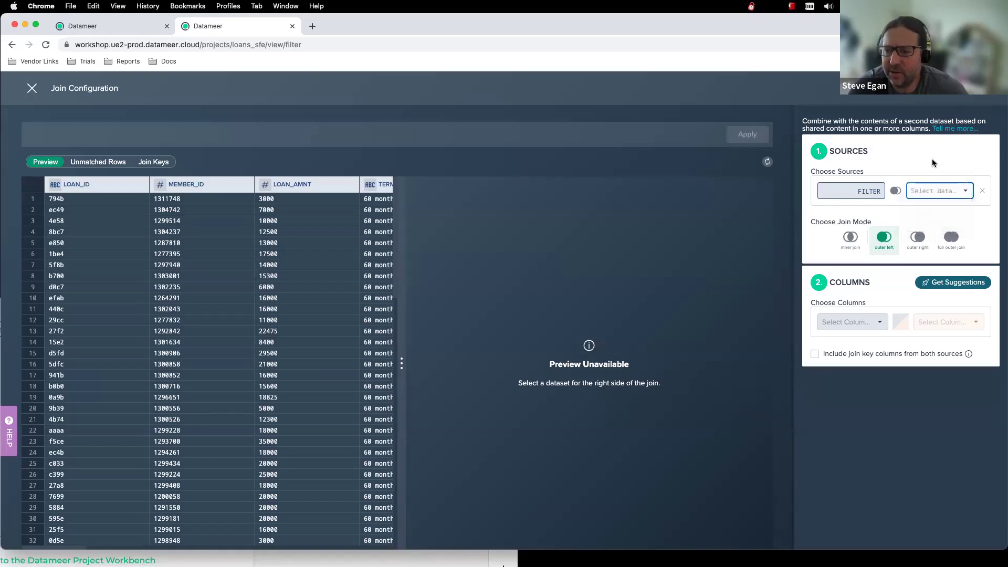
left_click(939, 193)
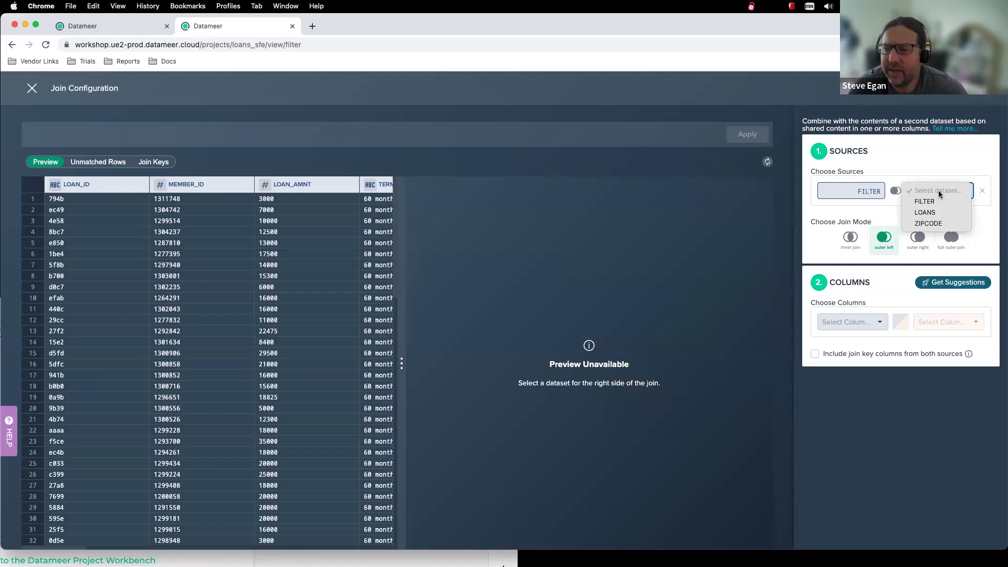
left_click(935, 224)
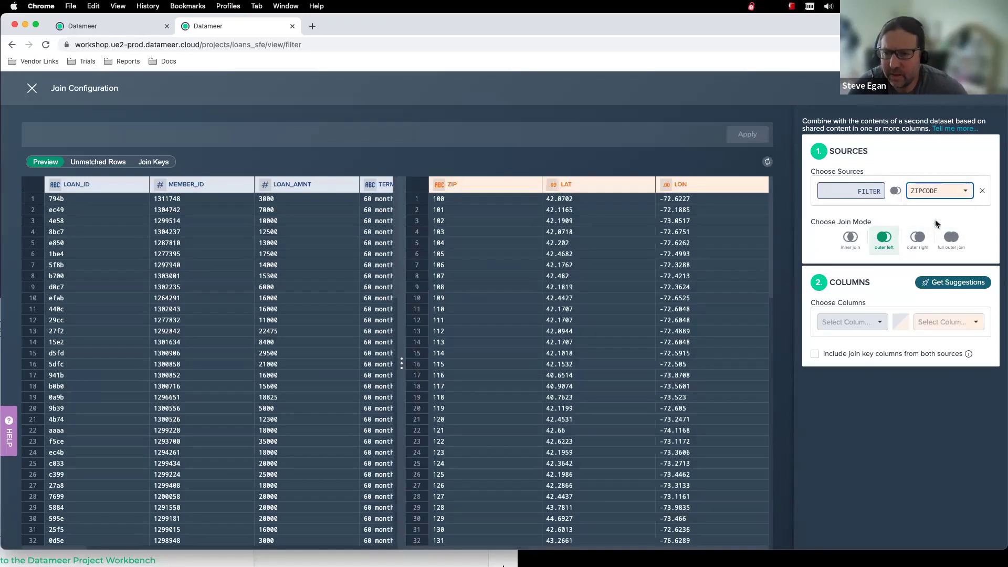
Get column suggestions for the join and choose the ZIP to ZIP pairing as the join key
left_click(949, 287)
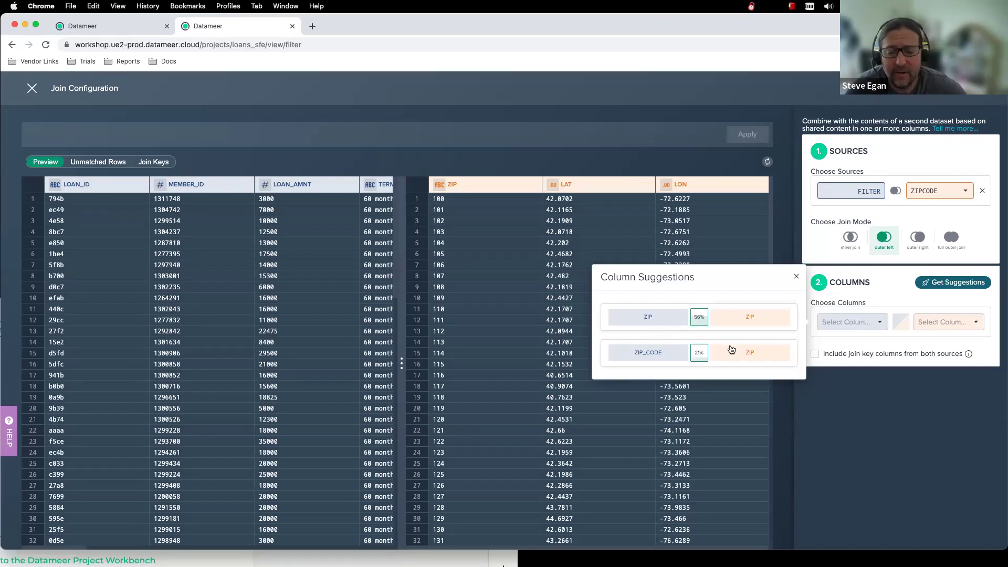
left_click(653, 318)
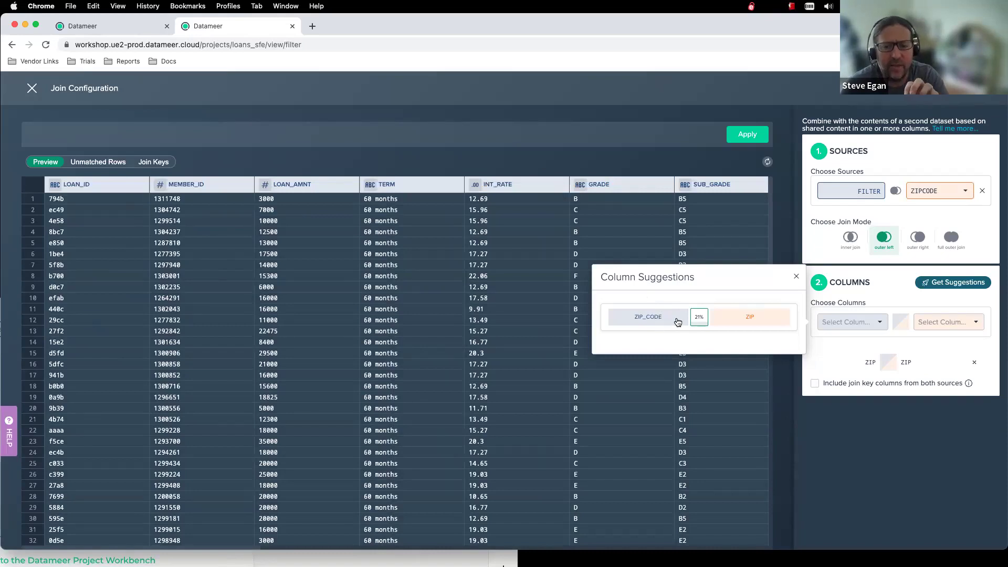
left_click(796, 278)
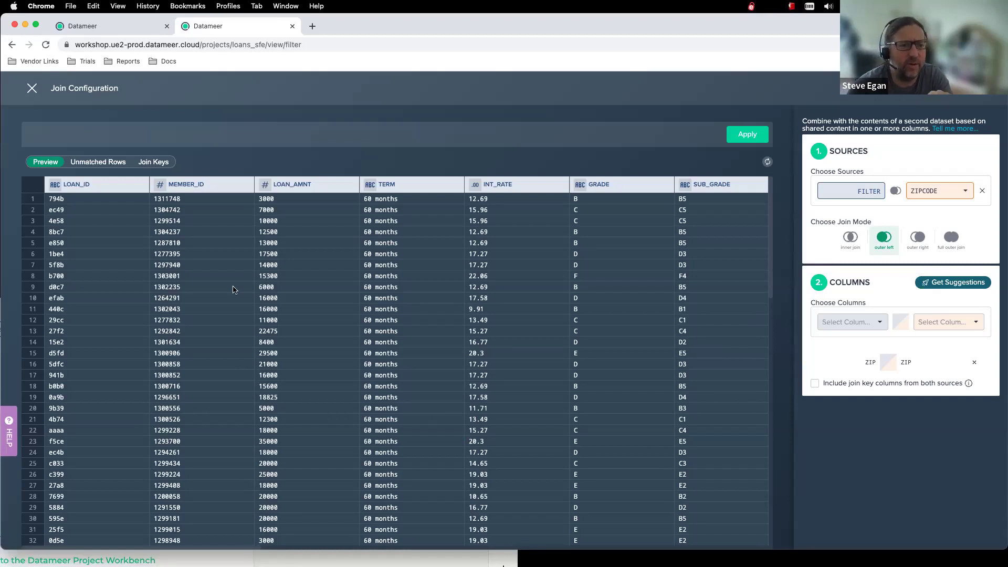
Check the join's unmatched rows and join keys, and apply the outer left join to the project
left_click(98, 162)
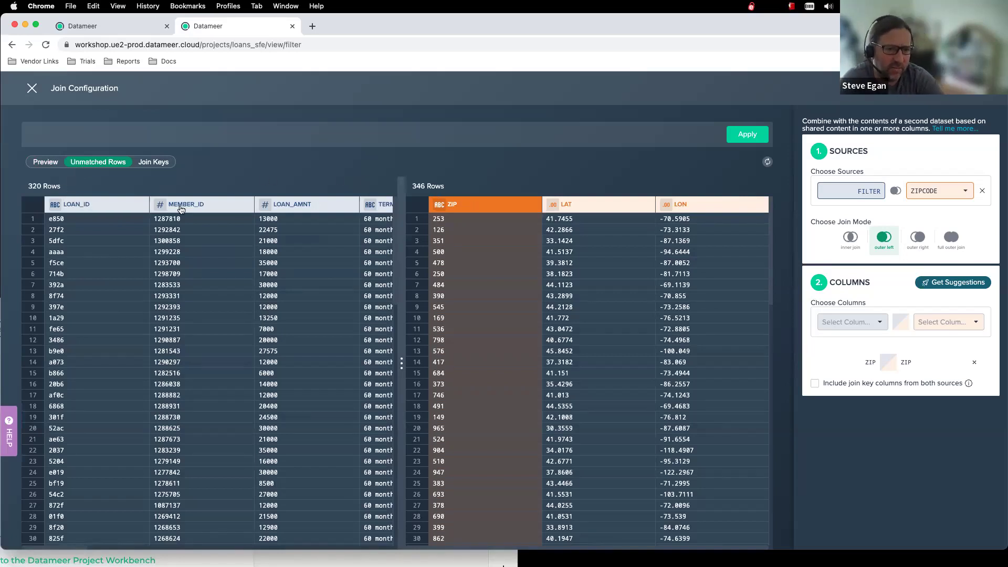
left_click(153, 162)
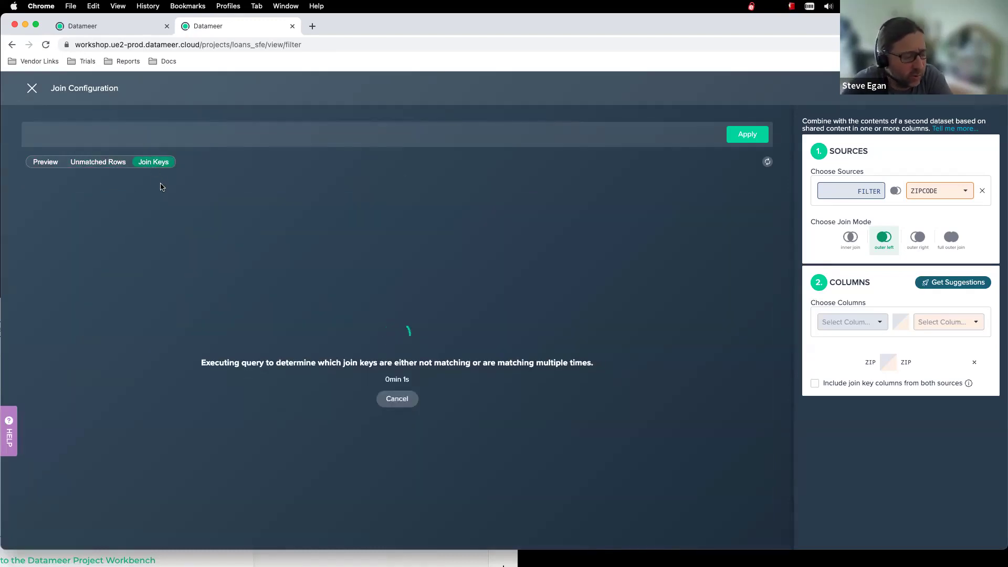
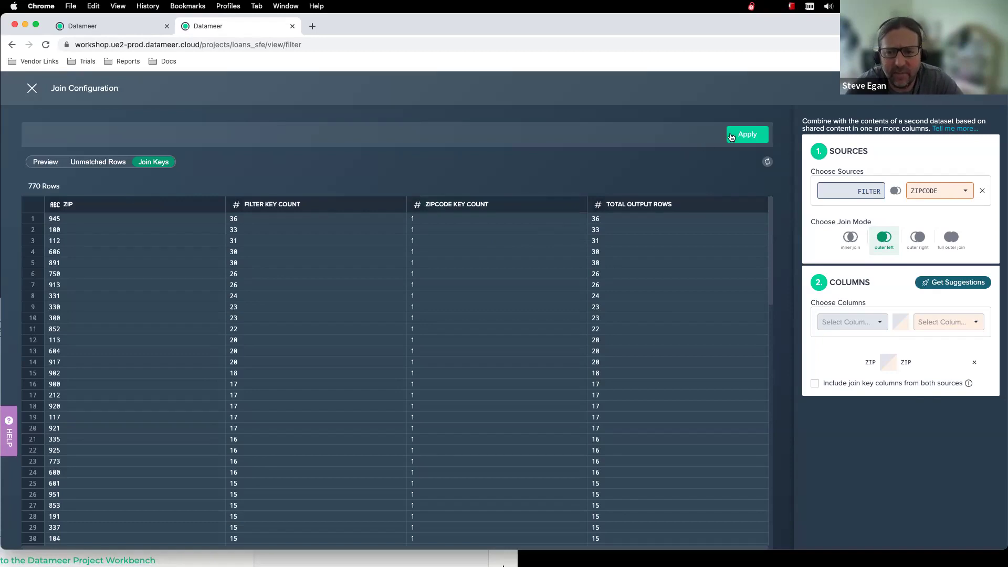
left_click(747, 135)
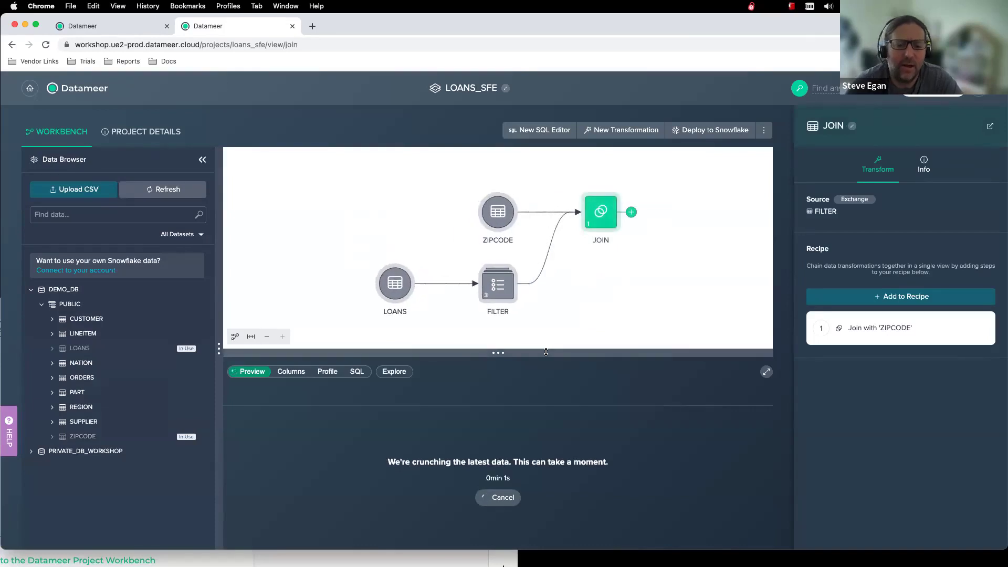
left_click_drag(548, 349, 546, 369)
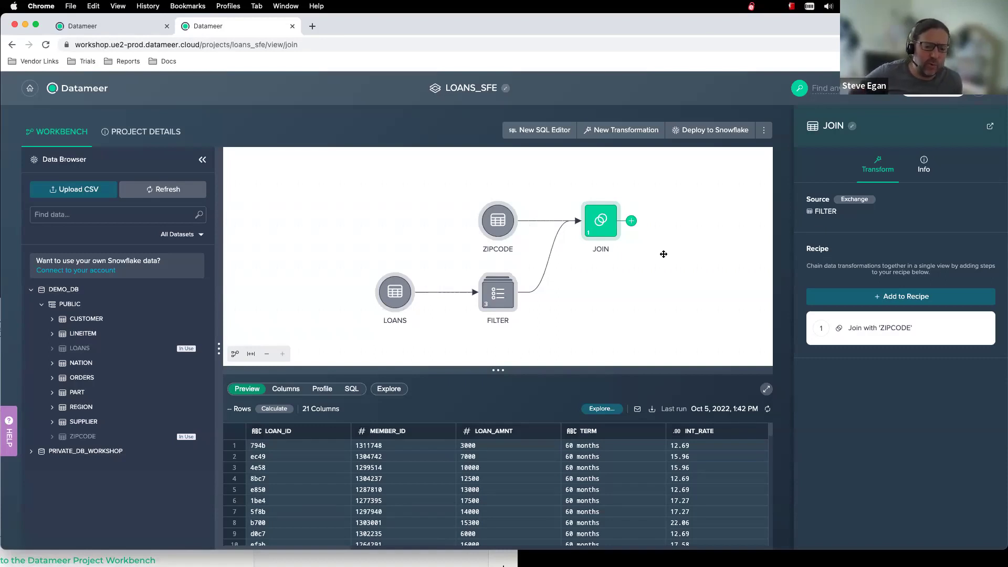
Start an Aggregate recipe on the JOIN node and group it by the ADDR_STATE column
left_click(632, 221)
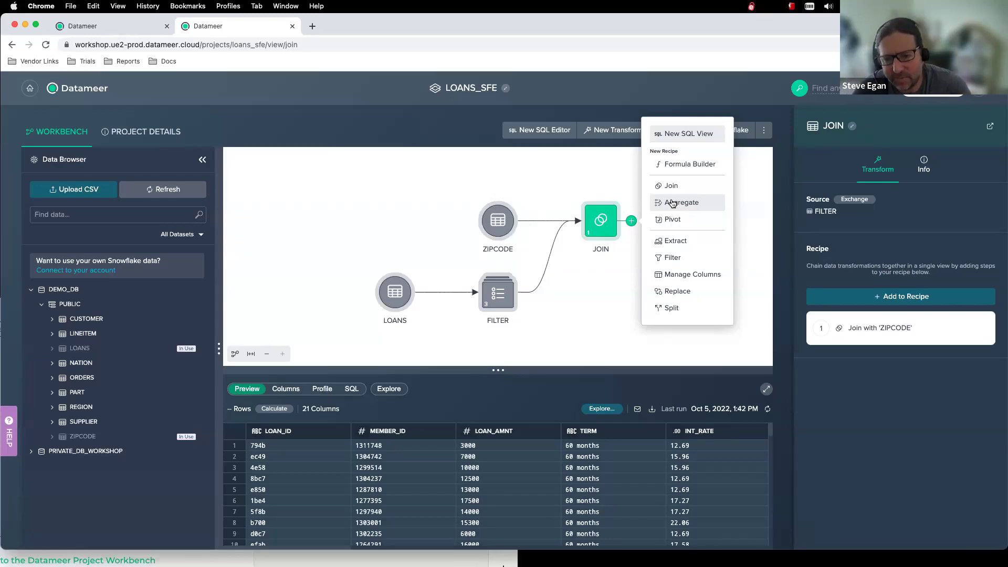
left_click(672, 204)
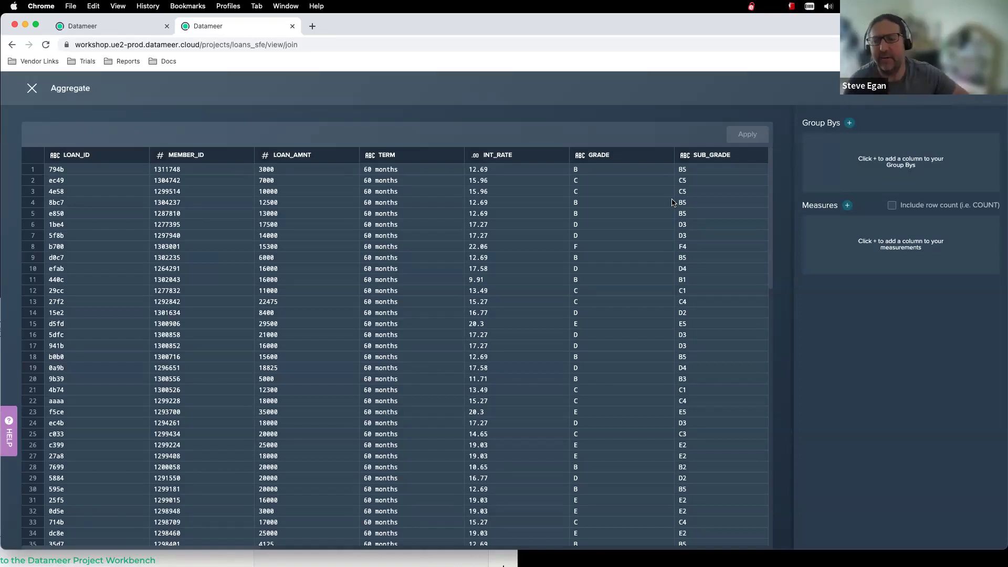
left_click(849, 124)
scroll(742, 236, "down", 3)
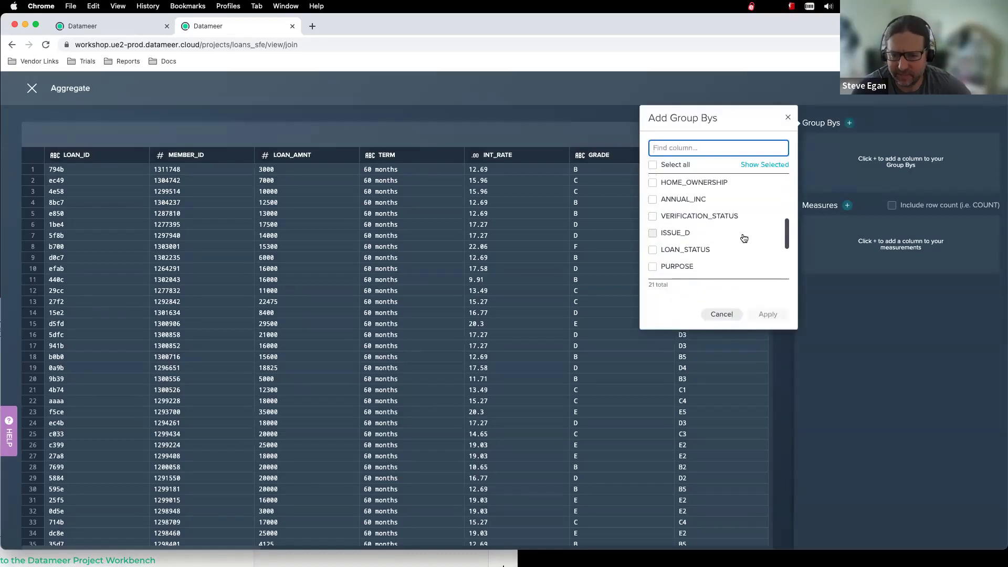
scroll(744, 237, "down", 2)
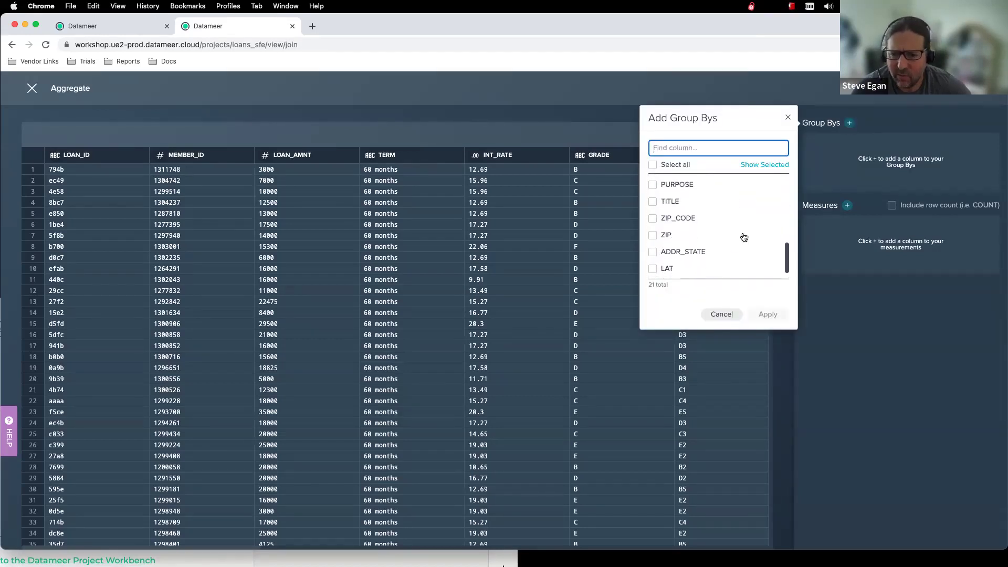
scroll(744, 237, "down", 1)
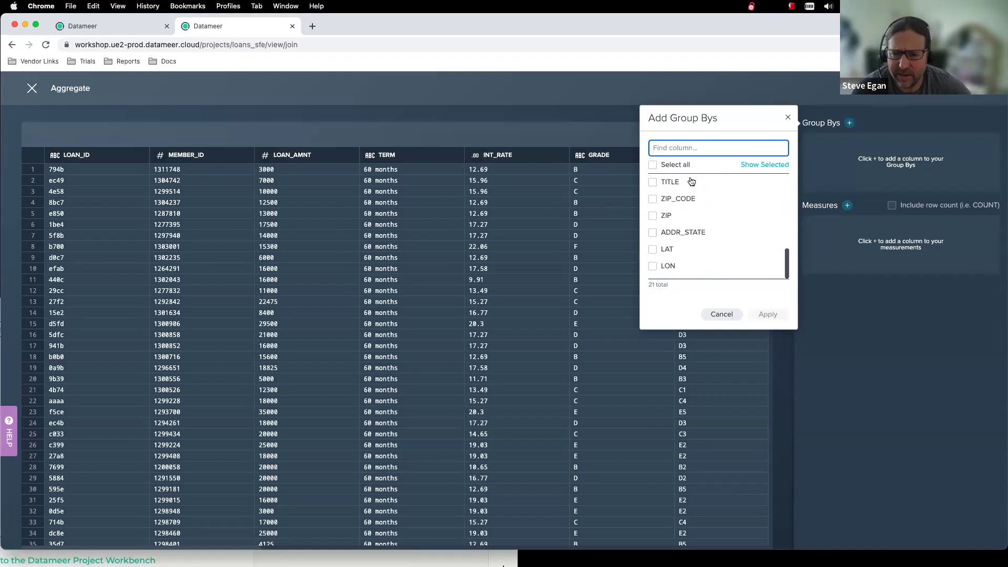
scroll(724, 205, "up", 6)
scroll(724, 206, "down", 6)
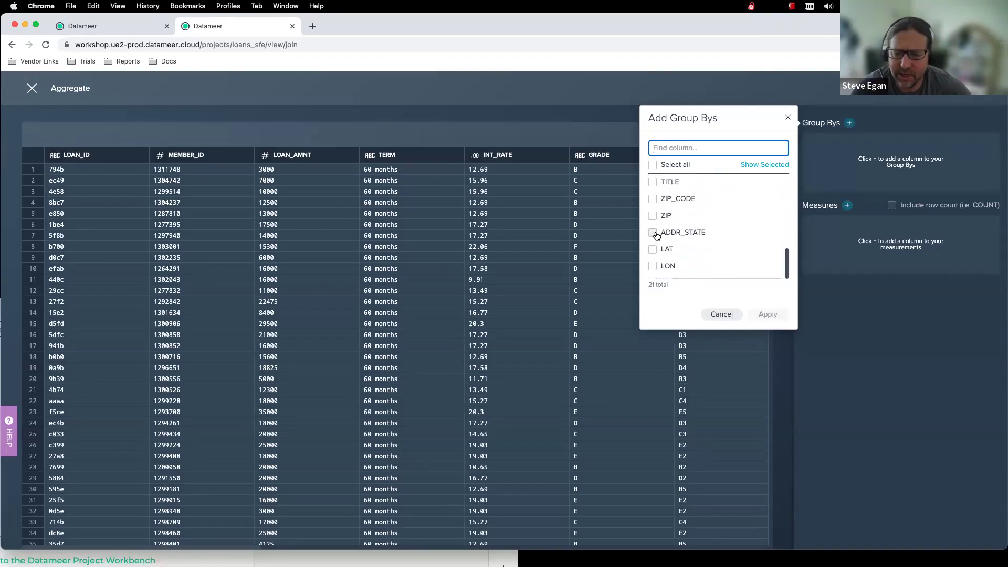
type("a")
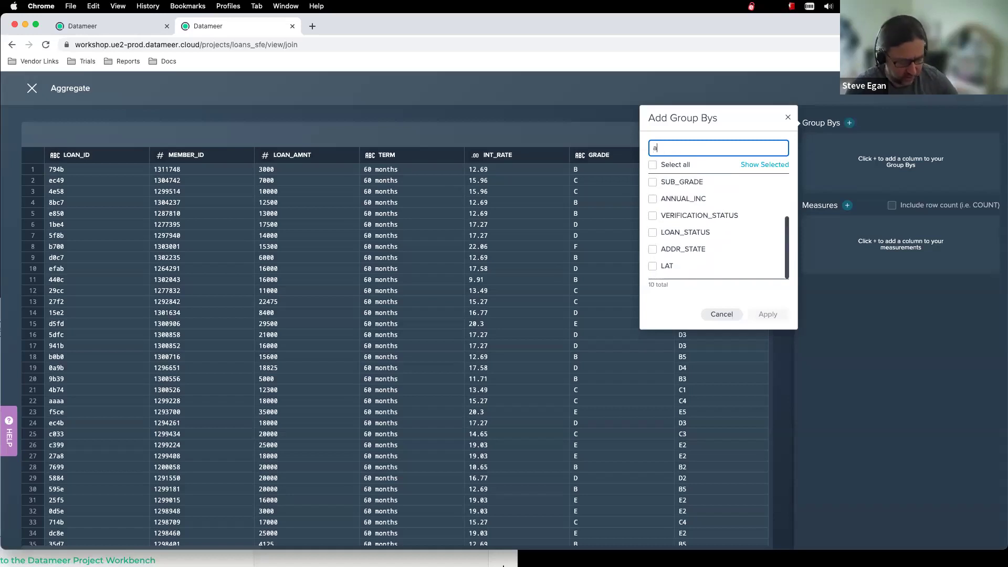
type("dd")
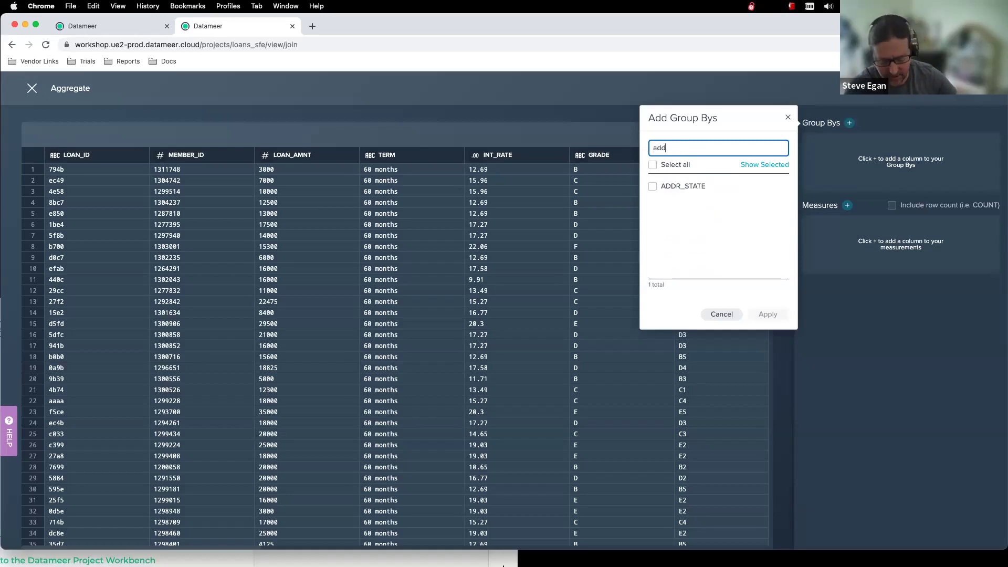
left_click(654, 189)
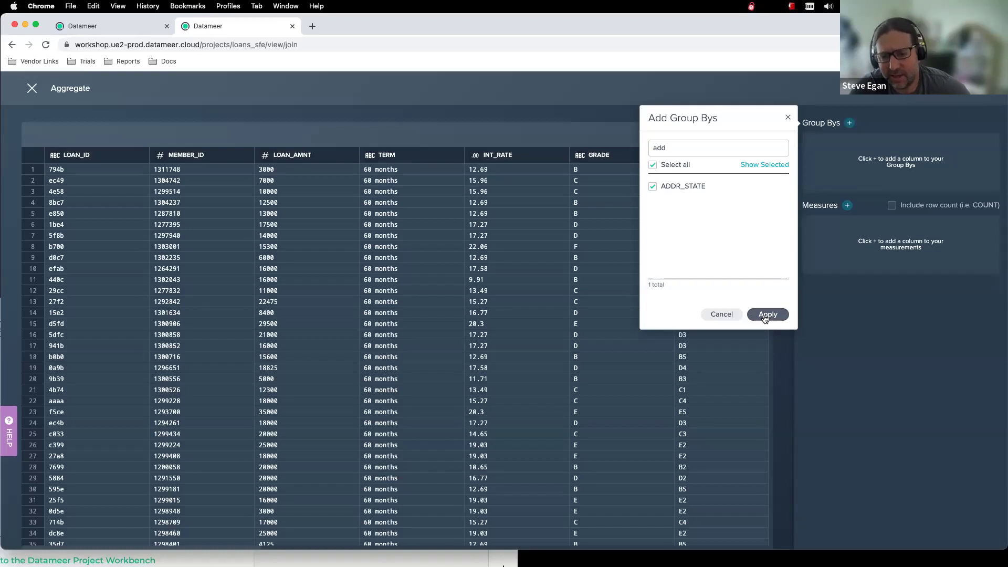
left_click(766, 315)
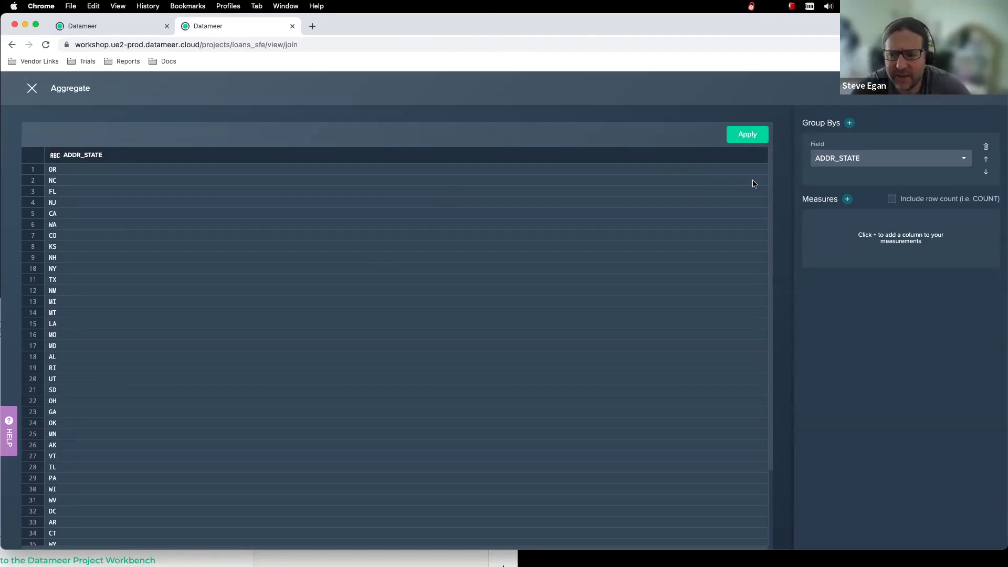
Add INT_RATE as a measure with the Avg aggregate function and apply the aggregation to the project
left_click(848, 201)
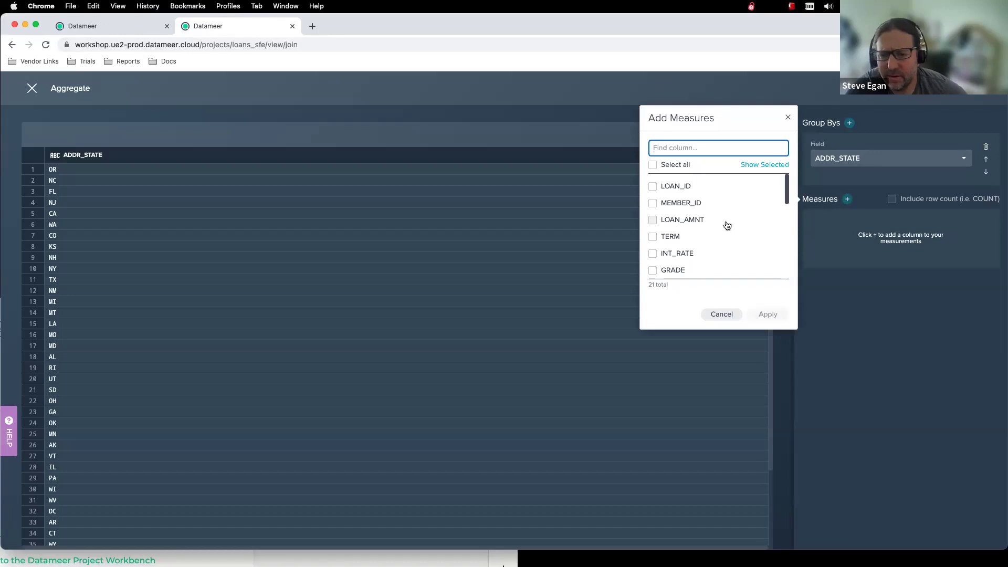
left_click(653, 255)
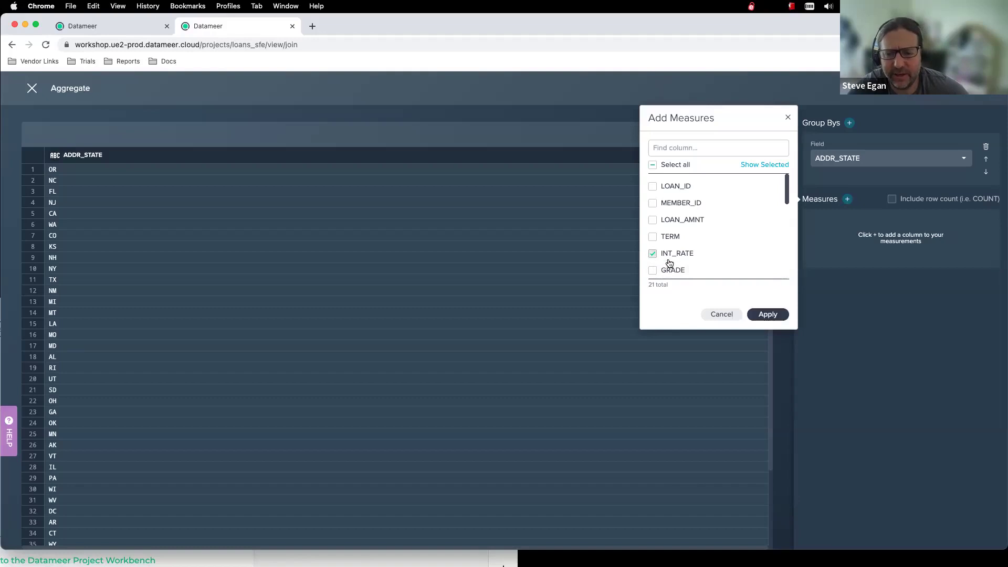
left_click(766, 315)
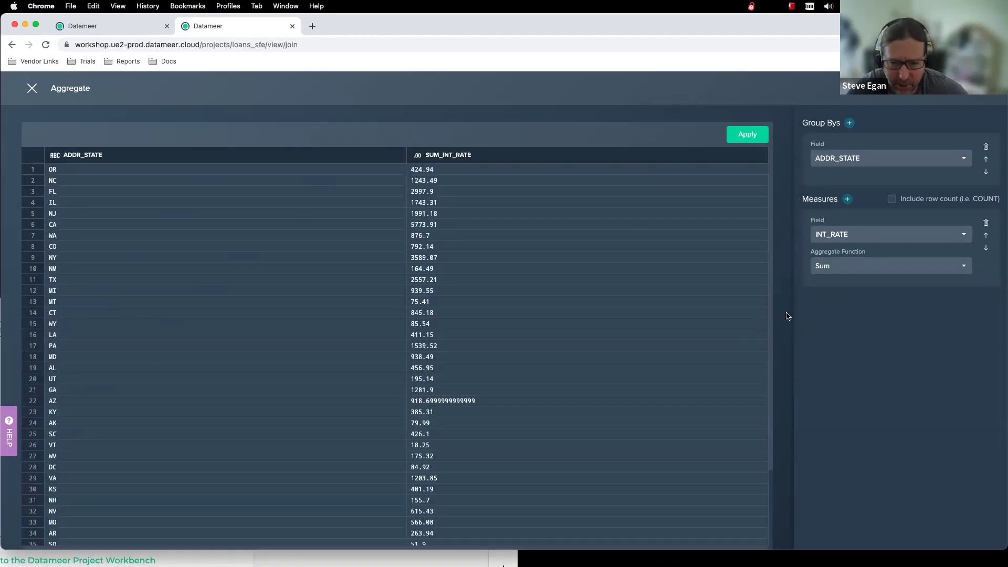
left_click(827, 266)
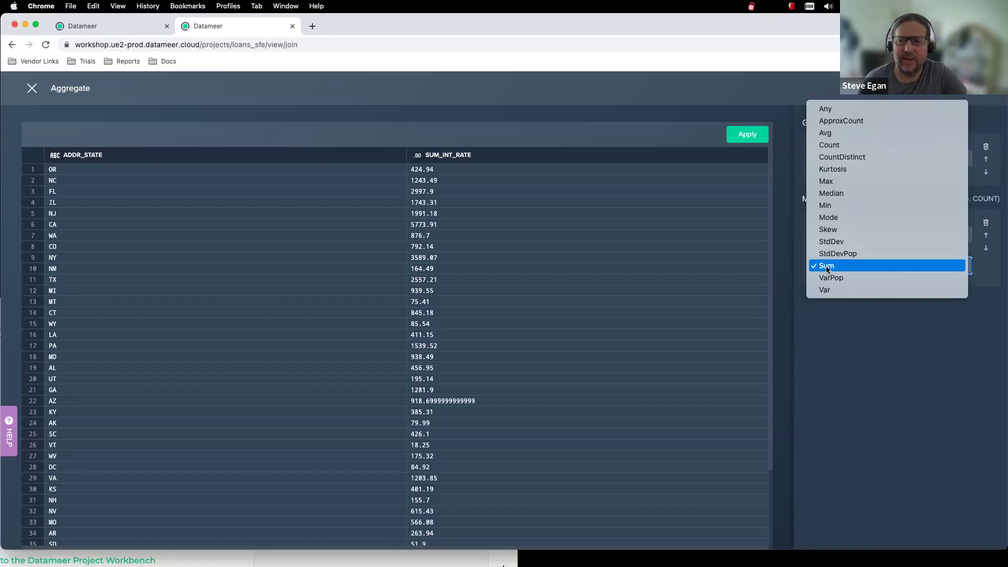
left_click(832, 136)
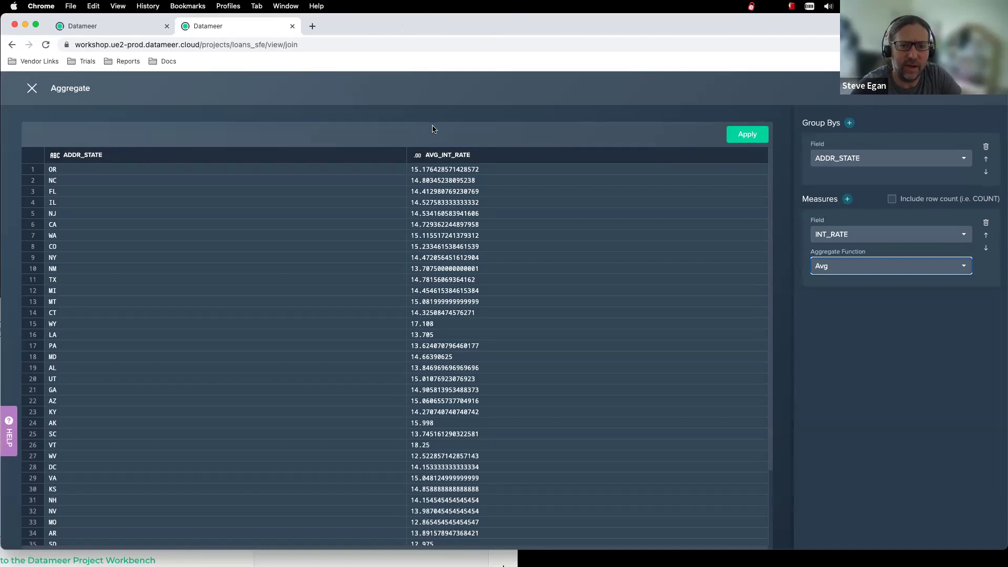
left_click(742, 137)
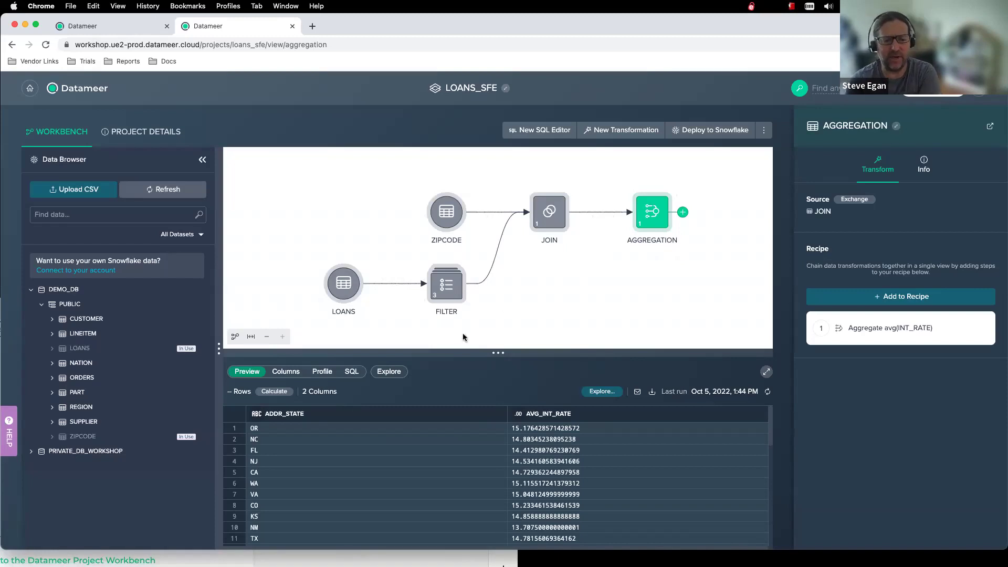
Check the SQL generated for the AGGREGATION node and return to its data preview
left_click(352, 371)
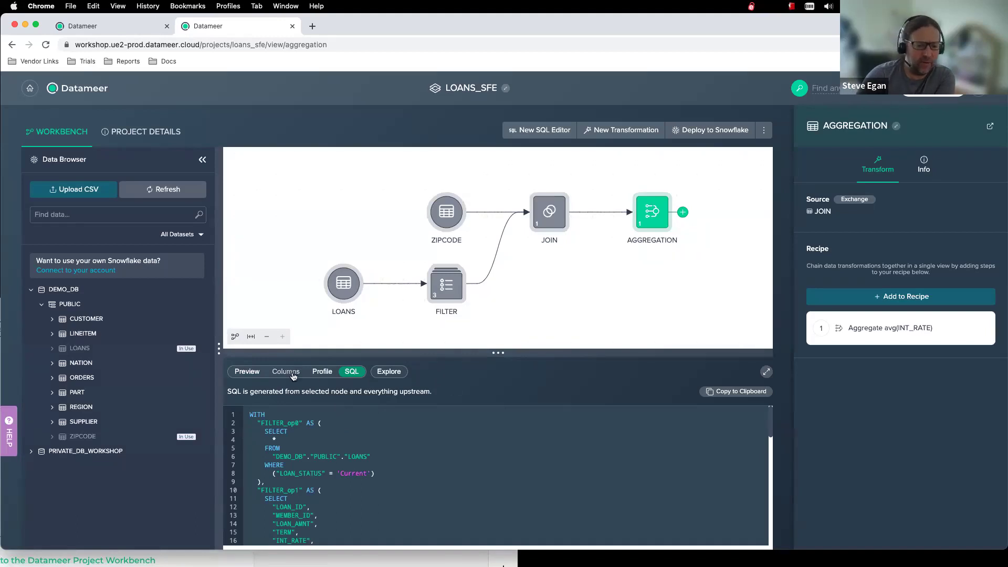
left_click(251, 376)
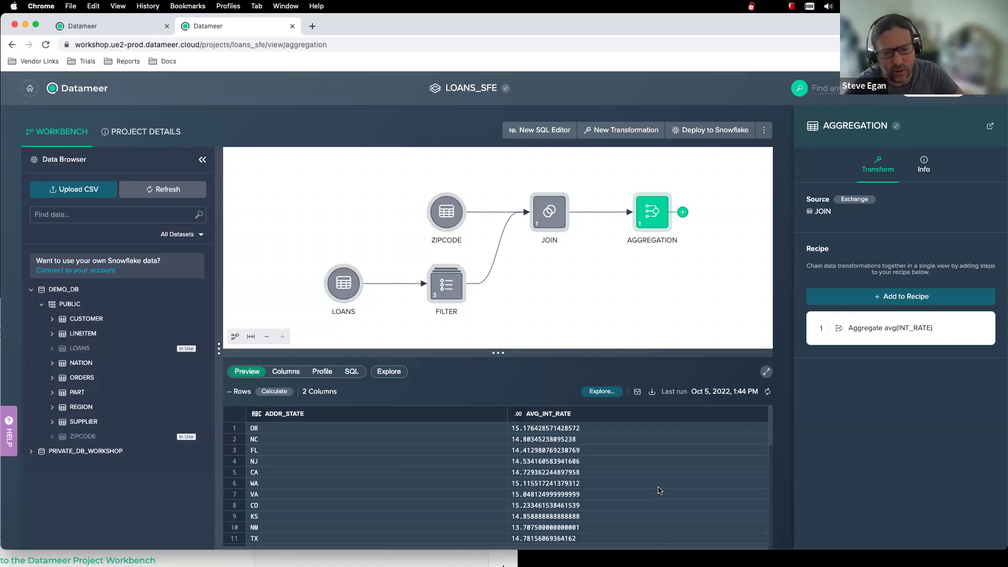
Start deploying the AGGREGATION node to Snowflake as a table and name it AGGREGATION_SFE1
left_click(710, 134)
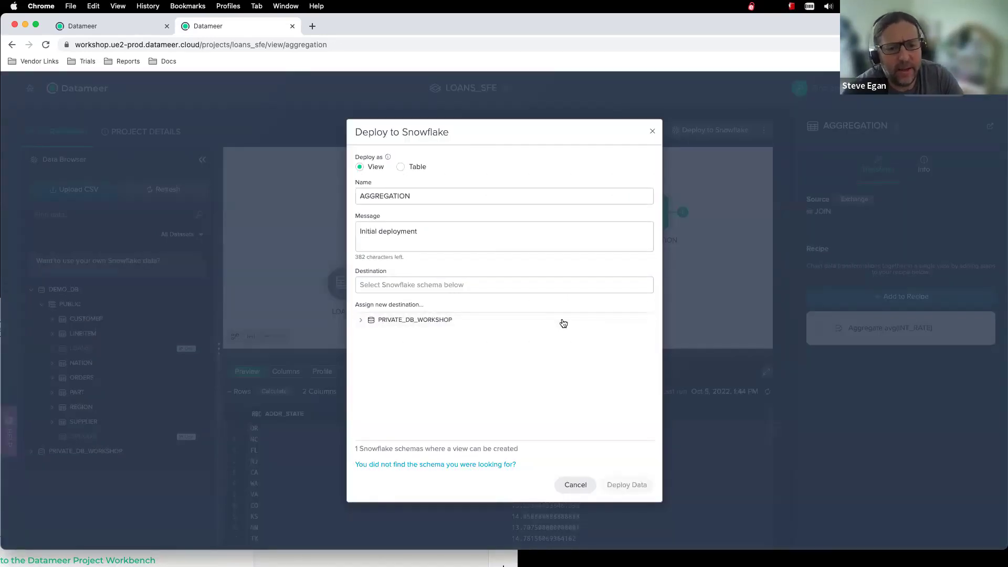
left_click(401, 169)
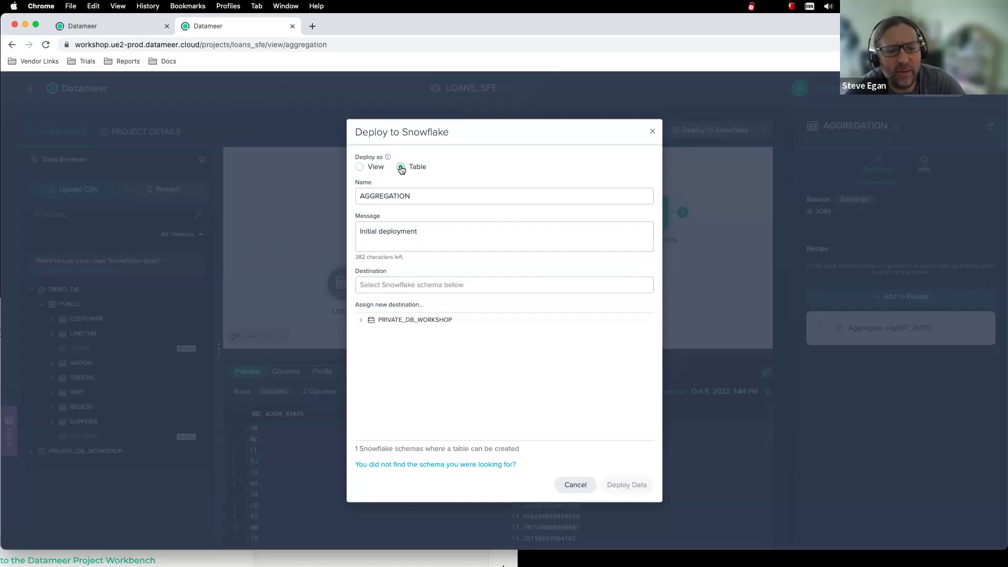
left_click(427, 196)
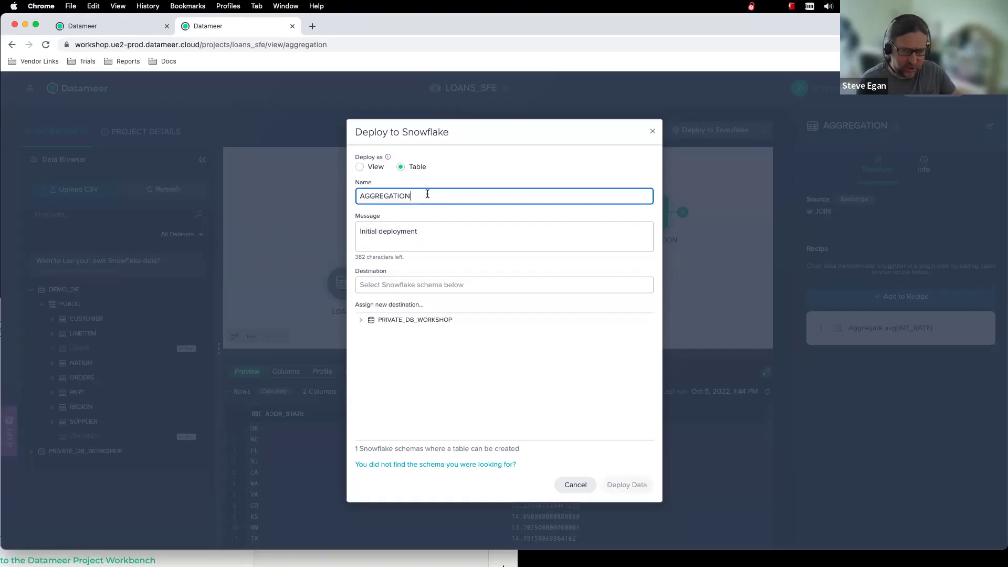
type("_SFE1")
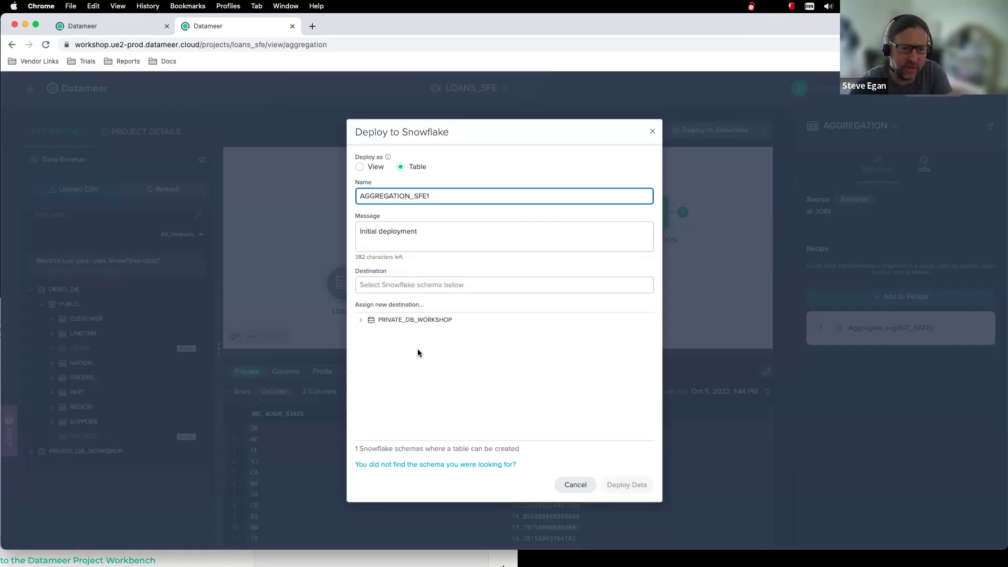
Choose the PUBLIC schema of PRIVATE_DB_WORKSHOP as the destination and deploy the data
left_click(361, 320)
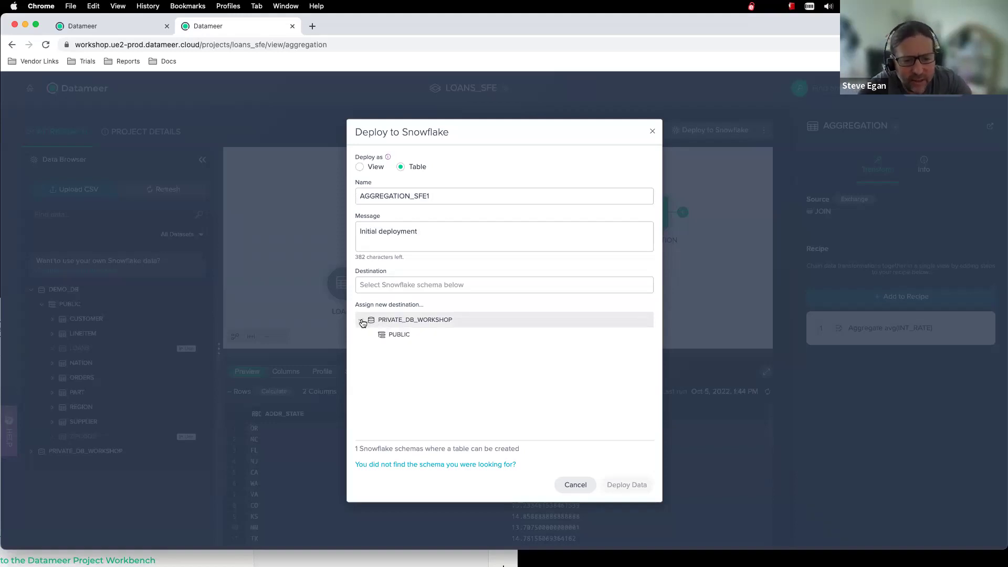
left_click(401, 337)
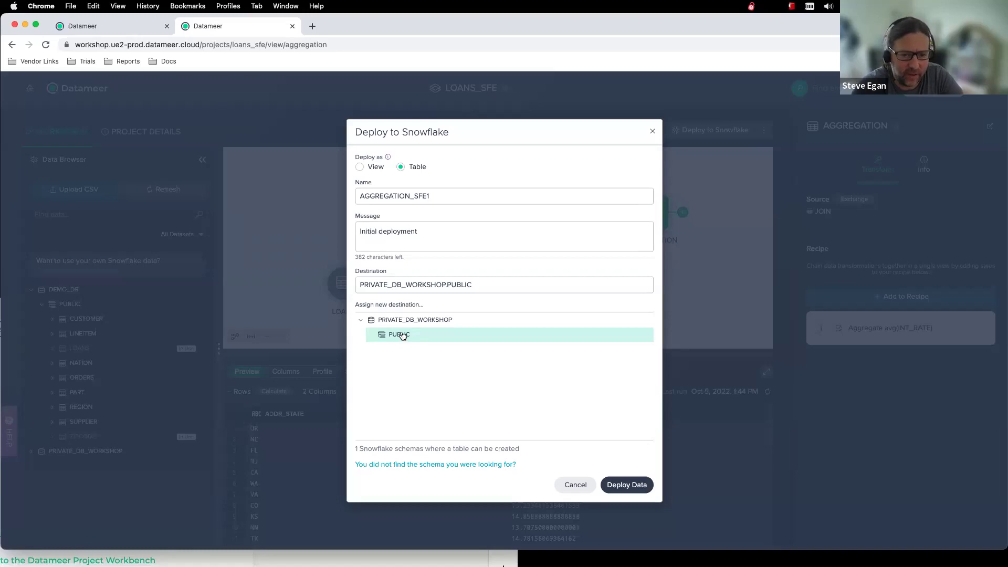
left_click(627, 485)
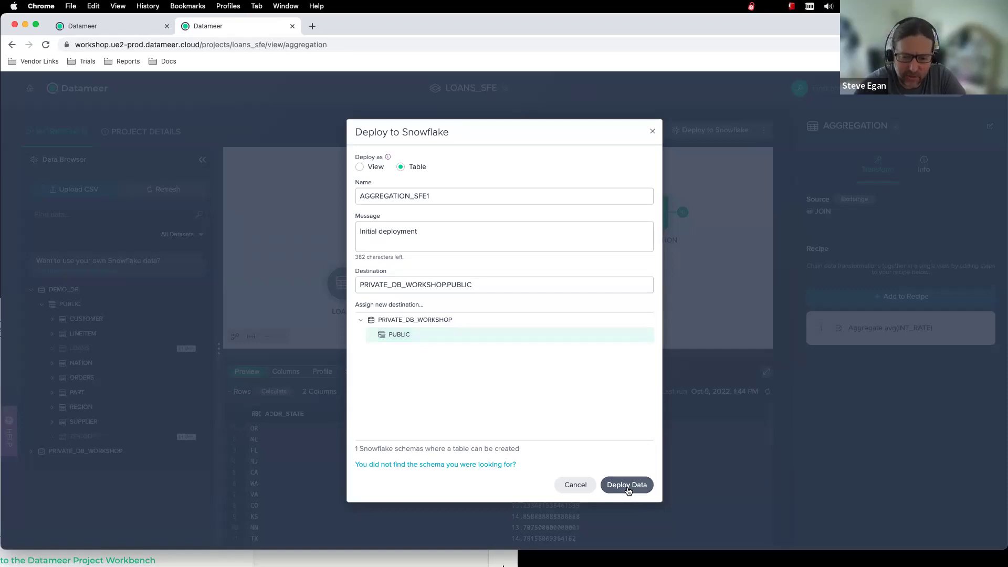
left_click(627, 485)
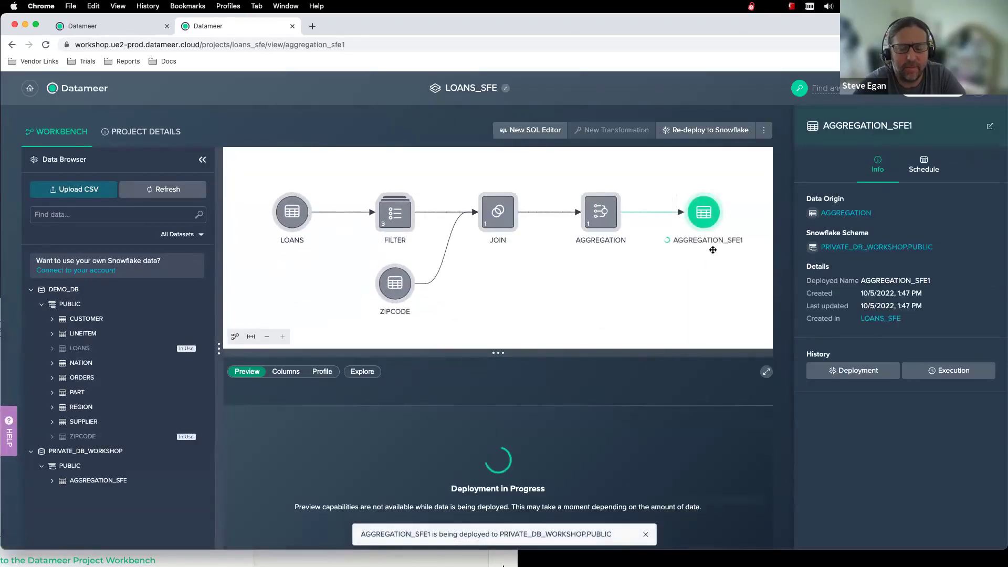
left_click(646, 534)
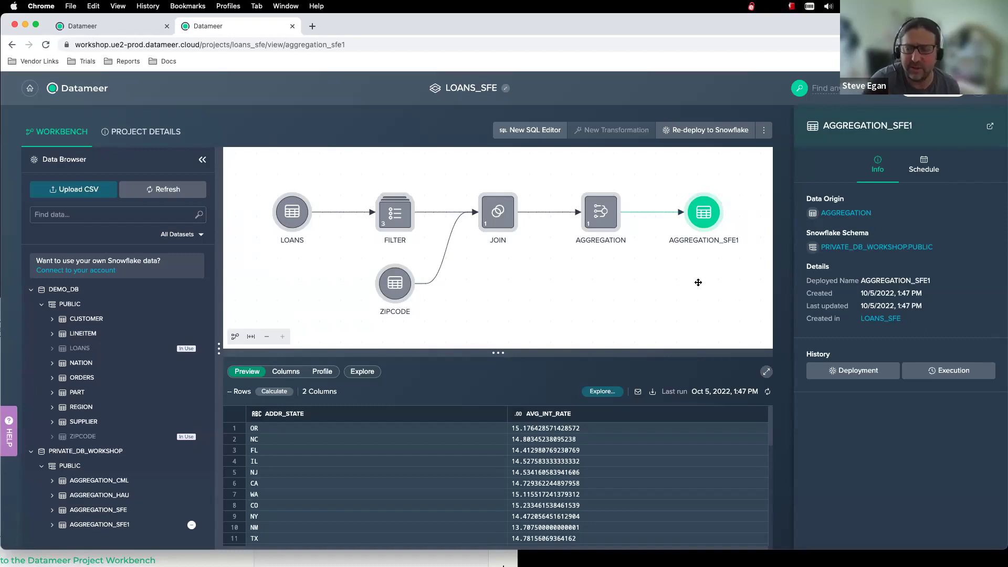
Try enabling the scheduler for AGGREGATION_SFE1 with a weekly repeat on Monday, Wednesday and Friday
left_click(925, 171)
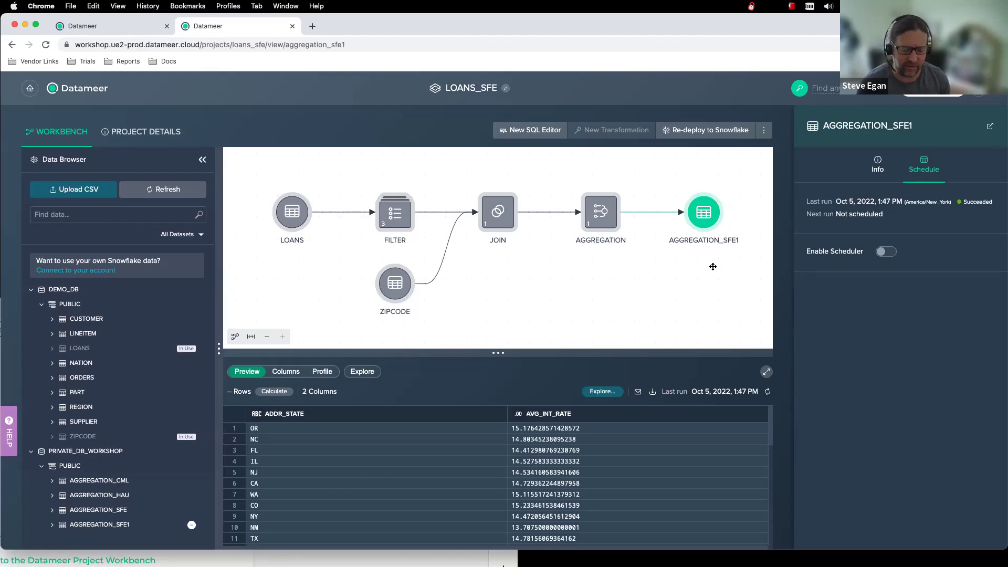
left_click(882, 253)
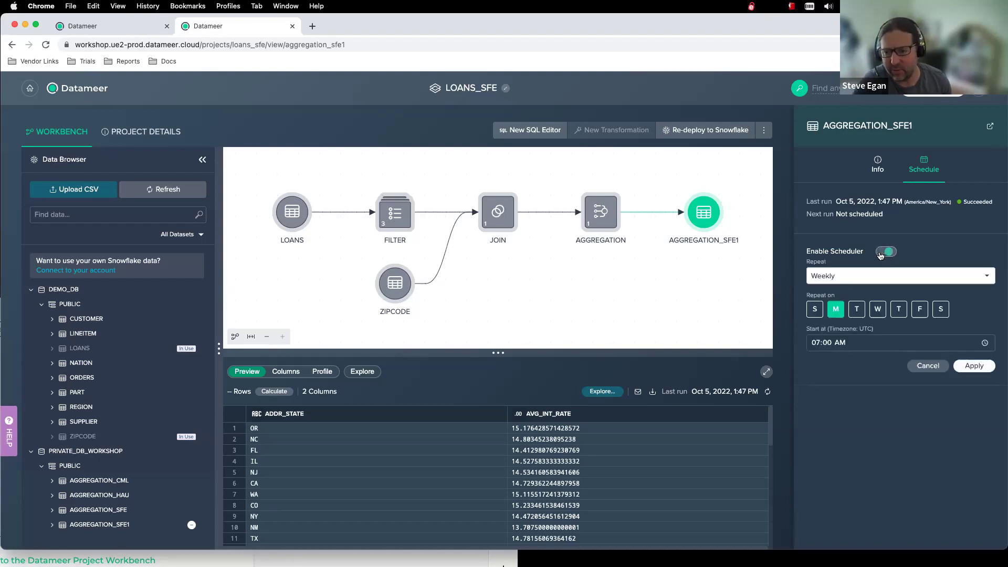
left_click(877, 309)
left_click(918, 312)
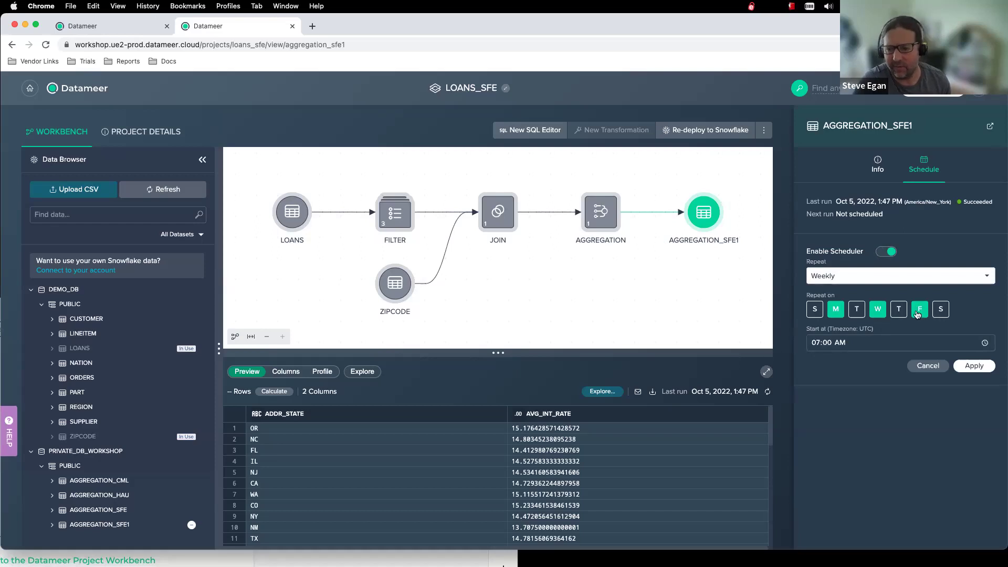
Look at the scheduler's Custom repeat option with its cron pattern, and return the repeat setting to Weekly
left_click(864, 276)
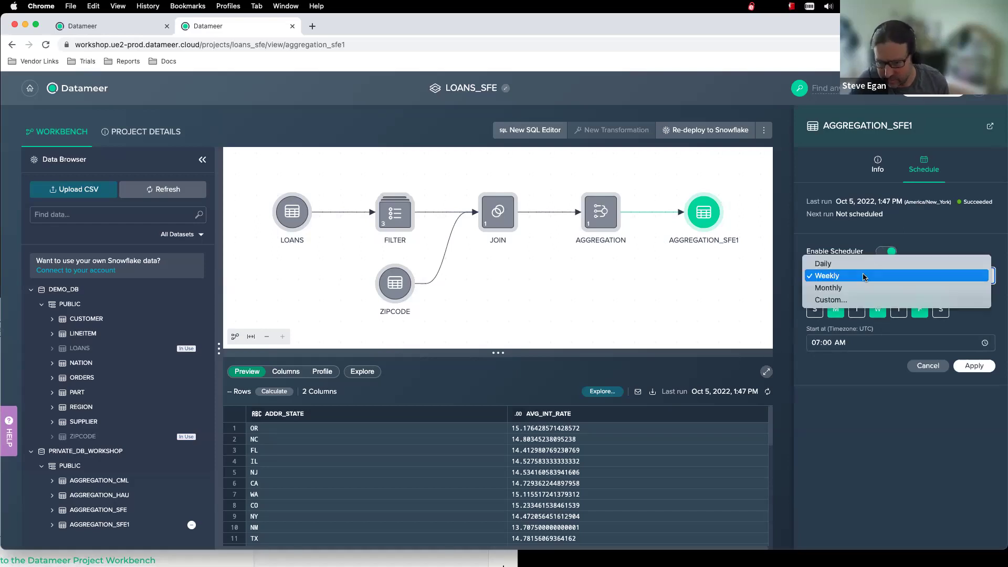
left_click(855, 301)
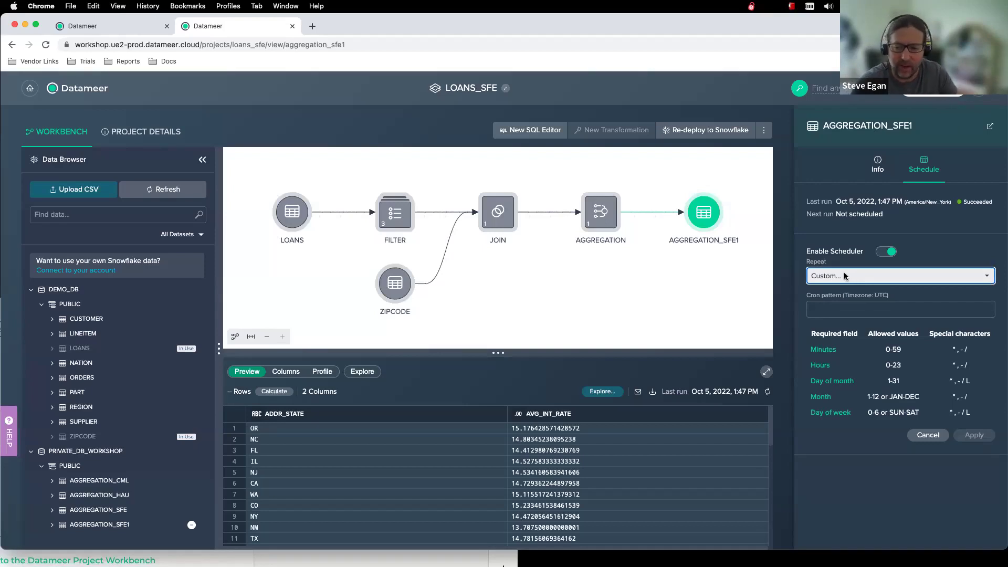
left_click(844, 275)
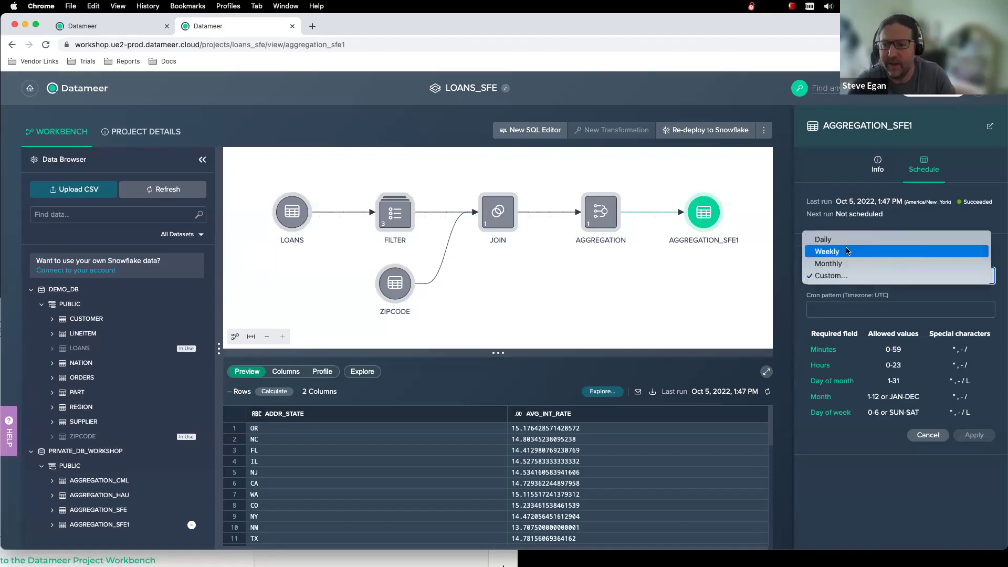
left_click(846, 252)
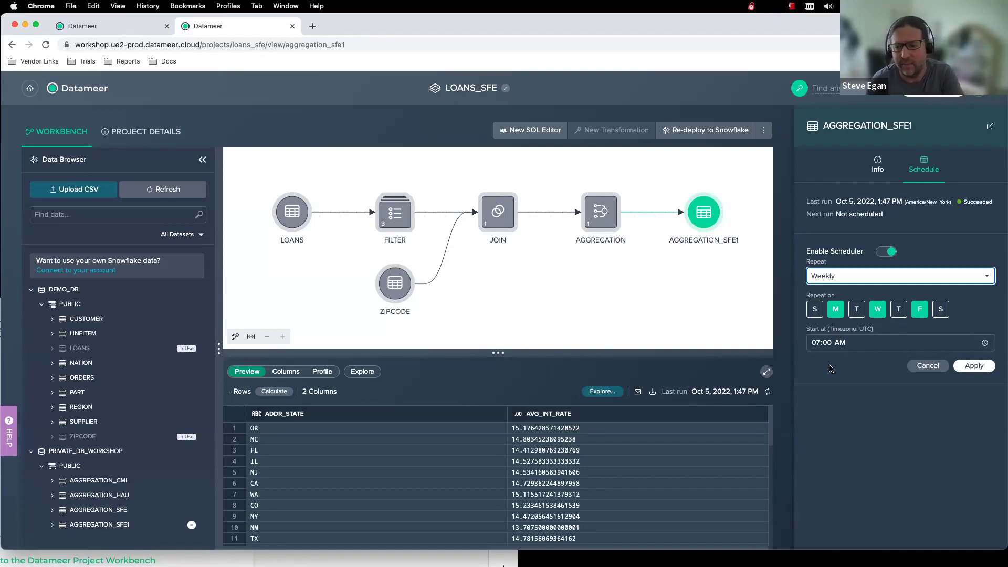
Review the deployment history of AGGREGATION_SFE1, including the SQL procedure behind version 1, and close it
left_click(877, 165)
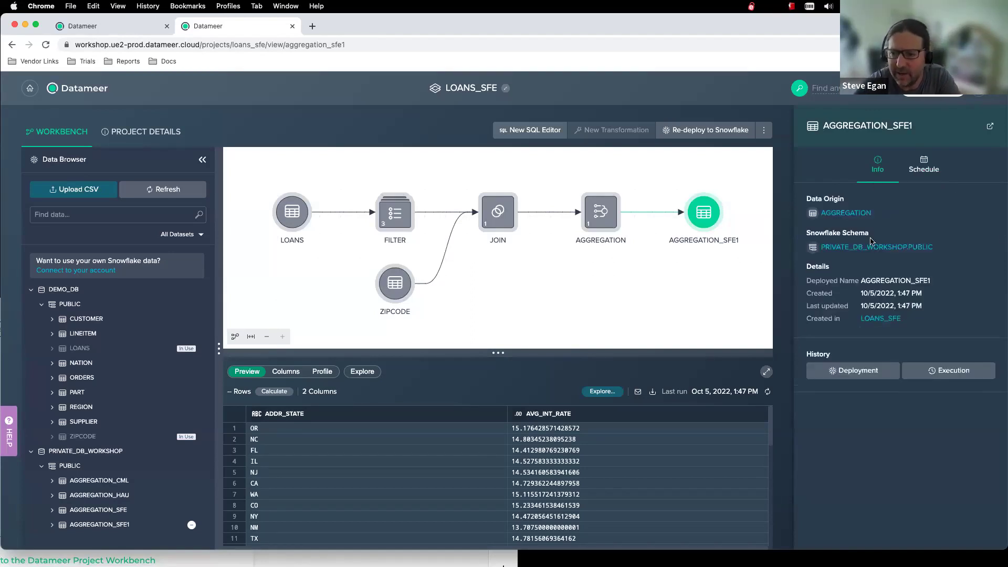
left_click(878, 376)
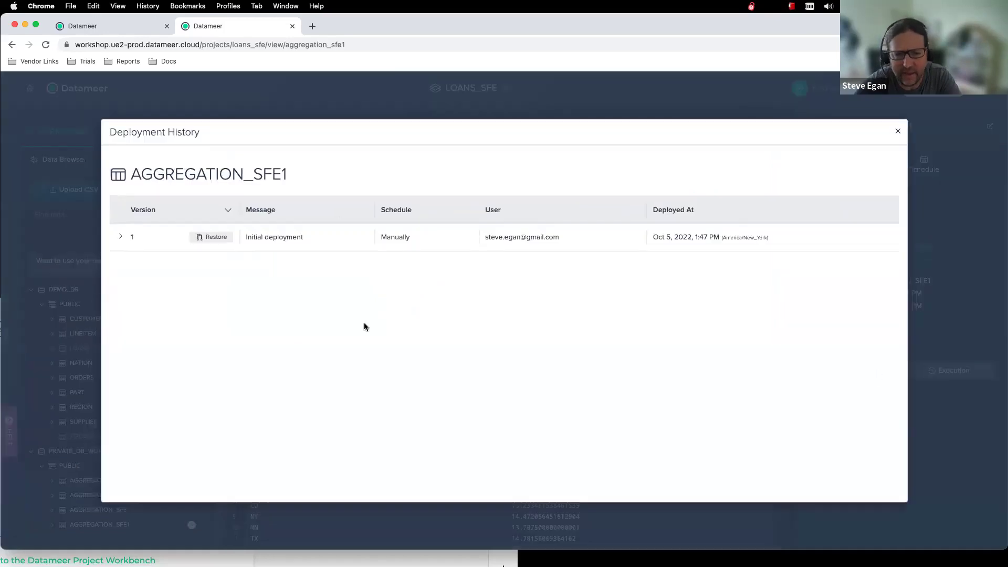
left_click(121, 237)
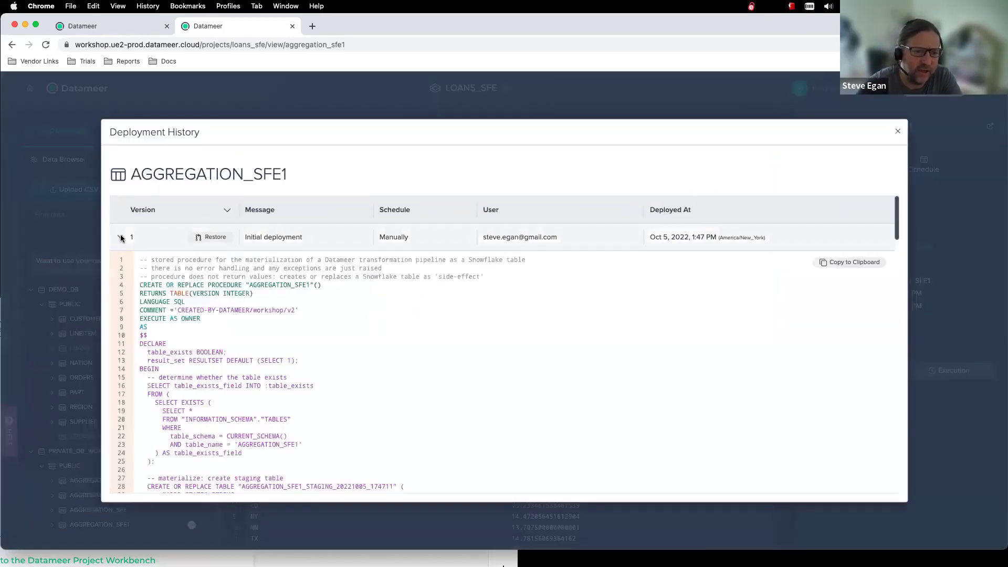
scroll(284, 303, "down", 20)
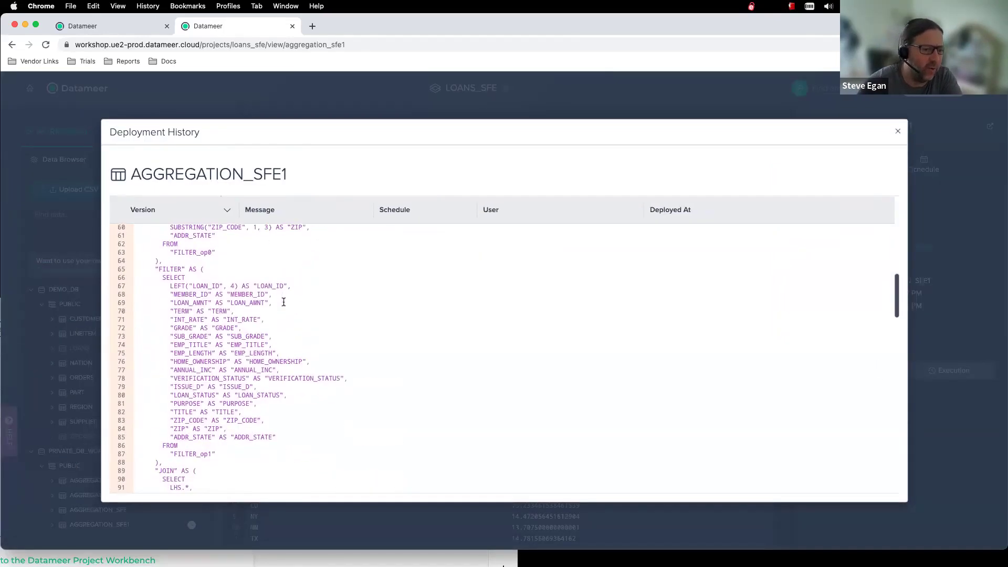
left_click(897, 133)
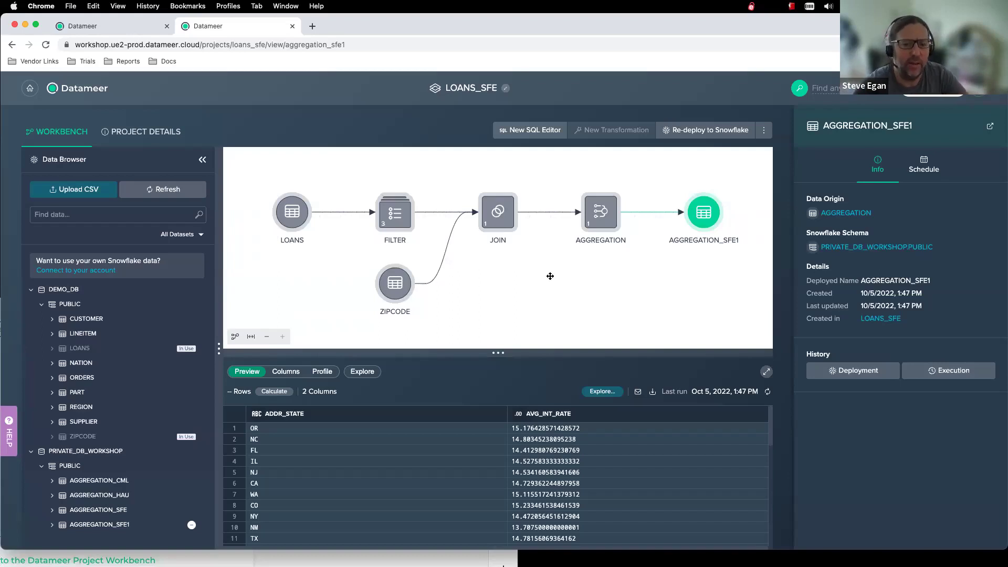
Explore the JOIN node's results with an aggregate that uses ANNUAL_INC as dimension and a bin of 20000
left_click(503, 216)
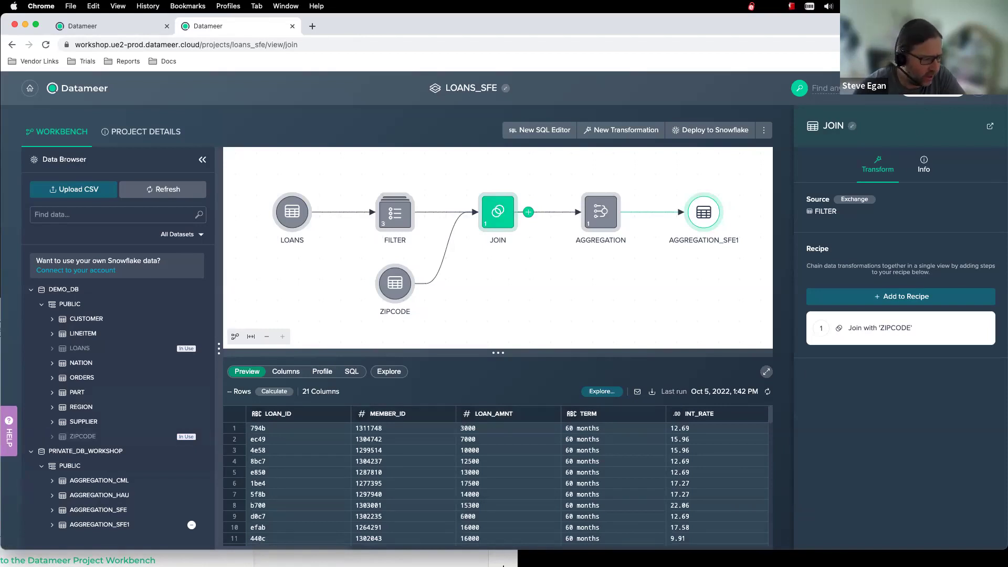
left_click(601, 393)
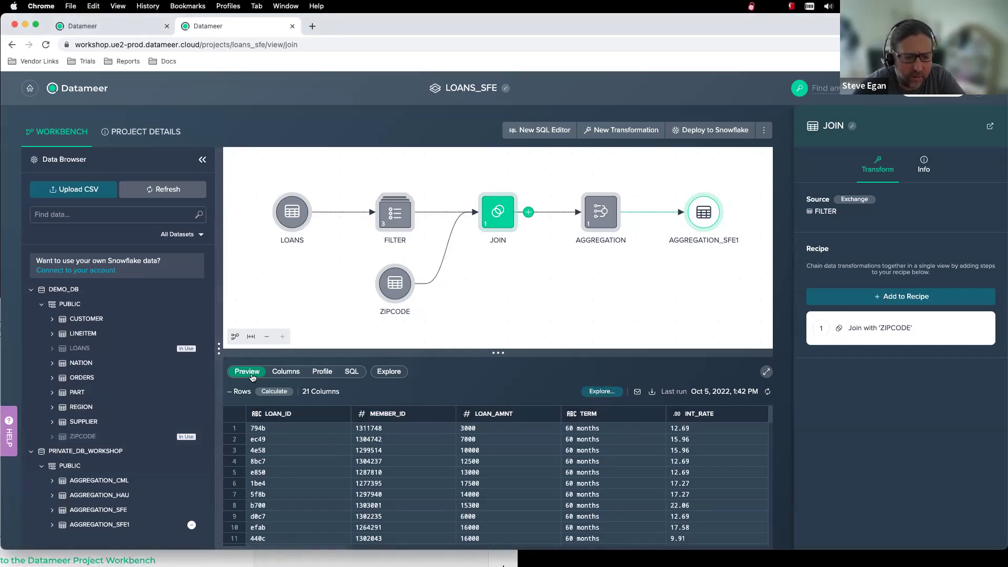
left_click(602, 391)
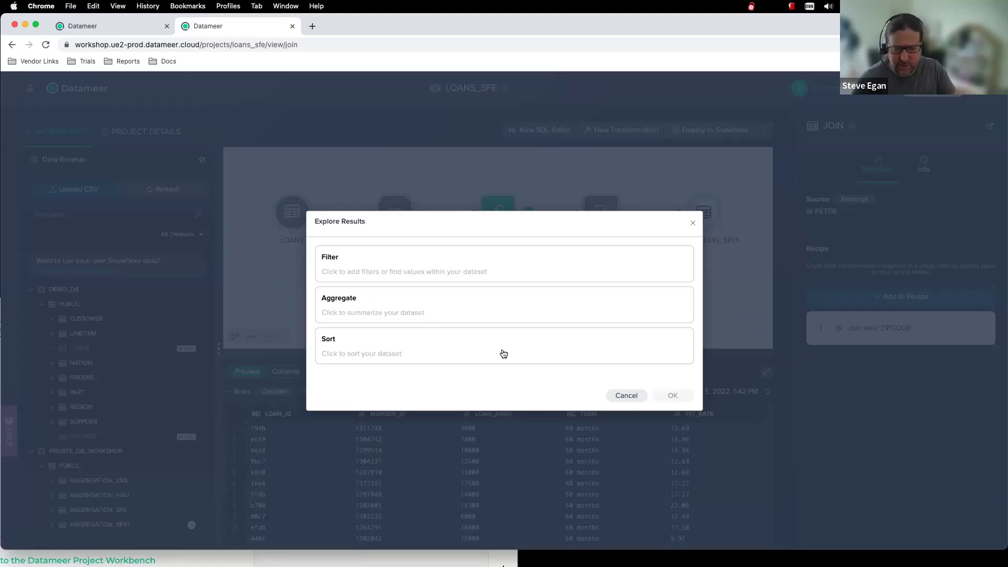
left_click(382, 311)
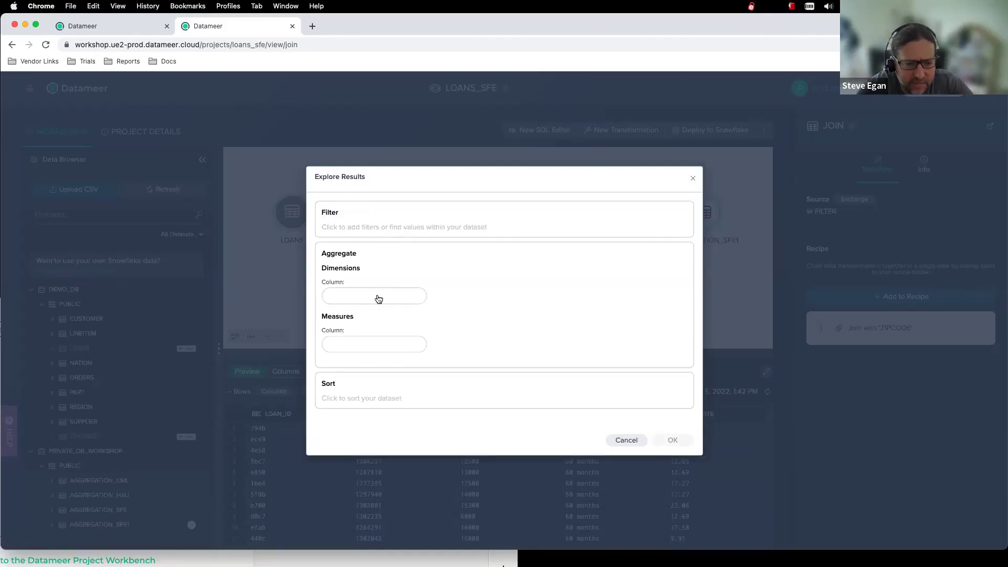
left_click(378, 299)
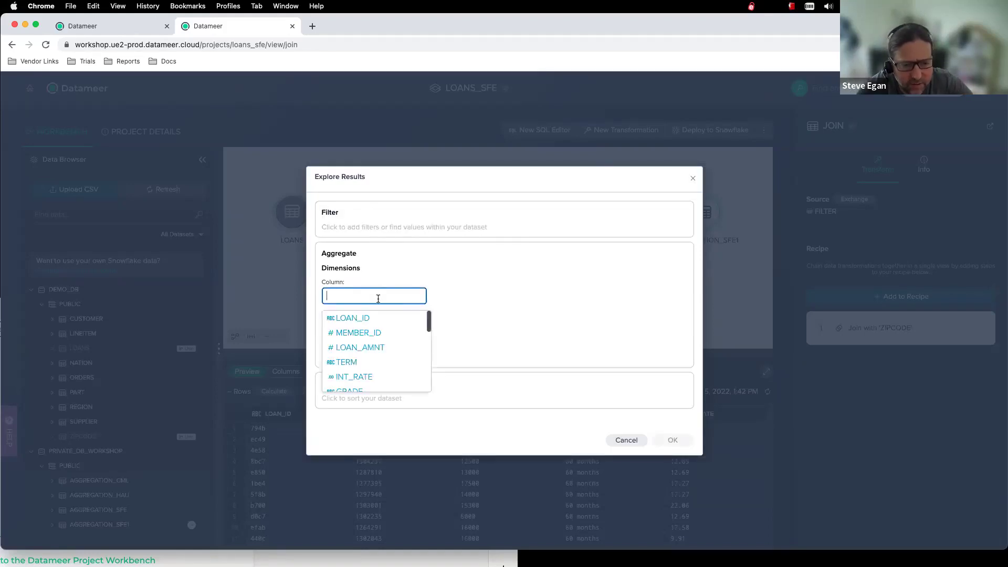
scroll(399, 348, "down", 5)
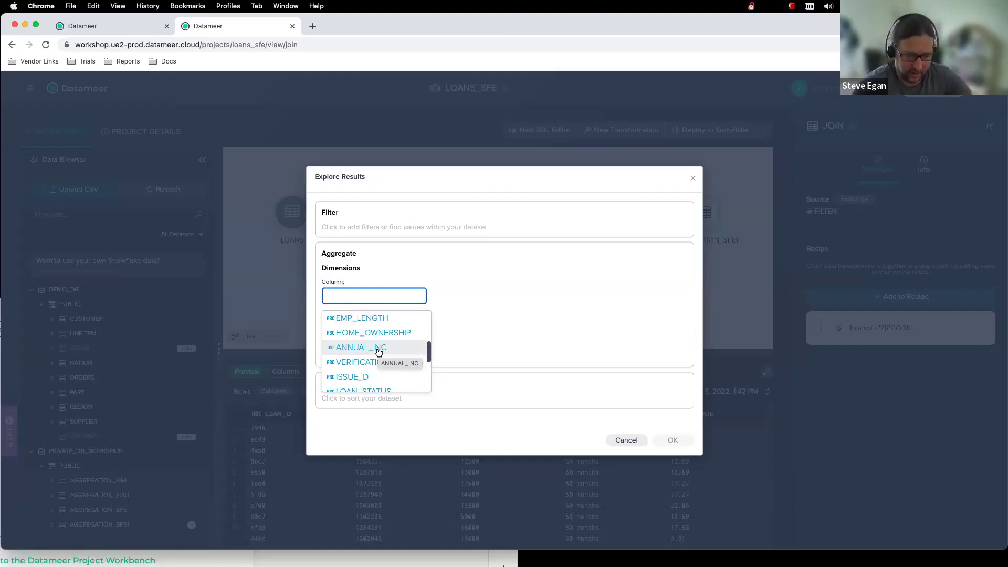
left_click(378, 349)
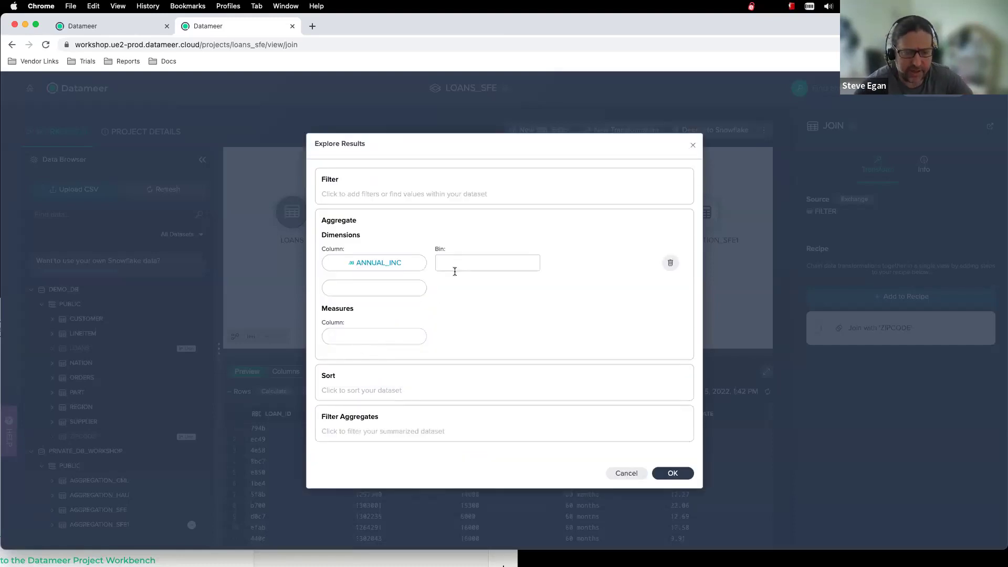
left_click(458, 264)
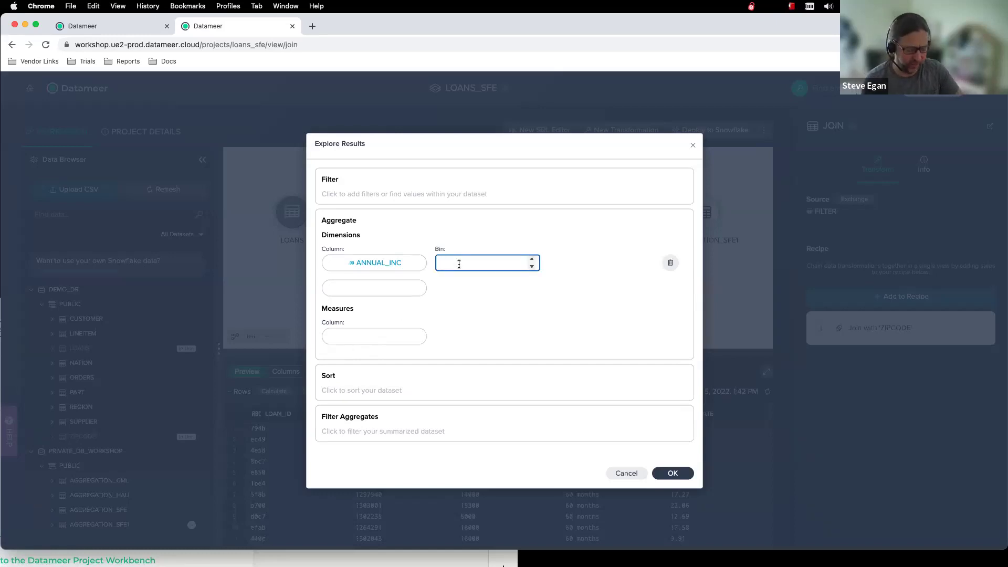
type("20000")
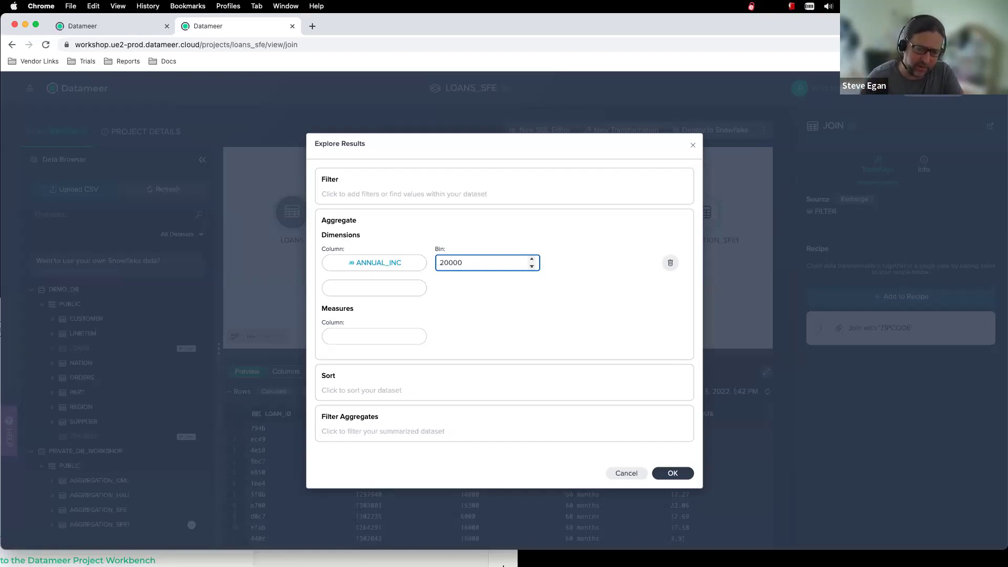
Add GRADE as a second dimension of the exploration's aggregate
left_click(368, 294)
scroll(372, 326, "down", 3)
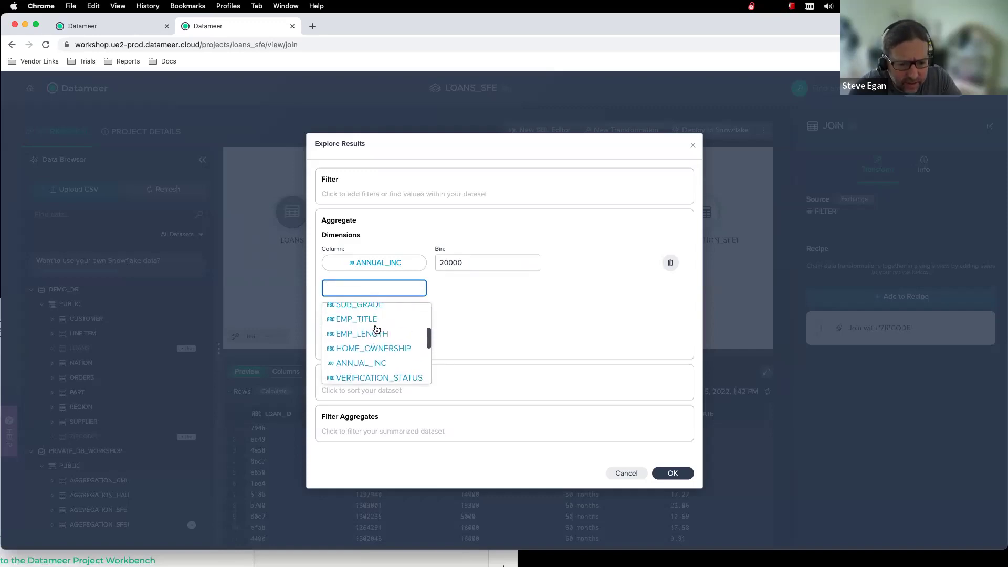
scroll(376, 330, "up", 2)
left_click(354, 348)
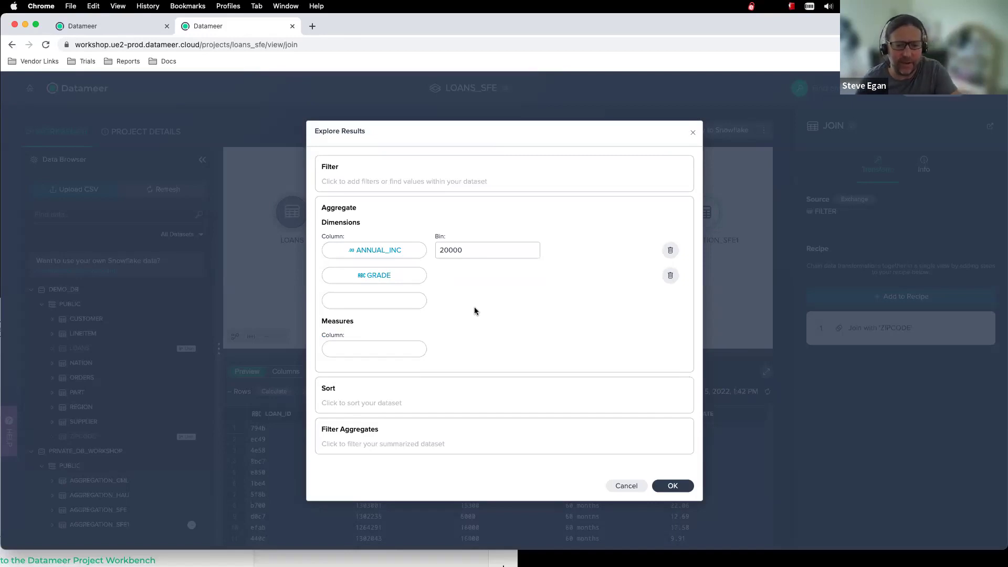
Add INT_RATE as a measure with the average function to the exploration's aggregate, and run the exploration
left_click(374, 349)
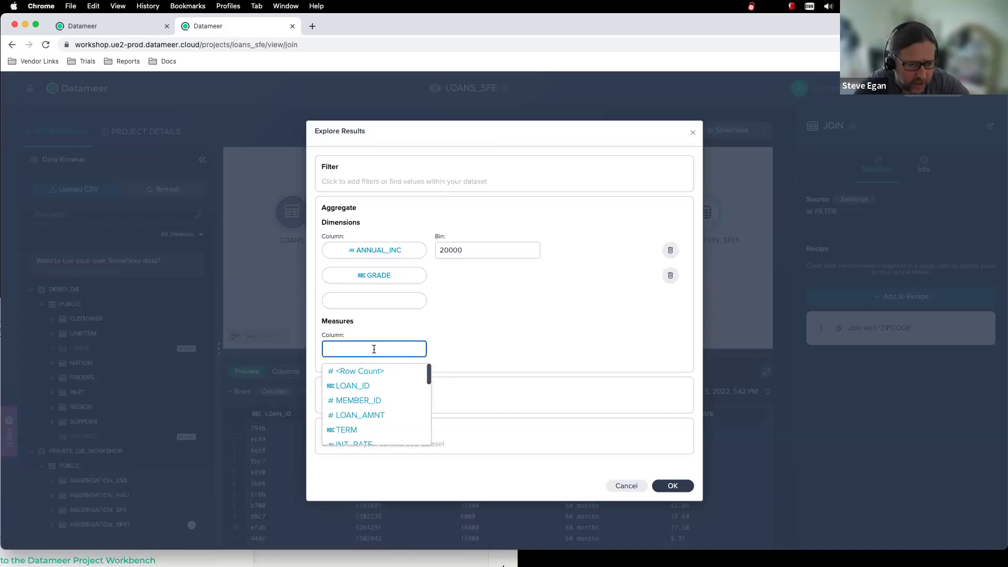
type("av")
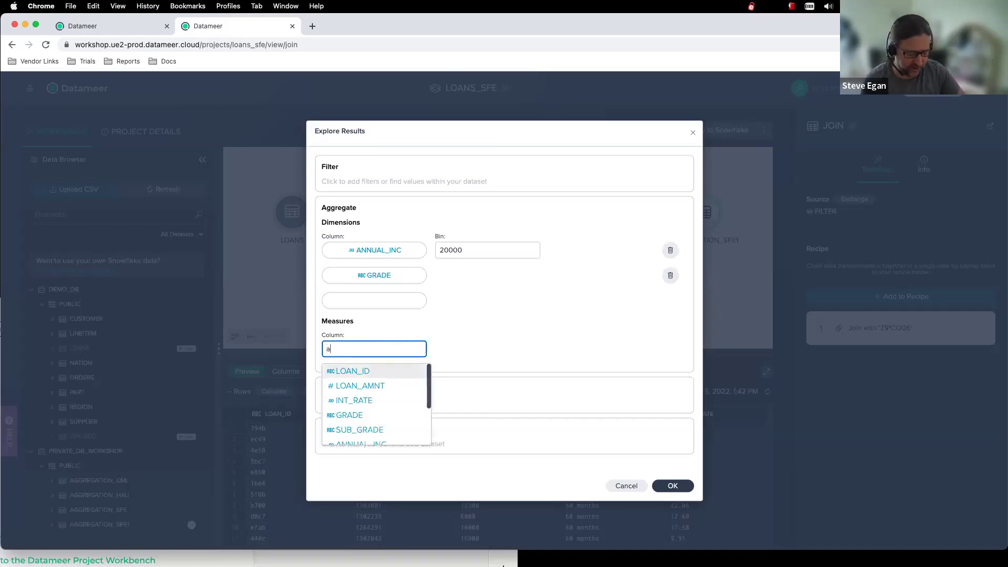
key("BackSpace")
key("BackSpace")
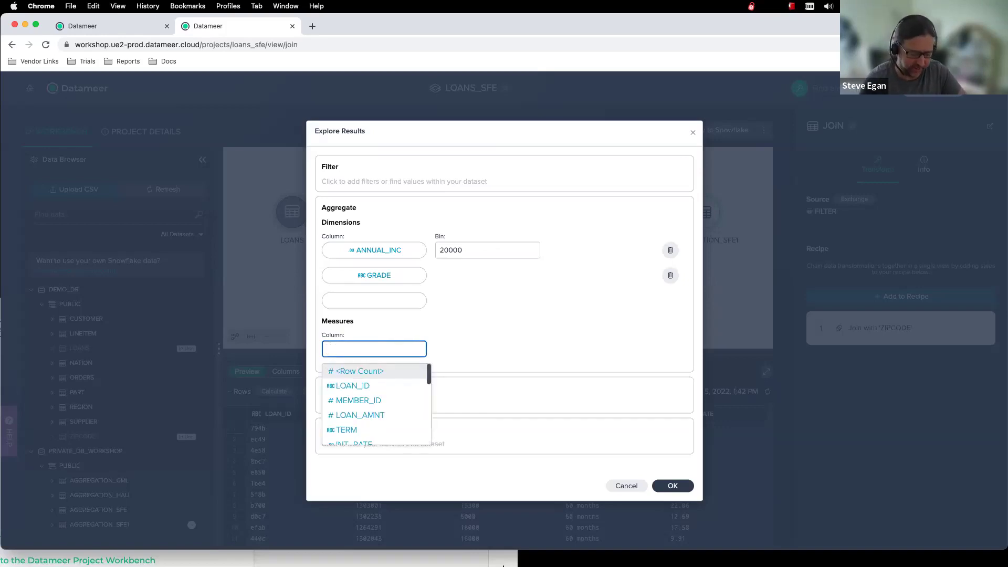
type("int")
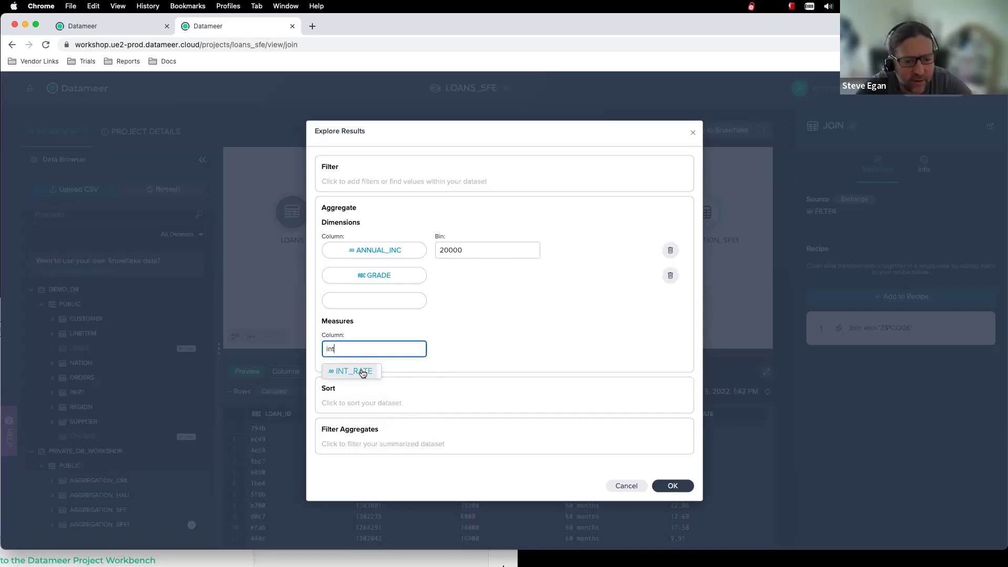
left_click(363, 372)
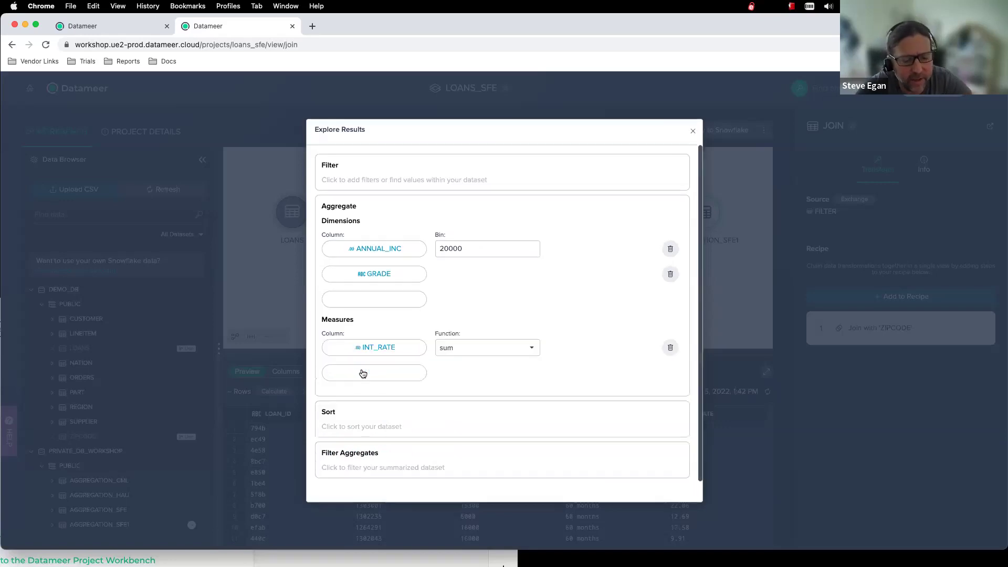
left_click(452, 350)
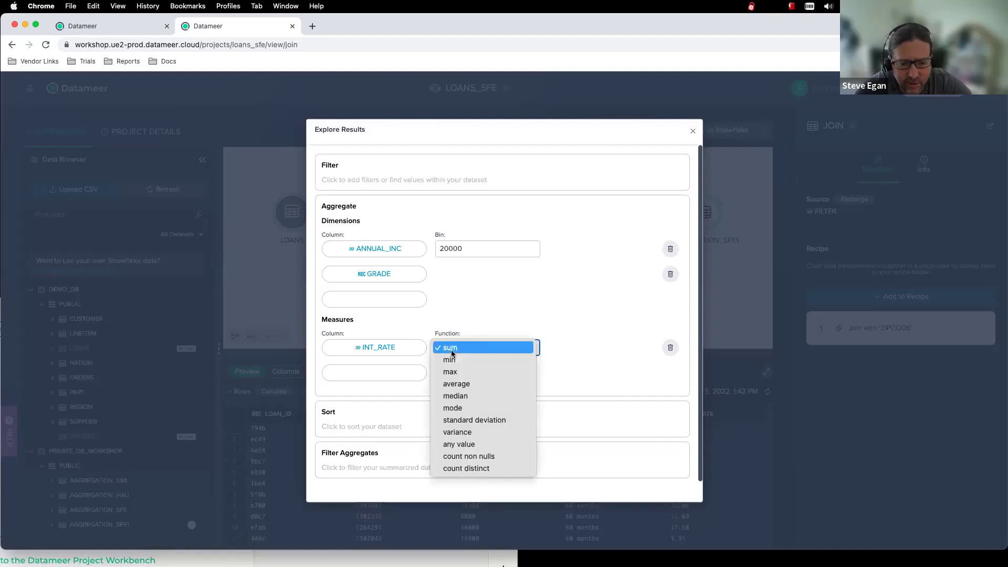
left_click(454, 385)
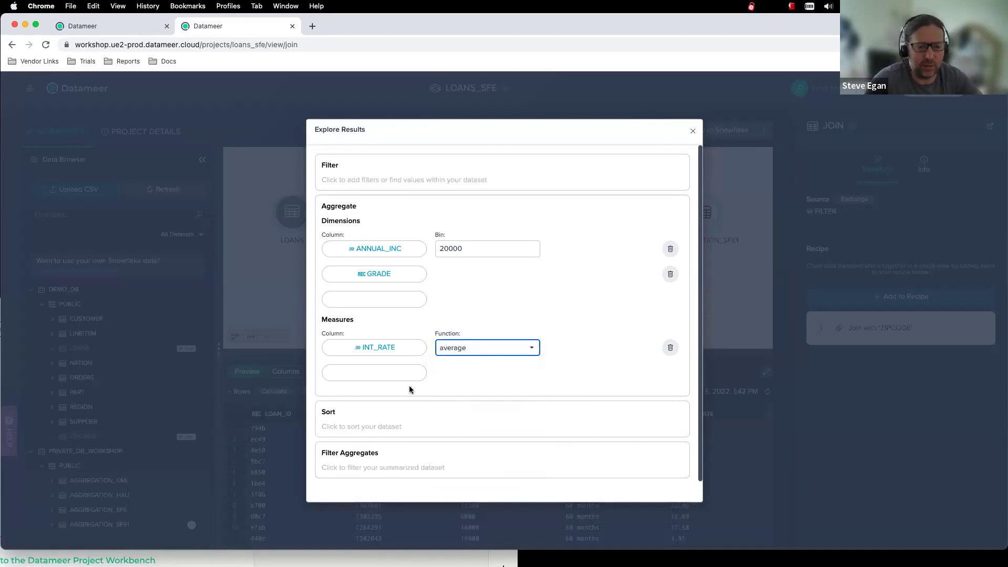
scroll(476, 373, "down", 1)
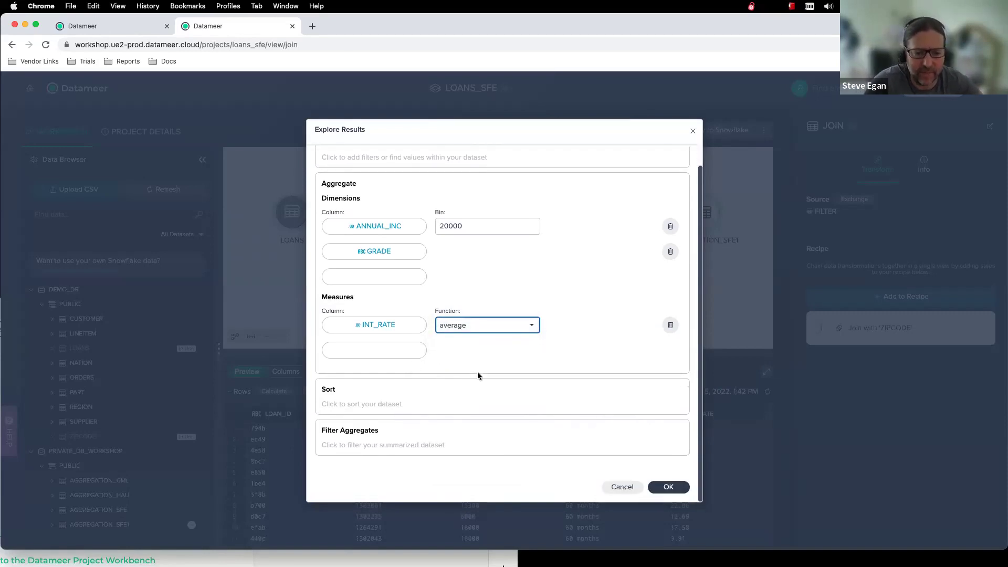
left_click(669, 487)
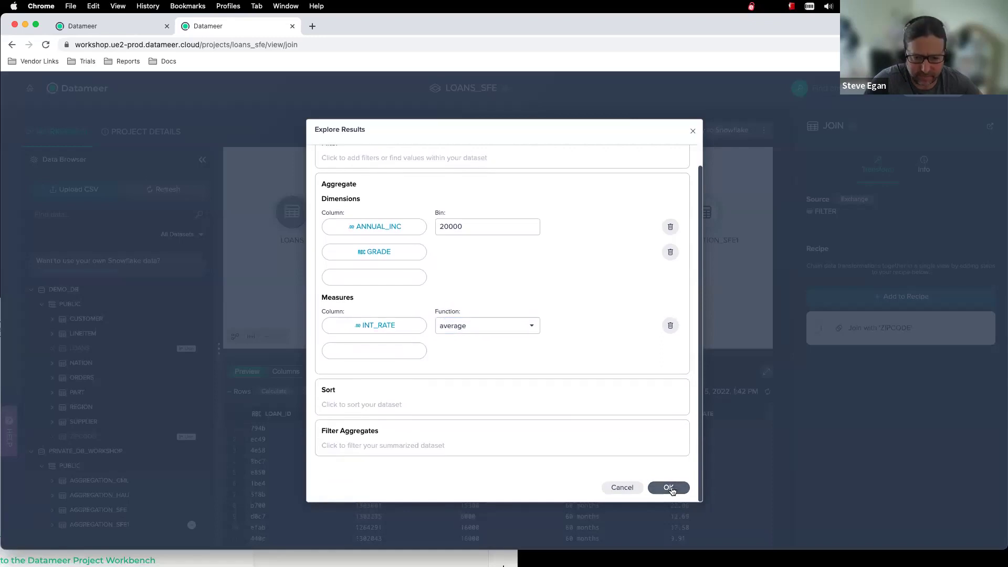
left_click(668, 487)
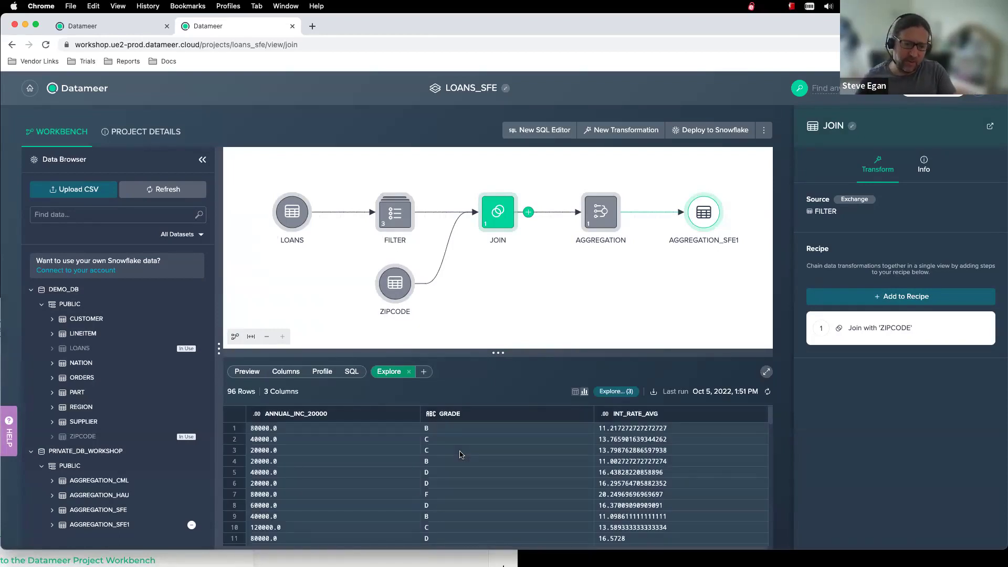
Show the exploration results as a chart, inspect its bars by income and grade in the enlarged view, and restore the pane size
left_click(584, 392)
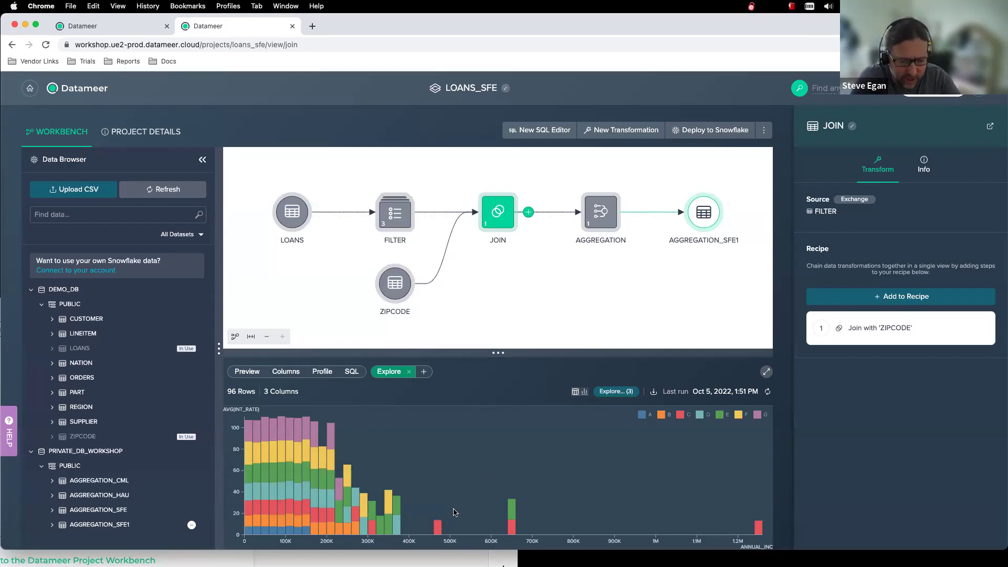
left_click(766, 372)
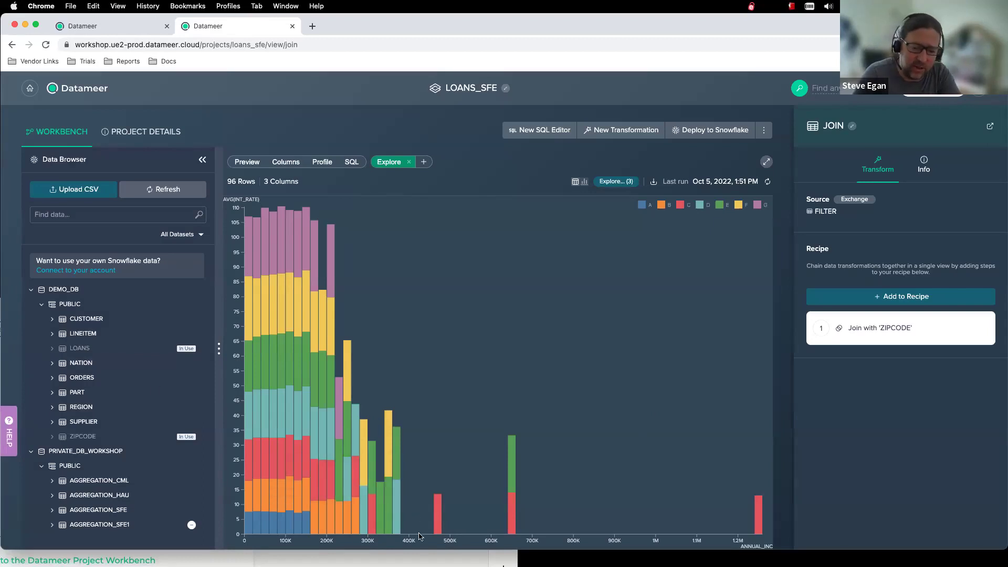
mouse_move(337, 507)
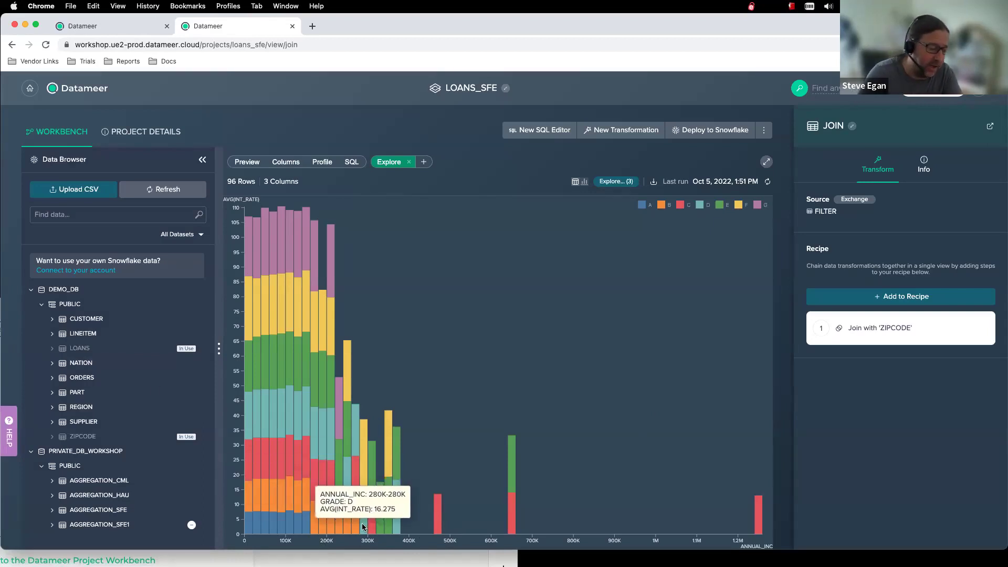
mouse_move(361, 525)
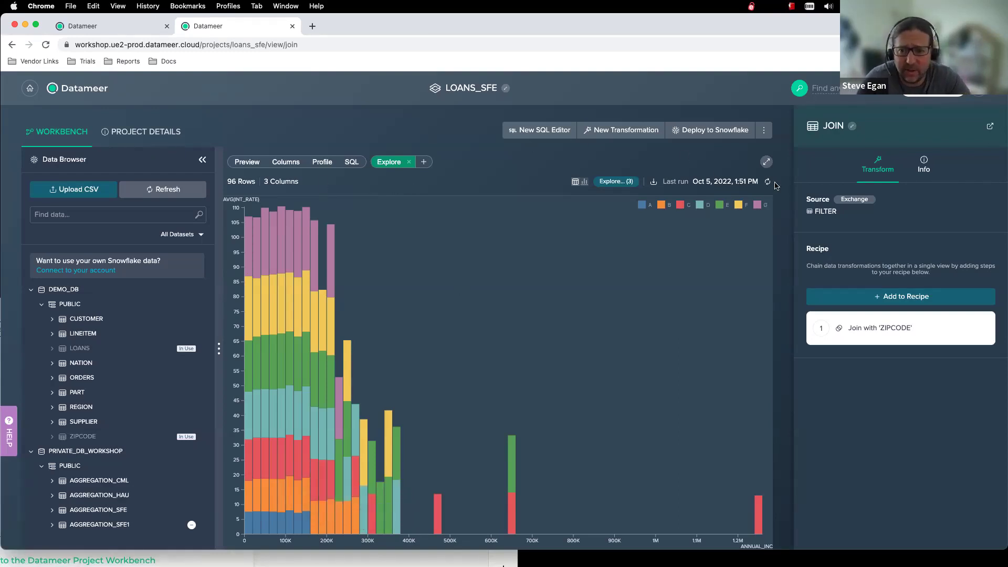
left_click(766, 165)
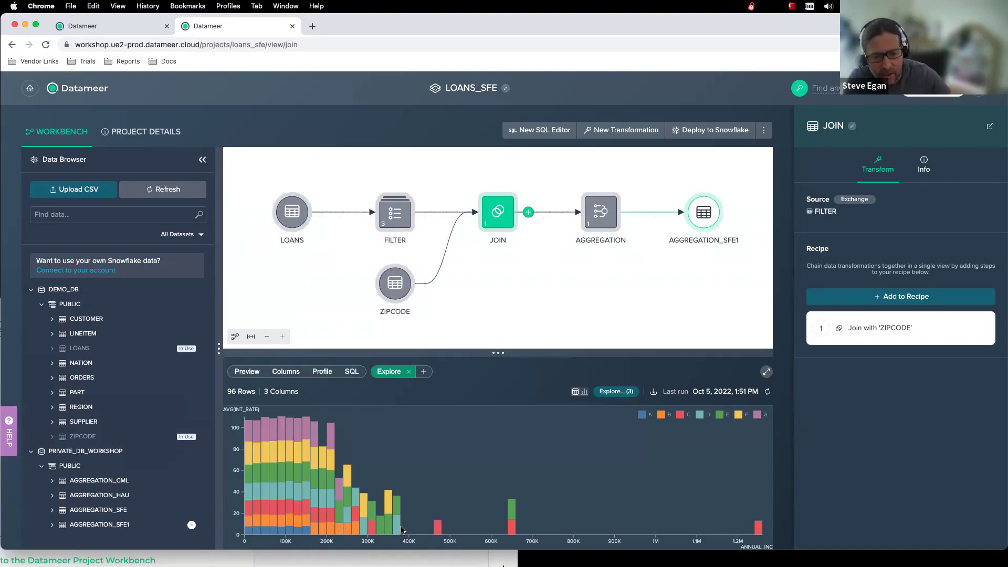
Add a filter to the FILTER node's recipe that keeps rows with ANNUAL_INC less than 400000
left_click(399, 221)
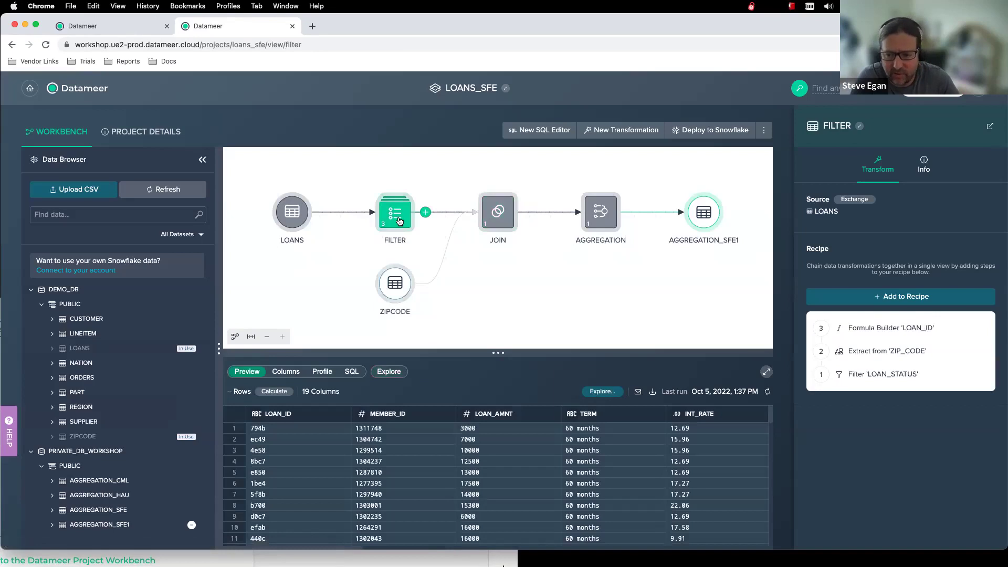
left_click(886, 297)
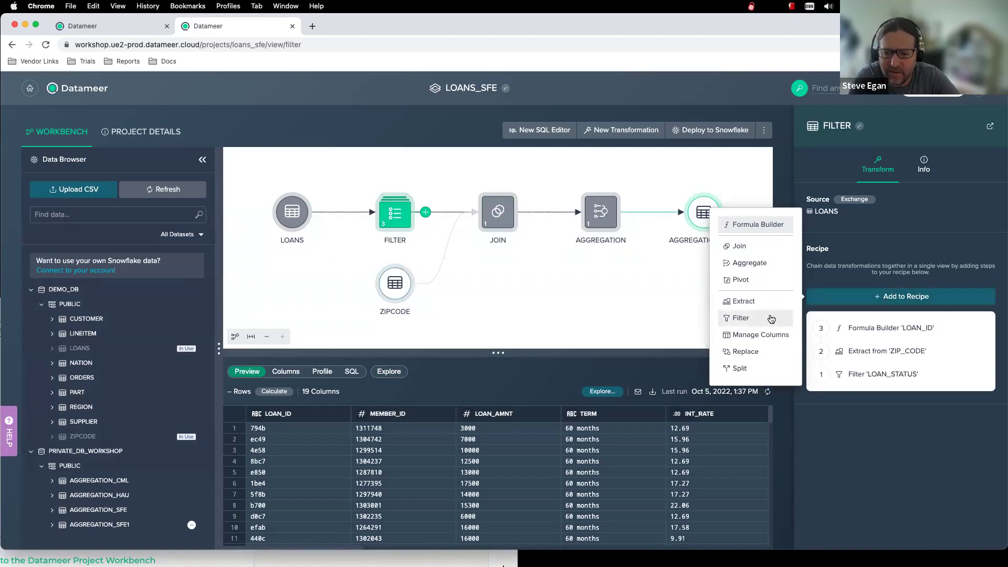
left_click(770, 318)
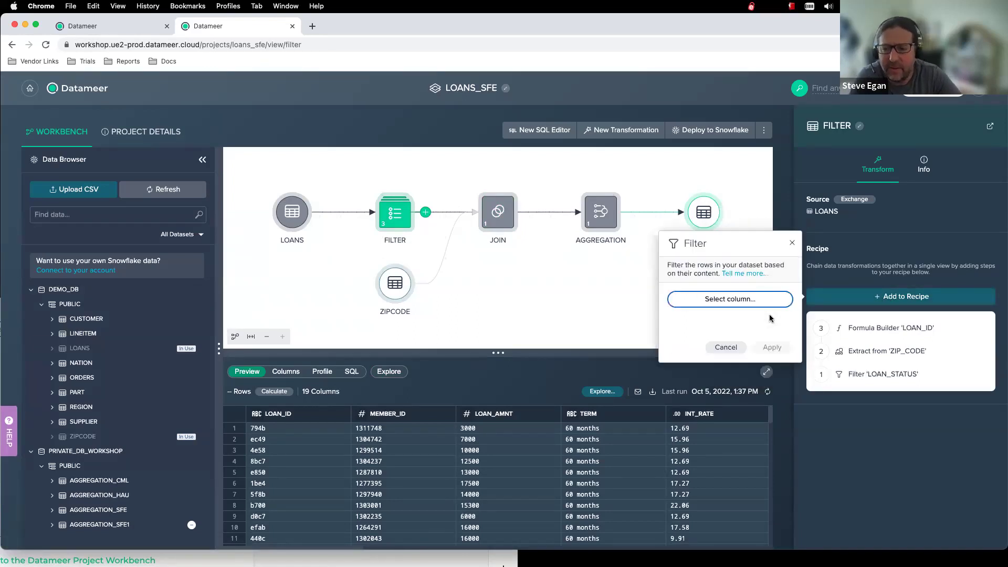
left_click(703, 299)
scroll(718, 361, "down", 5)
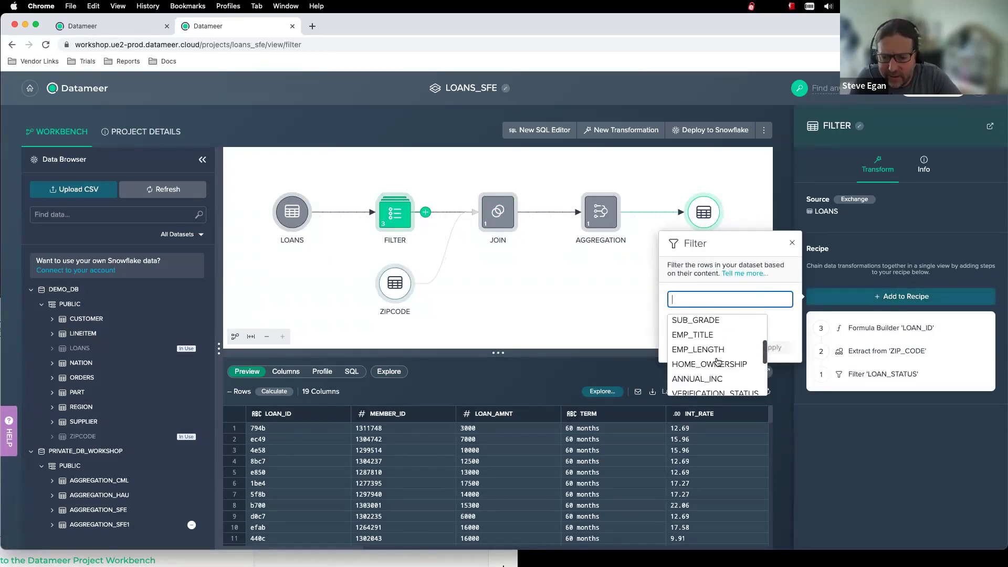
left_click(715, 371)
left_click(712, 282)
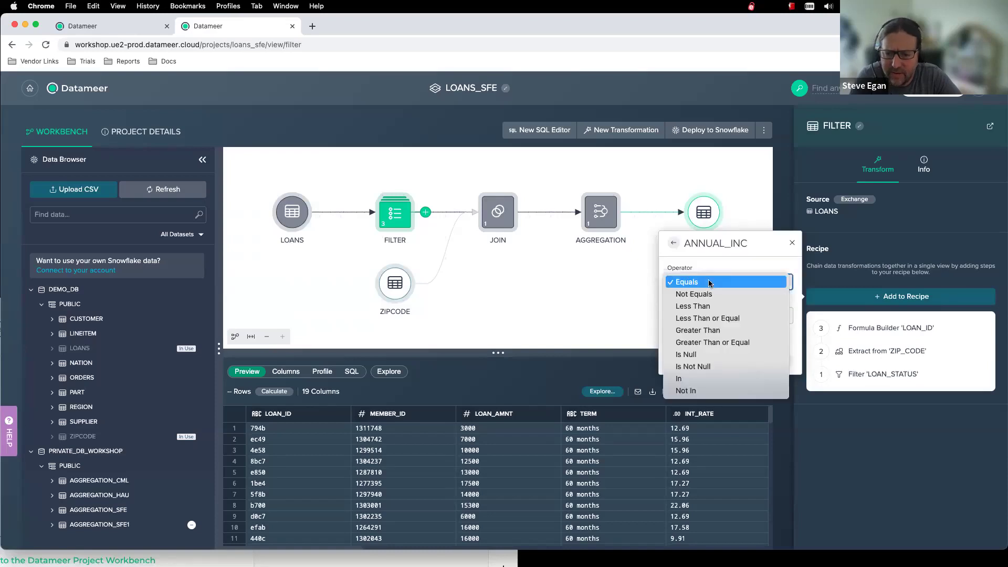
key("Escape")
left_click(704, 317)
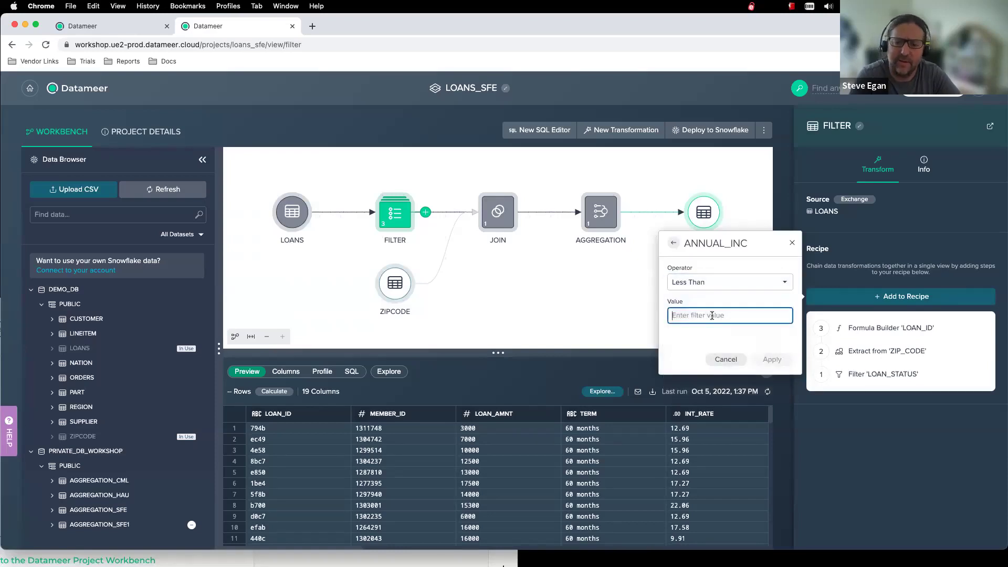
type("400000")
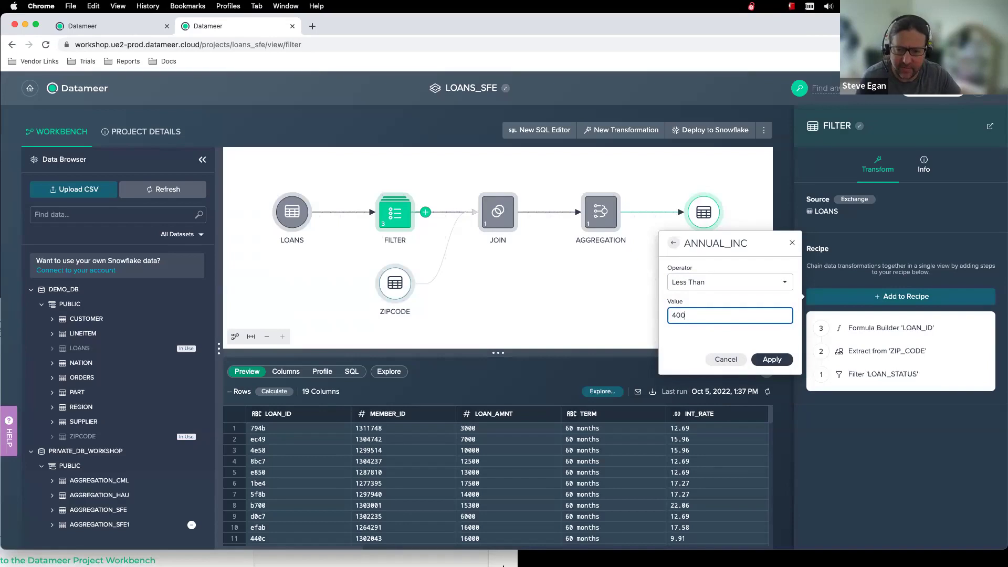
left_click(772, 360)
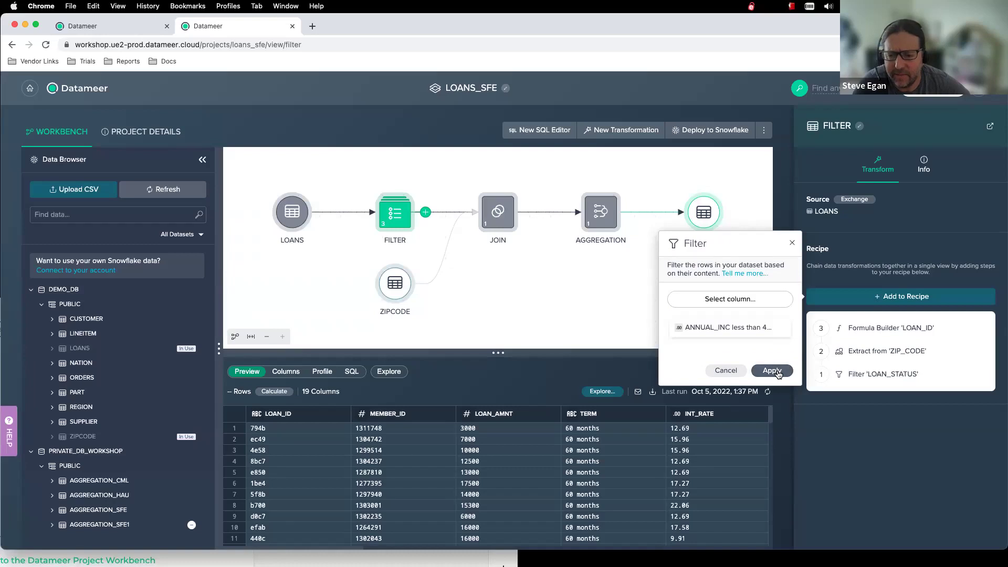
left_click(777, 372)
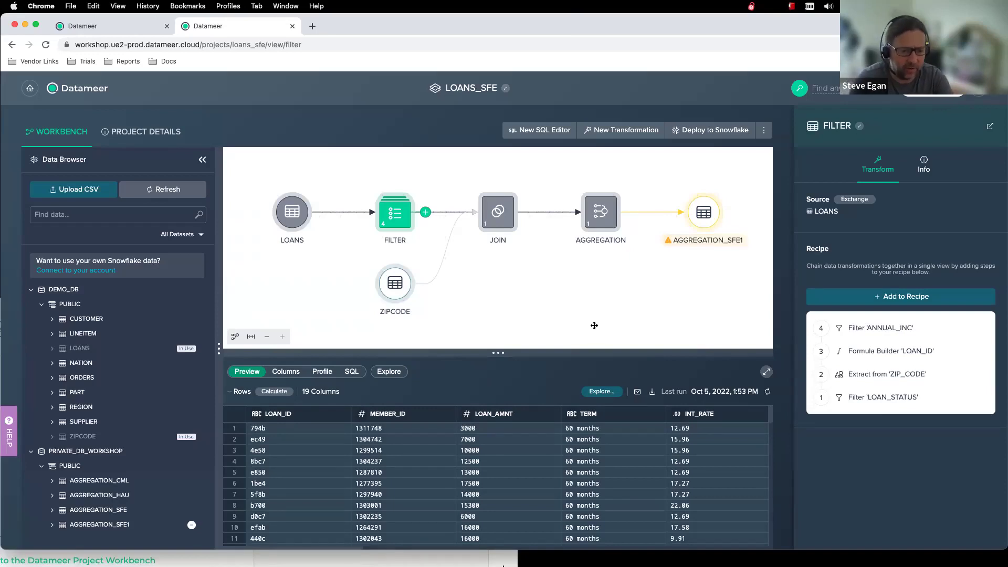
Re-deploy AGGREGATION_SFE1 to Snowflake without a message
left_click(704, 209)
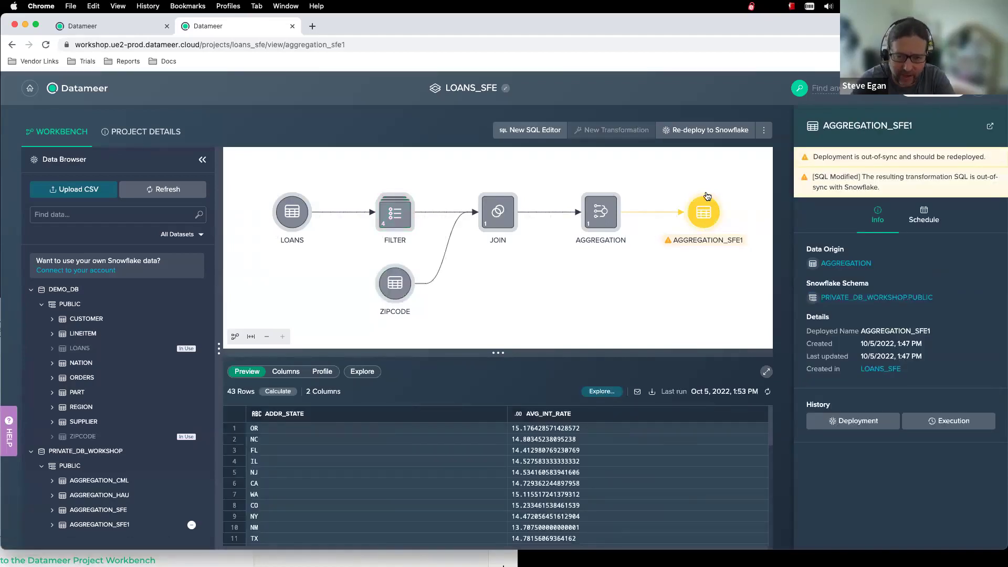
left_click(703, 133)
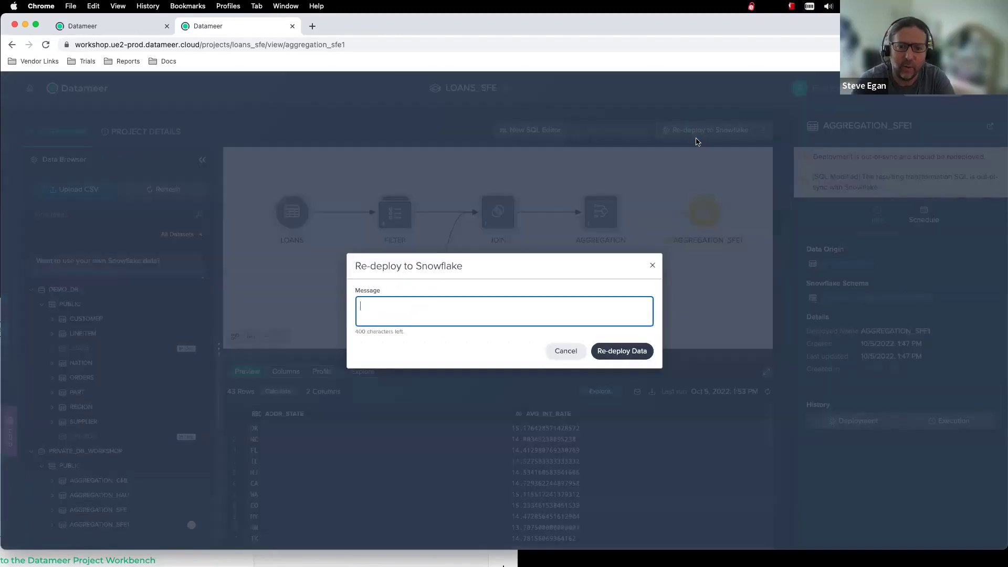
left_click(609, 357)
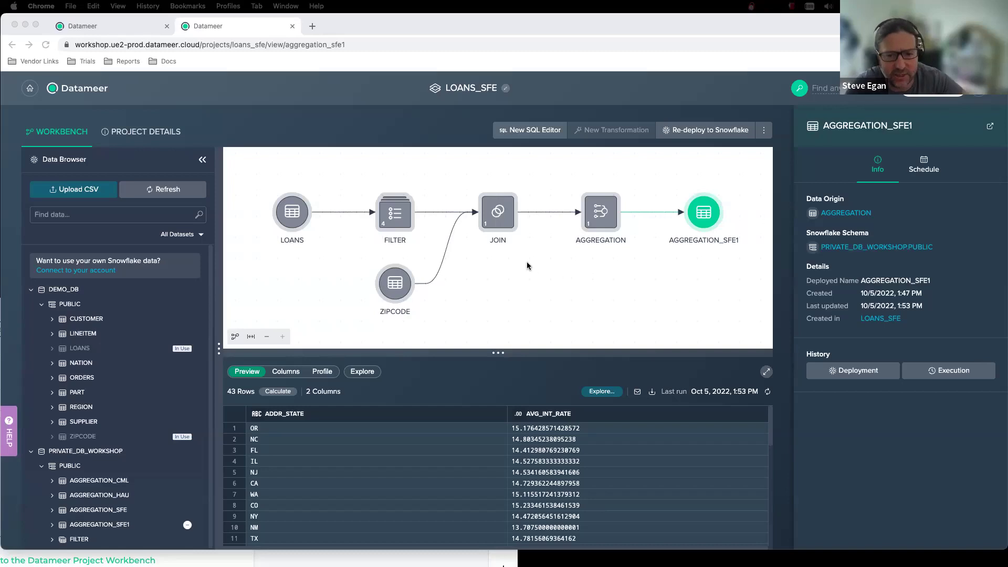
Return to the JOIN node's exploration chart, enlarge it, and refresh it with the filtered data
left_click(499, 221)
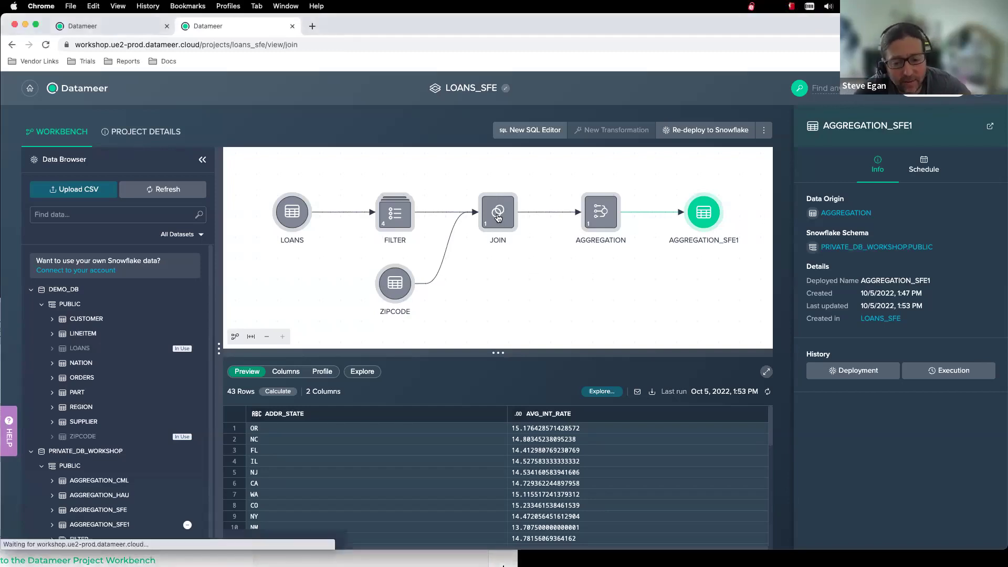
left_click(766, 373)
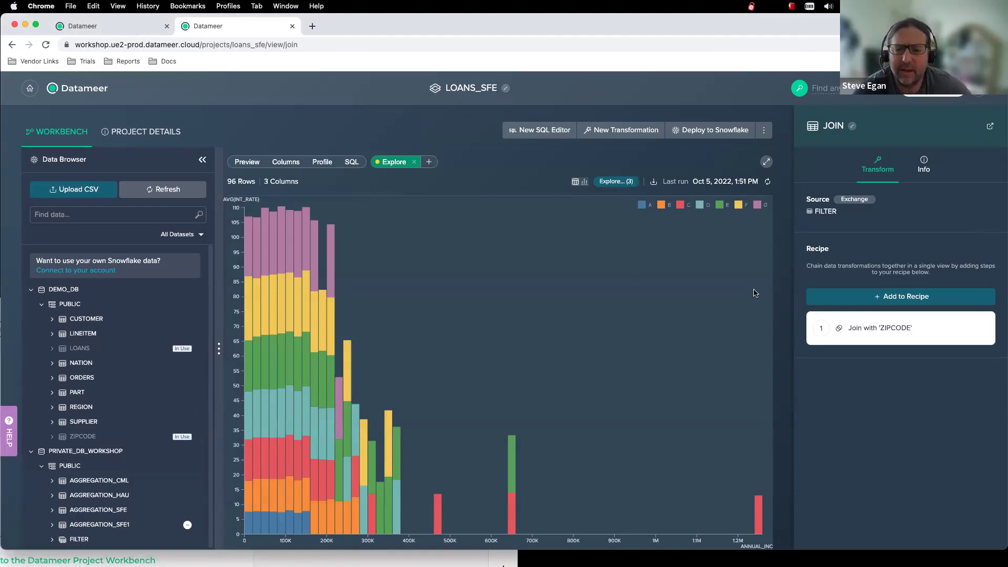
left_click(768, 181)
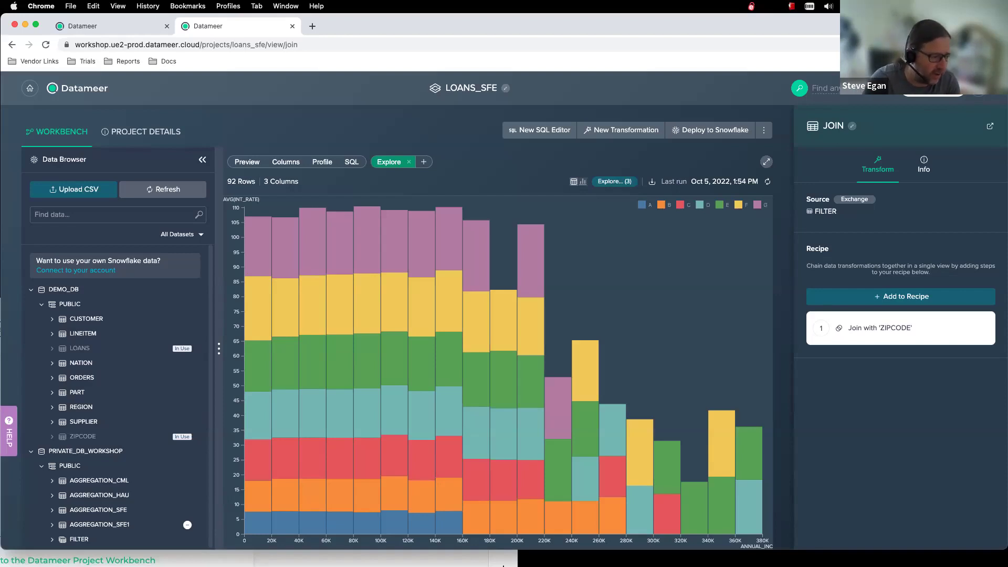
Look at the data browser's CSV upload dialog and close it without adding a file
left_click(503, 565)
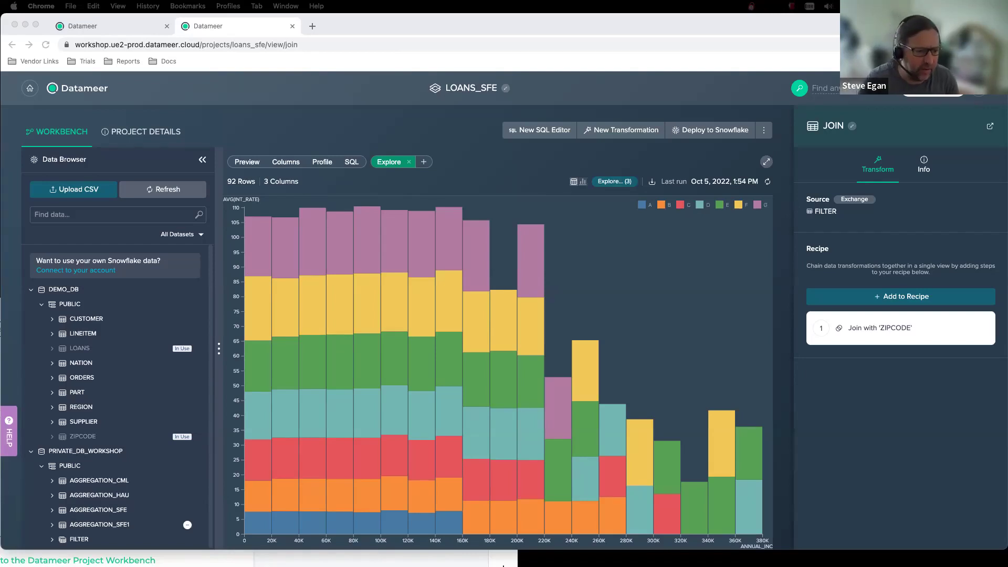
scroll(97, 362, "down", 1)
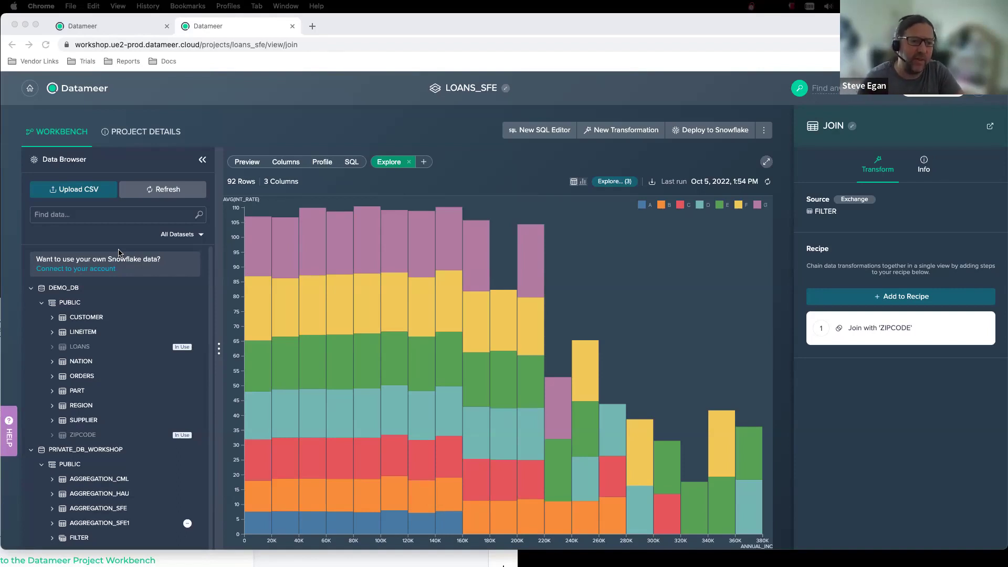
left_click(94, 192)
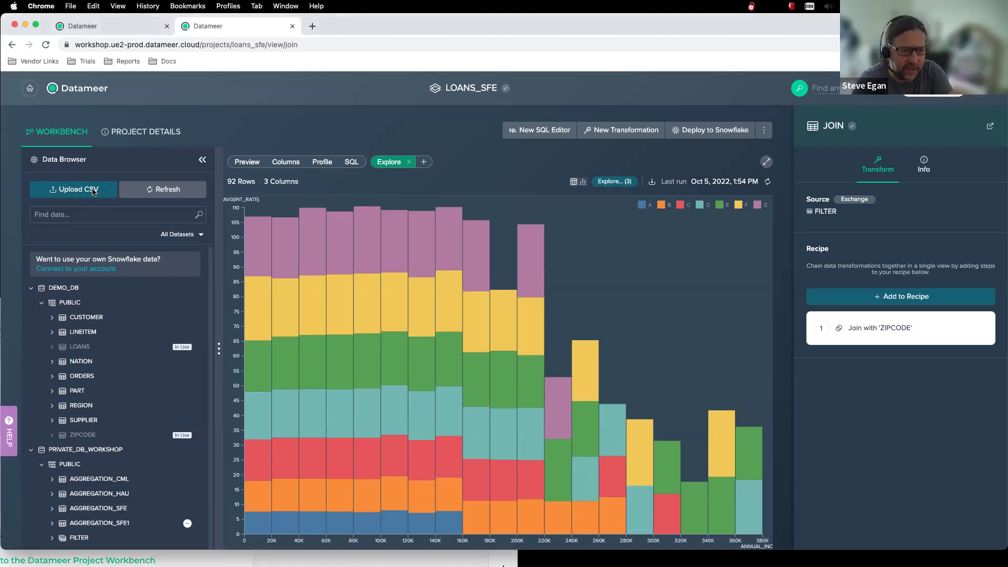
left_click(92, 191)
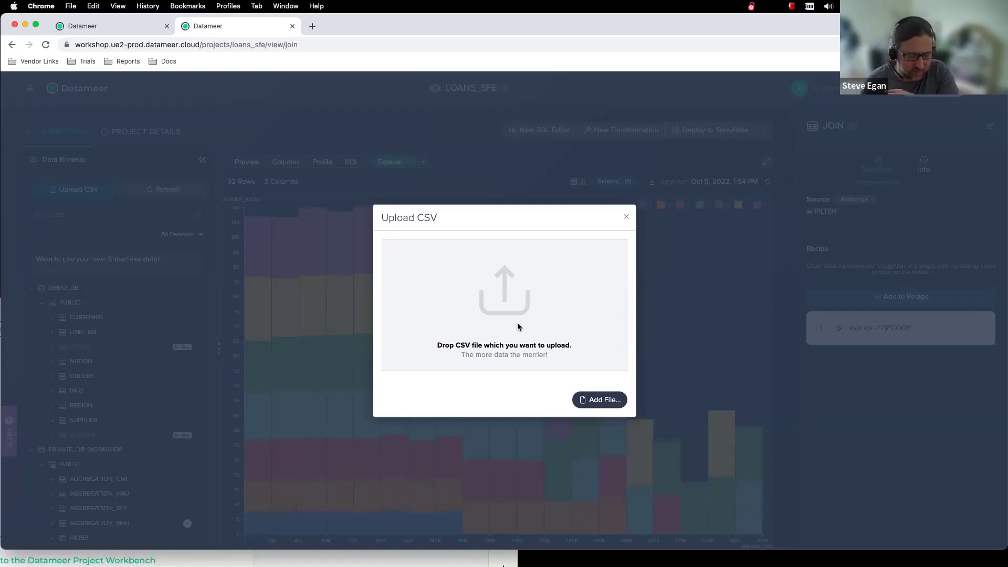
left_click(626, 218)
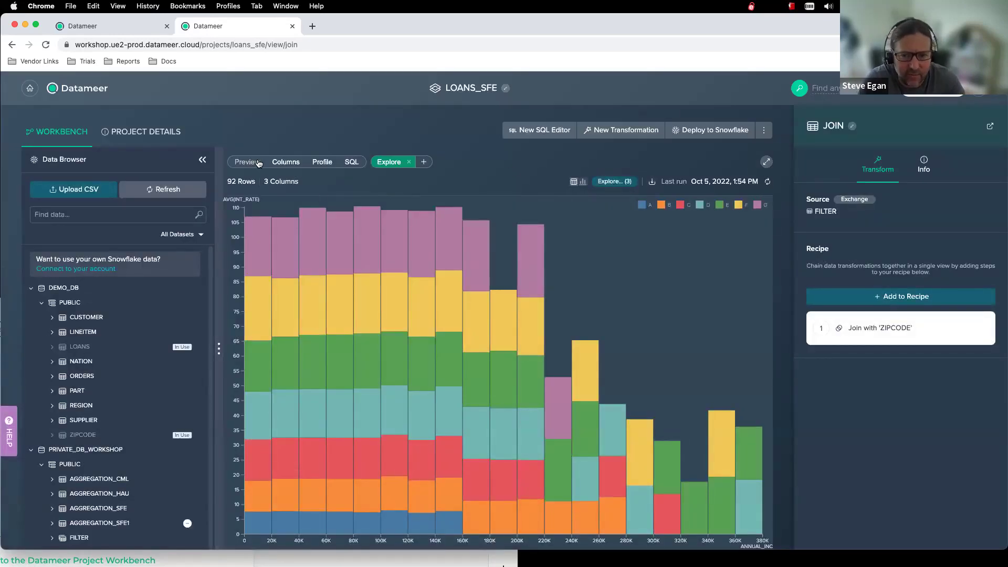
Restore the split workbench view, look through the LOANS_SFE project's collaborator list, and close it without adding anyone
left_click(766, 162)
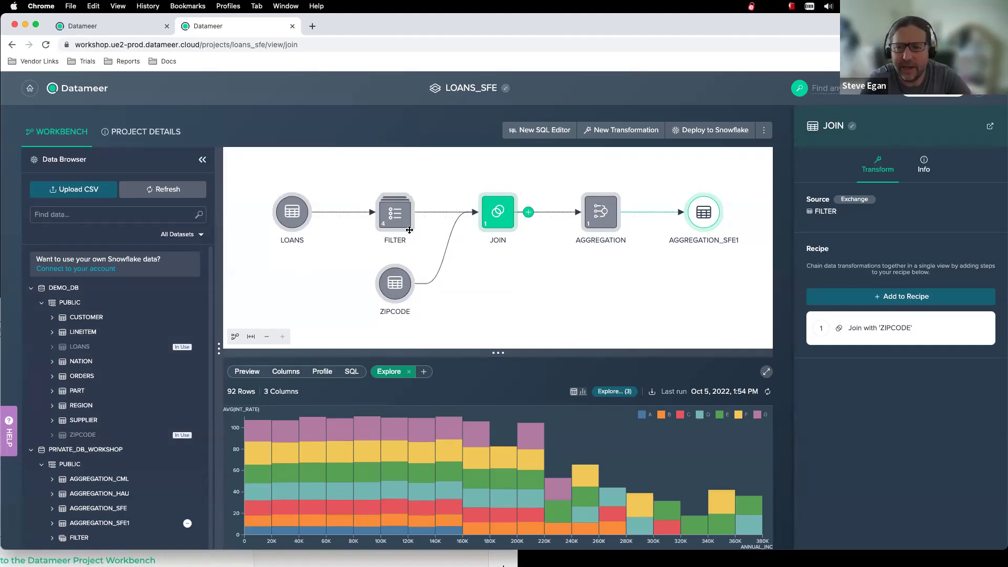
left_click(764, 132)
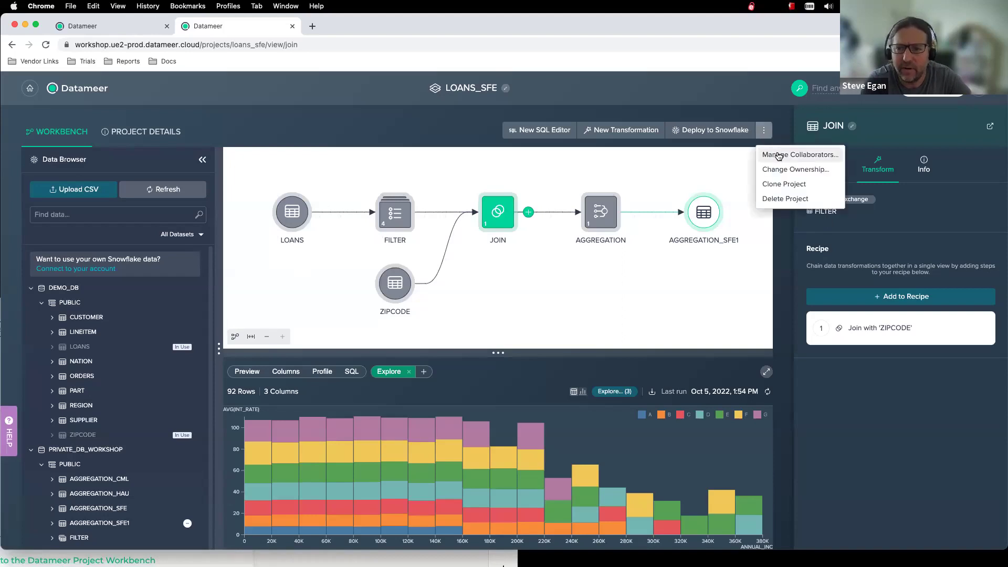
left_click(778, 155)
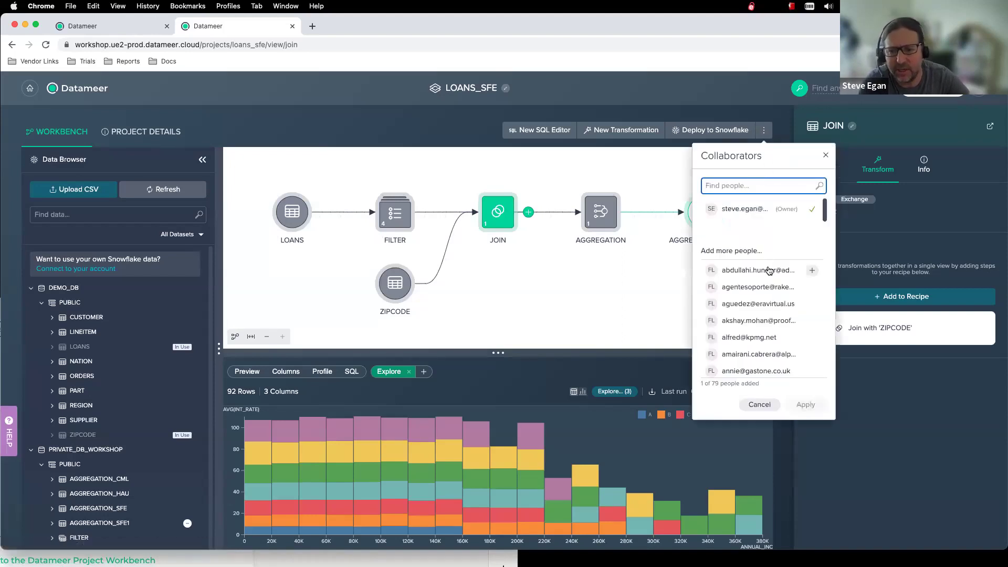
scroll(765, 250, "down", 1)
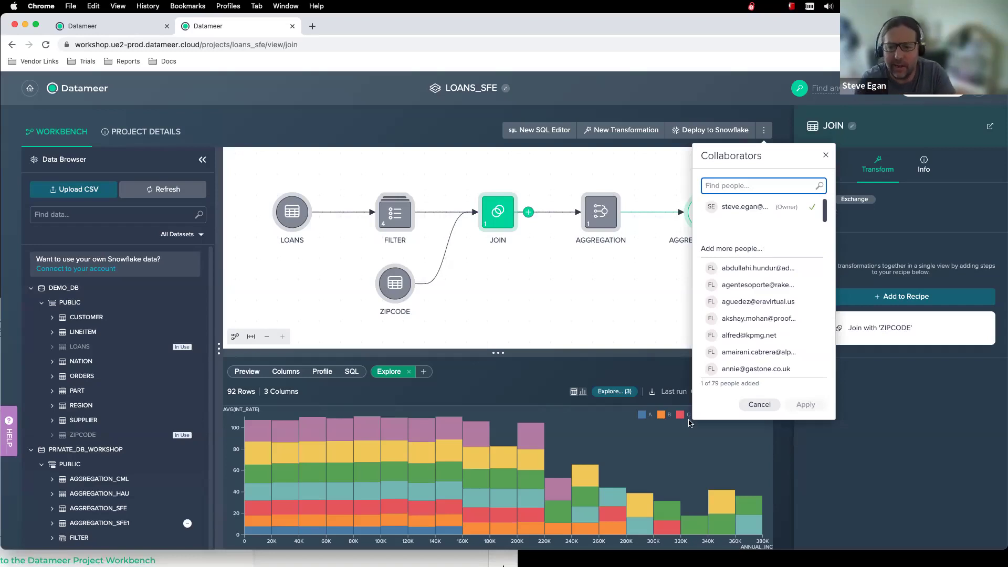
left_click(760, 405)
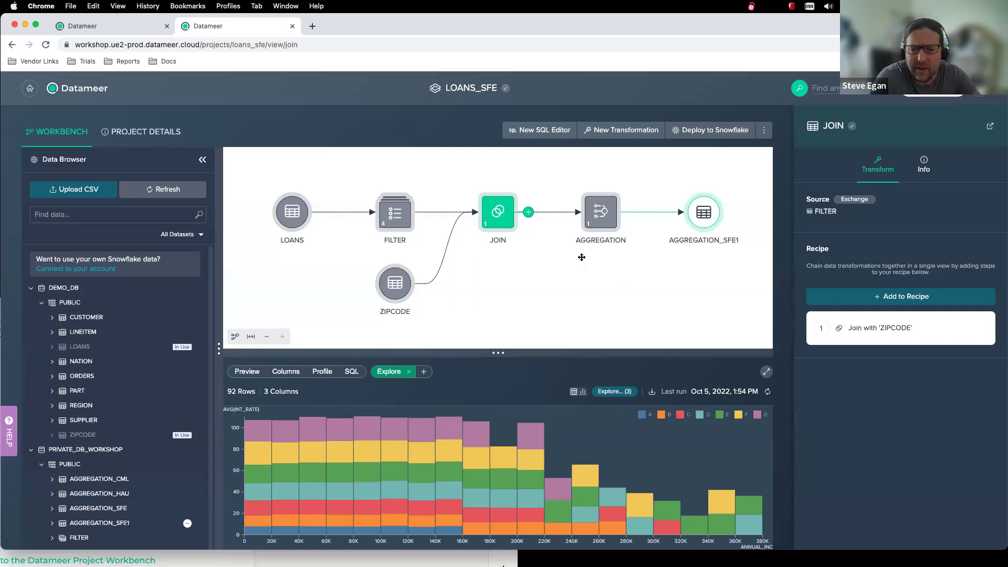
Look at the transformations available for adding after the FILTER node, including Join
left_click(394, 214)
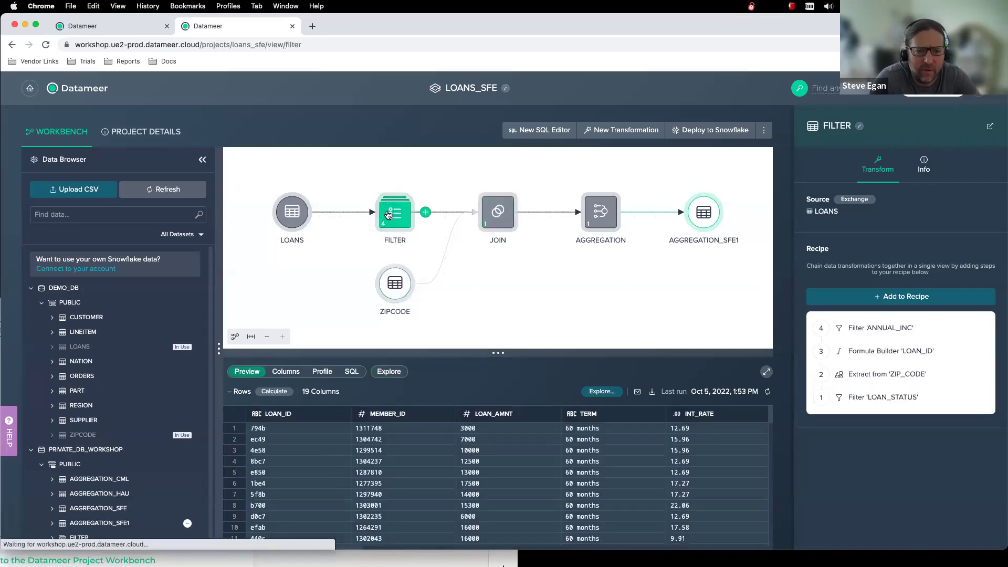
left_click(425, 213)
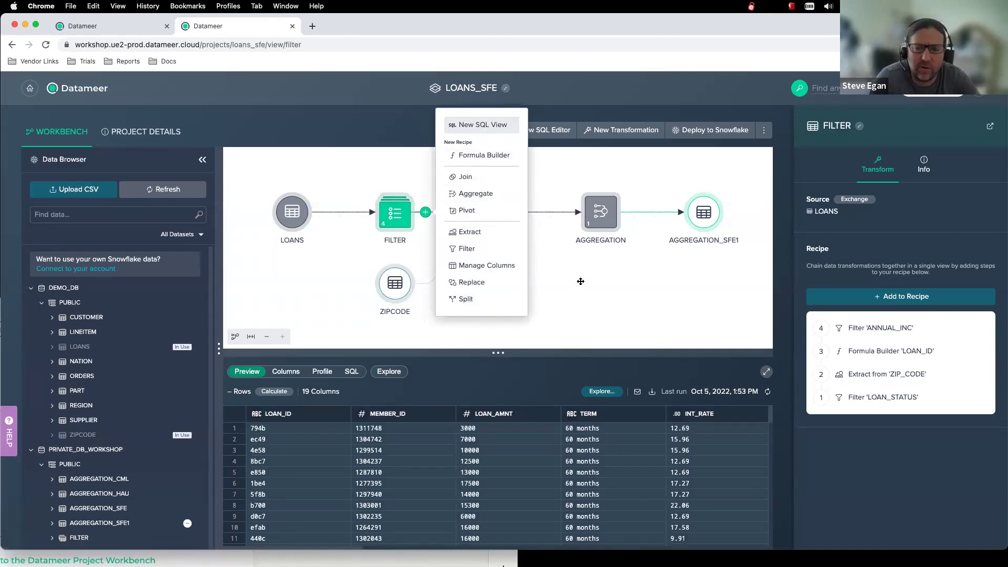
left_click(465, 177)
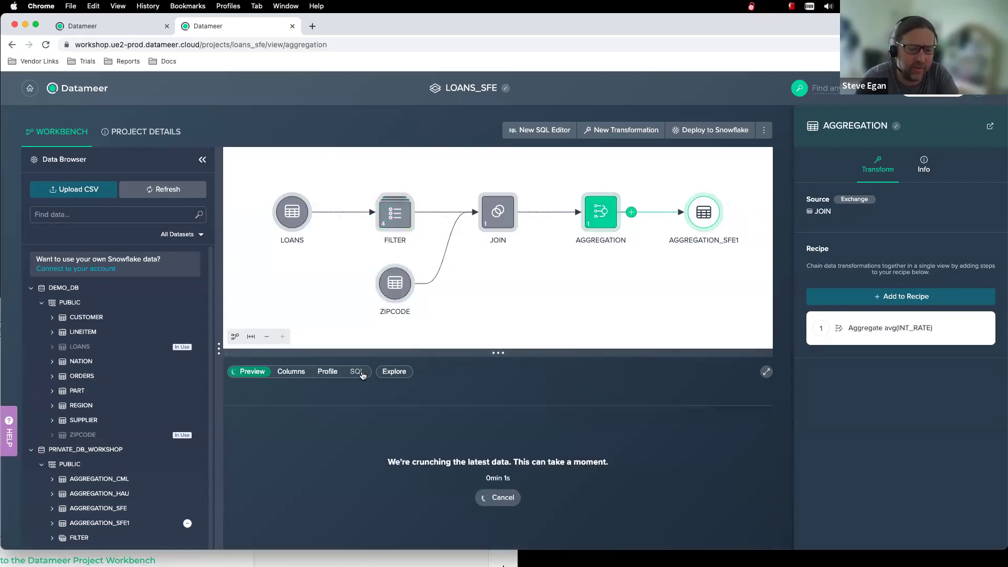
Examine the generated SQL of the AGGREGATION node, including the upstream filter conditions
left_click(356, 372)
scroll(454, 460, "down", 10)
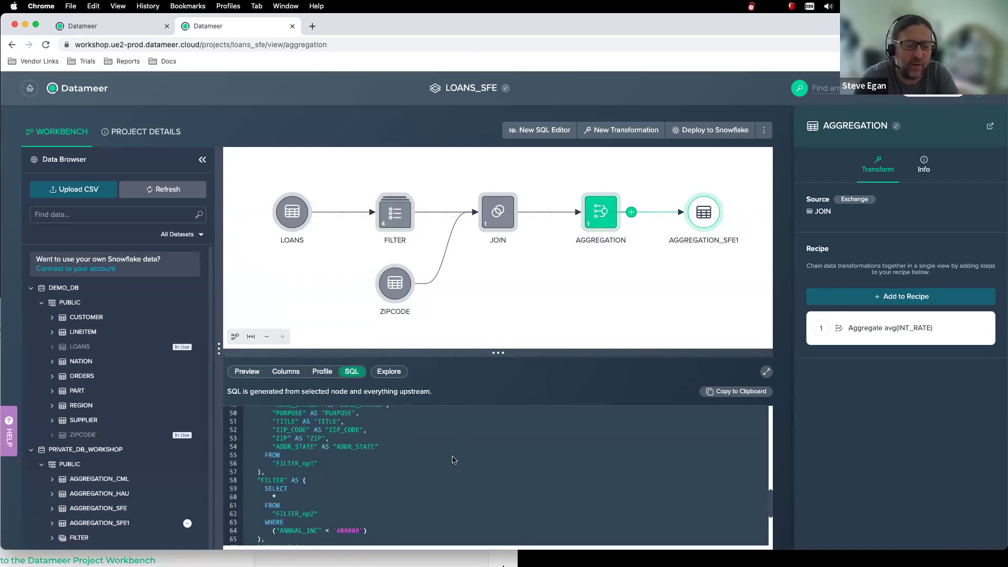
scroll(454, 460, "up", 10)
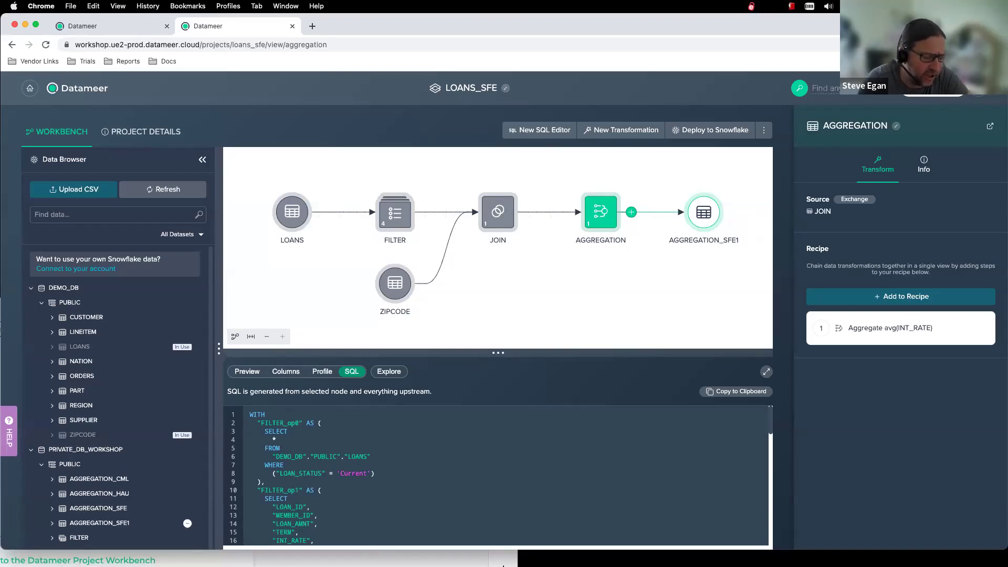
Return to the AGGREGATION node's data preview and look at its Snowflake deployment settings without deploying
left_click(250, 374)
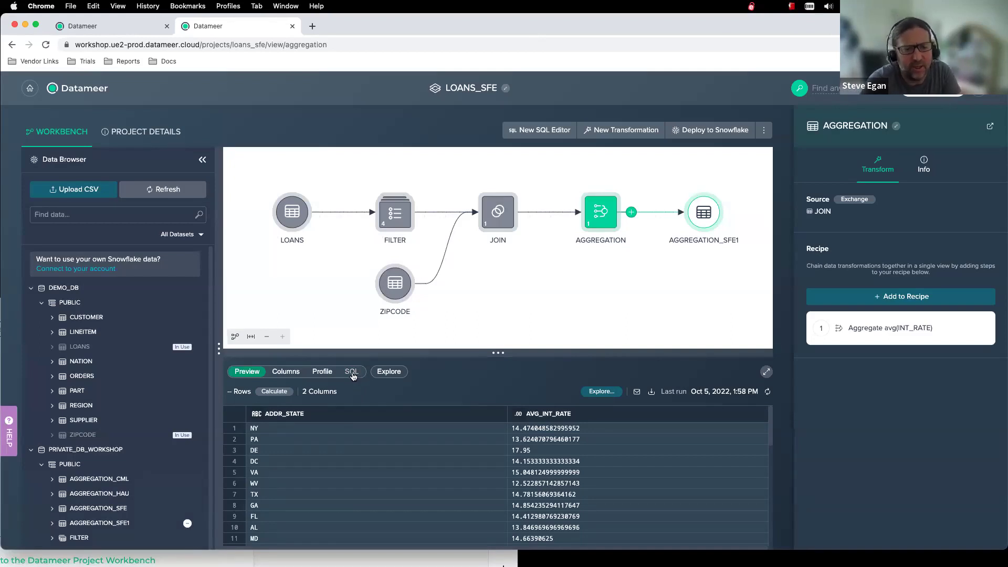
left_click(706, 136)
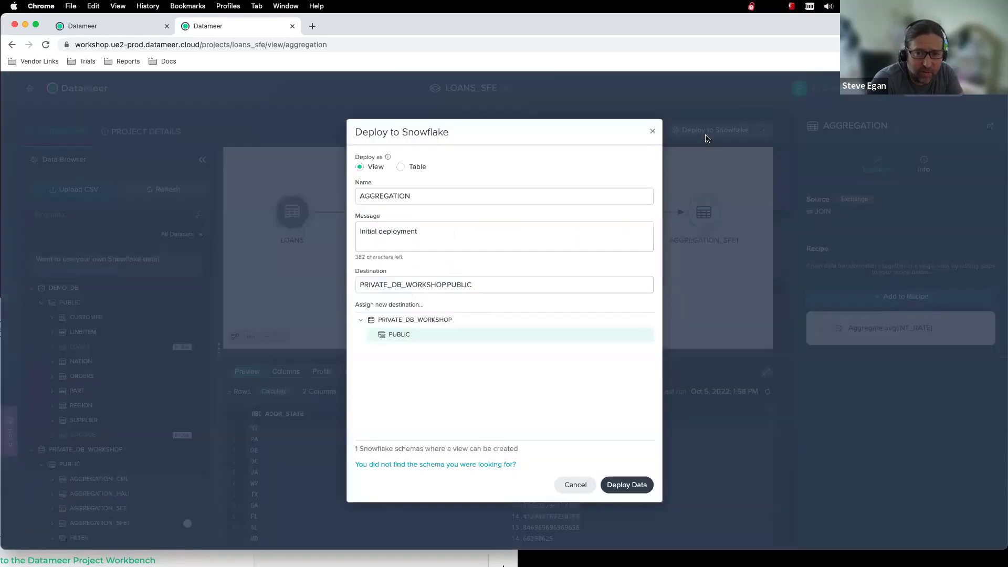
left_click(652, 131)
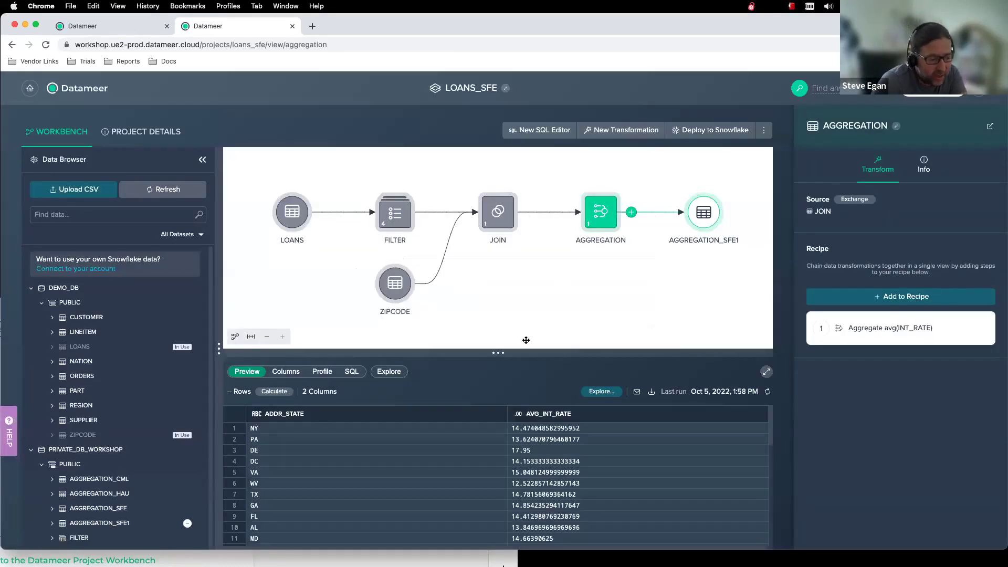
Read through the AGGREGATION node's SQL again, from the LOANS filter to the ZIPCODE join and the grouping by state
left_click(352, 371)
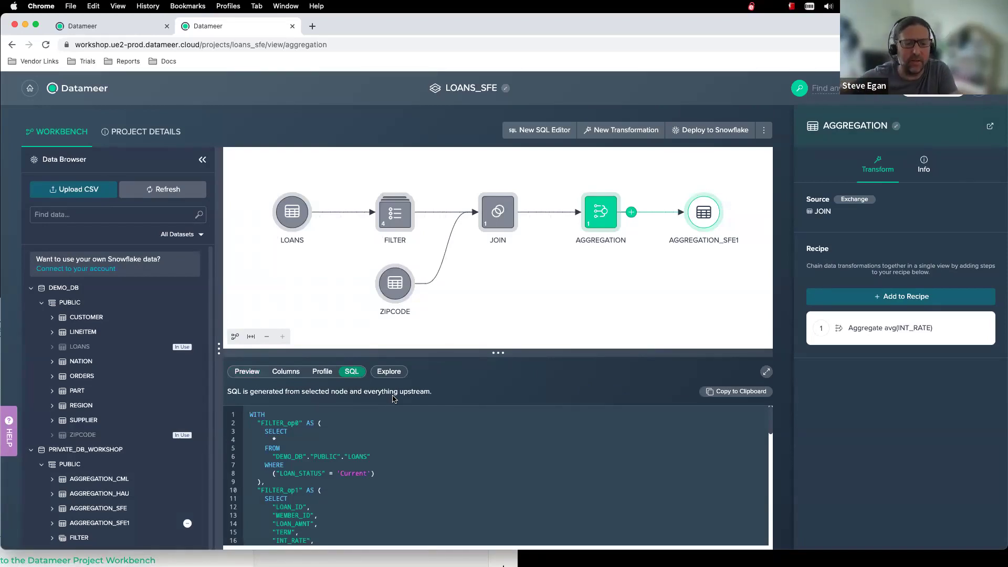
scroll(342, 425, "down", 6)
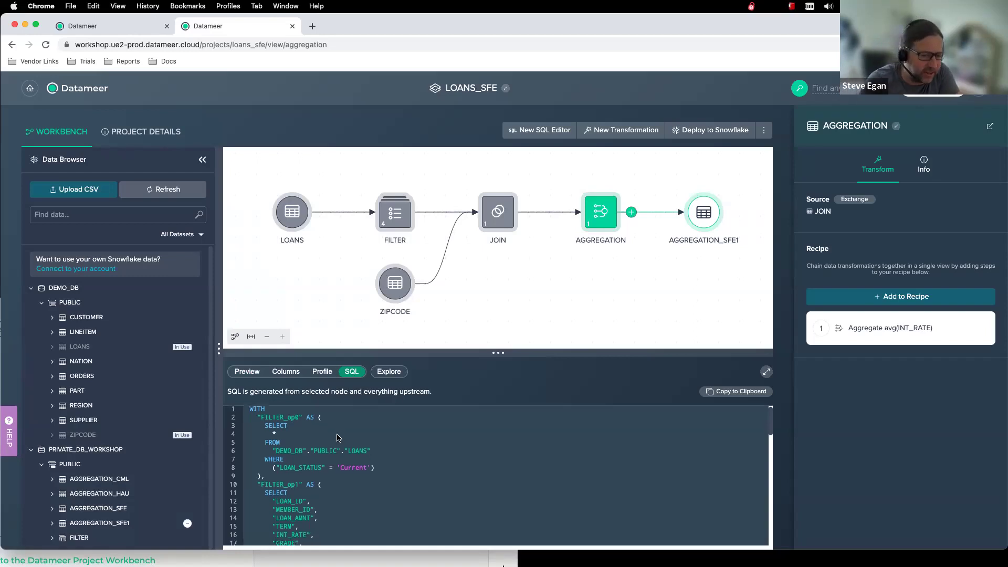
scroll(338, 438, "down", 10)
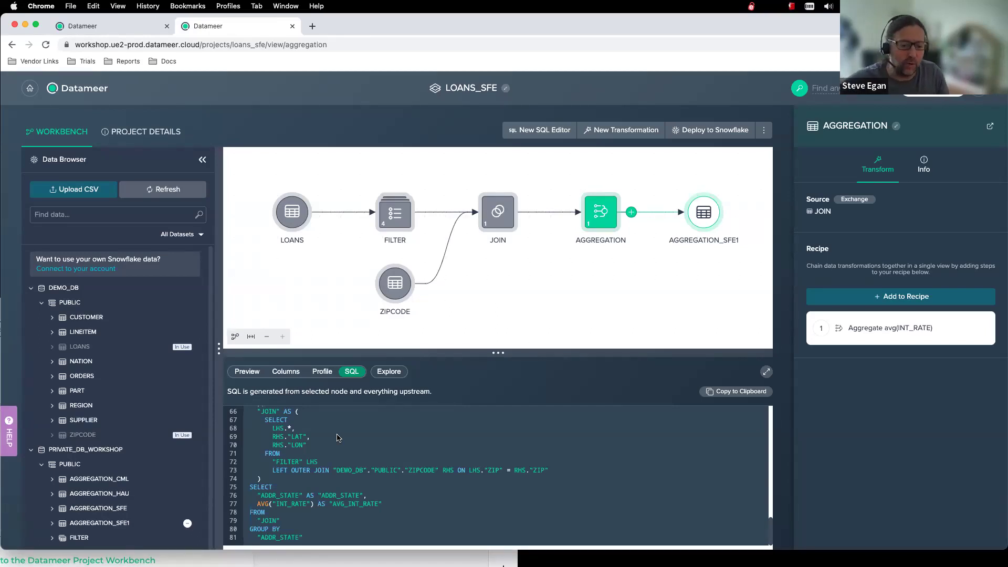
scroll(328, 465, "up", 10)
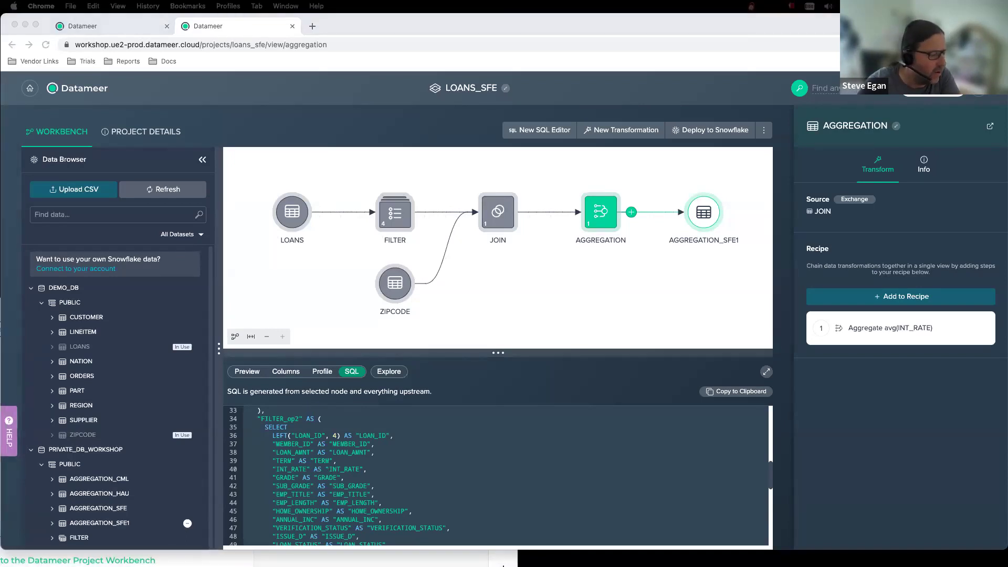
Switch to the datameer_slides presentation in Keynote and start the slideshow at the Datameer Trial slide
left_click_drag(0, 236, 321, 87)
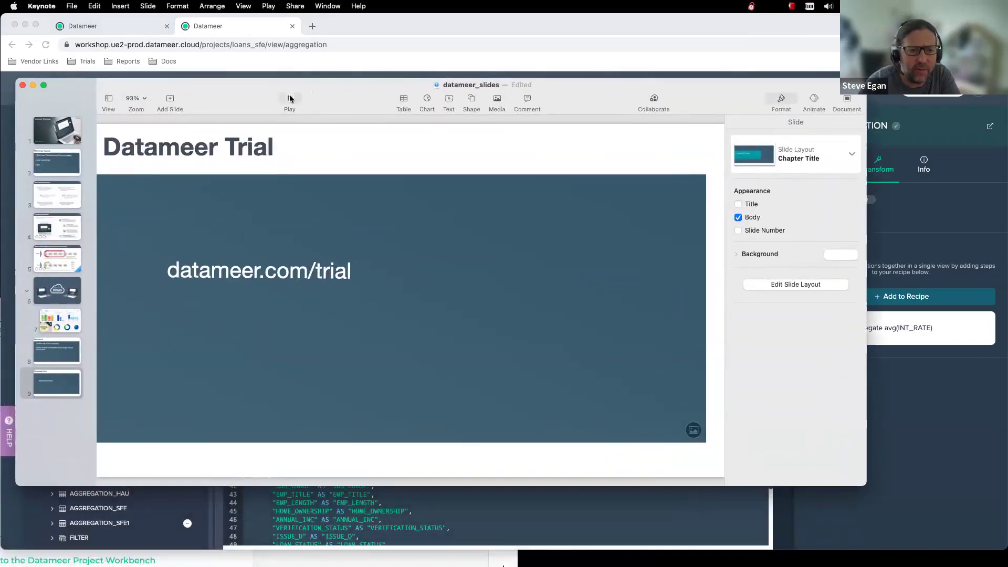
left_click(290, 99)
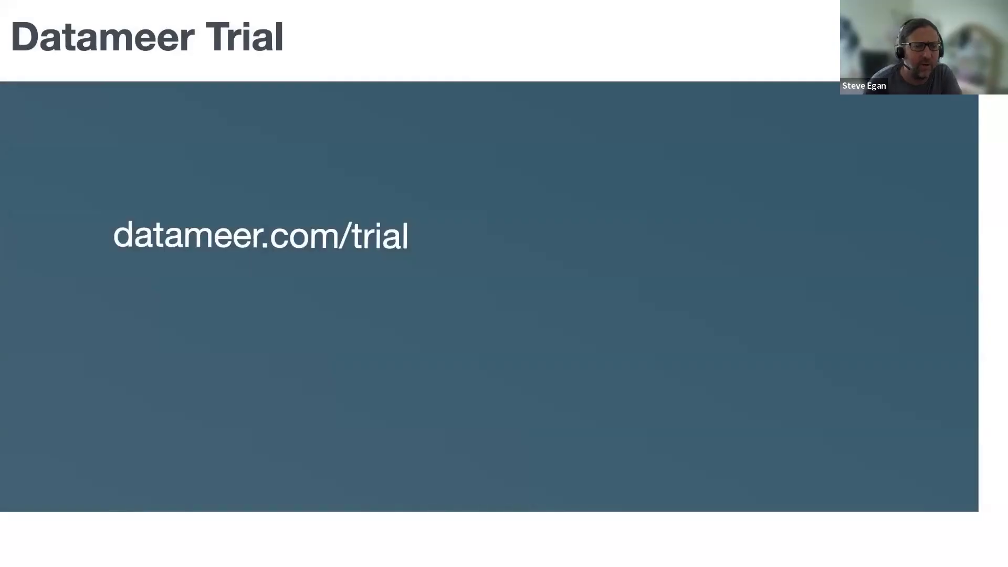